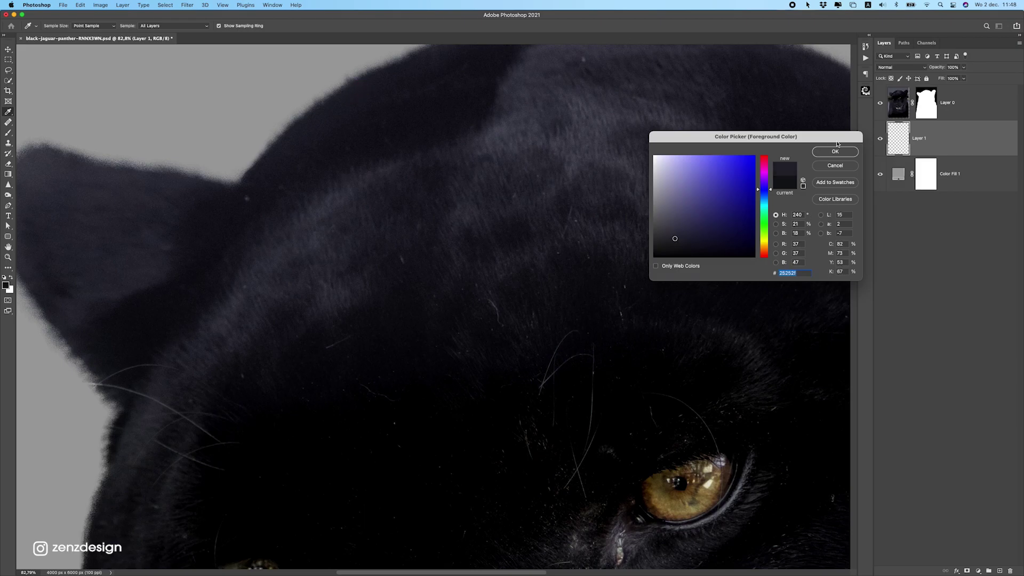
Set the foreground colour to the dark fur tone #25252f and switch to the Brush tool.
{"action": "left_click", "coordinate": [835, 152]}
{"action": "key", "text": "b"}
{"action": "scroll", "coordinate": [482, 146], "scroll_direction": "up", "scroll_amount": 5}
{"action": "scroll", "coordinate": [551, 279], "scroll_direction": "down", "scroll_amount": 1}
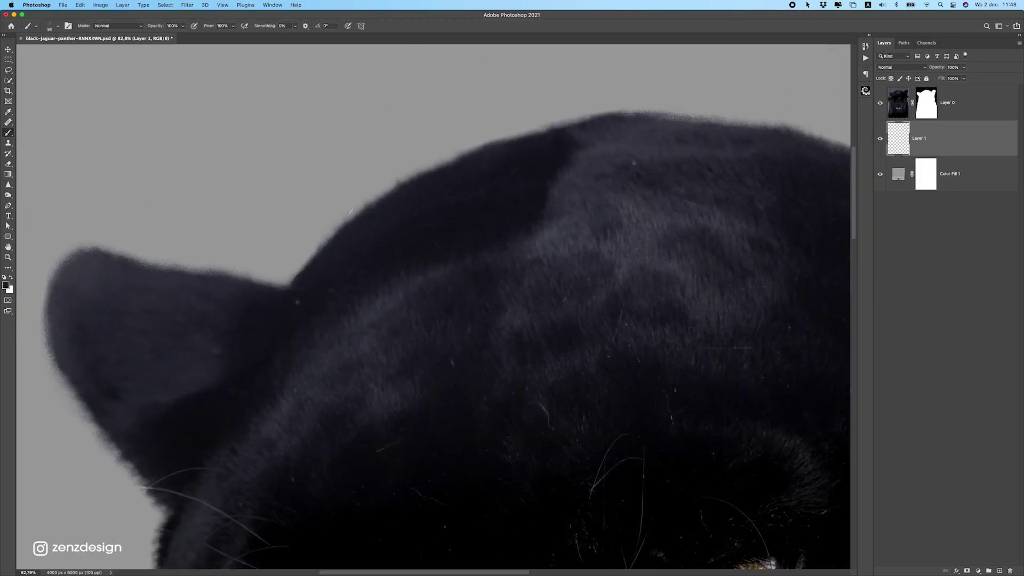
{"action": "scroll", "coordinate": [308, 283], "scroll_direction": "down", "scroll_amount": 3}
{"action": "mouse_move", "coordinate": [314, 273]}
{"action": "left_mouse_down"}
{"action": "mouse_move", "coordinate": [357, 231]}
{"action": "mouse_move", "coordinate": [424, 213]}
{"action": "left_mouse_up"}
{"action": "scroll", "coordinate": [401, 249], "scroll_direction": "down", "scroll_amount": 3}
{"action": "scroll", "coordinate": [372, 216], "scroll_direction": "up", "scroll_amount": 4}
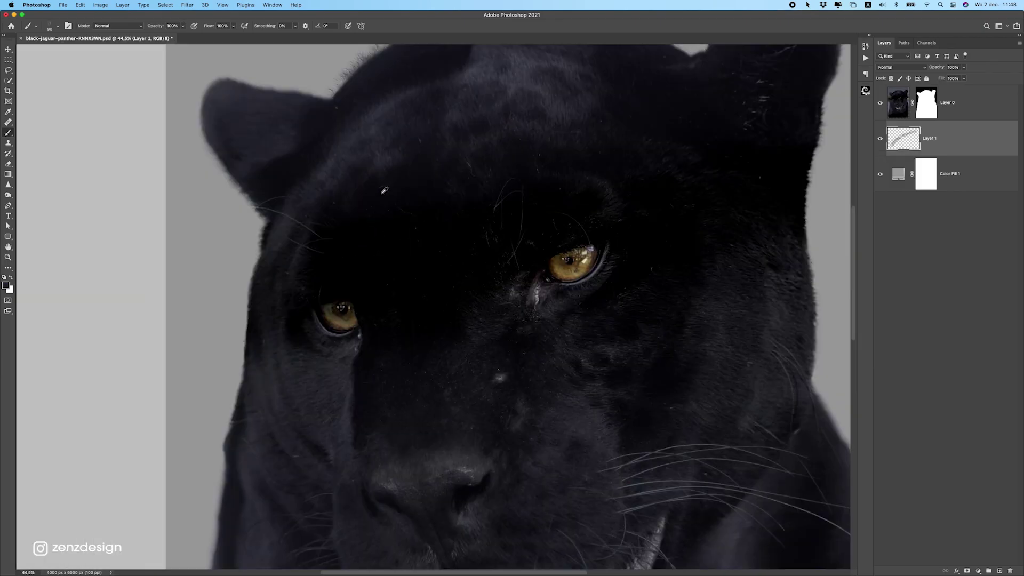
{"action": "scroll", "coordinate": [384, 192], "scroll_direction": "up", "scroll_amount": 4}
{"action": "key", "text": "super+z"}
{"action": "scroll", "coordinate": [388, 207], "scroll_direction": "up", "scroll_amount": 1}
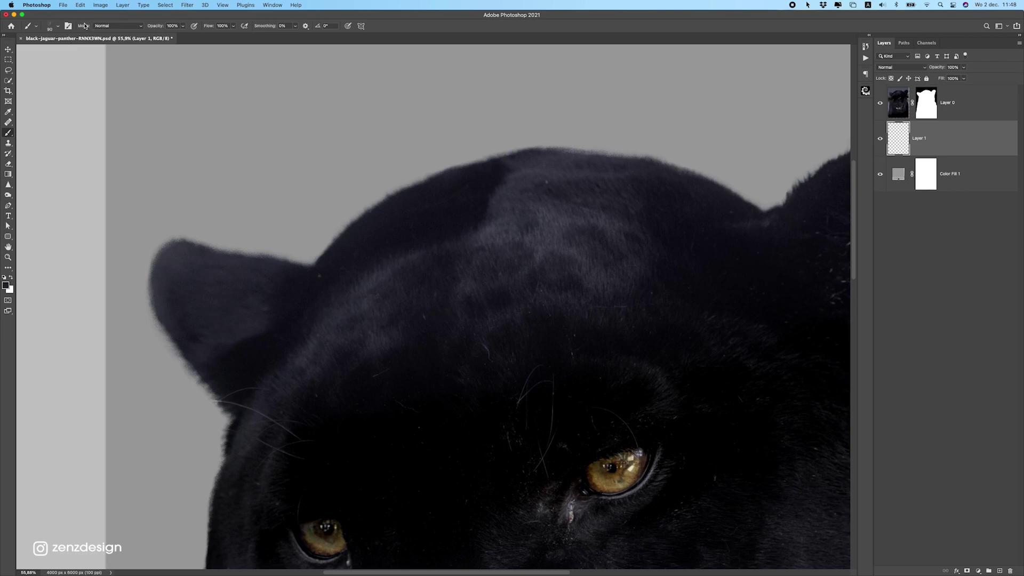
Set the brush opacity to 62% and paint dark fur along the head's edge from the left ear towards the crown.
{"action": "left_click", "coordinate": [183, 25]}
{"action": "left_click", "coordinate": [184, 24]}
{"action": "mouse_move", "coordinate": [316, 263]}
{"action": "left_mouse_down"}
{"action": "mouse_move", "coordinate": [377, 208]}
{"action": "mouse_move", "coordinate": [457, 167]}
{"action": "left_mouse_up"}
{"action": "scroll", "coordinate": [425, 173], "scroll_direction": "up", "scroll_amount": 3}
{"action": "left_click_drag", "start_coordinate": [522, 161], "coordinate": [511, 158]}
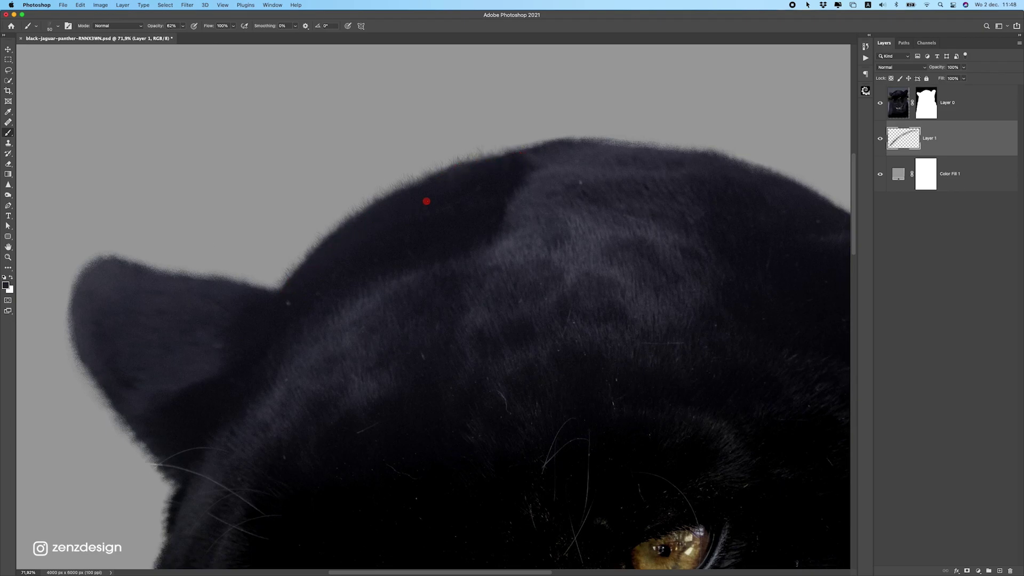
Sample the lighter fur colour #383745 from the crown and paint fur along the top edge of the head.
{"action": "scroll", "coordinate": [521, 160], "scroll_direction": "right", "scroll_amount": 3}
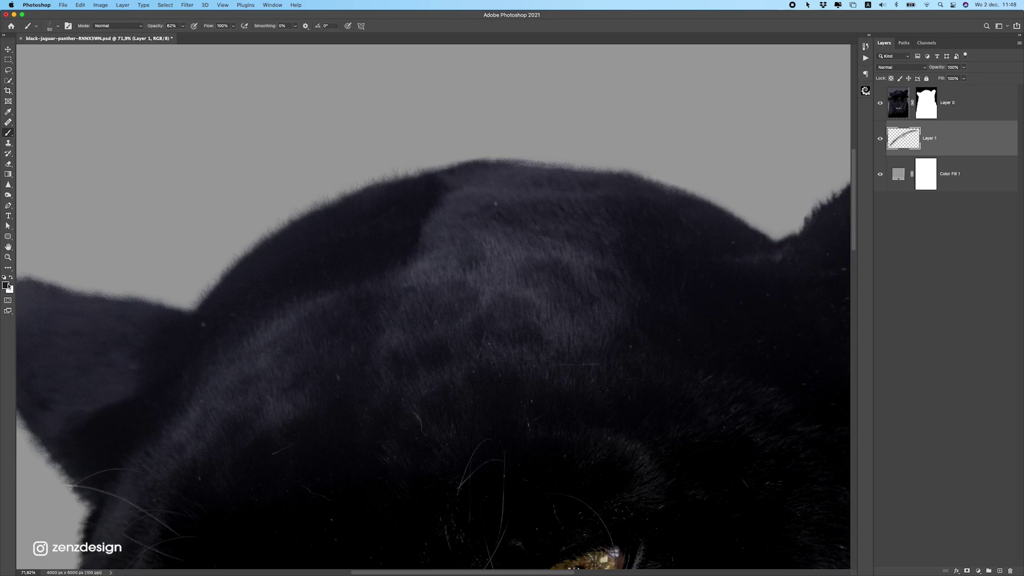
{"action": "left_click", "coordinate": [7, 287]}
{"action": "mouse_move", "coordinate": [501, 167]}
{"action": "left_mouse_down"}
{"action": "mouse_move", "coordinate": [512, 171]}
{"action": "mouse_move", "coordinate": [450, 172]}
{"action": "mouse_move", "coordinate": [489, 163]}
{"action": "mouse_move", "coordinate": [591, 171]}
{"action": "left_mouse_up"}
{"action": "key", "text": "Return"}
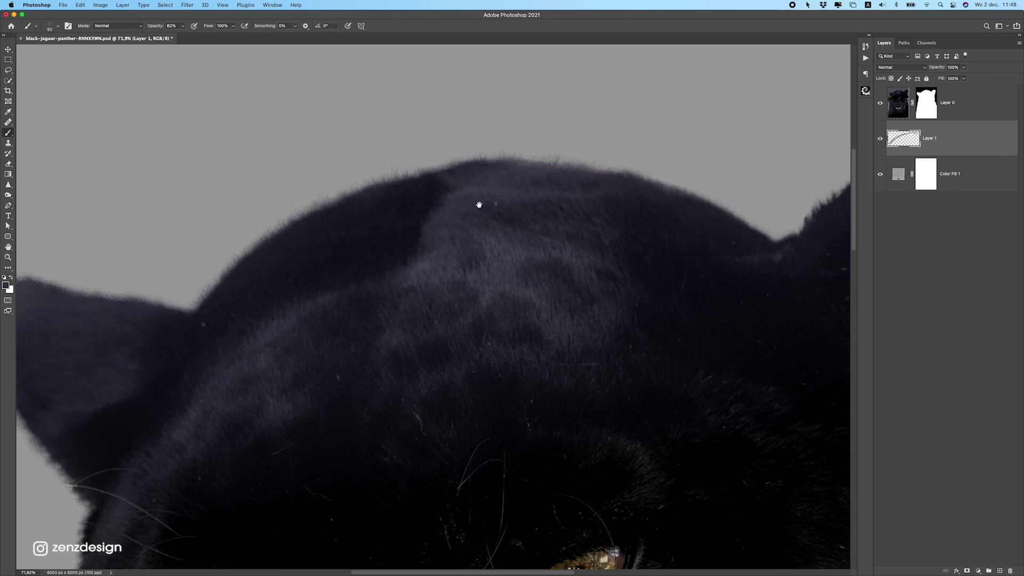
Sample the darker fur colour #191921 and paint fur along the head's edge from the crown to the right ear.
{"action": "scroll", "coordinate": [462, 166], "scroll_direction": "right", "scroll_amount": 5}
{"action": "left_click", "coordinate": [6, 285]}
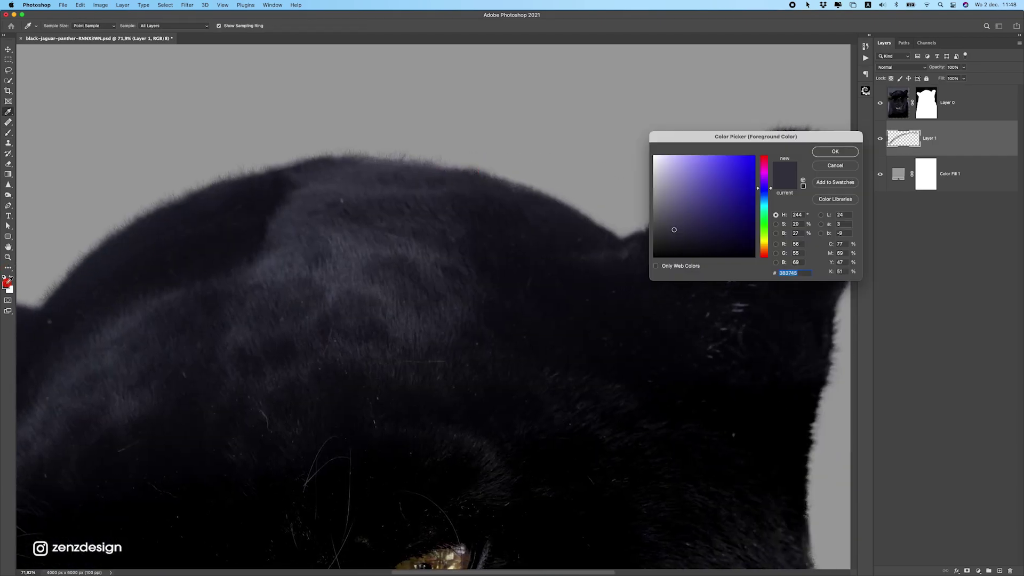
{"action": "left_click", "coordinate": [554, 228]}
{"action": "key", "text": "Return"}
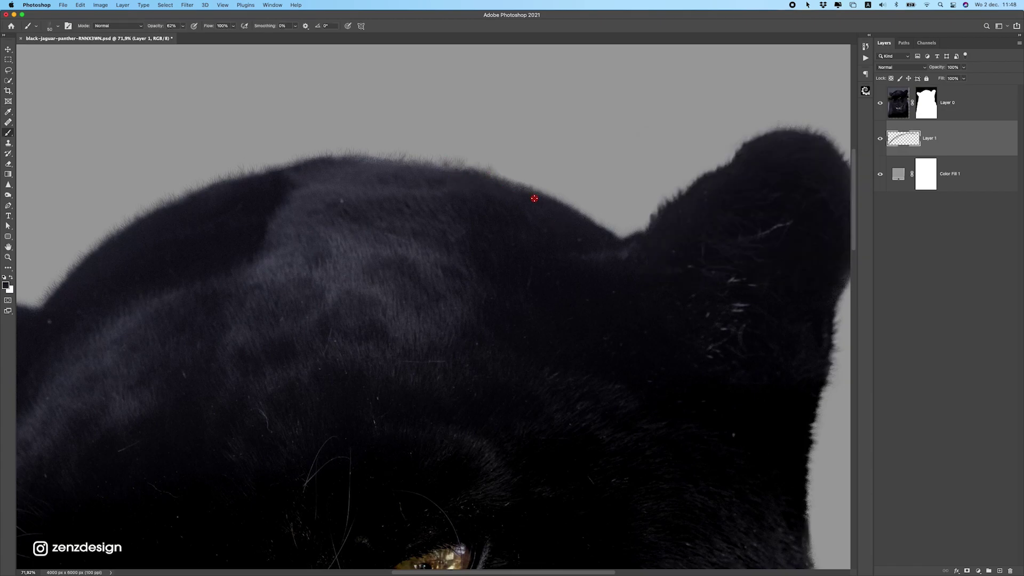
{"action": "left_click_drag", "start_coordinate": [497, 189], "coordinate": [565, 219]}
{"action": "left_click_drag", "start_coordinate": [499, 182], "coordinate": [629, 245]}
{"action": "left_click_drag", "start_coordinate": [491, 187], "coordinate": [541, 208]}
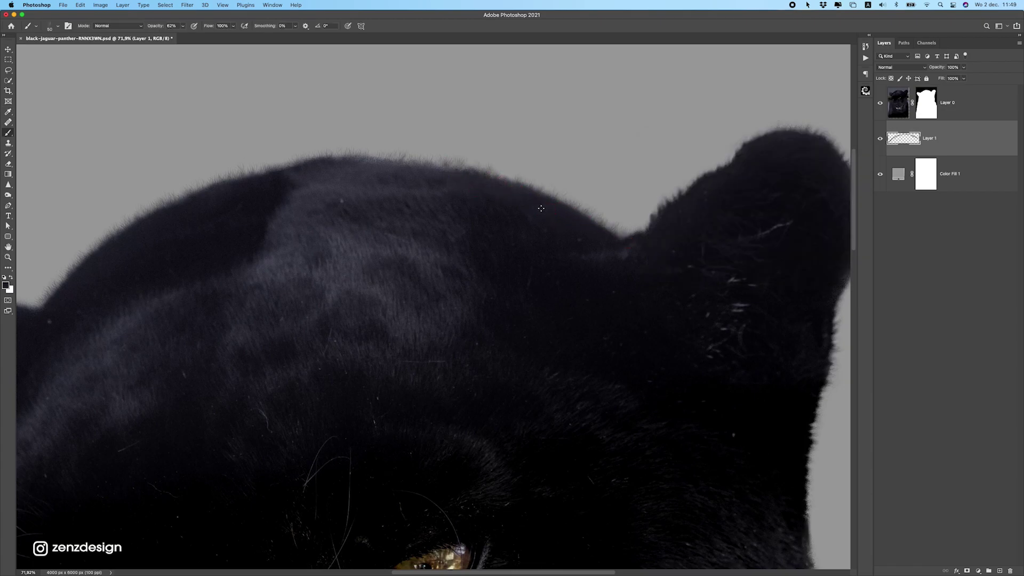
{"action": "left_click", "coordinate": [4, 286]}
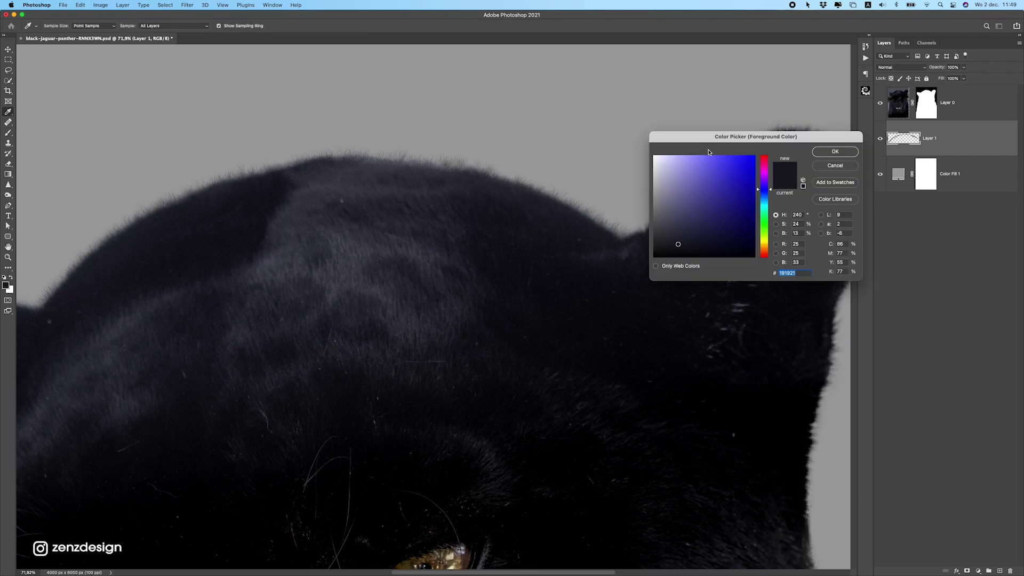
{"action": "left_click_drag", "start_coordinate": [713, 137], "coordinate": [863, 114]}
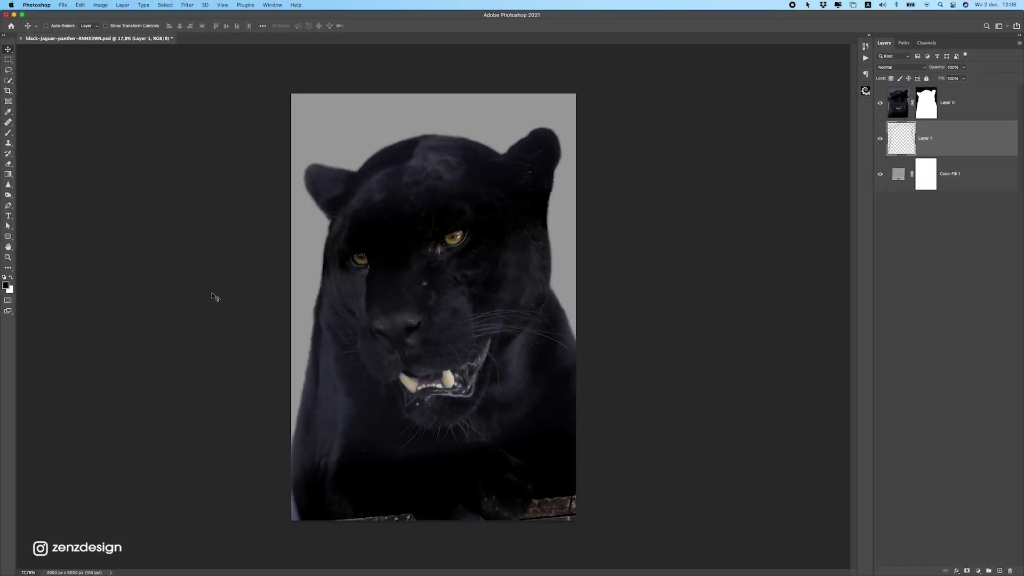
Merge the masked panther layer with the painted fur layer and convert the result to a smart object.
{"action": "scroll", "coordinate": [379, 227], "scroll_direction": "up", "scroll_amount": 10}
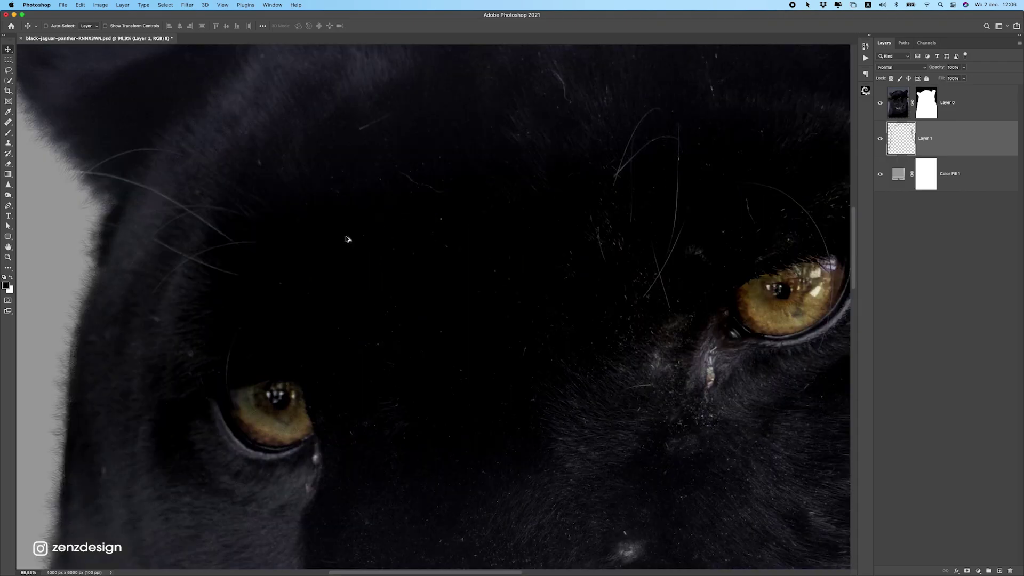
{"action": "scroll", "coordinate": [470, 241], "scroll_direction": "down", "scroll_amount": 9}
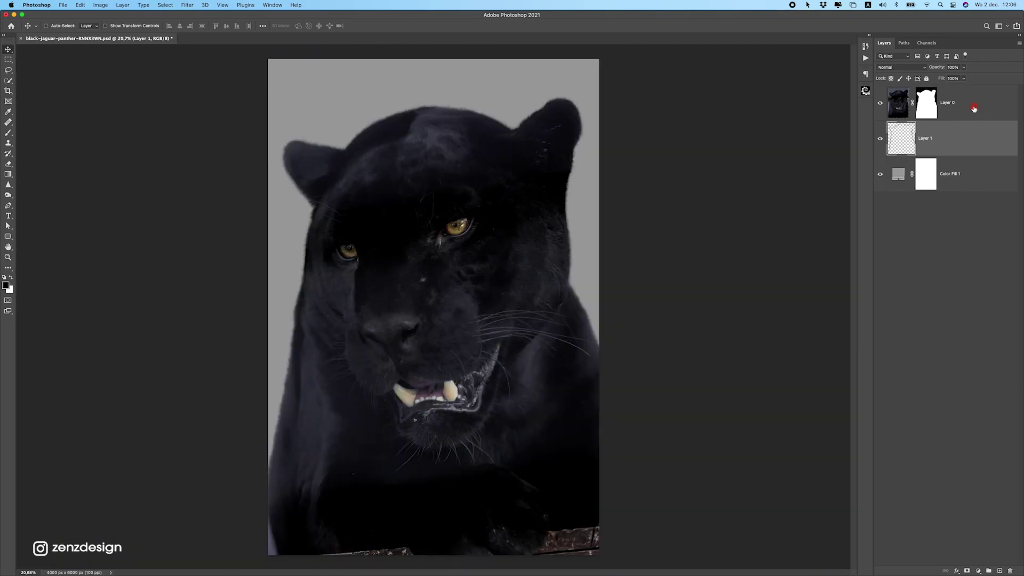
{"action": "left_click", "coordinate": [974, 108]}
{"action": "left_click", "coordinate": [958, 144], "text": "shift"}
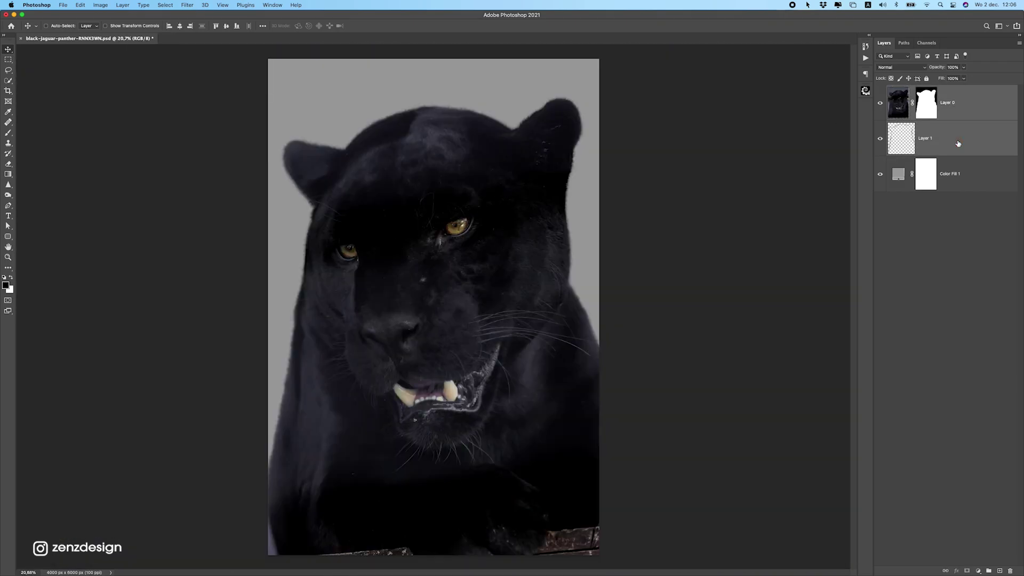
{"action": "key", "text": "super+e"}
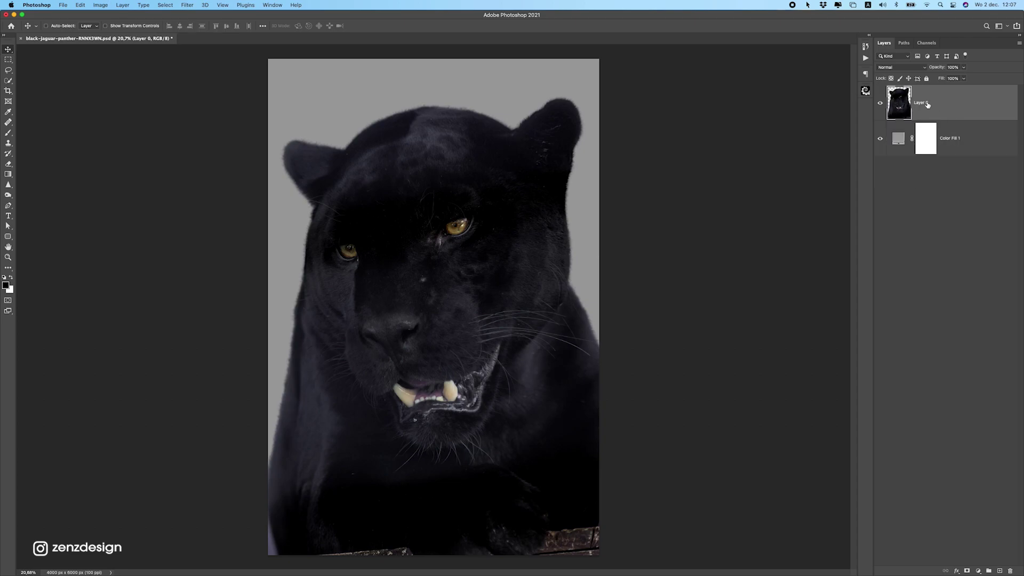
{"action": "right_click", "coordinate": [940, 114]}
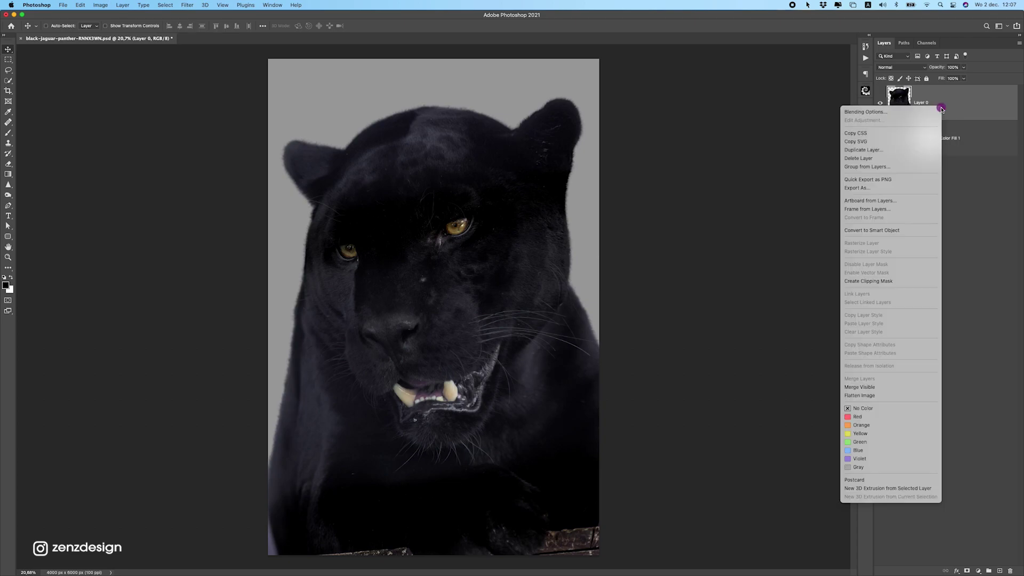
{"action": "left_click", "coordinate": [868, 231]}
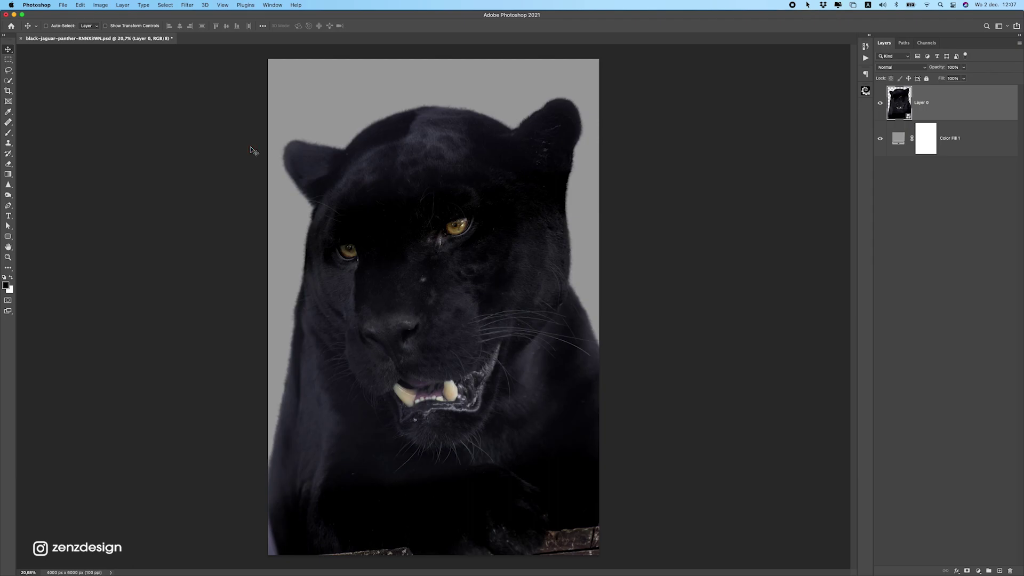
Create a new white document 4000 px wide and 5000 px high at 300 pixels per inch.
{"action": "key", "text": "super+n"}
{"action": "left_click_drag", "start_coordinate": [659, 191], "coordinate": [618, 191]}
{"action": "type", "text": "4000"}
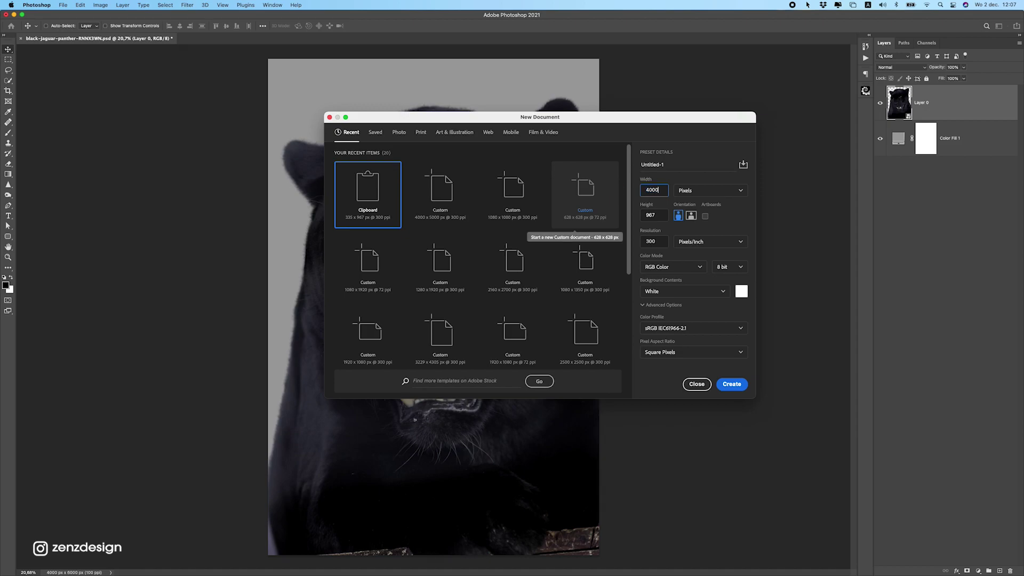
{"action": "key", "text": "Tab"}
{"action": "left_click_drag", "start_coordinate": [661, 210], "coordinate": [632, 207]}
{"action": "double_click", "coordinate": [655, 216]}
{"action": "type", "text": "5000"}
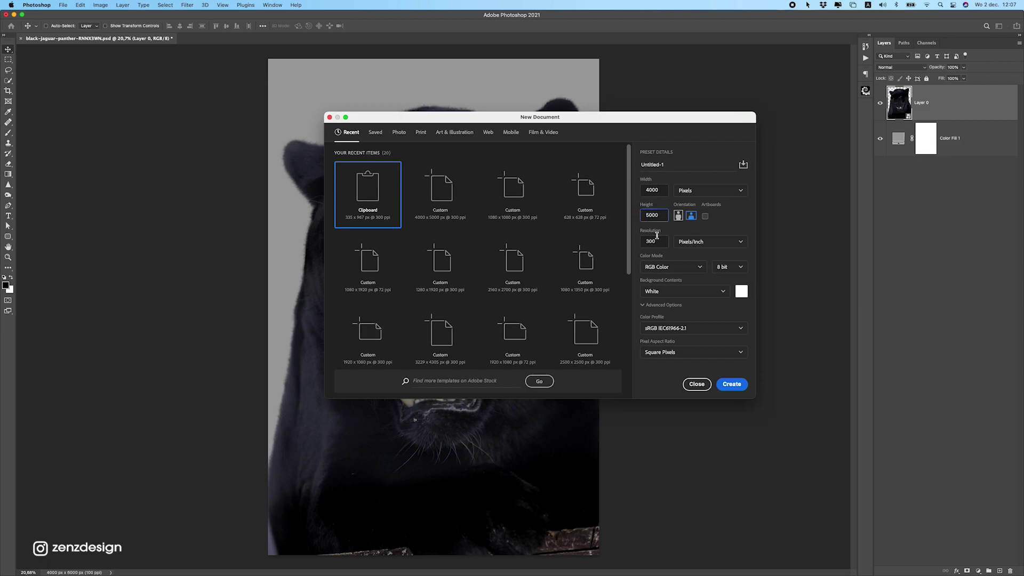
{"action": "left_click", "coordinate": [732, 385]}
Copy the panther smart object into the new document and position it so the whole head fits on the canvas.
{"action": "left_click", "coordinate": [147, 39]}
{"action": "left_click_drag", "start_coordinate": [406, 182], "coordinate": [440, 268]}
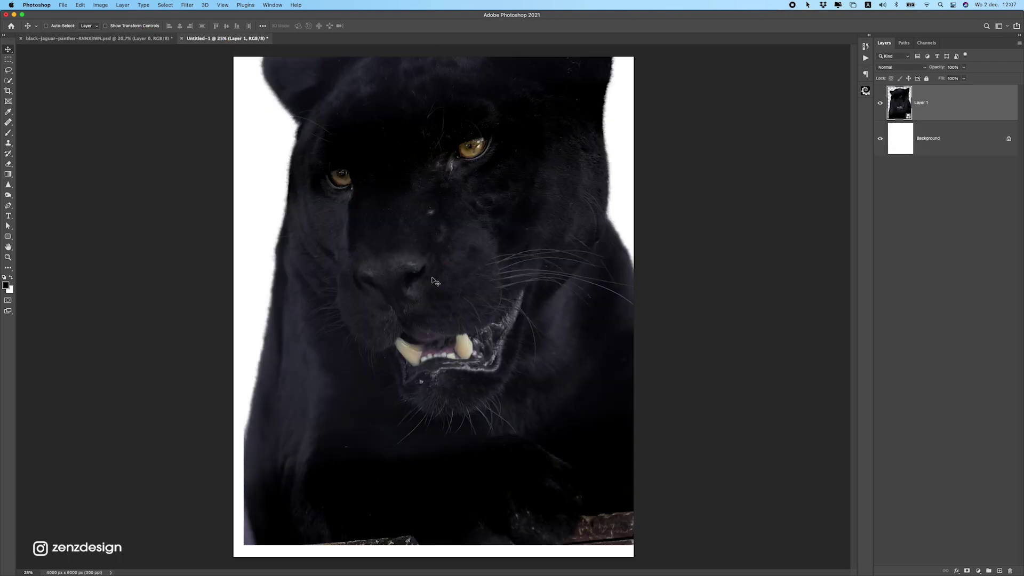
{"action": "scroll", "coordinate": [462, 272], "scroll_direction": "down", "scroll_amount": 2}
{"action": "left_click_drag", "start_coordinate": [484, 232], "coordinate": [480, 265]}
{"action": "key", "text": "super+t"}
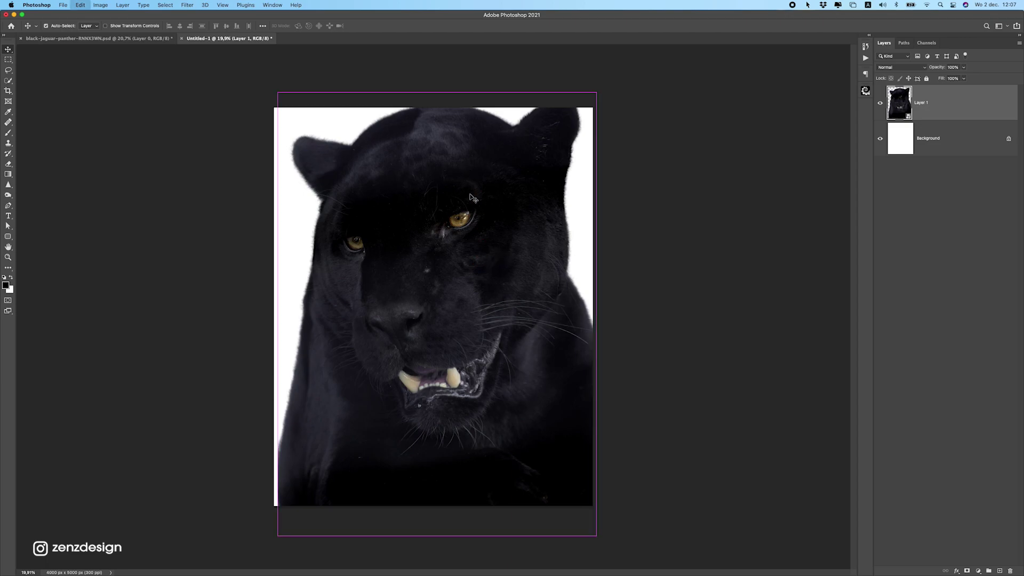
{"action": "left_click_drag", "start_coordinate": [464, 190], "coordinate": [481, 223]}
{"action": "key", "text": "Escape"}
{"action": "scroll", "coordinate": [495, 244], "scroll_direction": "up", "scroll_amount": 3}
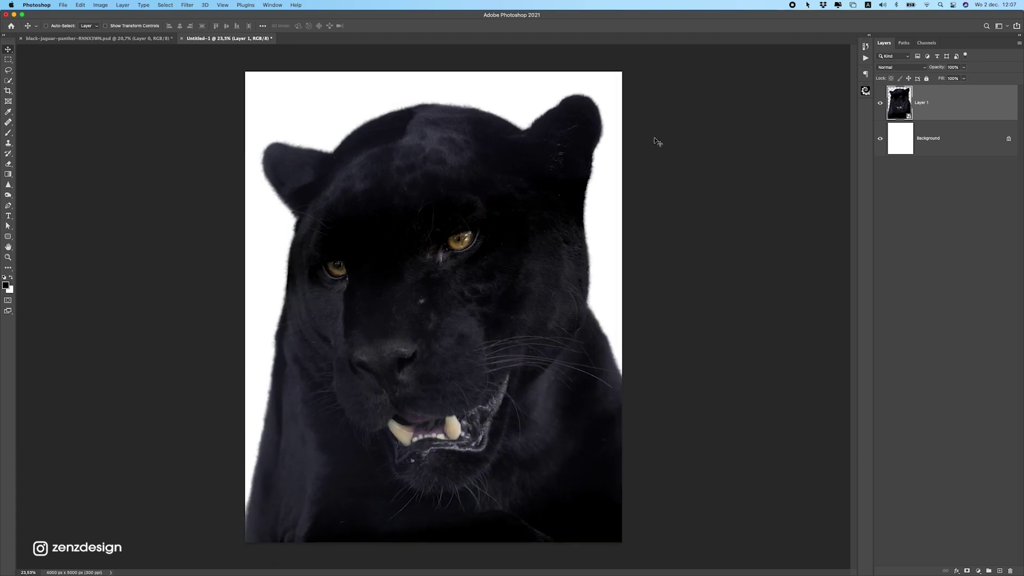
Add an empty layer above the panther and clip it to the panther layer.
{"action": "left_click", "coordinate": [998, 571]}
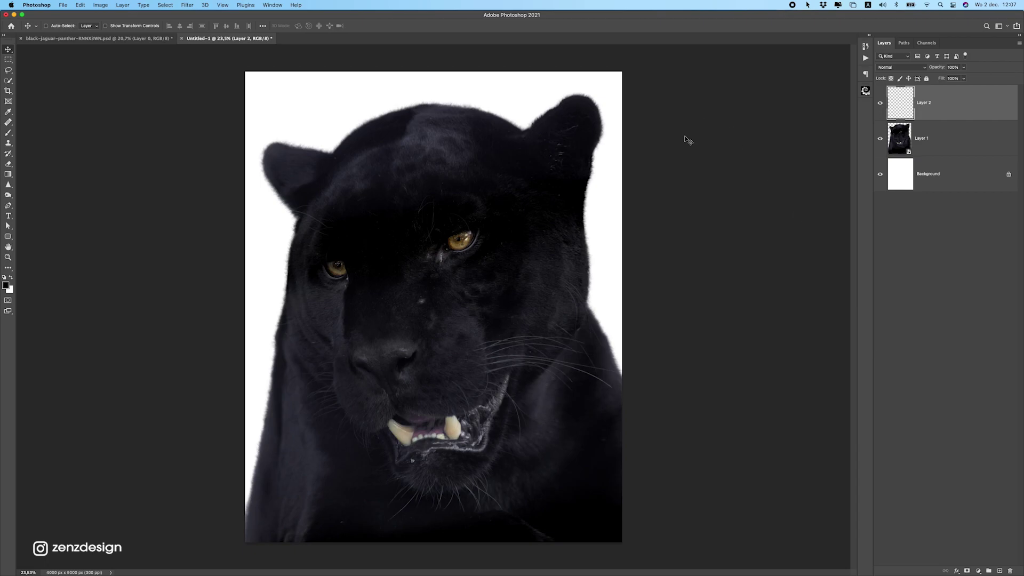
{"action": "right_click", "coordinate": [947, 96]}
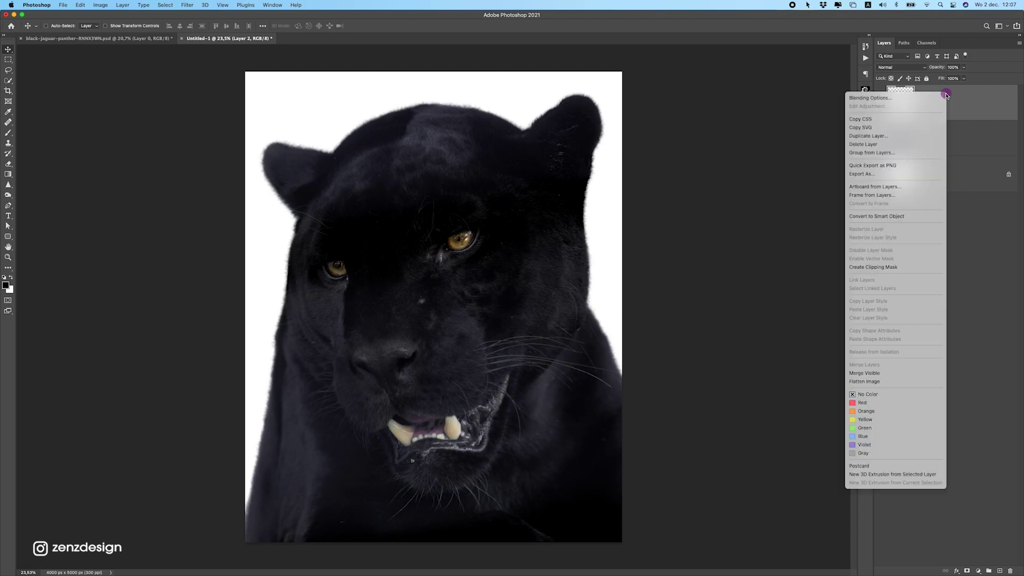
{"action": "left_click", "coordinate": [877, 268]}
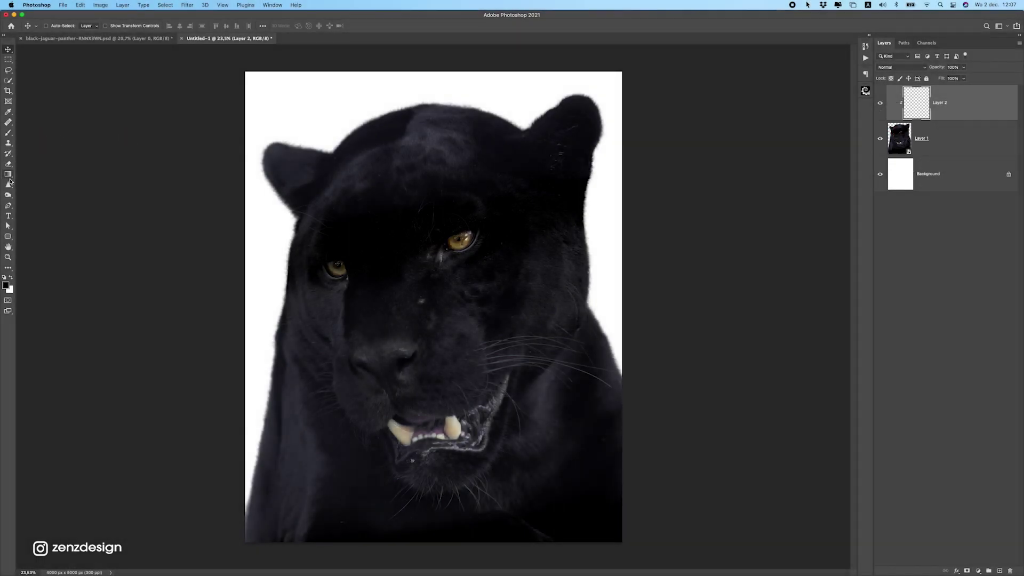
Set the foreground colour to the light orange #ffb350.
{"action": "left_click", "coordinate": [7, 285]}
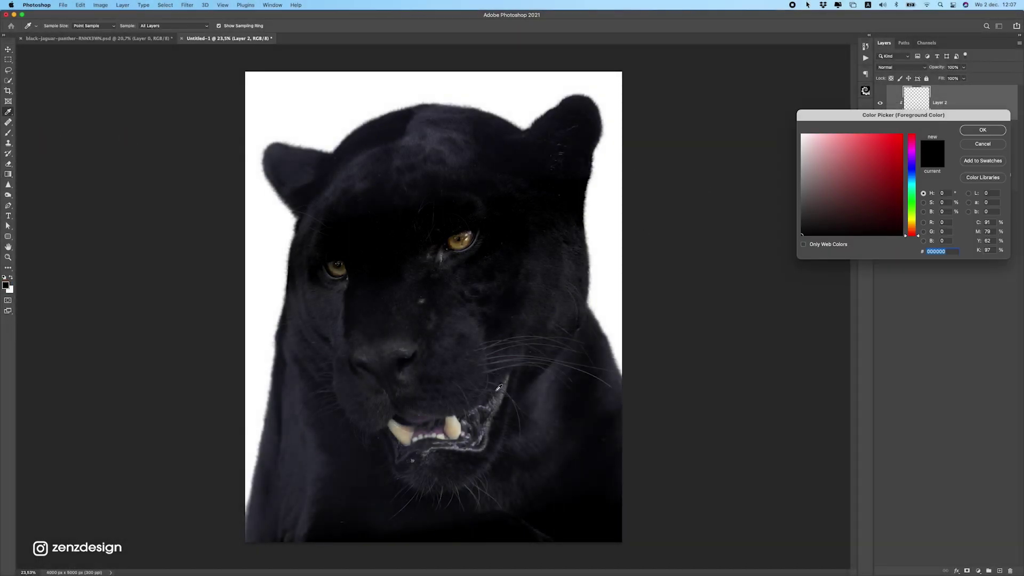
{"action": "left_click_drag", "start_coordinate": [890, 113], "coordinate": [722, 90]}
{"action": "key", "text": "Return"}
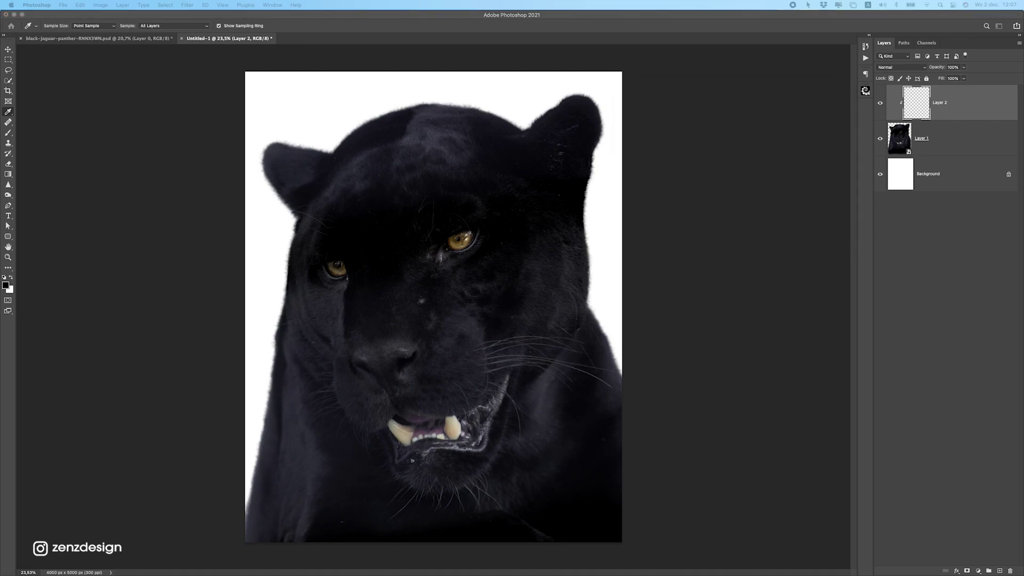
{"action": "left_click", "coordinate": [760, 211]}
{"action": "left_click_drag", "start_coordinate": [746, 210], "coordinate": [707, 105]}
{"action": "left_click_drag", "start_coordinate": [726, 157], "coordinate": [733, 92]}
{"action": "left_click_drag", "start_coordinate": [750, 203], "coordinate": [746, 206]}
{"action": "left_click_drag", "start_coordinate": [719, 113], "coordinate": [705, 106]}
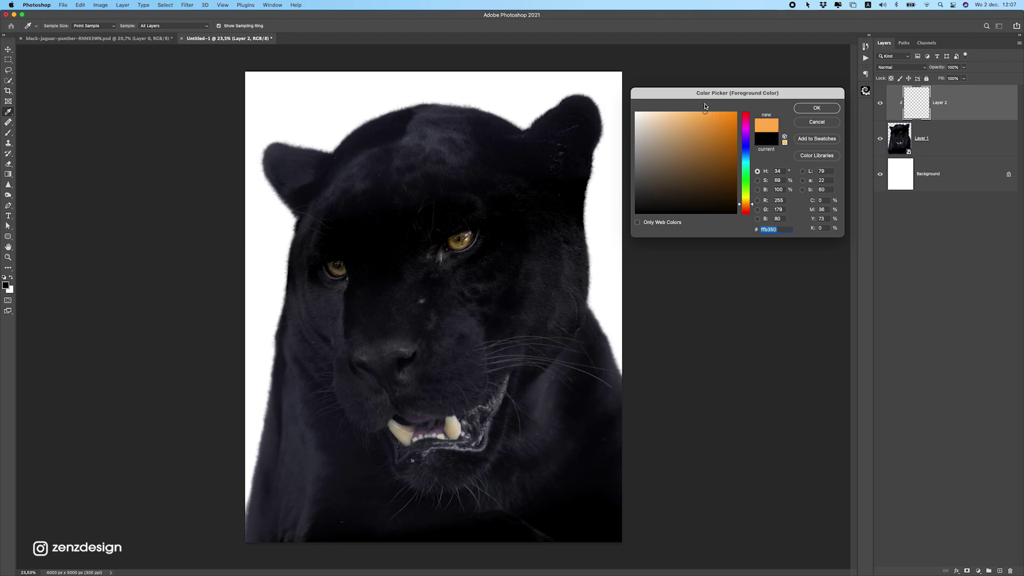
{"action": "left_click", "coordinate": [817, 107]}
Search the brush presets for "fur" and choose the Short Hair or Fur brush for the Brush tool.
{"action": "left_click", "coordinate": [8, 131]}
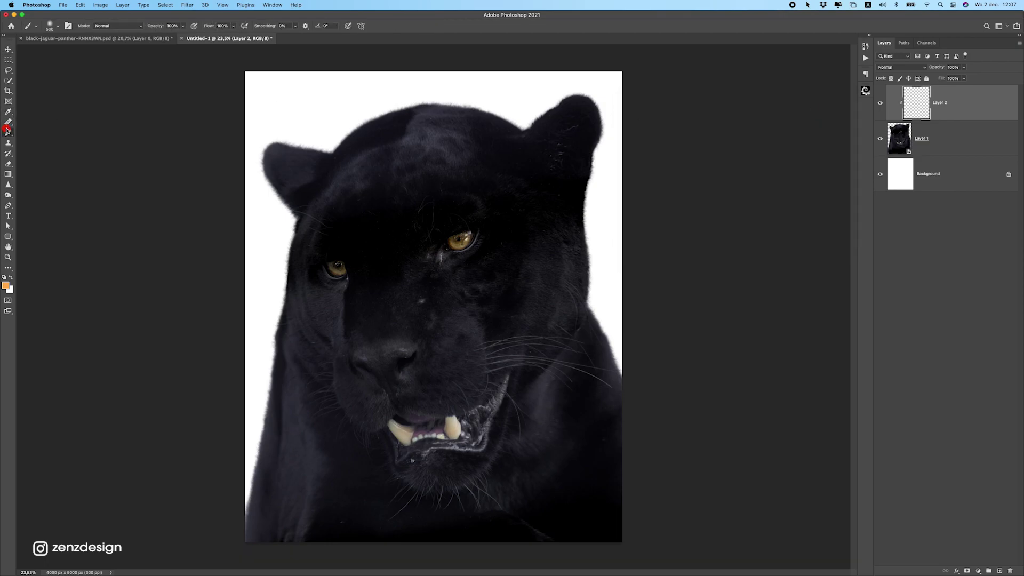
{"action": "left_click", "coordinate": [48, 26]}
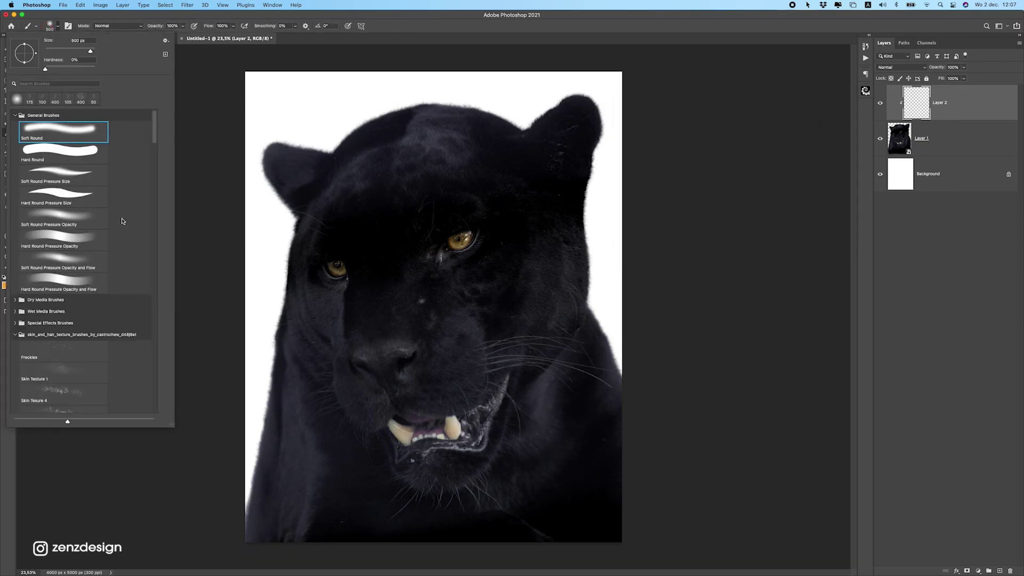
{"action": "left_click", "coordinate": [48, 84]}
{"action": "type", "text": "fur"}
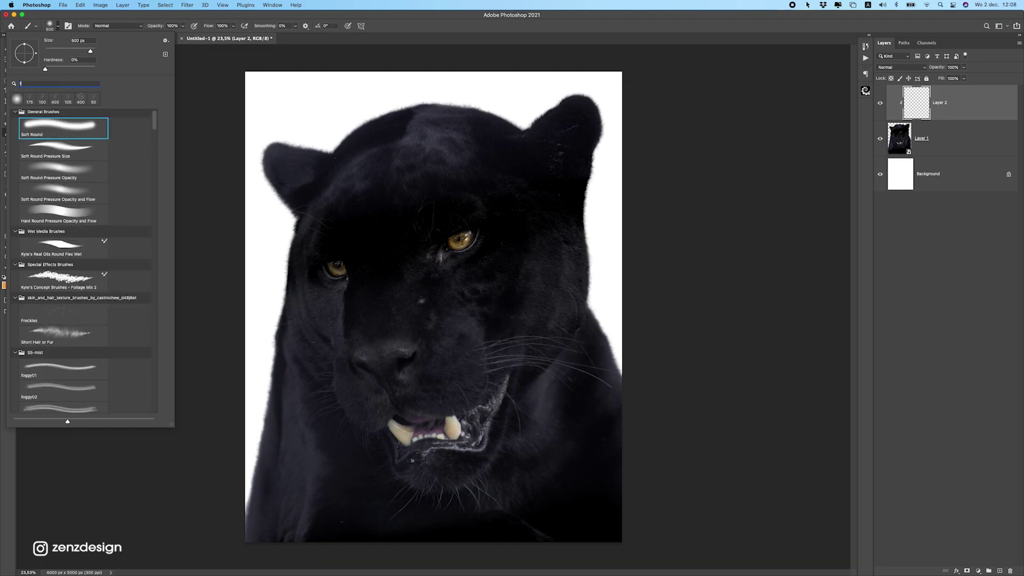
{"action": "left_click", "coordinate": [79, 139]}
{"action": "key", "text": "Return"}
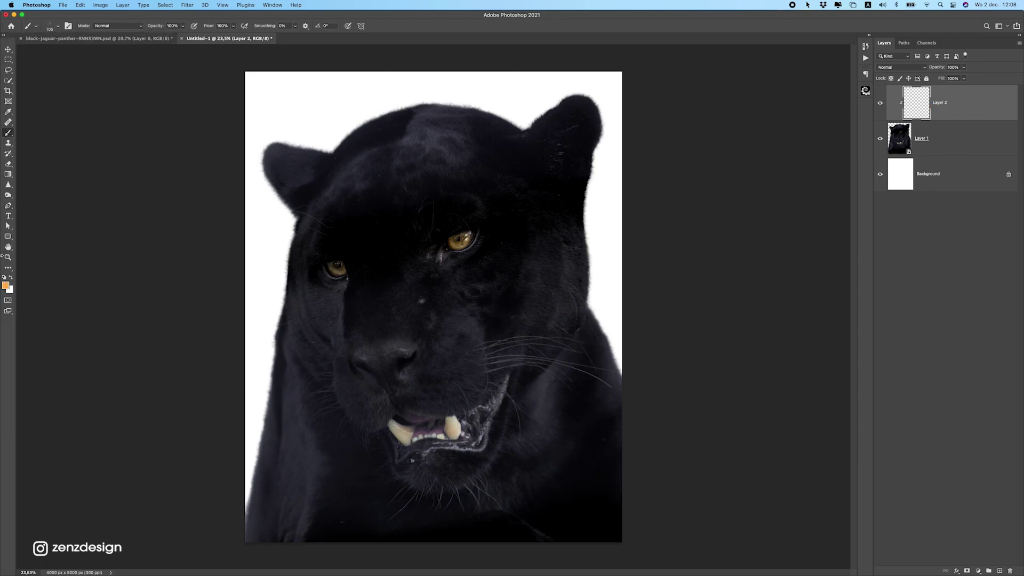
Paint a first band of orange fur across the panther's mouth on the clipped layer and enlarge the brush.
{"action": "left_click", "coordinate": [183, 25]}
{"action": "left_click", "coordinate": [237, 26]}
{"action": "mouse_move", "coordinate": [426, 434]}
{"action": "left_mouse_down"}
{"action": "mouse_move", "coordinate": [445, 429]}
{"action": "mouse_move", "coordinate": [392, 422]}
{"action": "mouse_move", "coordinate": [515, 395]}
{"action": "mouse_move", "coordinate": [468, 395]}
{"action": "mouse_move", "coordinate": [482, 384]}
{"action": "left_mouse_up"}
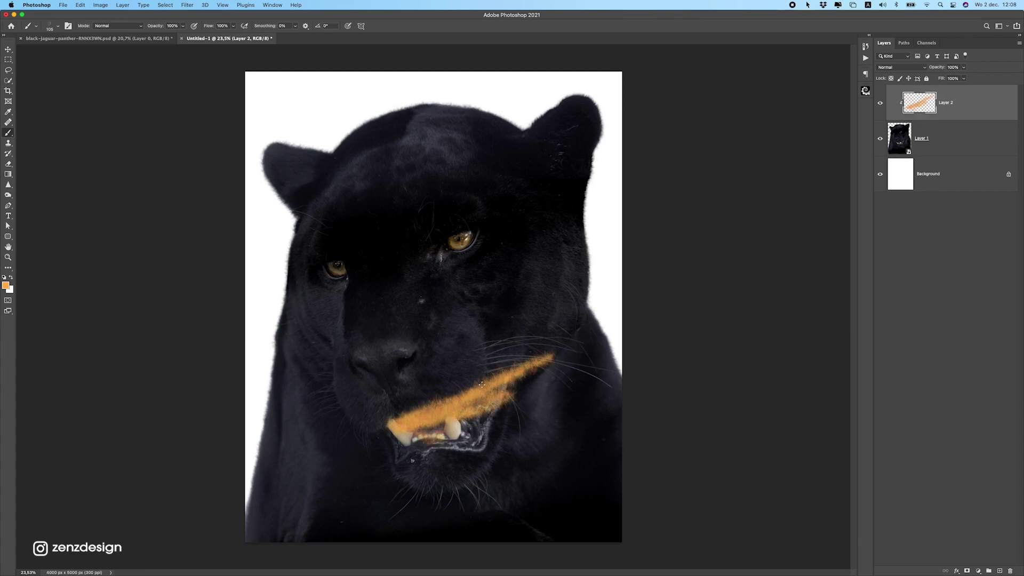
{"action": "key", "text": "bracketright"}
{"action": "key", "text": "bracketright"}
{"action": "left_click_drag", "start_coordinate": [360, 410], "coordinate": [394, 401]}
{"action": "mouse_move", "coordinate": [364, 414]}
{"action": "left_mouse_down"}
{"action": "mouse_move", "coordinate": [426, 406]}
{"action": "mouse_move", "coordinate": [480, 378]}
{"action": "left_mouse_up"}
{"action": "key", "text": "super+z"}
{"action": "key", "text": "super+z"}
Enlarge the brush to 300 px and cover the mouth, chin and jaw up to the right cheek with orange fur.
{"action": "mouse_move", "coordinate": [409, 384]}
{"action": "left_mouse_down"}
{"action": "mouse_move", "coordinate": [506, 381]}
{"action": "mouse_move", "coordinate": [474, 426]}
{"action": "mouse_move", "coordinate": [490, 405]}
{"action": "mouse_move", "coordinate": [489, 431]}
{"action": "mouse_move", "coordinate": [445, 484]}
{"action": "mouse_move", "coordinate": [442, 437]}
{"action": "mouse_move", "coordinate": [458, 424]}
{"action": "mouse_move", "coordinate": [415, 424]}
{"action": "mouse_move", "coordinate": [444, 428]}
{"action": "mouse_move", "coordinate": [441, 416]}
{"action": "mouse_move", "coordinate": [551, 368]}
{"action": "mouse_move", "coordinate": [467, 445]}
{"action": "mouse_move", "coordinate": [384, 468]}
{"action": "mouse_move", "coordinate": [424, 444]}
{"action": "mouse_move", "coordinate": [416, 460]}
{"action": "mouse_move", "coordinate": [438, 477]}
{"action": "left_mouse_up"}
{"action": "key", "text": "bracketright"}
{"action": "key", "text": "bracketright"}
{"action": "key", "text": "bracketright"}
{"action": "key", "text": "bracketright"}
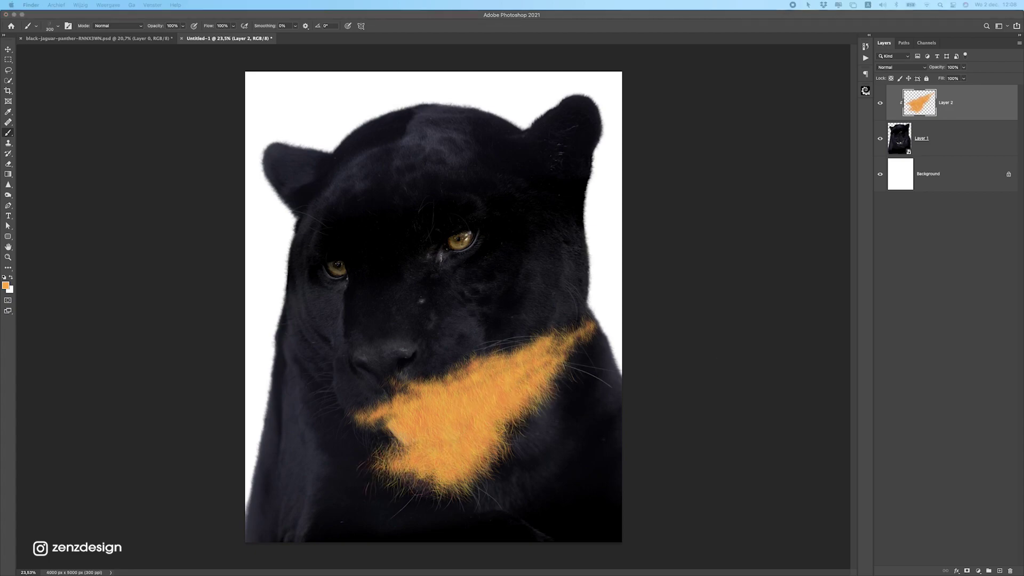
{"action": "left_click", "coordinate": [407, 440]}
{"action": "mouse_move", "coordinate": [395, 446]}
{"action": "left_mouse_down"}
{"action": "mouse_move", "coordinate": [377, 456]}
{"action": "mouse_move", "coordinate": [372, 407]}
{"action": "mouse_move", "coordinate": [357, 402]}
{"action": "mouse_move", "coordinate": [393, 416]}
{"action": "mouse_move", "coordinate": [430, 402]}
{"action": "mouse_move", "coordinate": [392, 436]}
{"action": "mouse_move", "coordinate": [384, 421]}
{"action": "mouse_move", "coordinate": [439, 437]}
{"action": "mouse_move", "coordinate": [412, 393]}
{"action": "mouse_move", "coordinate": [501, 364]}
{"action": "mouse_move", "coordinate": [572, 315]}
{"action": "mouse_move", "coordinate": [505, 355]}
{"action": "mouse_move", "coordinate": [565, 323]}
{"action": "mouse_move", "coordinate": [511, 408]}
{"action": "mouse_move", "coordinate": [501, 458]}
{"action": "mouse_move", "coordinate": [389, 481]}
{"action": "mouse_move", "coordinate": [442, 496]}
{"action": "mouse_move", "coordinate": [357, 440]}
{"action": "mouse_move", "coordinate": [365, 423]}
{"action": "mouse_move", "coordinate": [334, 387]}
{"action": "mouse_move", "coordinate": [405, 373]}
{"action": "mouse_move", "coordinate": [491, 378]}
{"action": "mouse_move", "coordinate": [482, 407]}
{"action": "mouse_move", "coordinate": [375, 442]}
{"action": "mouse_move", "coordinate": [564, 349]}
{"action": "mouse_move", "coordinate": [570, 369]}
{"action": "mouse_move", "coordinate": [566, 336]}
{"action": "left_mouse_up"}
Set the orange fur layer's blend mode to Color and paint more fur below the panther's chin.
{"action": "left_click", "coordinate": [910, 68]}
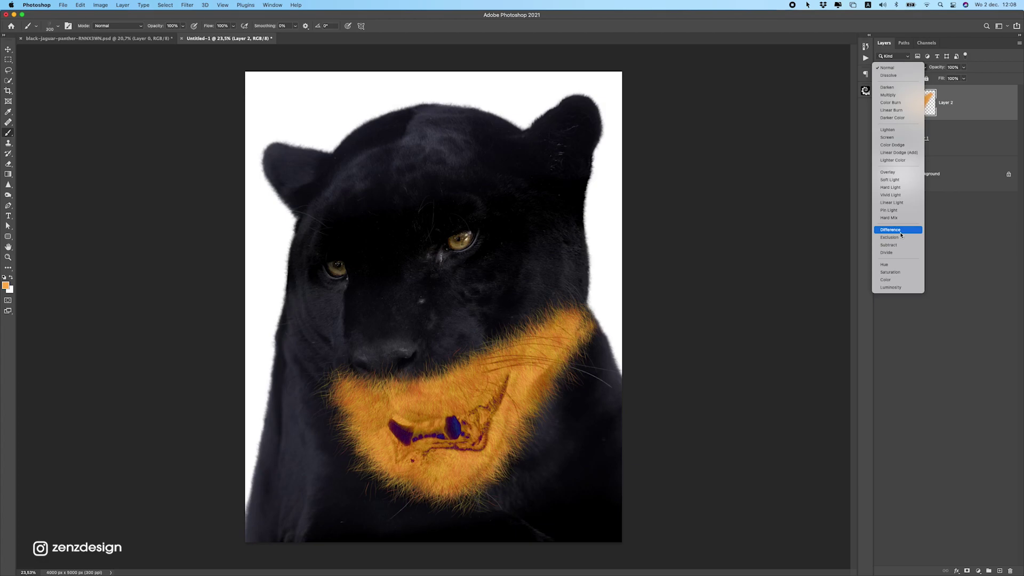
{"action": "left_click", "coordinate": [888, 280]}
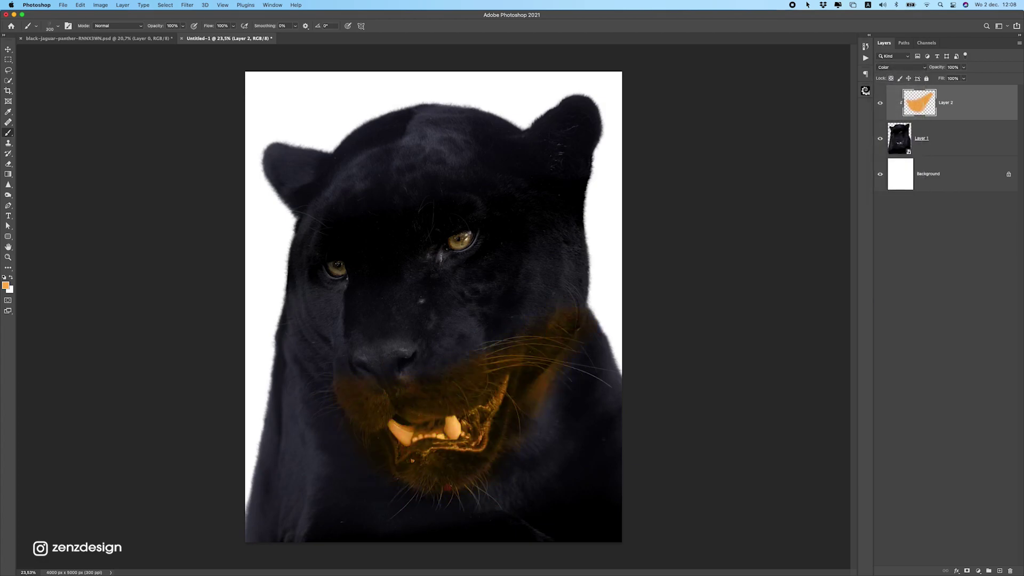
{"action": "mouse_move", "coordinate": [428, 483]}
{"action": "left_mouse_down"}
{"action": "mouse_move", "coordinate": [395, 518]}
{"action": "mouse_move", "coordinate": [449, 483]}
{"action": "mouse_move", "coordinate": [493, 510]}
{"action": "left_mouse_up"}
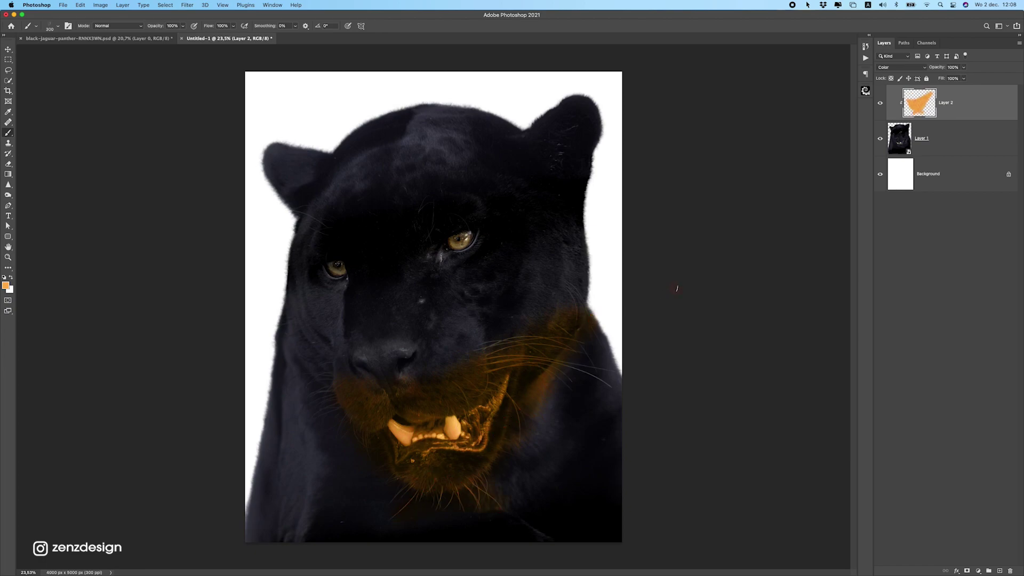
Duplicate the orange fur layer, clip the copy to the panther and set its blend mode to Overlay.
{"action": "key", "text": "super+j"}
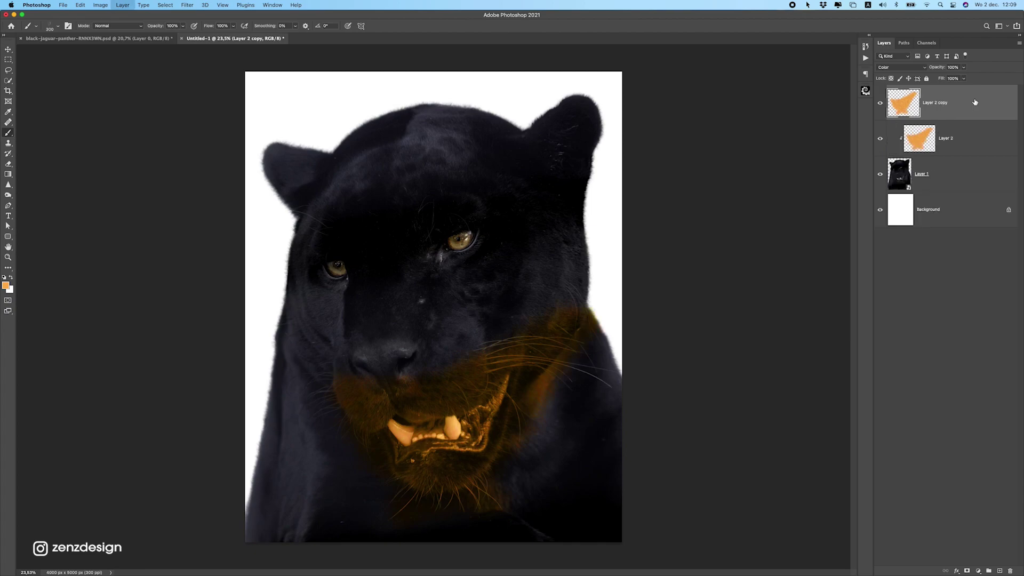
{"action": "right_click", "coordinate": [960, 105]}
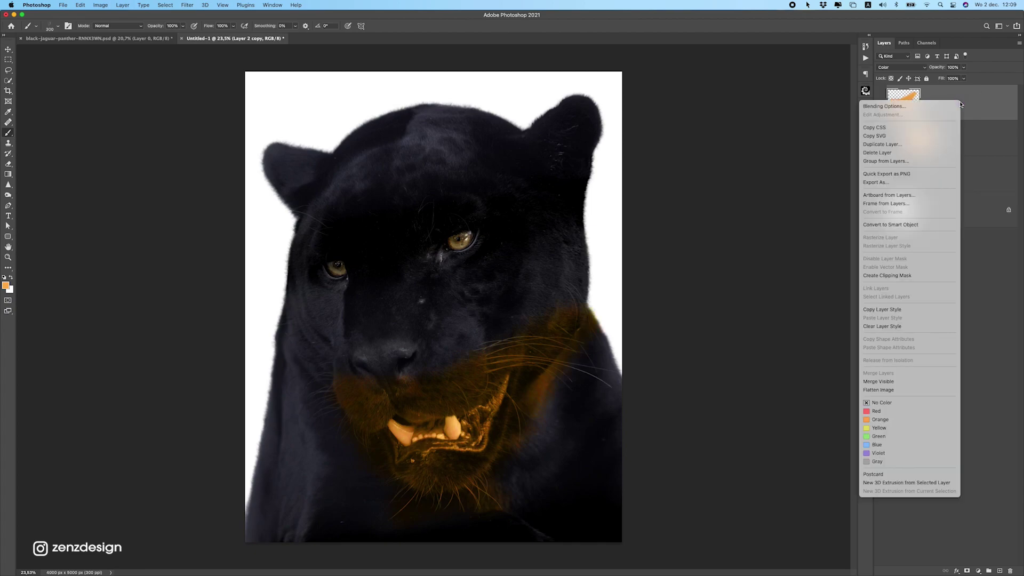
{"action": "left_click", "coordinate": [897, 276]}
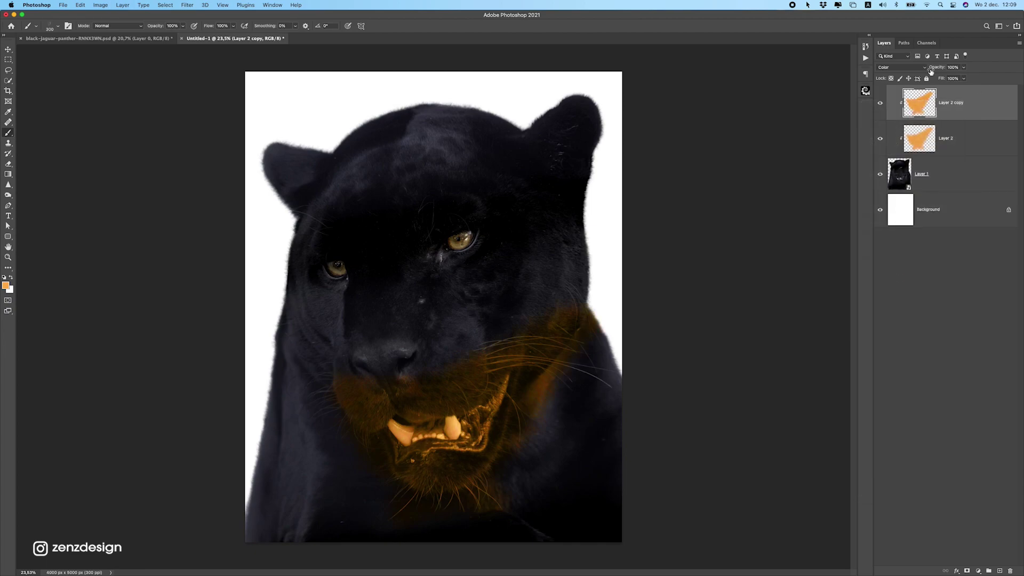
{"action": "left_click", "coordinate": [899, 66]}
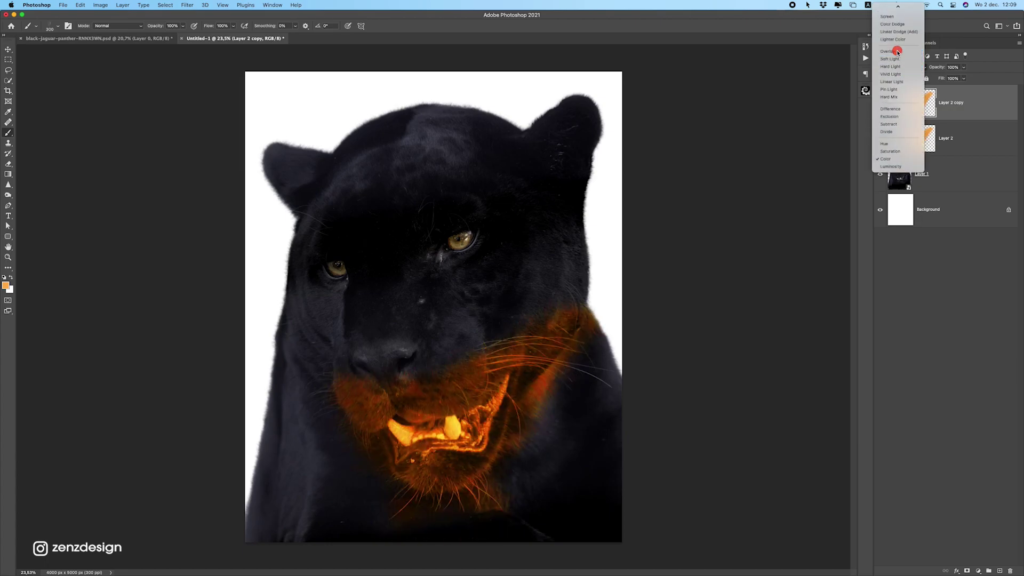
{"action": "left_click", "coordinate": [898, 52]}
{"action": "scroll", "coordinate": [481, 342], "scroll_direction": "down", "scroll_amount": 2}
{"action": "scroll", "coordinate": [459, 372], "scroll_direction": "up", "scroll_amount": 3}
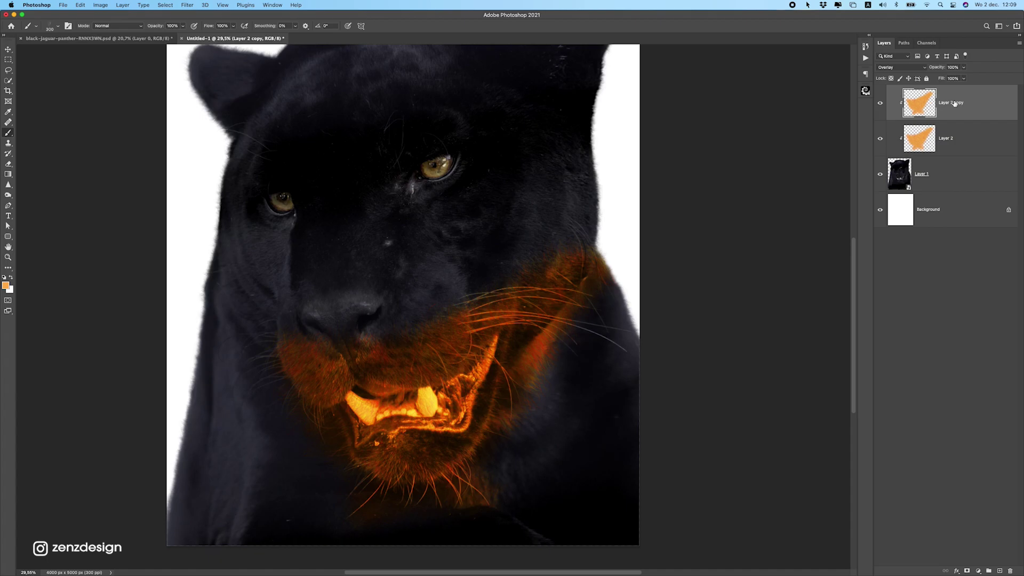
Duplicate the Overlay fur layer, clip the new copy to the panther and compare the image with and without it.
{"action": "key", "text": "super+j"}
{"action": "right_click", "coordinate": [970, 104]}
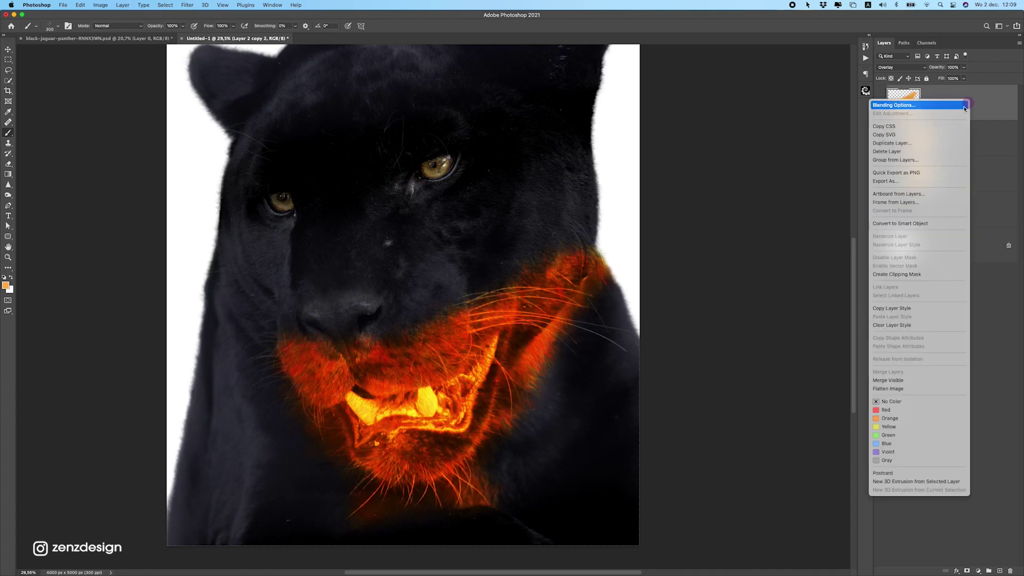
{"action": "left_click", "coordinate": [905, 274]}
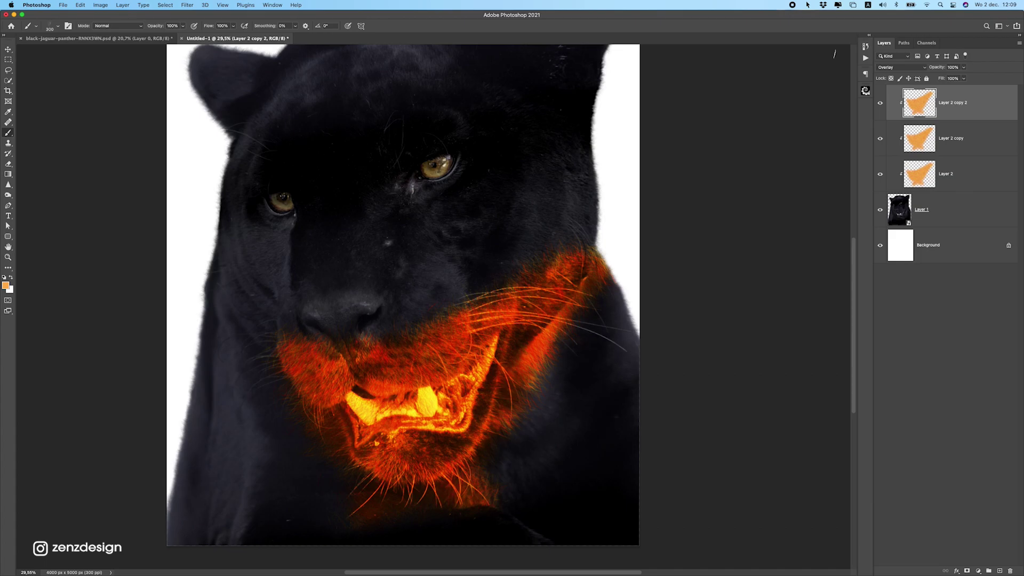
{"action": "left_click", "coordinate": [903, 67]}
{"action": "left_click", "coordinate": [902, 67]}
{"action": "scroll", "coordinate": [452, 357], "scroll_direction": "down", "scroll_amount": 5}
{"action": "scroll", "coordinate": [438, 371], "scroll_direction": "up", "scroll_amount": 4}
{"action": "scroll", "coordinate": [439, 371], "scroll_direction": "down", "scroll_amount": 1}
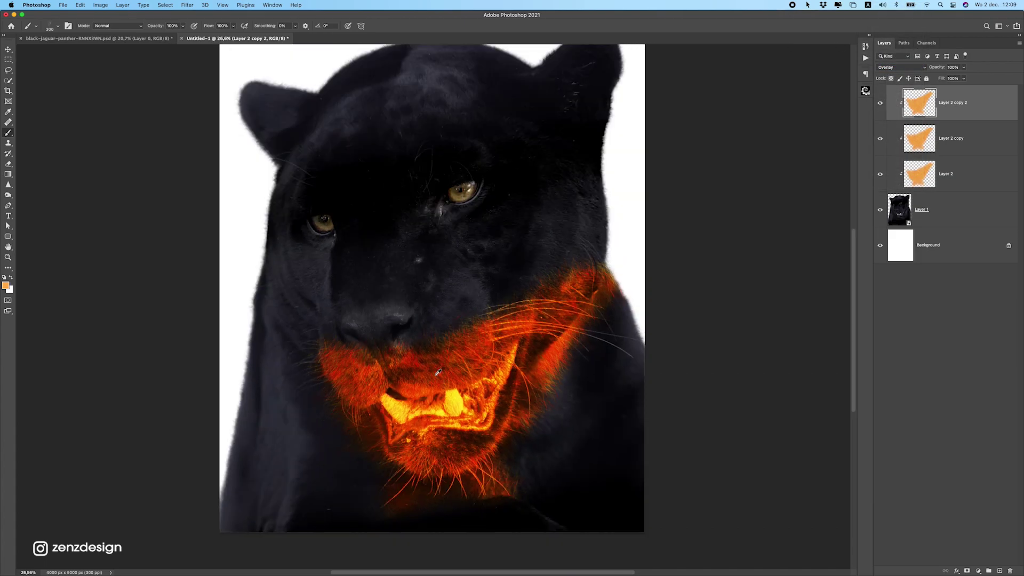
{"action": "left_click", "coordinate": [881, 104]}
{"action": "left_click", "coordinate": [881, 106]}
Raise the lightness of the topmost fur copy to +100 with Hue/Saturation.
{"action": "key", "text": "super+u"}
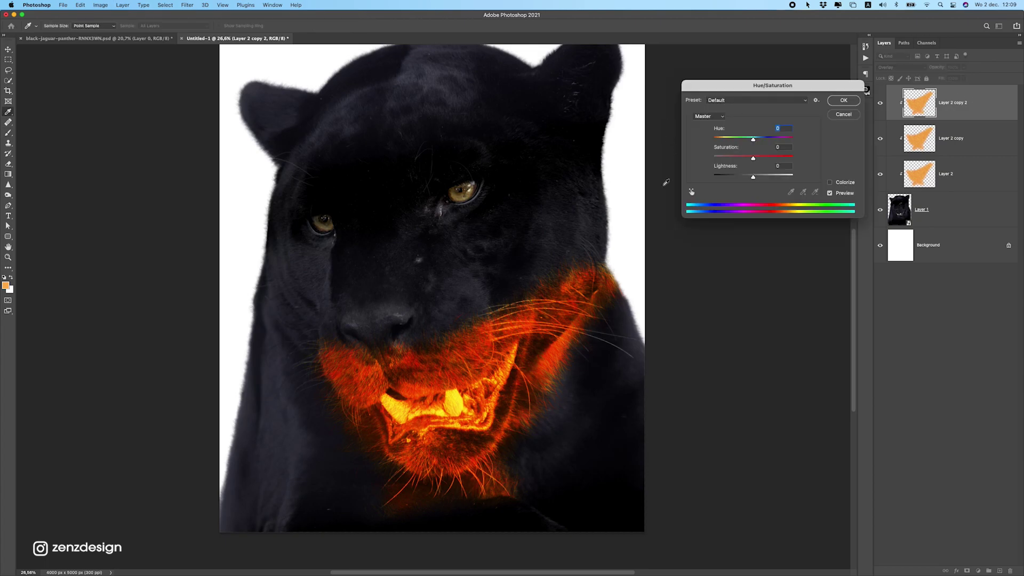
{"action": "left_click_drag", "start_coordinate": [770, 177], "coordinate": [790, 176]}
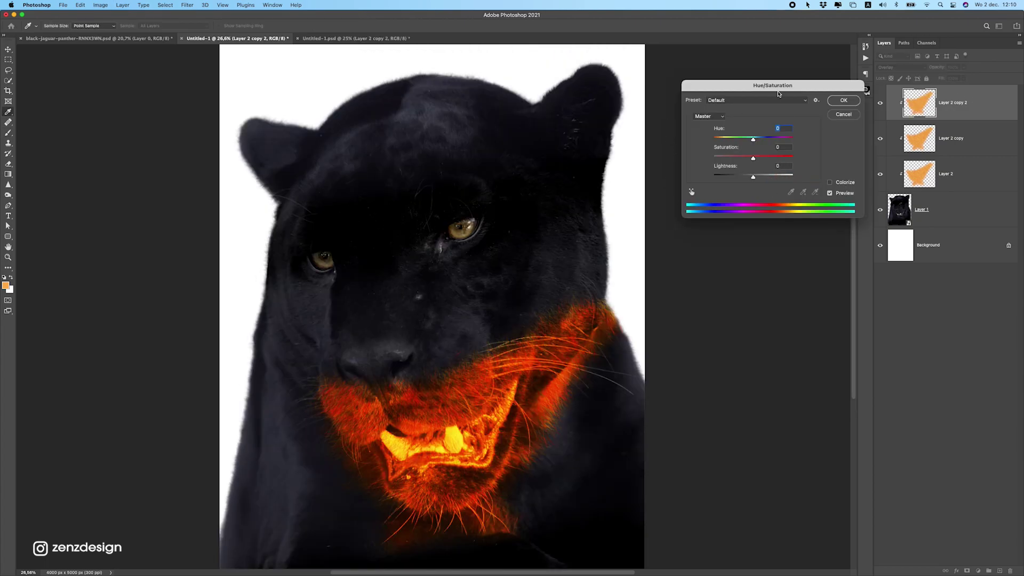
{"action": "left_click_drag", "start_coordinate": [769, 87], "coordinate": [716, 120]}
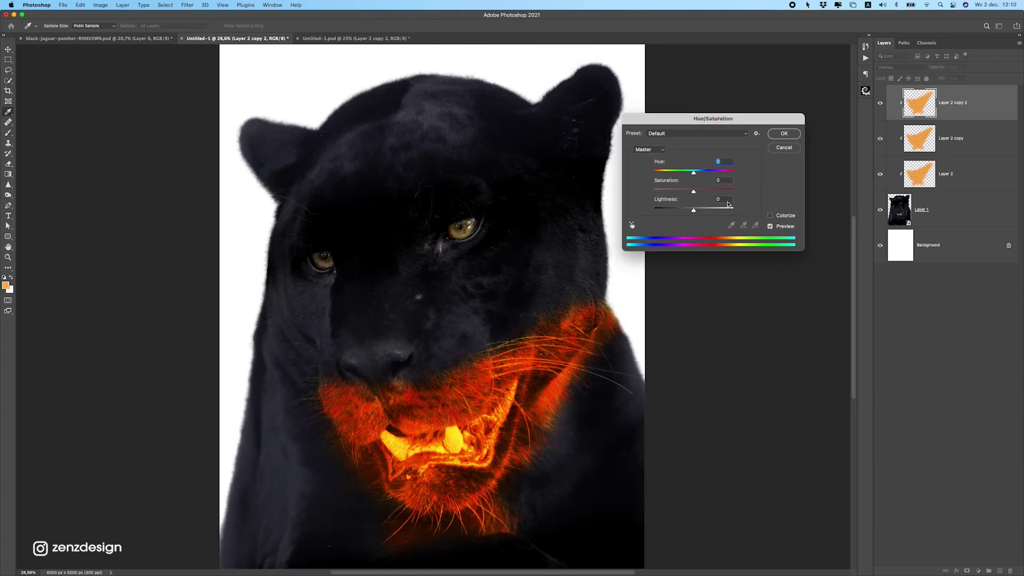
{"action": "left_click_drag", "start_coordinate": [729, 216], "coordinate": [752, 214]}
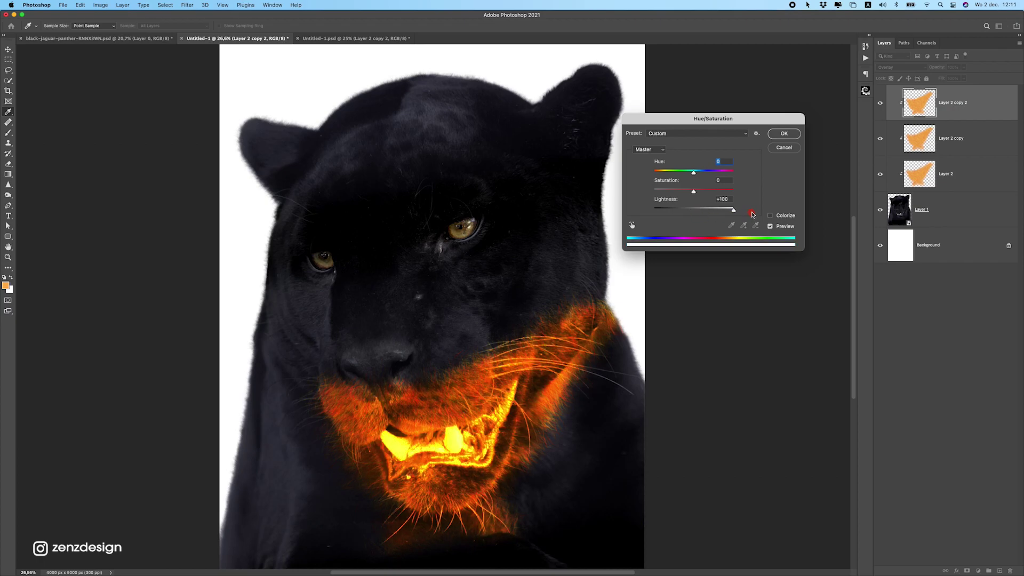
{"action": "left_click", "coordinate": [769, 215]}
{"action": "left_click", "coordinate": [785, 134]}
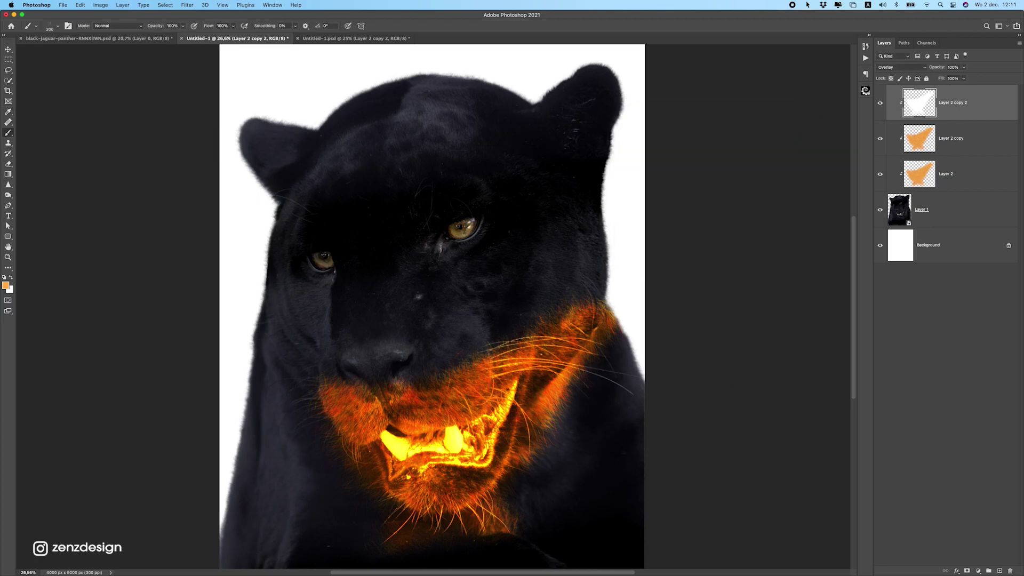
Group the three clipped fur layers and add a layer mask to the group.
{"action": "left_click", "coordinate": [950, 181], "text": "shift"}
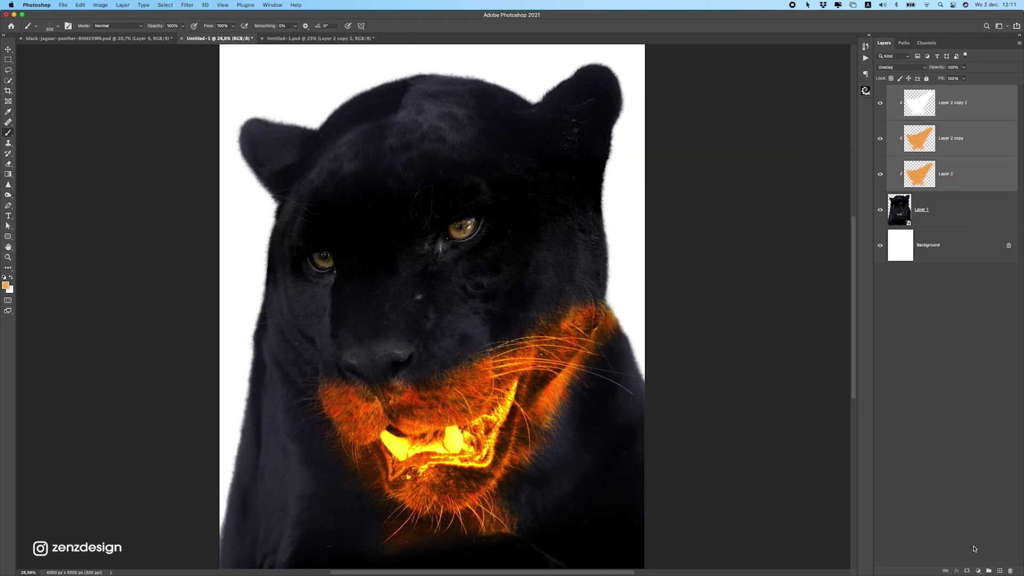
{"action": "left_click", "coordinate": [989, 569]}
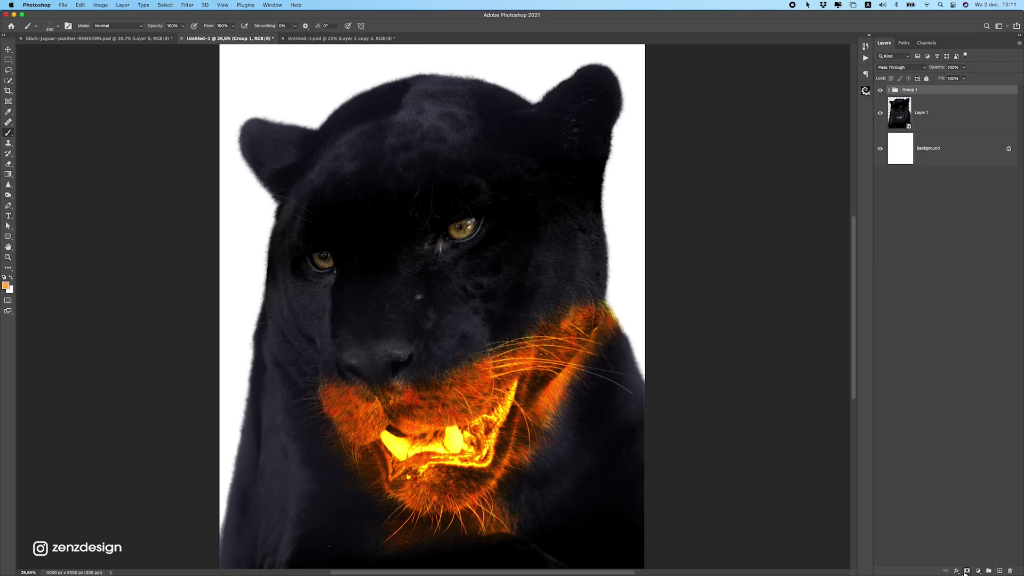
{"action": "left_click", "coordinate": [966, 571]}
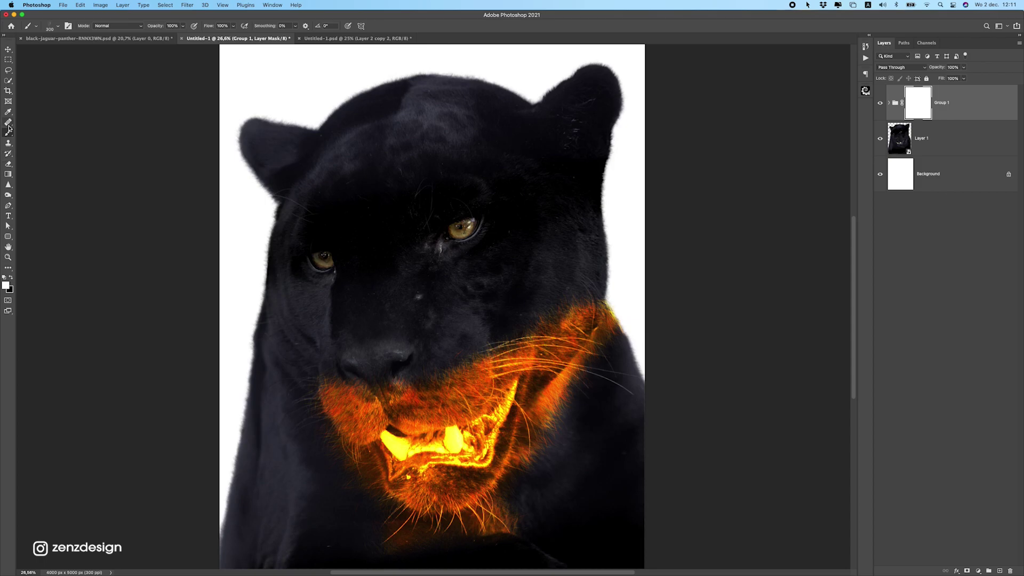
Choose a soft brush from the General Brushes set and size it to 400 px for masking in black.
{"action": "left_click", "coordinate": [49, 28]}
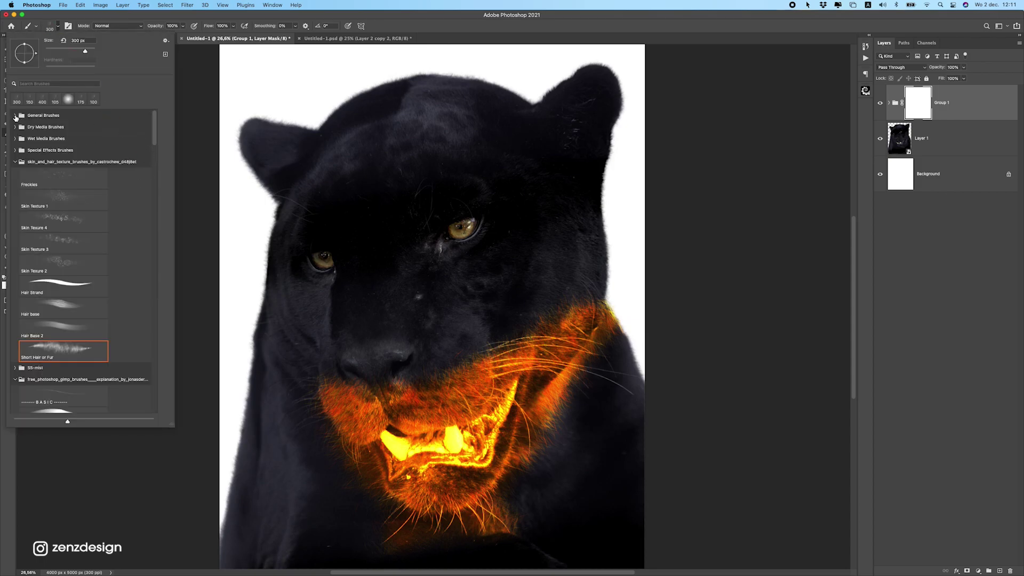
{"action": "left_click", "coordinate": [15, 116]}
{"action": "left_click", "coordinate": [38, 129]}
{"action": "left_click", "coordinate": [205, 113]}
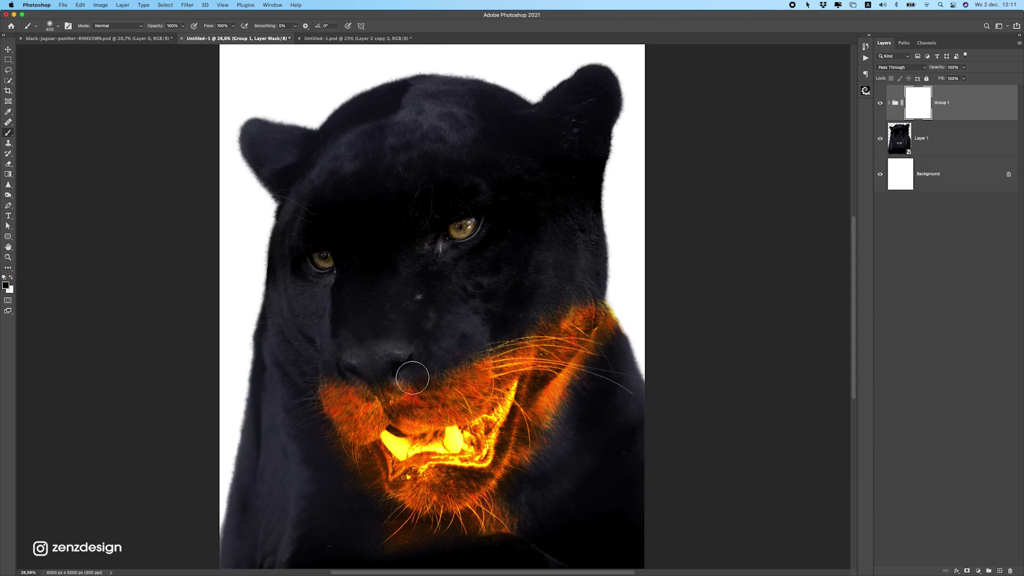
{"action": "key", "text": "bracketright"}
Set the brush opacity to 62% and mask the orange off the upper muzzle, right cheek and neck, keeping it around the mouth.
{"action": "mouse_move", "coordinate": [393, 369]}
{"action": "left_mouse_down"}
{"action": "mouse_move", "coordinate": [395, 348]}
{"action": "mouse_move", "coordinate": [401, 399]}
{"action": "mouse_move", "coordinate": [501, 342]}
{"action": "mouse_move", "coordinate": [460, 384]}
{"action": "mouse_move", "coordinate": [504, 335]}
{"action": "mouse_move", "coordinate": [481, 364]}
{"action": "mouse_move", "coordinate": [586, 284]}
{"action": "mouse_move", "coordinate": [556, 338]}
{"action": "mouse_move", "coordinate": [588, 317]}
{"action": "mouse_move", "coordinate": [565, 339]}
{"action": "mouse_move", "coordinate": [557, 382]}
{"action": "mouse_move", "coordinate": [563, 344]}
{"action": "mouse_move", "coordinate": [559, 429]}
{"action": "mouse_move", "coordinate": [598, 389]}
{"action": "mouse_move", "coordinate": [535, 477]}
{"action": "mouse_move", "coordinate": [556, 355]}
{"action": "mouse_move", "coordinate": [551, 507]}
{"action": "mouse_move", "coordinate": [460, 550]}
{"action": "mouse_move", "coordinate": [538, 475]}
{"action": "mouse_move", "coordinate": [429, 555]}
{"action": "mouse_move", "coordinate": [513, 522]}
{"action": "mouse_move", "coordinate": [319, 560]}
{"action": "mouse_move", "coordinate": [431, 549]}
{"action": "mouse_move", "coordinate": [392, 535]}
{"action": "mouse_move", "coordinate": [493, 552]}
{"action": "mouse_move", "coordinate": [414, 533]}
{"action": "mouse_move", "coordinate": [500, 516]}
{"action": "mouse_move", "coordinate": [377, 541]}
{"action": "mouse_move", "coordinate": [329, 476]}
{"action": "mouse_move", "coordinate": [362, 510]}
{"action": "mouse_move", "coordinate": [346, 476]}
{"action": "mouse_move", "coordinate": [361, 483]}
{"action": "mouse_move", "coordinate": [352, 473]}
{"action": "mouse_move", "coordinate": [364, 507]}
{"action": "mouse_move", "coordinate": [338, 461]}
{"action": "mouse_move", "coordinate": [259, 385]}
{"action": "mouse_move", "coordinate": [317, 346]}
{"action": "mouse_move", "coordinate": [357, 383]}
{"action": "mouse_move", "coordinate": [325, 352]}
{"action": "mouse_move", "coordinate": [380, 371]}
{"action": "mouse_move", "coordinate": [327, 391]}
{"action": "mouse_move", "coordinate": [348, 365]}
{"action": "mouse_move", "coordinate": [334, 409]}
{"action": "mouse_move", "coordinate": [380, 389]}
{"action": "left_mouse_up"}
{"action": "key", "text": "super+z"}
{"action": "left_click", "coordinate": [182, 27]}
{"action": "left_click_drag", "start_coordinate": [169, 34], "coordinate": [170, 34]}
{"action": "mouse_move", "coordinate": [411, 400]}
{"action": "left_mouse_down"}
{"action": "mouse_move", "coordinate": [467, 394]}
{"action": "mouse_move", "coordinate": [536, 333]}
{"action": "mouse_move", "coordinate": [549, 356]}
{"action": "left_mouse_up"}
{"action": "scroll", "coordinate": [555, 393], "scroll_direction": "down", "scroll_amount": 10}
{"action": "key", "text": "super+0"}
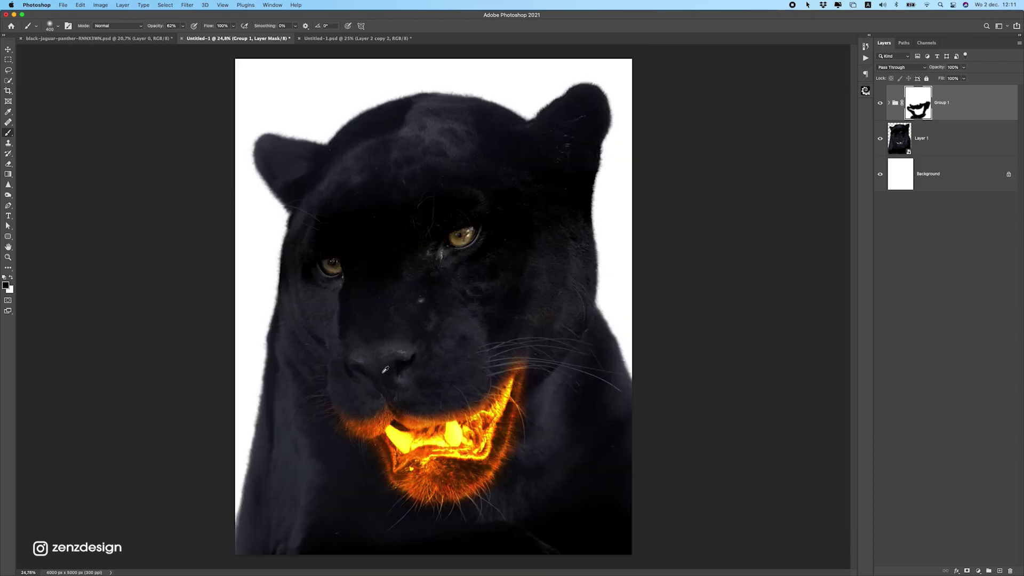
Mask out more of the glow on the muzzle's left side and along the chin's lower edge.
{"action": "mouse_move", "coordinate": [366, 405]}
{"action": "left_mouse_down"}
{"action": "mouse_move", "coordinate": [366, 415]}
{"action": "mouse_move", "coordinate": [346, 395]}
{"action": "mouse_move", "coordinate": [338, 414]}
{"action": "mouse_move", "coordinate": [347, 405]}
{"action": "mouse_move", "coordinate": [369, 420]}
{"action": "left_mouse_up"}
{"action": "scroll", "coordinate": [333, 371], "scroll_direction": "down", "scroll_amount": 10}
{"action": "scroll", "coordinate": [339, 366], "scroll_direction": "up", "scroll_amount": 10}
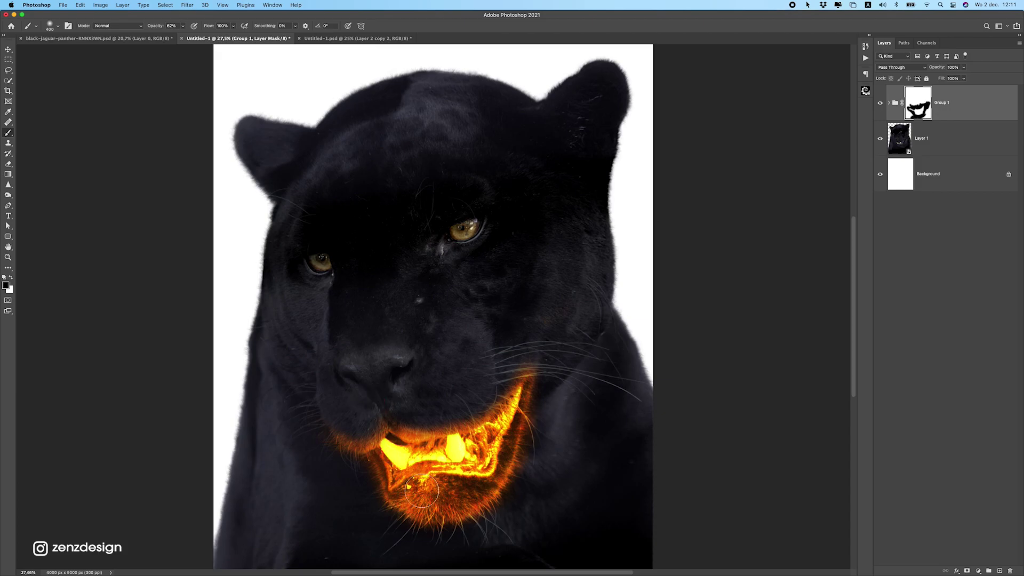
{"action": "mouse_move", "coordinate": [439, 542]}
{"action": "left_mouse_down"}
{"action": "mouse_move", "coordinate": [369, 542]}
{"action": "mouse_move", "coordinate": [434, 517]}
{"action": "left_mouse_up"}
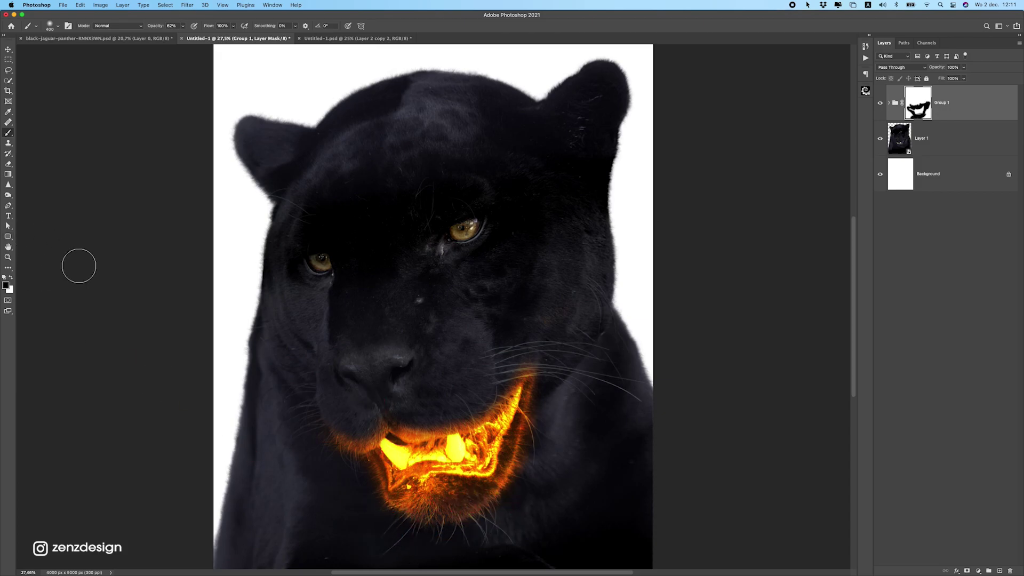
Try painting white on the group mask over the chin and upper lip, and undo the strokes.
{"action": "left_click", "coordinate": [10, 278]}
{"action": "mouse_move", "coordinate": [446, 526]}
{"action": "left_mouse_down"}
{"action": "mouse_move", "coordinate": [380, 543]}
{"action": "mouse_move", "coordinate": [410, 519]}
{"action": "mouse_move", "coordinate": [481, 506]}
{"action": "mouse_move", "coordinate": [475, 485]}
{"action": "mouse_move", "coordinate": [500, 470]}
{"action": "mouse_move", "coordinate": [525, 386]}
{"action": "mouse_move", "coordinate": [420, 480]}
{"action": "mouse_move", "coordinate": [524, 389]}
{"action": "mouse_move", "coordinate": [396, 465]}
{"action": "mouse_move", "coordinate": [495, 420]}
{"action": "mouse_move", "coordinate": [473, 441]}
{"action": "mouse_move", "coordinate": [392, 458]}
{"action": "mouse_move", "coordinate": [468, 429]}
{"action": "mouse_move", "coordinate": [530, 386]}
{"action": "mouse_move", "coordinate": [491, 409]}
{"action": "mouse_move", "coordinate": [397, 429]}
{"action": "mouse_move", "coordinate": [480, 417]}
{"action": "left_mouse_up"}
{"action": "key", "text": "super+z"}
{"action": "key", "text": "super+z"}
{"action": "key", "text": "super+z"}
{"action": "key", "text": "super+z"}
{"action": "mouse_move", "coordinate": [401, 429]}
{"action": "left_mouse_down"}
{"action": "mouse_move", "coordinate": [431, 444]}
{"action": "mouse_move", "coordinate": [443, 432]}
{"action": "mouse_move", "coordinate": [462, 438]}
{"action": "mouse_move", "coordinate": [502, 413]}
{"action": "left_mouse_up"}
{"action": "scroll", "coordinate": [430, 432], "scroll_direction": "down", "scroll_amount": 5}
{"action": "key", "text": "super+0"}
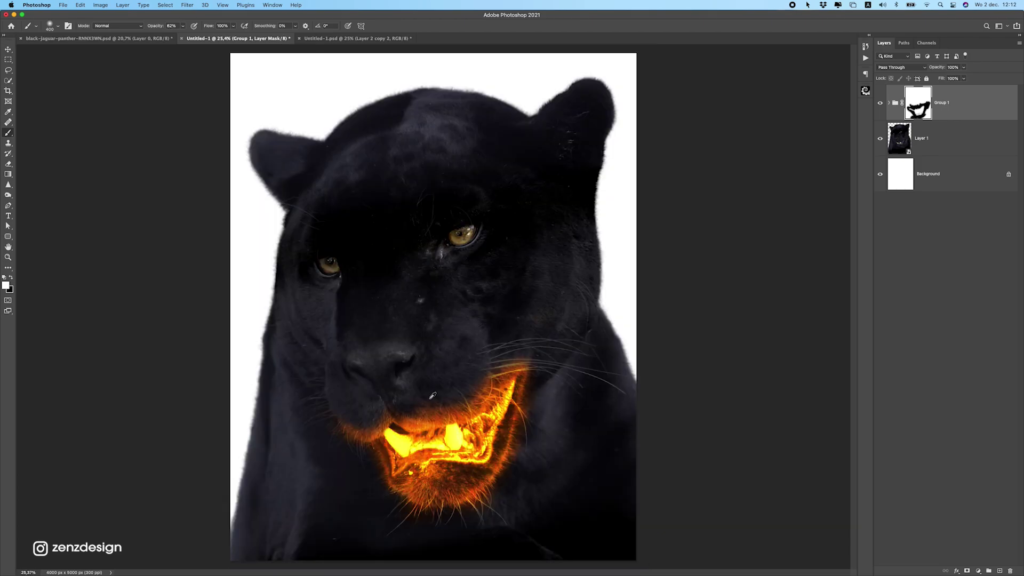
{"action": "key", "text": "super+z"}
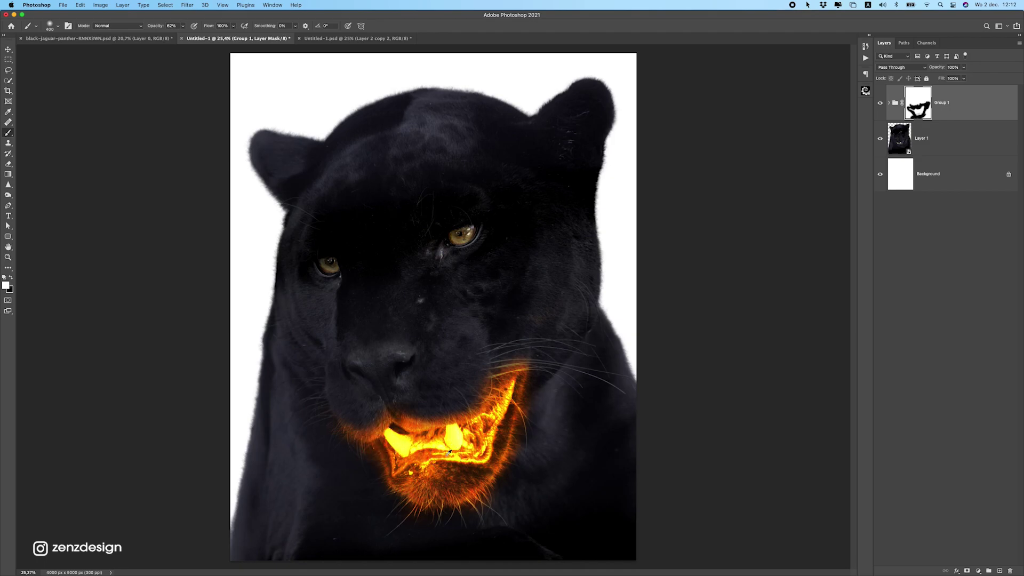
Reduce the brush to 125 px and paint white on the mask to restore a glowing rim along the muzzle's left edge.
{"action": "scroll", "coordinate": [463, 431], "scroll_direction": "down", "scroll_amount": 5}
{"action": "scroll", "coordinate": [466, 368], "scroll_direction": "up", "scroll_amount": 5}
{"action": "scroll", "coordinate": [468, 361], "scroll_direction": "down", "scroll_amount": 5}
{"action": "scroll", "coordinate": [471, 368], "scroll_direction": "up", "scroll_amount": 5}
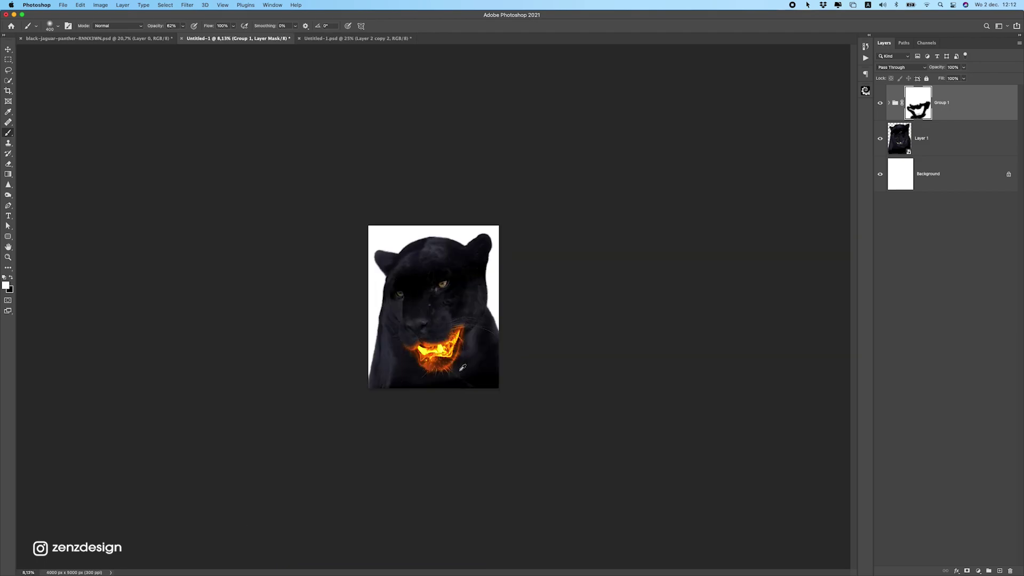
{"action": "key", "text": "bracketleft"}
{"action": "mouse_move", "coordinate": [370, 401]}
{"action": "left_mouse_down"}
{"action": "mouse_move", "coordinate": [344, 350]}
{"action": "mouse_move", "coordinate": [370, 415]}
{"action": "left_mouse_up"}
{"action": "key", "text": "super+z"}
{"action": "scroll", "coordinate": [338, 405], "scroll_direction": "up", "scroll_amount": 9}
{"action": "left_click_drag", "start_coordinate": [366, 460], "coordinate": [311, 352]}
{"action": "key", "text": "super+z"}
{"action": "key", "text": "super+shift+z"}
{"action": "scroll", "coordinate": [341, 405], "scroll_direction": "down", "scroll_amount": 8}
{"action": "scroll", "coordinate": [393, 393], "scroll_direction": "up", "scroll_amount": 8}
{"action": "key", "text": "super+z"}
{"action": "left_click_drag", "start_coordinate": [310, 410], "coordinate": [369, 468]}
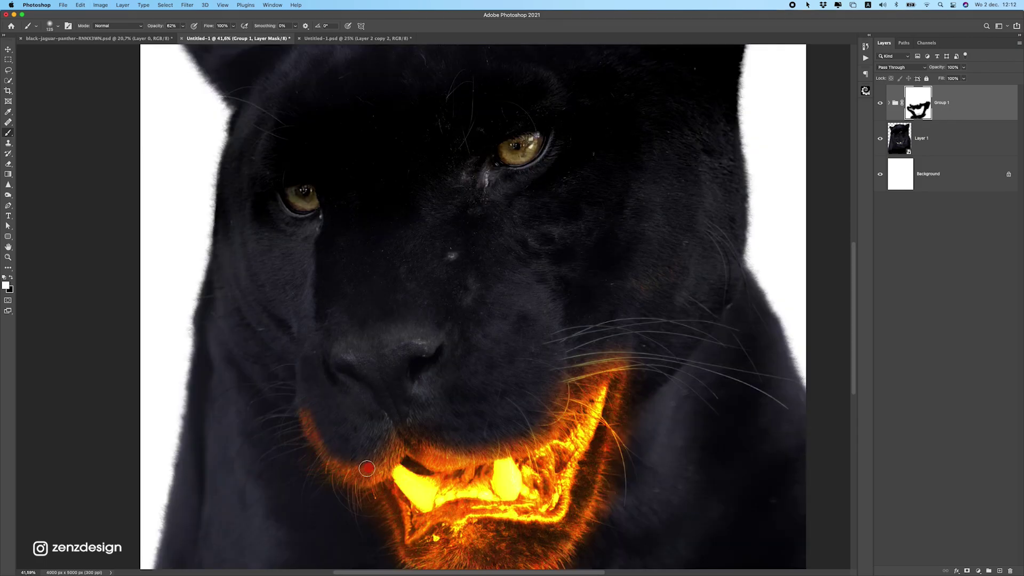
{"action": "scroll", "coordinate": [388, 454], "scroll_direction": "down", "scroll_amount": 8}
{"action": "scroll", "coordinate": [388, 372], "scroll_direction": "up", "scroll_amount": 7}
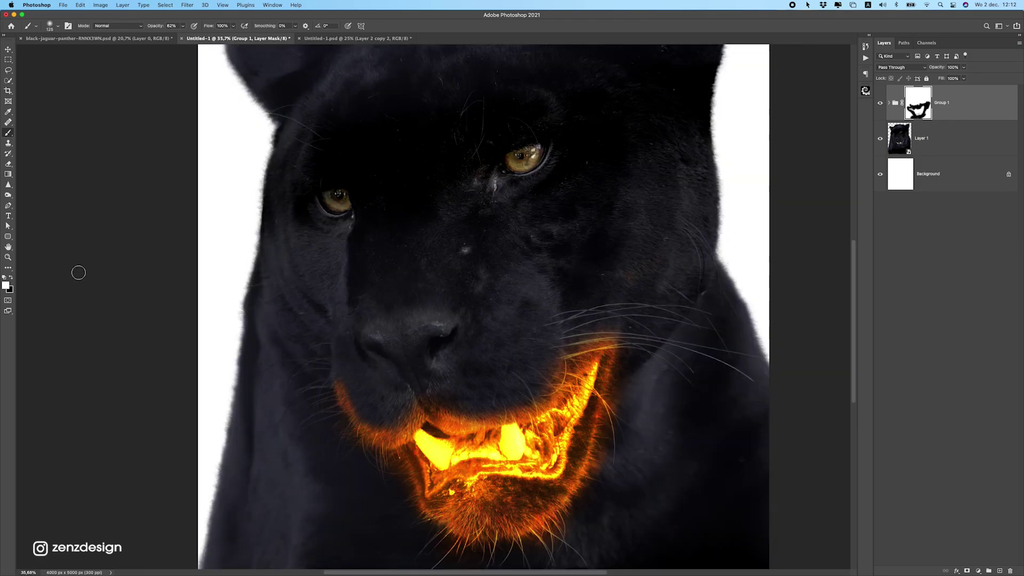
Paint black on the group mask to thin the glowing rim along the muzzle's left edge.
{"action": "mouse_move", "coordinate": [345, 404]}
{"action": "left_mouse_down"}
{"action": "mouse_move", "coordinate": [379, 439]}
{"action": "mouse_move", "coordinate": [418, 439]}
{"action": "left_mouse_up"}
{"action": "left_click_drag", "start_coordinate": [345, 384], "coordinate": [372, 425]}
{"action": "scroll", "coordinate": [364, 382], "scroll_direction": "down", "scroll_amount": 6}
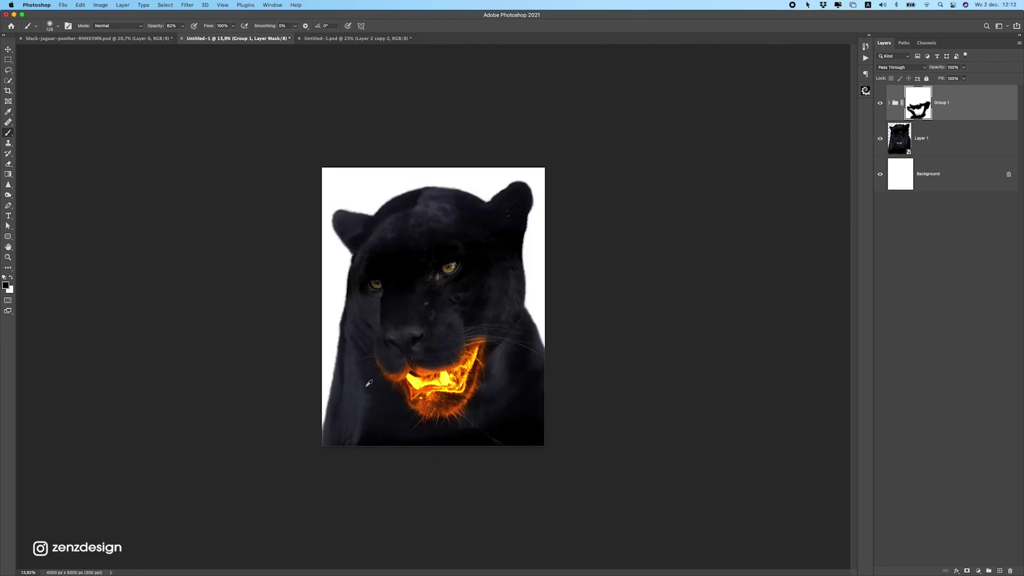
{"action": "scroll", "coordinate": [371, 373], "scroll_direction": "up", "scroll_amount": 6}
{"action": "left_click_drag", "start_coordinate": [389, 399], "coordinate": [422, 362]}
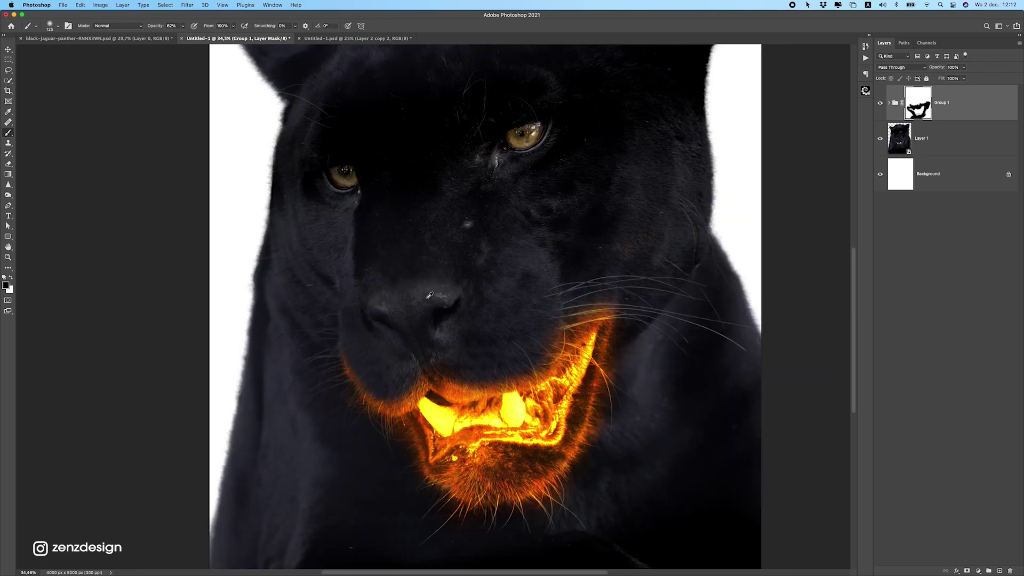
{"action": "scroll", "coordinate": [485, 316], "scroll_direction": "down", "scroll_amount": 5}
{"action": "scroll", "coordinate": [485, 316], "scroll_direction": "up", "scroll_amount": 5}
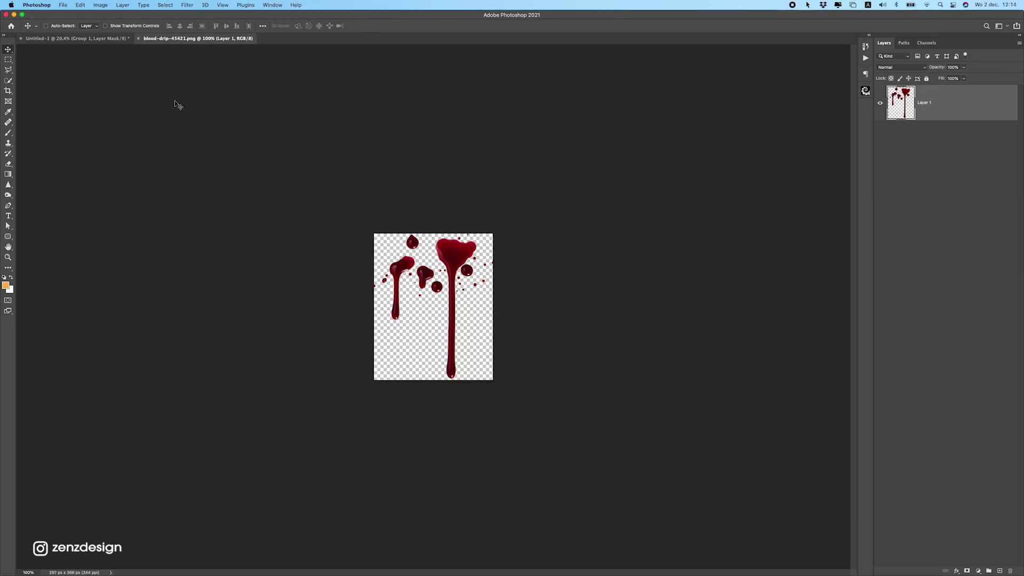
Outline the long blood drip in blood-drip-45421.png with the Polygonal Lasso tool.
{"action": "scroll", "coordinate": [469, 335], "scroll_direction": "up", "scroll_amount": 3}
{"action": "left_click", "coordinate": [7, 70]}
{"action": "left_click_drag", "start_coordinate": [497, 520], "coordinate": [492, 271]}
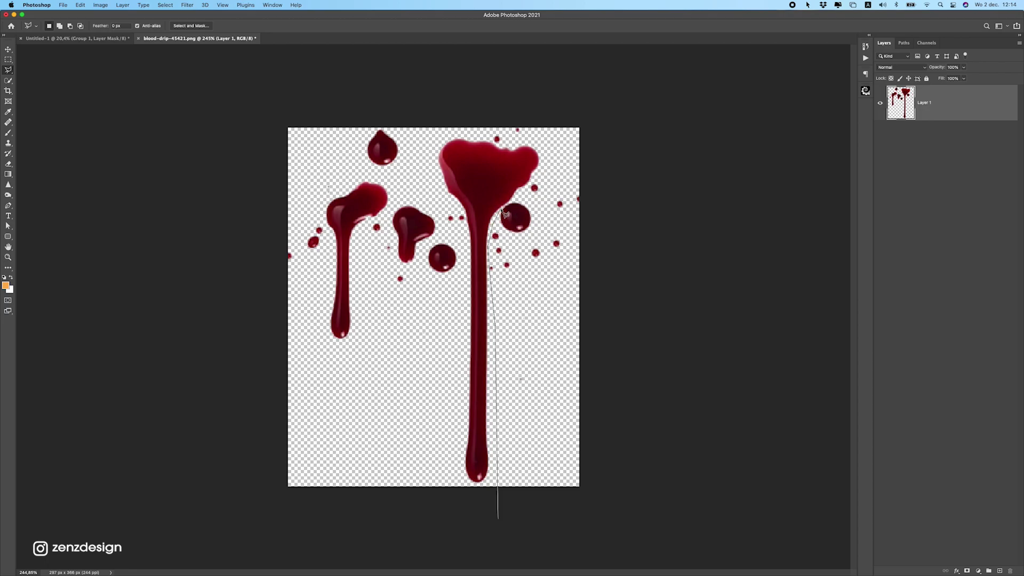
{"action": "left_click_drag", "start_coordinate": [515, 200], "coordinate": [451, 197]}
{"action": "mouse_move", "coordinate": [469, 237]}
{"action": "left_mouse_down"}
{"action": "mouse_move", "coordinate": [468, 392]}
{"action": "mouse_move", "coordinate": [454, 454]}
{"action": "mouse_move", "coordinate": [460, 509]}
{"action": "left_mouse_up"}
Bring the selected blood drip into the panther document and place it over the mouth.
{"action": "left_click", "coordinate": [50, 38]}
{"action": "left_click", "coordinate": [11, 49]}
{"action": "left_click_drag", "start_coordinate": [848, 213], "coordinate": [905, 140]}
{"action": "left_click_drag", "start_coordinate": [457, 232], "coordinate": [421, 428]}
Convert the blood drip layer to a smart object and transform it to hang from the panther's left fang.
{"action": "right_click", "coordinate": [934, 103]}
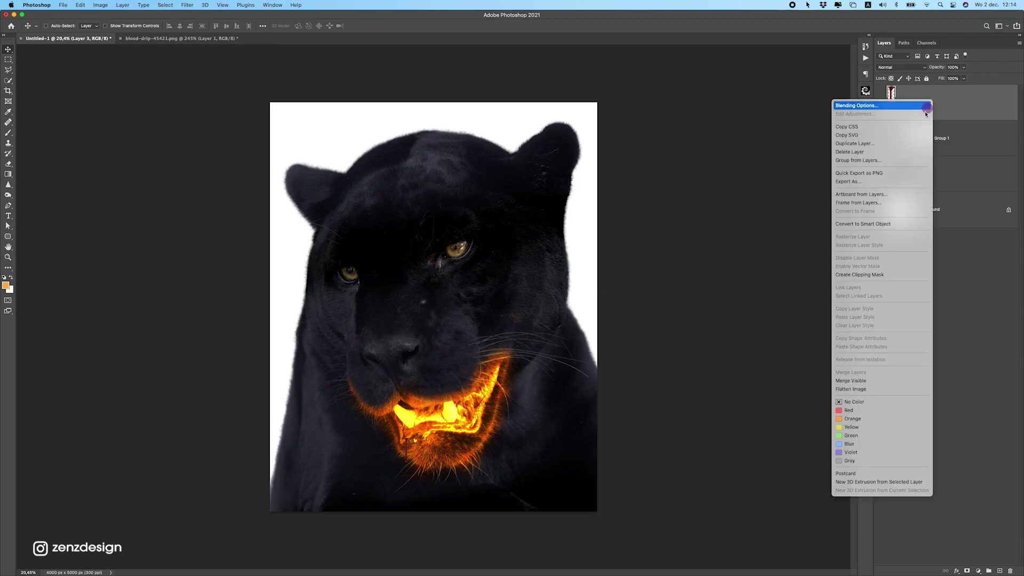
{"action": "left_click", "coordinate": [861, 224]}
{"action": "key", "text": "super+t"}
{"action": "mouse_move", "coordinate": [410, 438]}
{"action": "left_mouse_down"}
{"action": "mouse_move", "coordinate": [431, 406]}
{"action": "mouse_move", "coordinate": [418, 433]}
{"action": "left_mouse_up"}
{"action": "key", "text": "Return"}
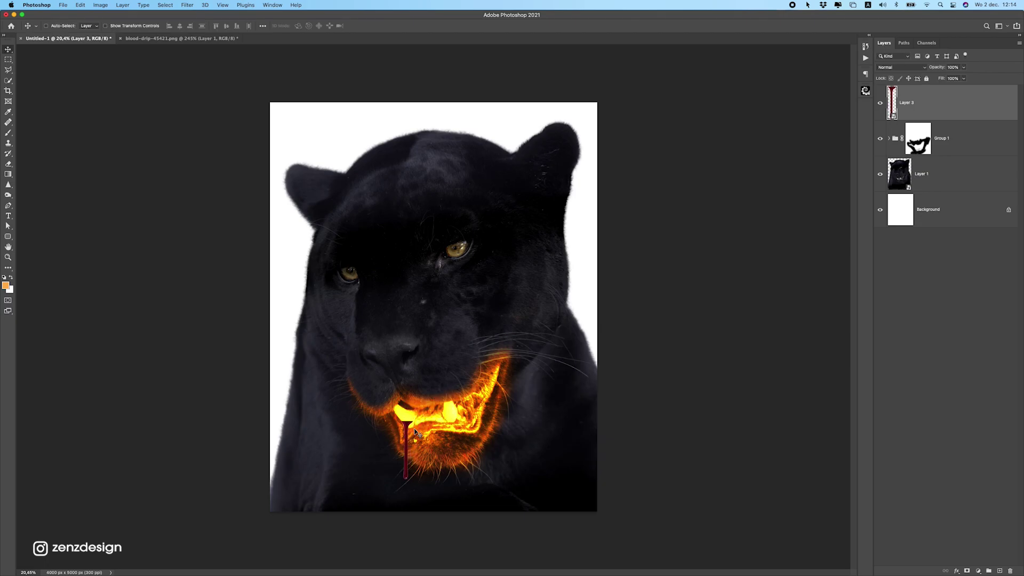
Add a reversed linear Gradient Overlay to the blood drip layer and set its first stop to bright yellow #ffff44.
{"action": "scroll", "coordinate": [418, 372], "scroll_direction": "up", "scroll_amount": 6}
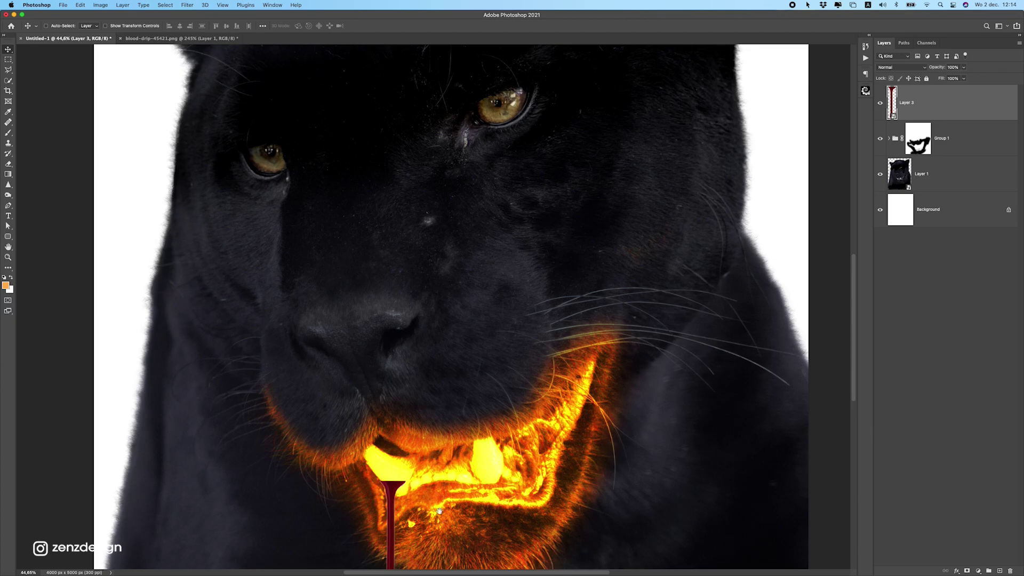
{"action": "left_click_drag", "start_coordinate": [440, 506], "coordinate": [477, 286]}
{"action": "double_click", "coordinate": [960, 112]}
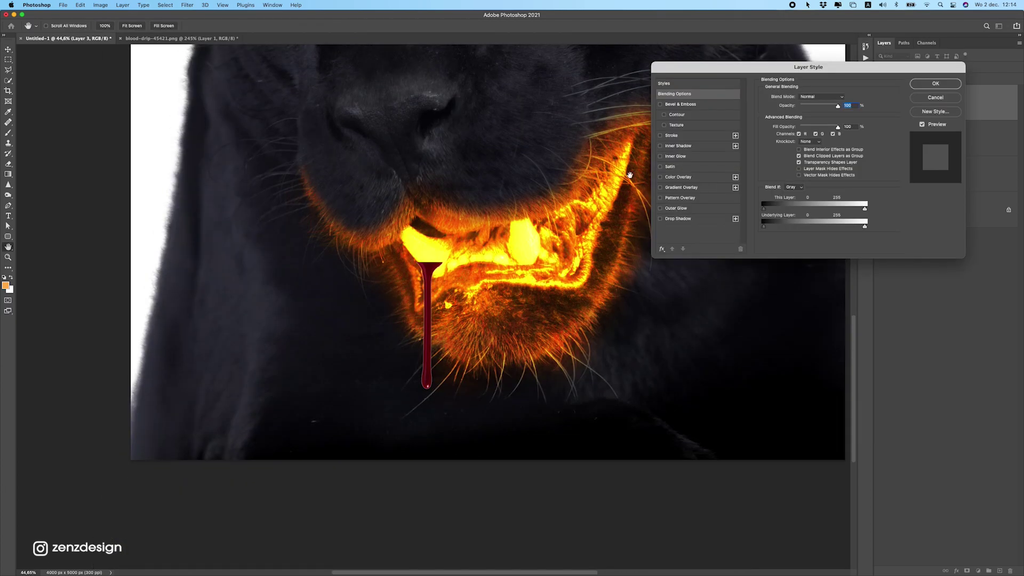
{"action": "left_click", "coordinate": [684, 188]}
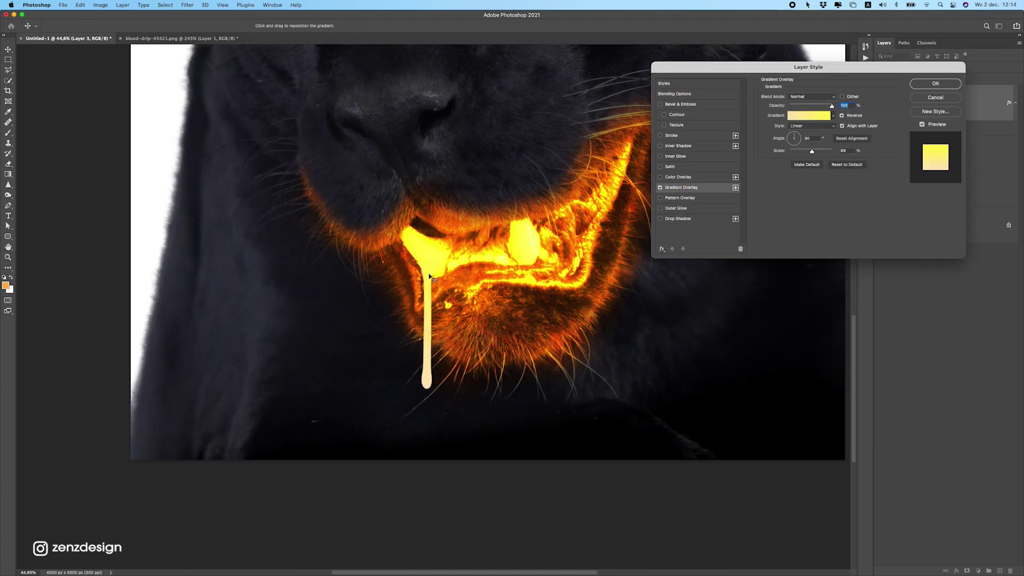
{"action": "left_click", "coordinate": [812, 117]}
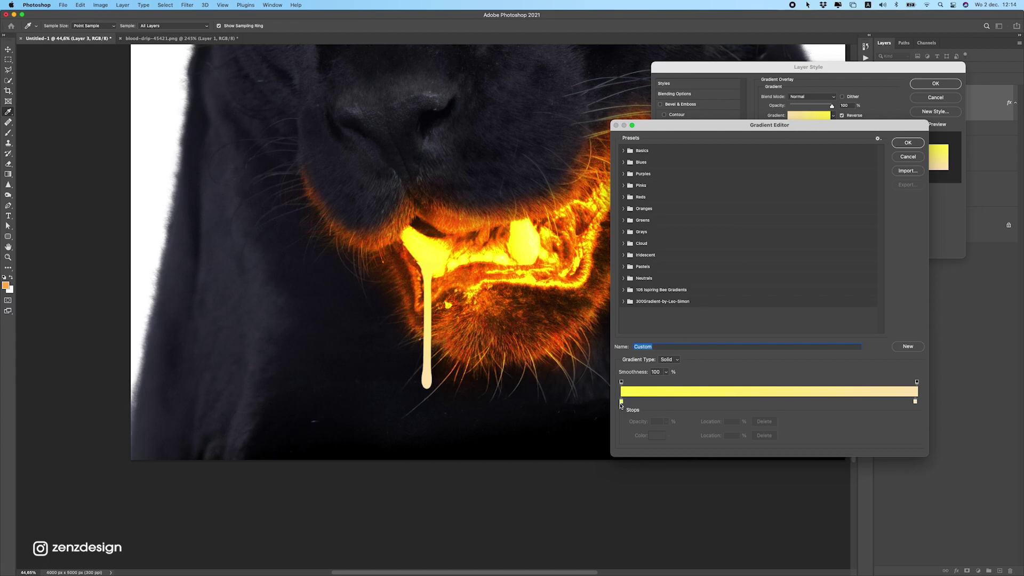
{"action": "double_click", "coordinate": [621, 401]}
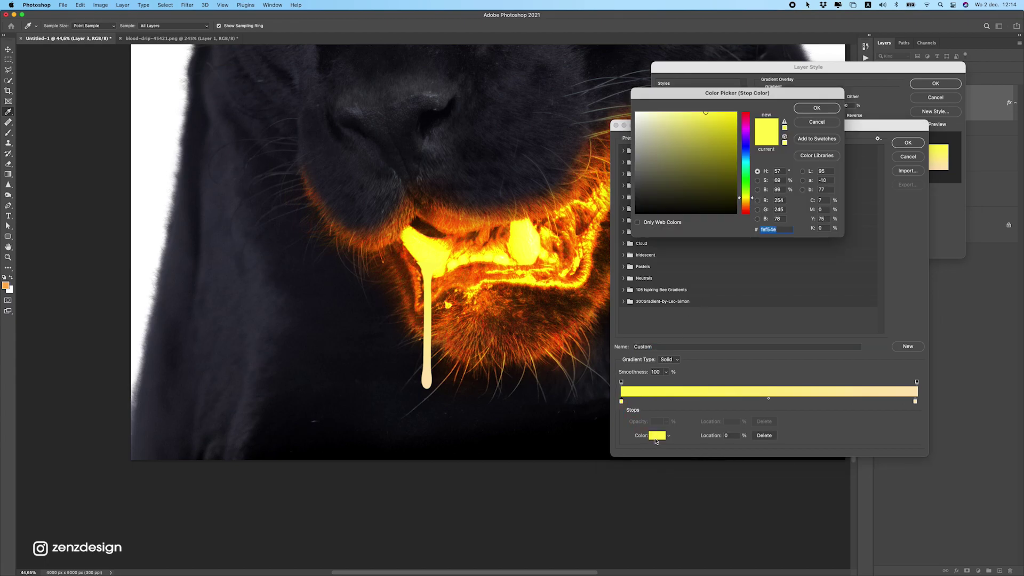
{"action": "key", "text": "Return"}
{"action": "double_click", "coordinate": [621, 402]}
{"action": "left_click_drag", "start_coordinate": [755, 93], "coordinate": [726, 100]}
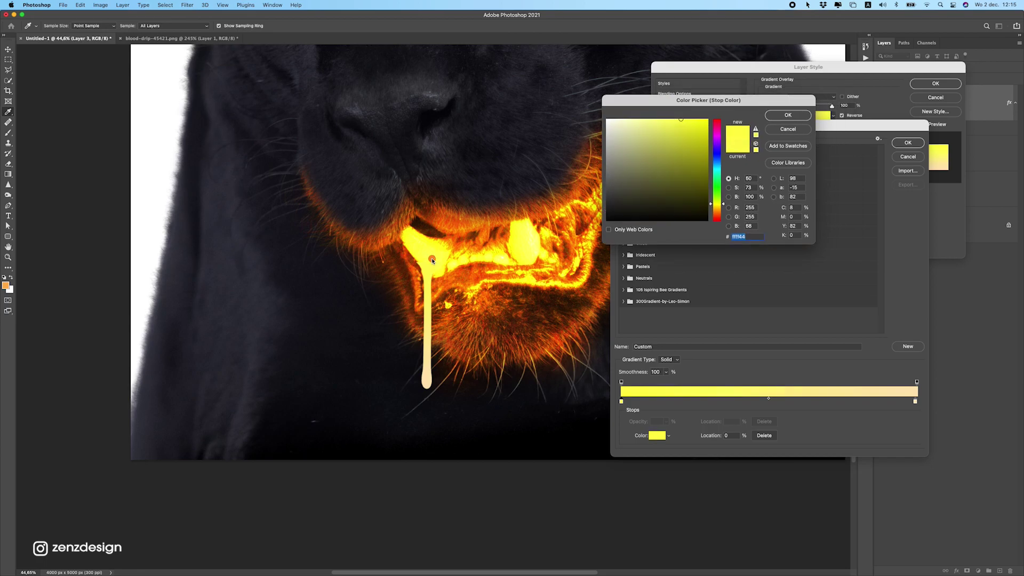
{"action": "left_click", "coordinate": [788, 116]}
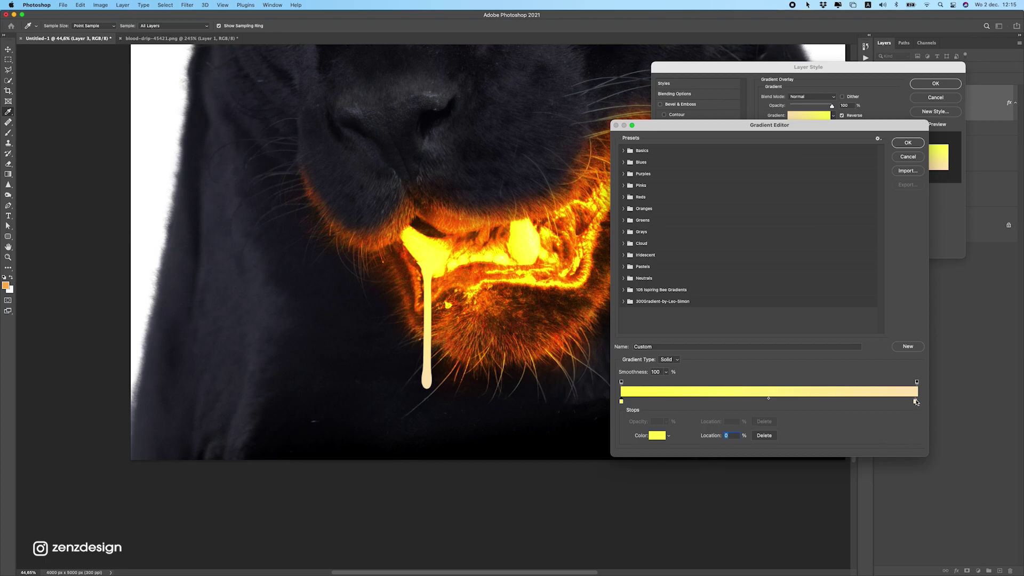
Set the last stop of the drip's overlay gradient to pale peach #ffe2d1 and apply the layer style.
{"action": "left_click", "coordinate": [650, 437]}
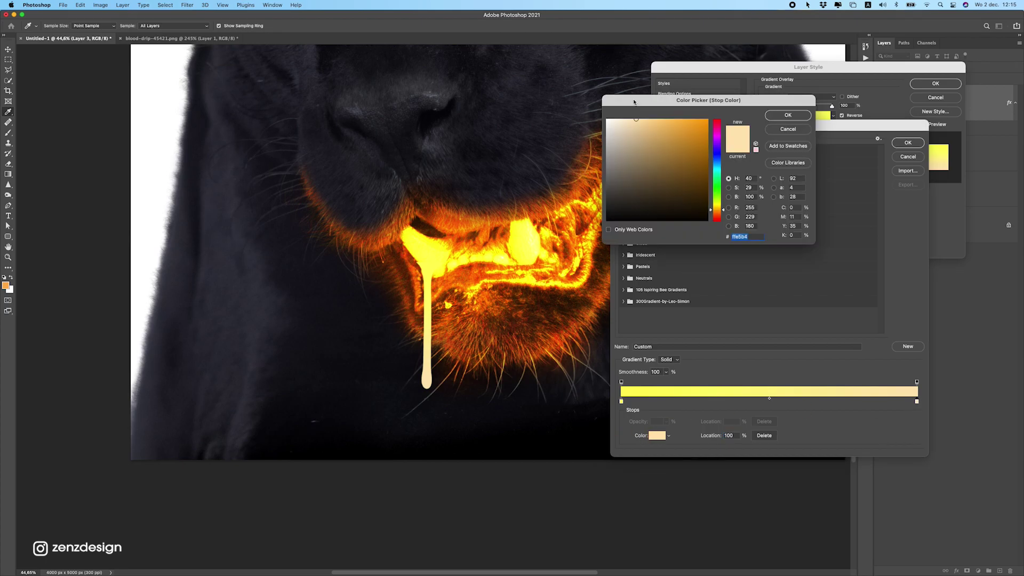
{"action": "left_click", "coordinate": [427, 240]}
{"action": "mouse_move", "coordinate": [682, 173]}
{"action": "left_mouse_down"}
{"action": "mouse_move", "coordinate": [677, 190]}
{"action": "mouse_move", "coordinate": [643, 153]}
{"action": "mouse_move", "coordinate": [670, 180]}
{"action": "mouse_move", "coordinate": [639, 123]}
{"action": "left_mouse_up"}
{"action": "left_click_drag", "start_coordinate": [718, 204], "coordinate": [720, 217]}
{"action": "left_click_drag", "start_coordinate": [661, 157], "coordinate": [634, 116]}
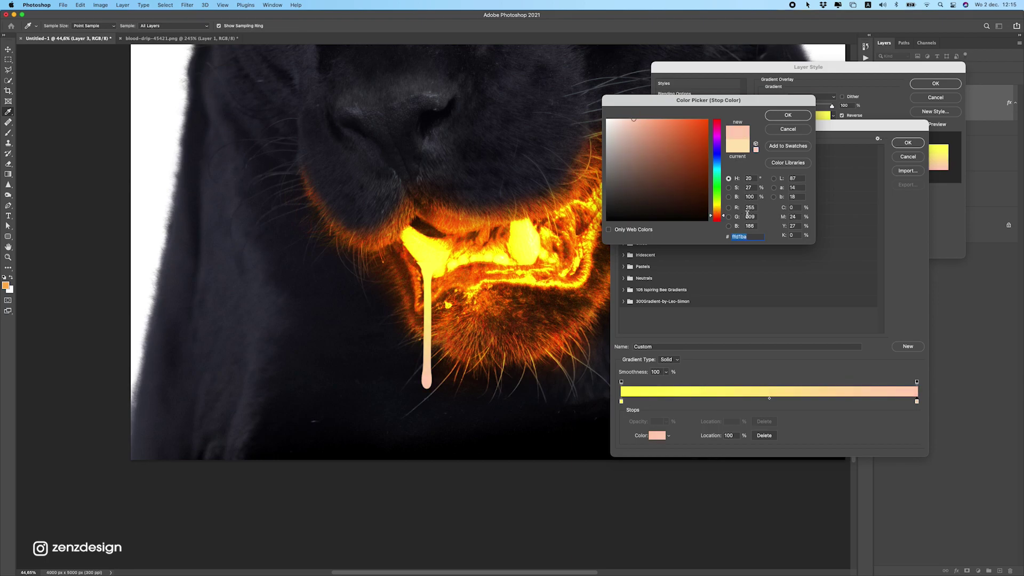
{"action": "left_click_drag", "start_coordinate": [720, 213], "coordinate": [718, 215]}
{"action": "left_click_drag", "start_coordinate": [643, 128], "coordinate": [624, 116]}
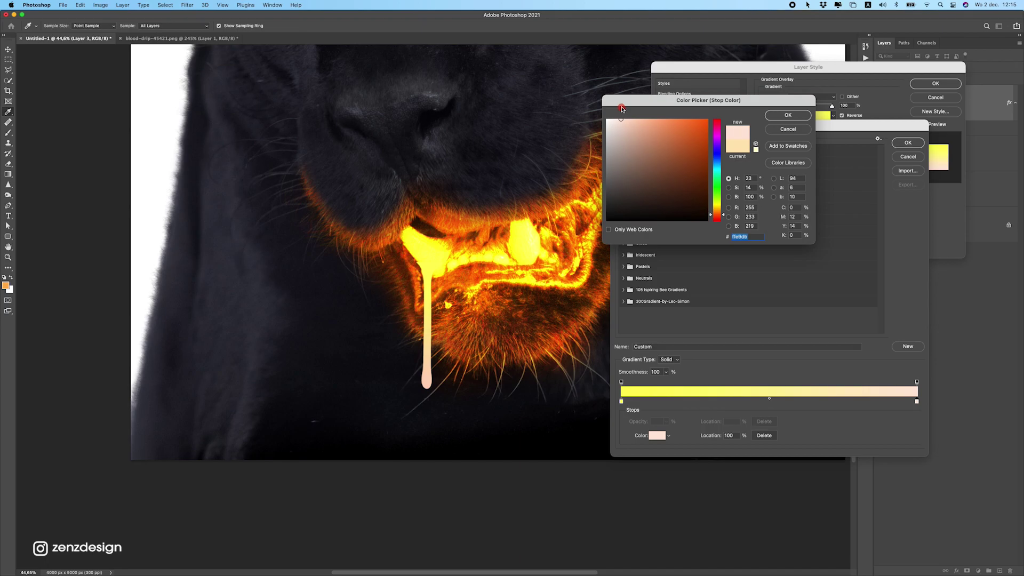
{"action": "left_click", "coordinate": [787, 115]}
{"action": "left_click", "coordinate": [908, 142]}
{"action": "left_click", "coordinate": [936, 84]}
Move the drip onto the tip of the panther's left fang and transform it to fit there.
{"action": "scroll", "coordinate": [428, 261], "scroll_direction": "down", "scroll_amount": 10}
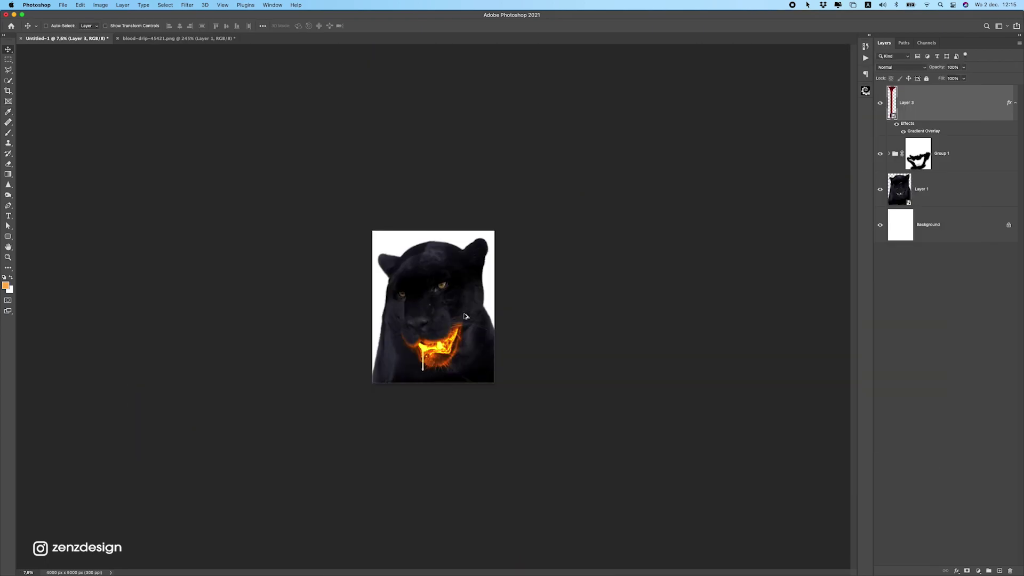
{"action": "scroll", "coordinate": [422, 363], "scroll_direction": "up", "scroll_amount": 10}
{"action": "scroll", "coordinate": [440, 404], "scroll_direction": "down", "scroll_amount": 4}
{"action": "scroll", "coordinate": [422, 379], "scroll_direction": "up", "scroll_amount": 3}
{"action": "left_click_drag", "start_coordinate": [424, 285], "coordinate": [410, 308]}
{"action": "key", "text": "ctrl+t"}
{"action": "left_click_drag", "start_coordinate": [419, 449], "coordinate": [415, 424]}
{"action": "key", "text": "Return"}
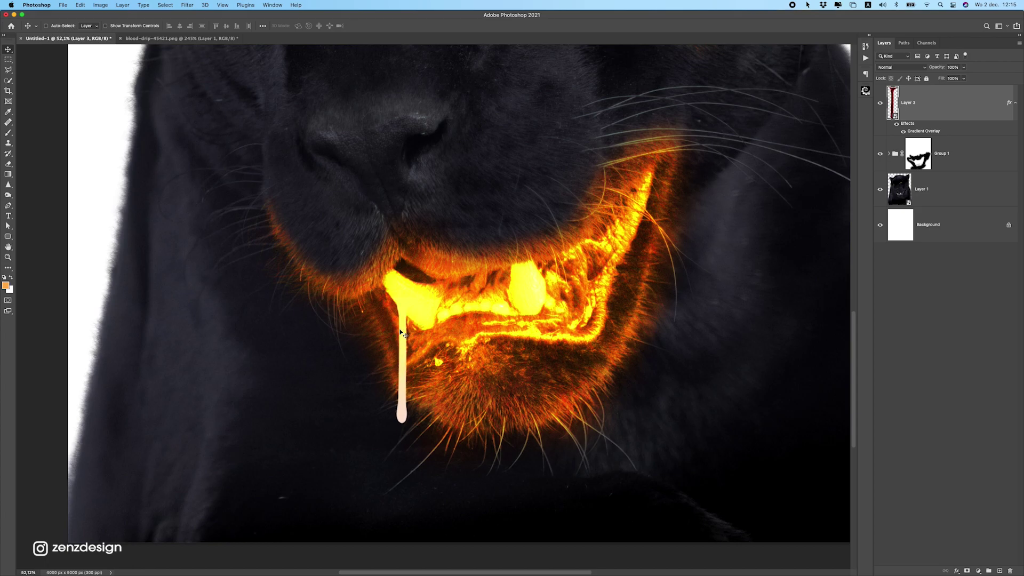
Change the last stop of the drip's overlay gradient to warm cream #ffebbf and apply the layer style.
{"action": "scroll", "coordinate": [364, 437], "scroll_direction": "up", "scroll_amount": 2}
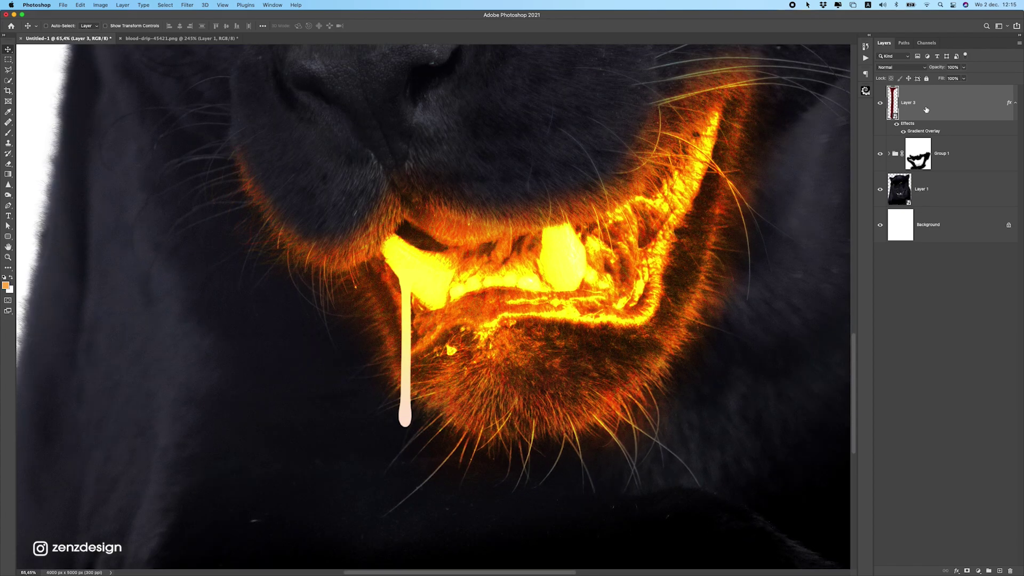
{"action": "double_click", "coordinate": [926, 109]}
{"action": "left_click", "coordinate": [680, 188]}
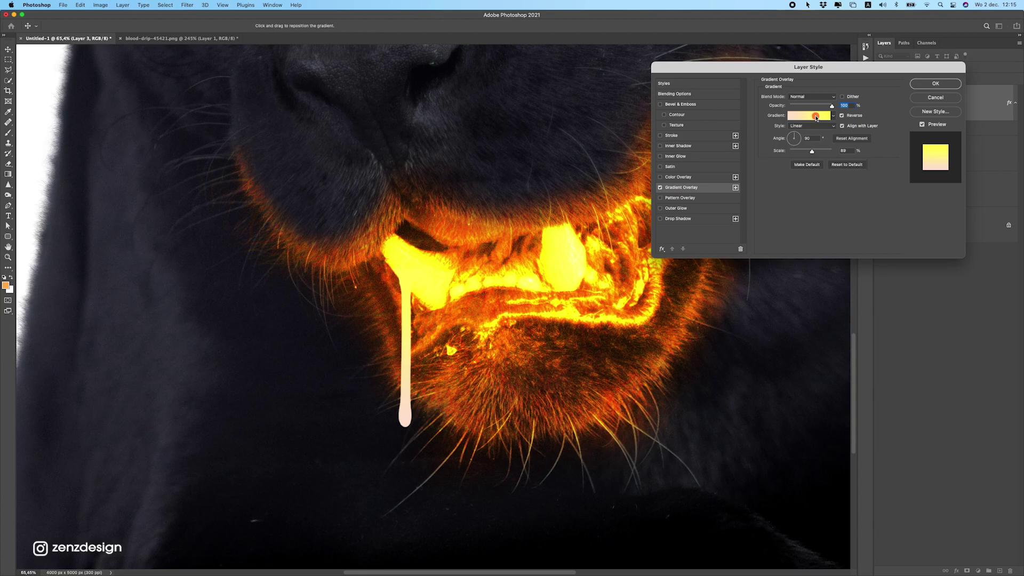
{"action": "left_click", "coordinate": [816, 117]}
{"action": "left_click", "coordinate": [917, 402]}
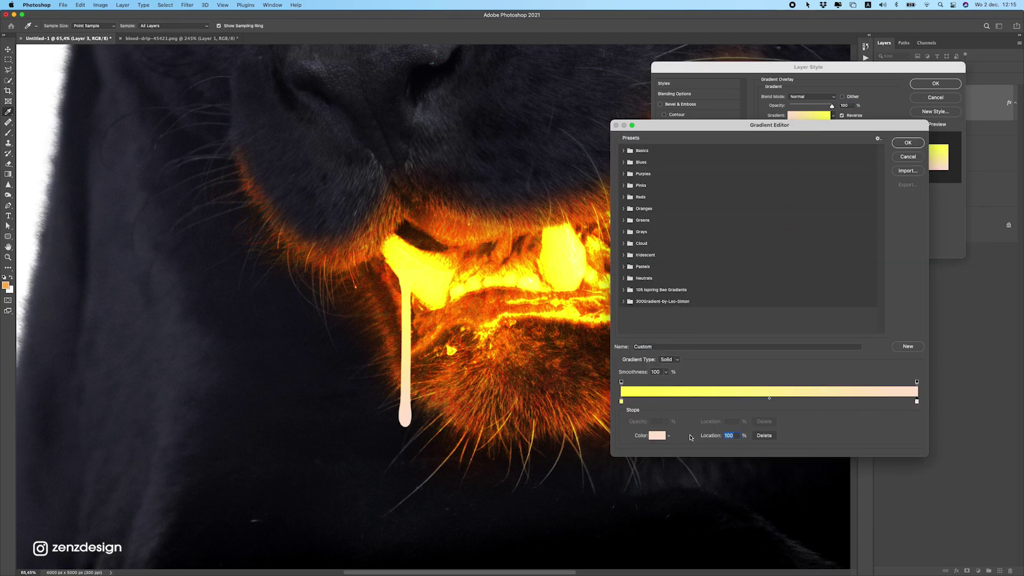
{"action": "left_click", "coordinate": [656, 441]}
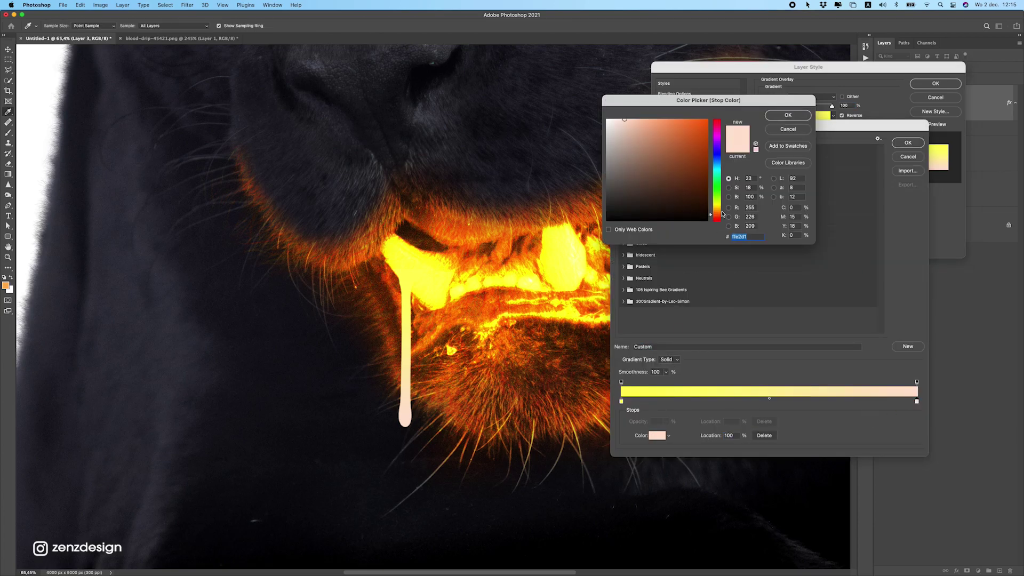
{"action": "left_click_drag", "start_coordinate": [723, 213], "coordinate": [723, 211]}
{"action": "left_click_drag", "start_coordinate": [655, 155], "coordinate": [638, 119]}
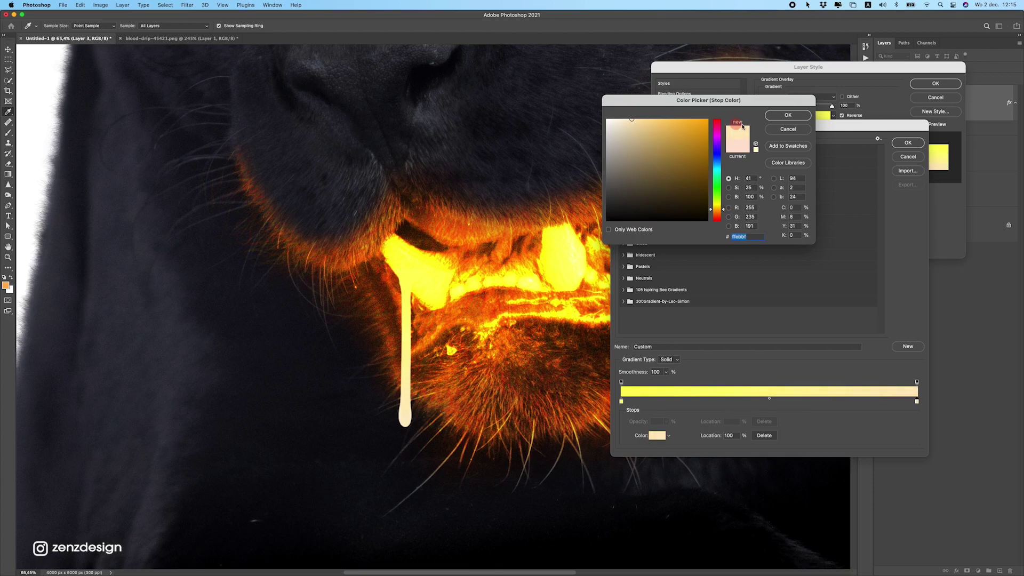
{"action": "left_click", "coordinate": [788, 115]}
{"action": "left_click", "coordinate": [908, 143]}
{"action": "left_click", "coordinate": [936, 83]}
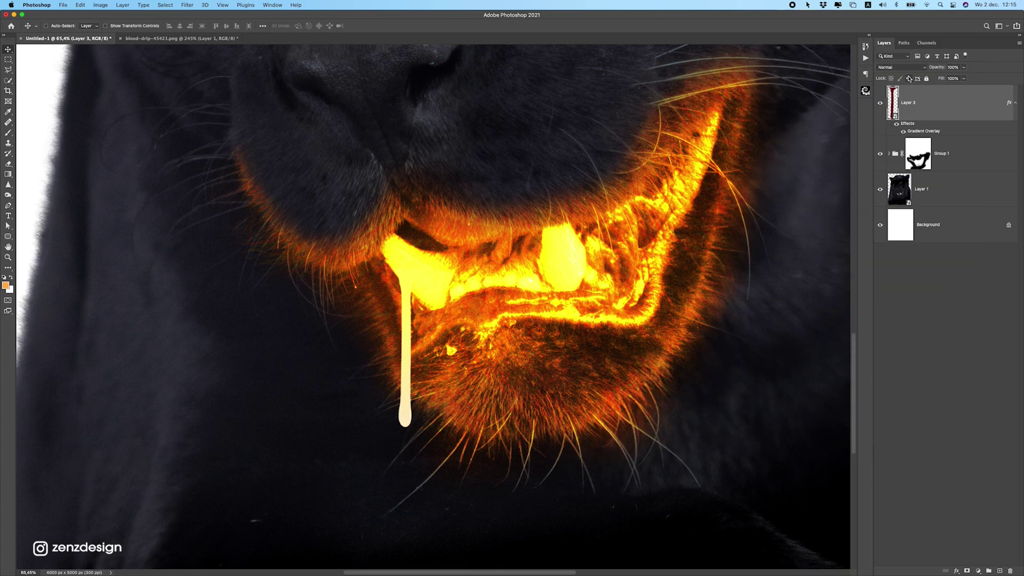
Duplicate the drip layer, then scale and position the copy as a shorter, thinner drip under the right fang.
{"action": "key", "text": "super+j"}
{"action": "left_click_drag", "start_coordinate": [485, 322], "coordinate": [635, 306]}
{"action": "key", "text": "super+t"}
{"action": "left_click_drag", "start_coordinate": [578, 263], "coordinate": [565, 314]}
{"action": "key", "text": "Return"}
{"action": "left_click_drag", "start_coordinate": [577, 352], "coordinate": [574, 306]}
{"action": "key", "text": "super+t"}
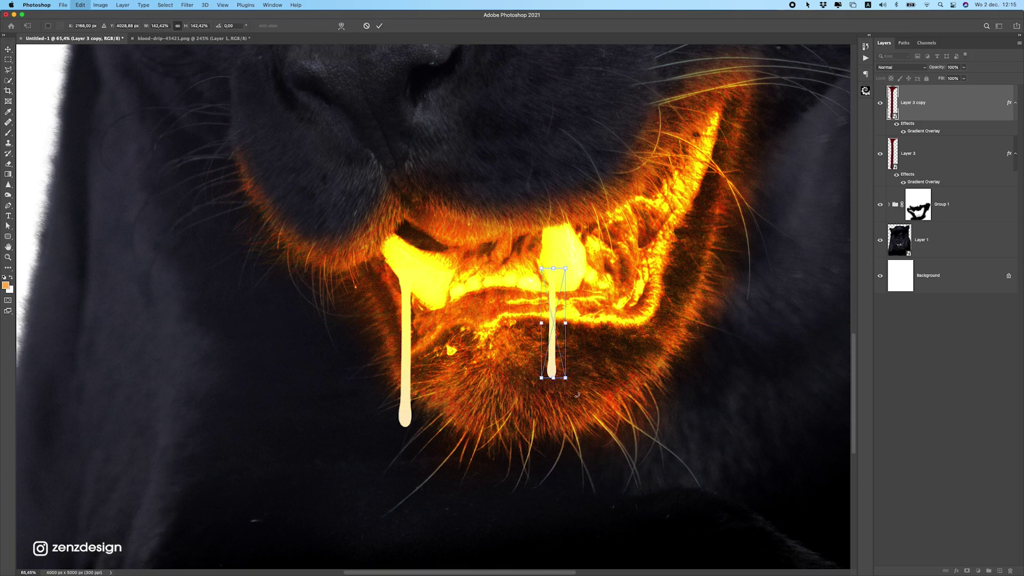
{"action": "key", "text": "Return"}
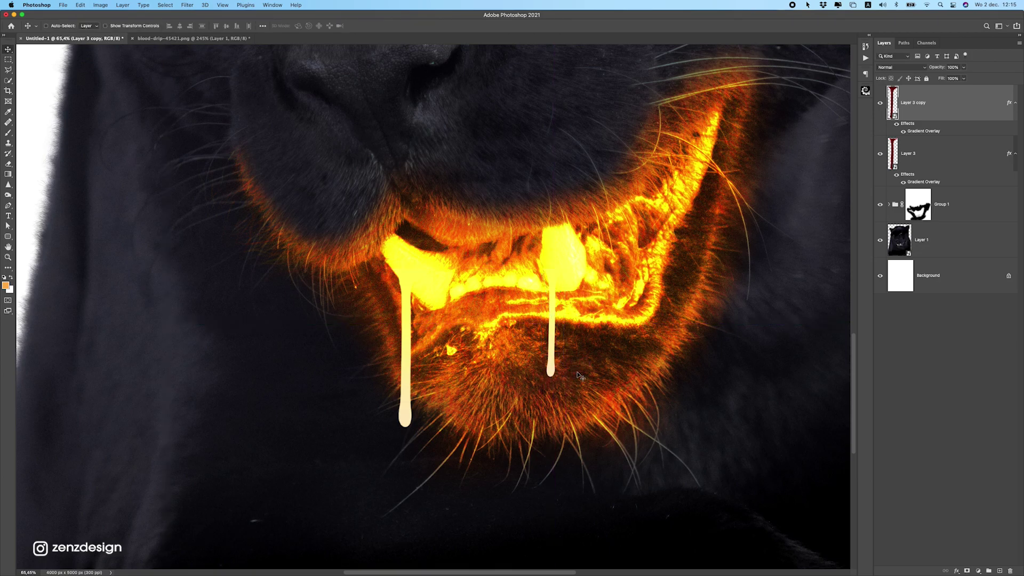
{"action": "left_click_drag", "start_coordinate": [599, 377], "coordinate": [596, 369]}
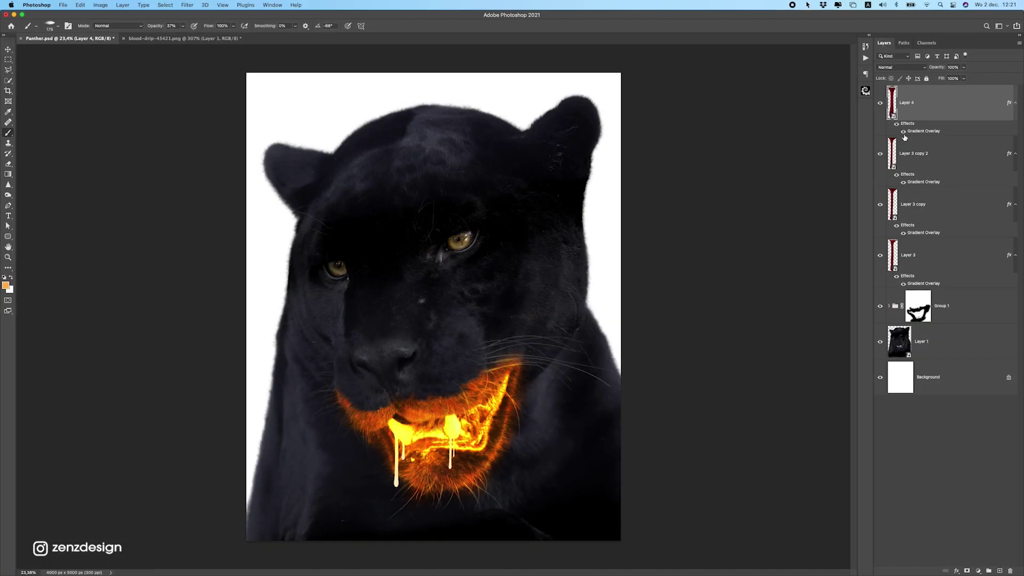
Create a new layer directly above the panther layer and clip it to the panther.
{"action": "key", "text": "v"}
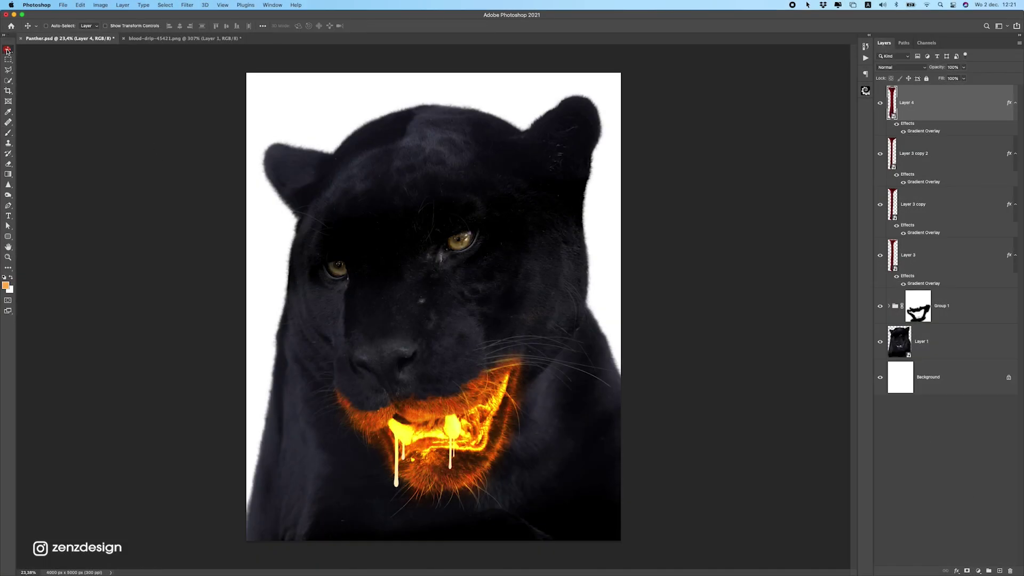
{"action": "left_click", "coordinate": [939, 353]}
{"action": "left_click", "coordinate": [880, 342]}
{"action": "left_click", "coordinate": [881, 342]}
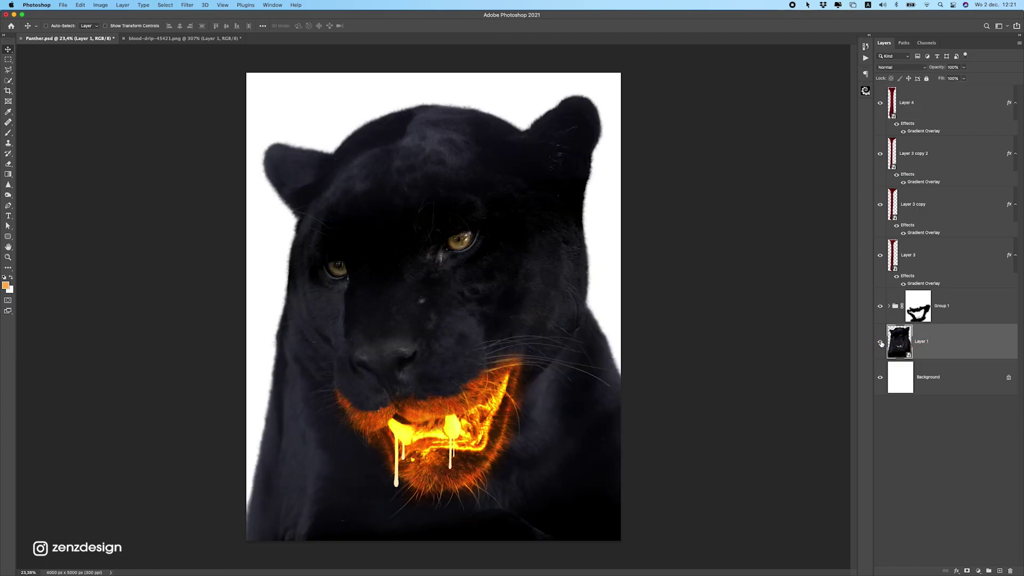
{"action": "left_click", "coordinate": [998, 571]}
{"action": "right_click", "coordinate": [952, 346]}
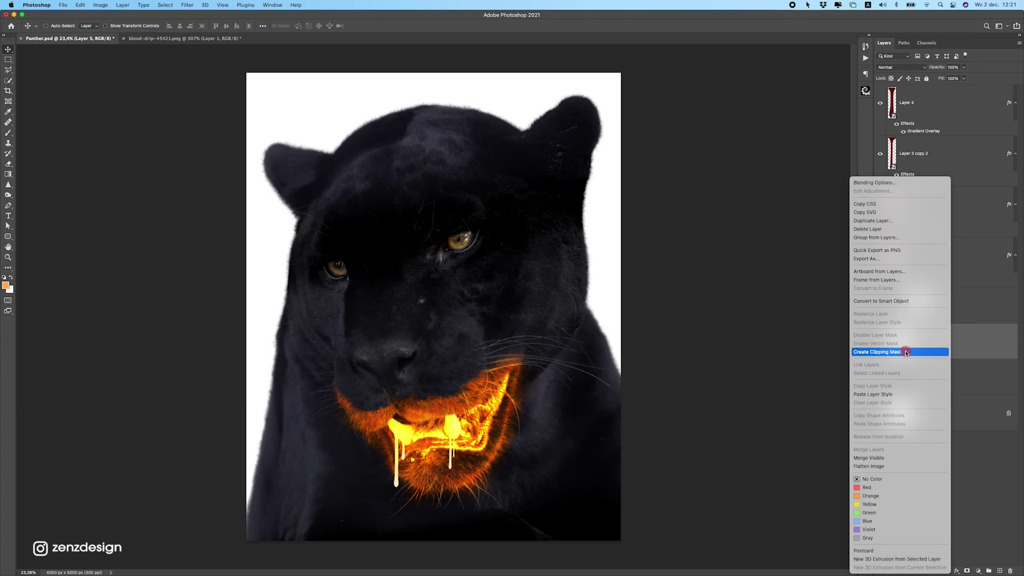
{"action": "left_click", "coordinate": [907, 350]}
Fill the clipped layer with 50% Gray and set its blend mode to Overlay.
{"action": "left_click", "coordinate": [71, 6]}
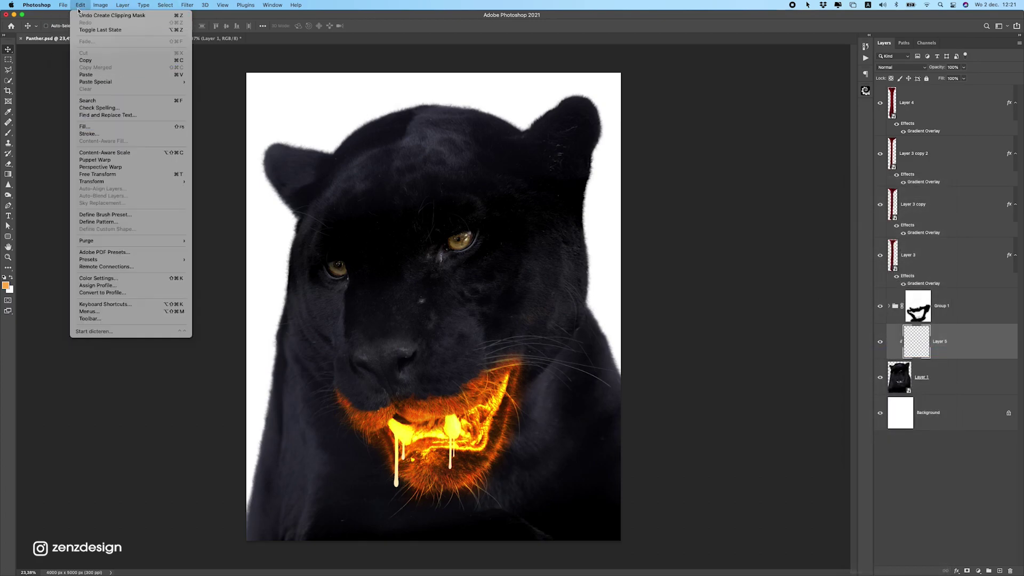
{"action": "left_click", "coordinate": [146, 130]}
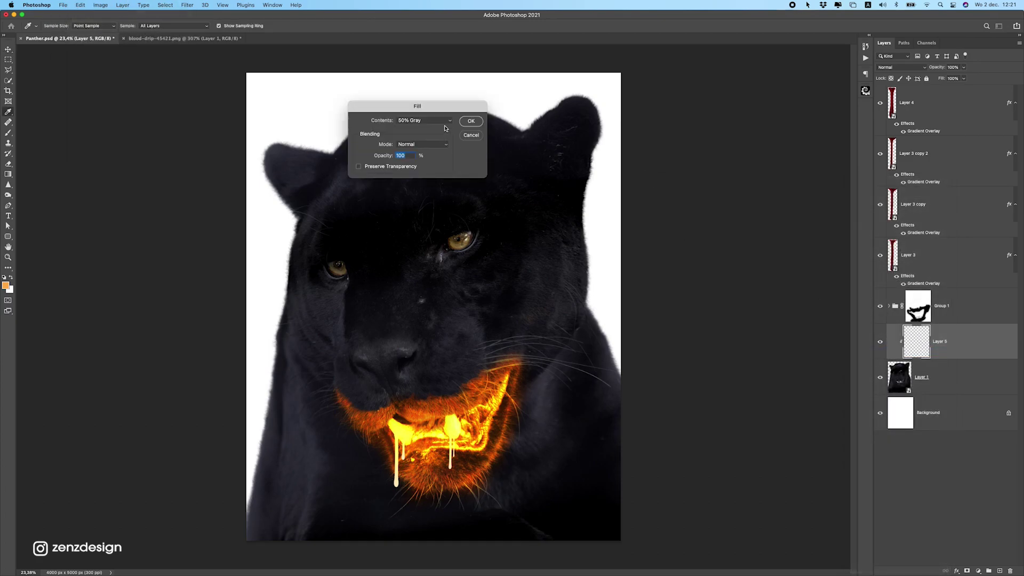
{"action": "key", "text": "Return"}
{"action": "key", "text": "v"}
{"action": "left_click", "coordinate": [902, 68]}
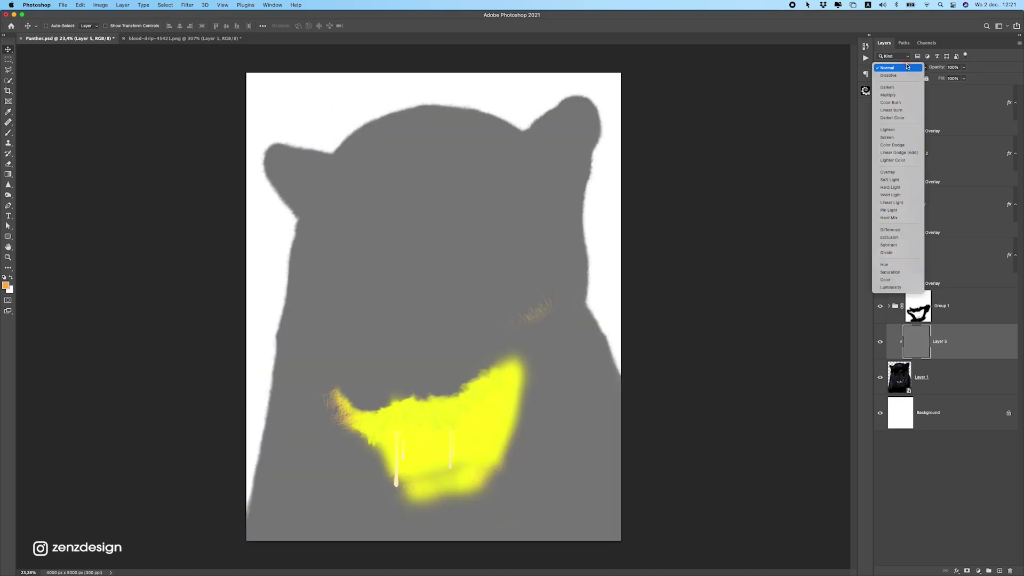
{"action": "left_click", "coordinate": [899, 174]}
{"action": "left_click", "coordinate": [8, 133]}
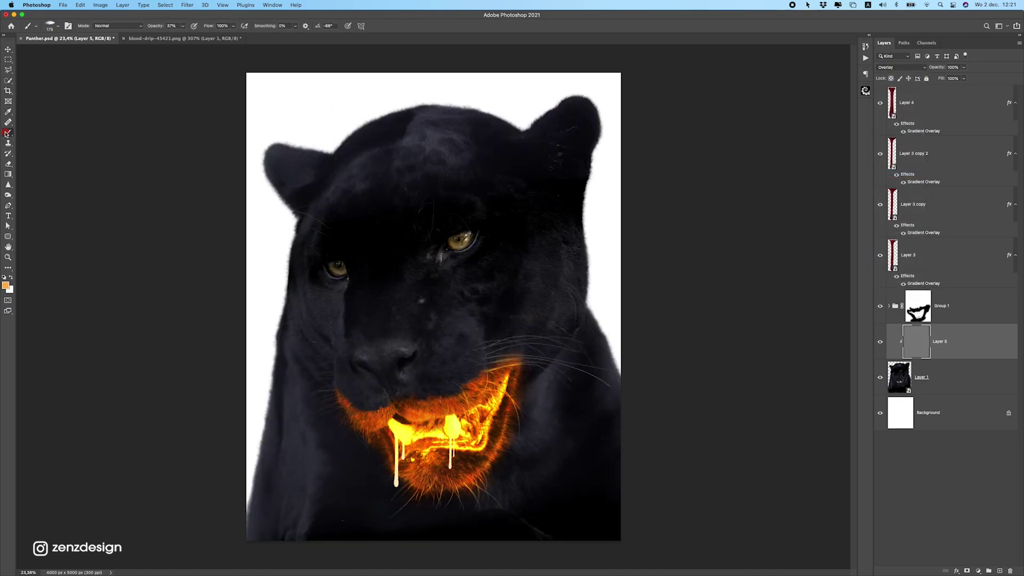
{"action": "left_click", "coordinate": [50, 27]}
{"action": "left_click", "coordinate": [150, 285]}
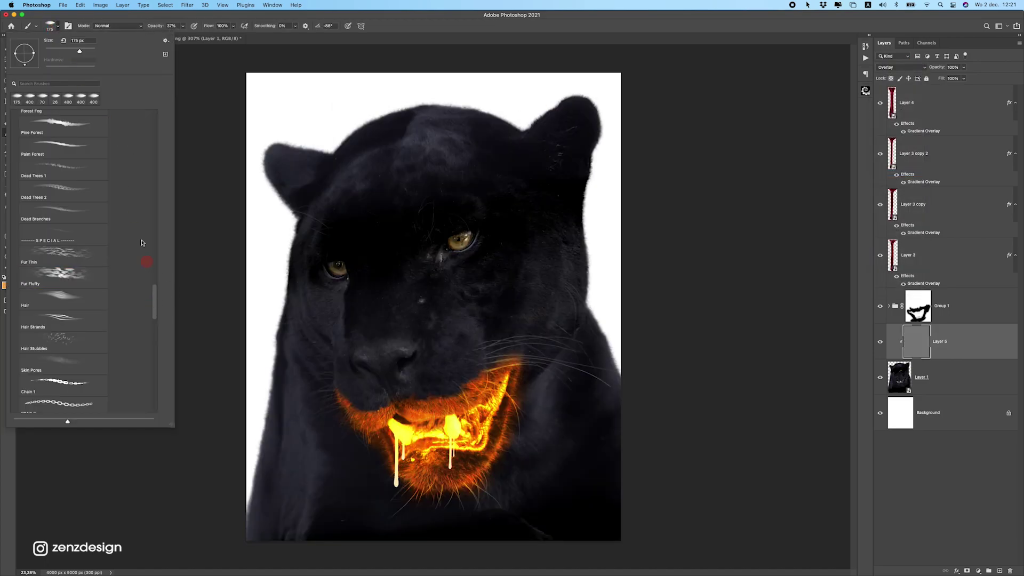
{"action": "left_click", "coordinate": [85, 4]}
{"action": "left_click", "coordinate": [50, 11]}
{"action": "left_click", "coordinate": [5, 264]}
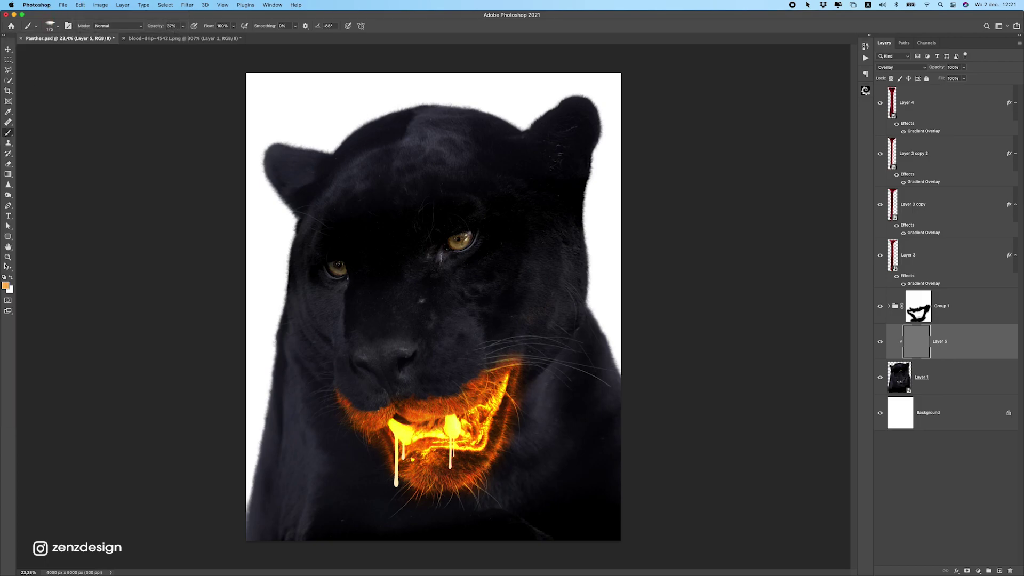
Brighten the iris of the panther's right eye with the Dodge tool on the gray layer, using Midtones at 48% exposure.
{"action": "left_click", "coordinate": [8, 195]}
{"action": "left_click", "coordinate": [37, 196]}
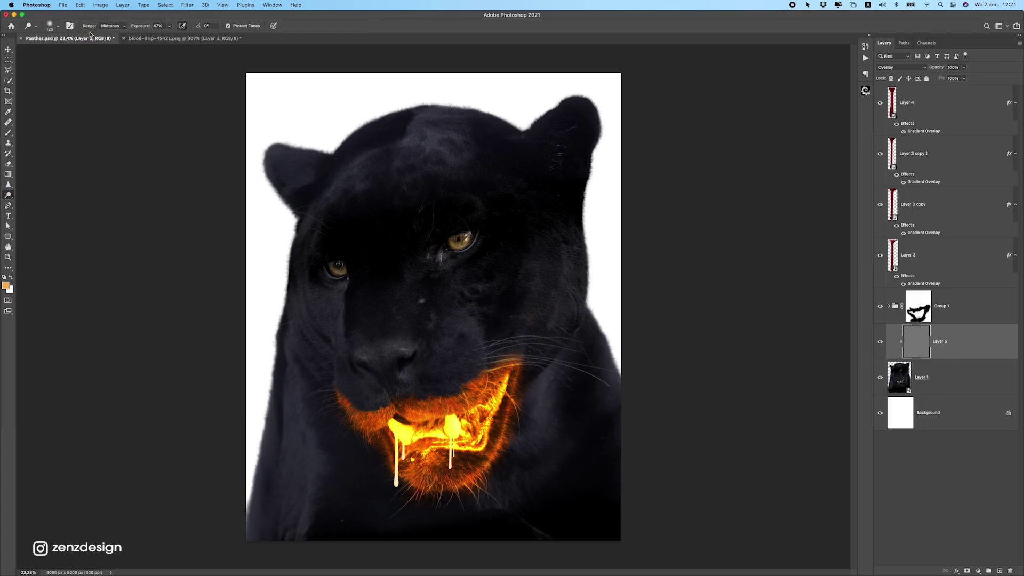
{"action": "left_click", "coordinate": [120, 28]}
{"action": "left_click", "coordinate": [170, 26]}
{"action": "left_click", "coordinate": [176, 16]}
{"action": "scroll", "coordinate": [462, 243], "scroll_direction": "up", "scroll_amount": 10}
{"action": "mouse_move", "coordinate": [427, 229]}
{"action": "left_mouse_down"}
{"action": "mouse_move", "coordinate": [485, 213]}
{"action": "mouse_move", "coordinate": [434, 257]}
{"action": "mouse_move", "coordinate": [418, 217]}
{"action": "mouse_move", "coordinate": [405, 215]}
{"action": "mouse_move", "coordinate": [489, 195]}
{"action": "mouse_move", "coordinate": [449, 253]}
{"action": "mouse_move", "coordinate": [465, 236]}
{"action": "left_mouse_up"}
{"action": "scroll", "coordinate": [455, 256], "scroll_direction": "down", "scroll_amount": 2}
{"action": "key", "text": "bracketleft"}
{"action": "key", "text": "bracketleft"}
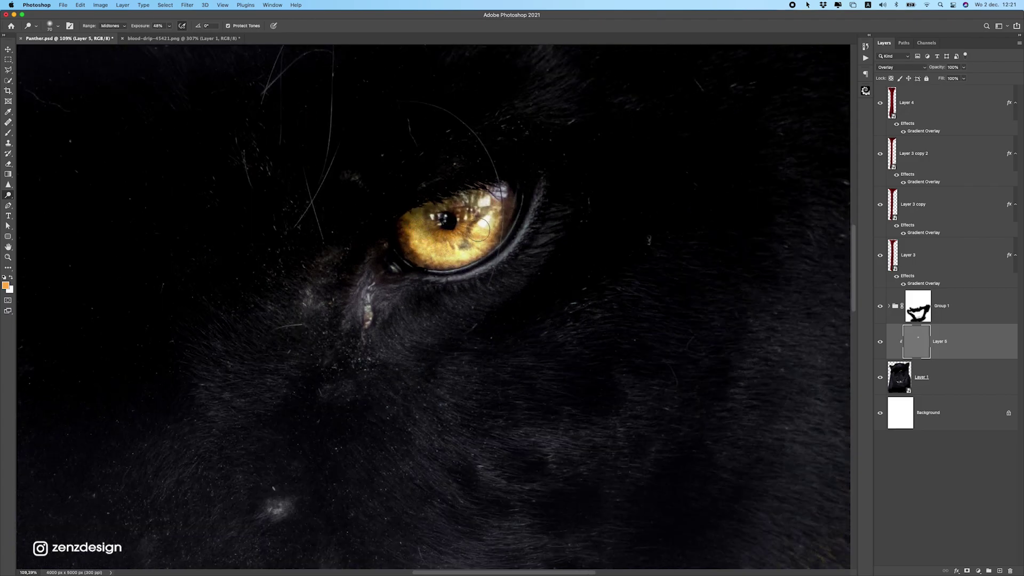
Dodge the iris of the panther's left eye with a small brush to match the right eye.
{"action": "scroll", "coordinate": [413, 287], "scroll_direction": "down", "scroll_amount": 15}
{"action": "key", "text": "bracketleft"}
{"action": "key", "text": "bracketleft"}
{"action": "scroll", "coordinate": [414, 287], "scroll_direction": "up", "scroll_amount": 15}
{"action": "mouse_move", "coordinate": [229, 165]}
{"action": "left_mouse_down"}
{"action": "mouse_move", "coordinate": [196, 129]}
{"action": "mouse_move", "coordinate": [326, 247]}
{"action": "mouse_move", "coordinate": [327, 222]}
{"action": "left_mouse_up"}
{"action": "scroll", "coordinate": [312, 218], "scroll_direction": "down", "scroll_amount": 10}
{"action": "scroll", "coordinate": [379, 277], "scroll_direction": "up", "scroll_amount": 8}
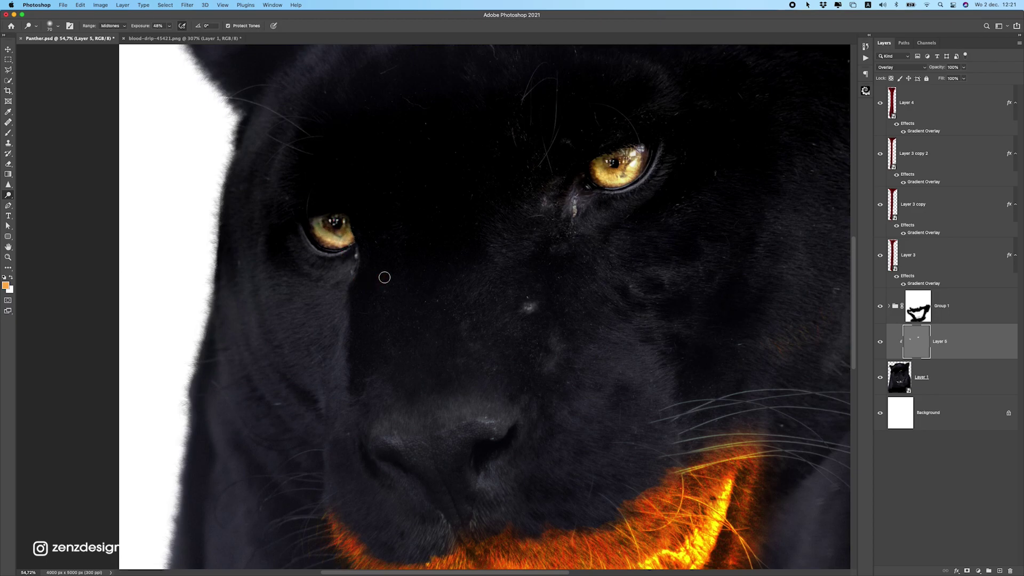
Dodge the outer and lower parts of the left iris further and touch up the area beside the right eye.
{"action": "scroll", "coordinate": [385, 278], "scroll_direction": "down", "scroll_amount": 8}
{"action": "scroll", "coordinate": [375, 277], "scroll_direction": "up", "scroll_amount": 10}
{"action": "left_click", "coordinate": [206, 220]}
{"action": "mouse_move", "coordinate": [205, 221]}
{"action": "left_mouse_down"}
{"action": "mouse_move", "coordinate": [208, 244]}
{"action": "mouse_move", "coordinate": [274, 271]}
{"action": "mouse_move", "coordinate": [227, 249]}
{"action": "left_mouse_up"}
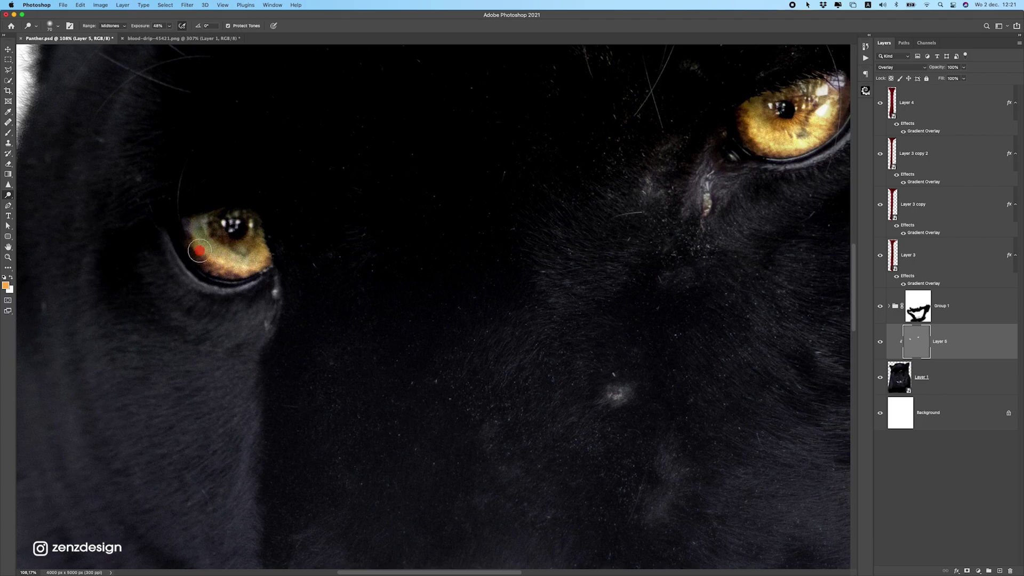
{"action": "scroll", "coordinate": [642, 258], "scroll_direction": "down", "scroll_amount": 5}
{"action": "left_click_drag", "start_coordinate": [709, 198], "coordinate": [691, 207]}
{"action": "scroll", "coordinate": [393, 290], "scroll_direction": "down", "scroll_amount": 4}
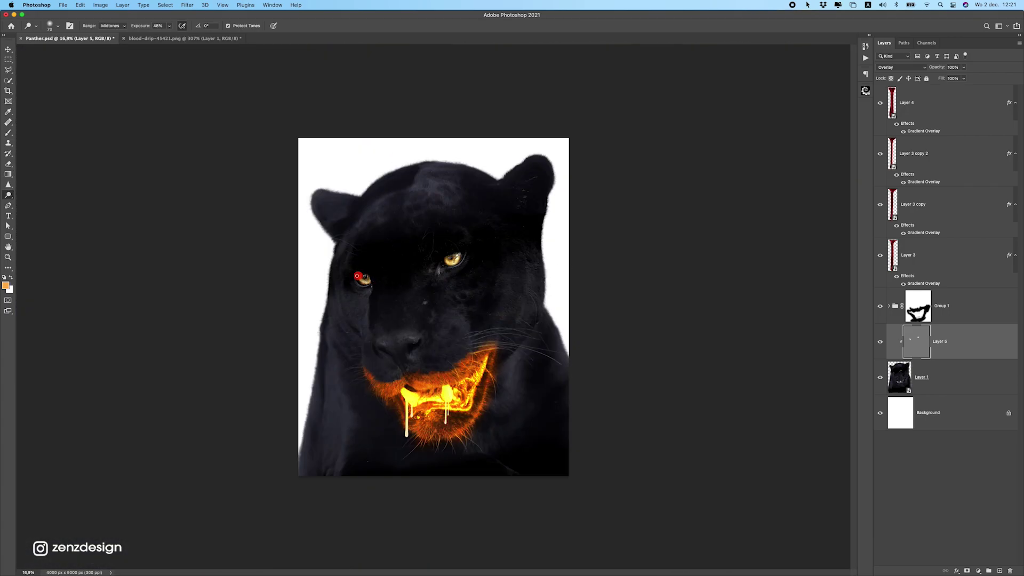
Add a new layer above the gray dodge layer and clip it to the panther.
{"action": "left_click", "coordinate": [998, 570]}
{"action": "right_click", "coordinate": [950, 341]}
{"action": "left_click", "coordinate": [910, 356]}
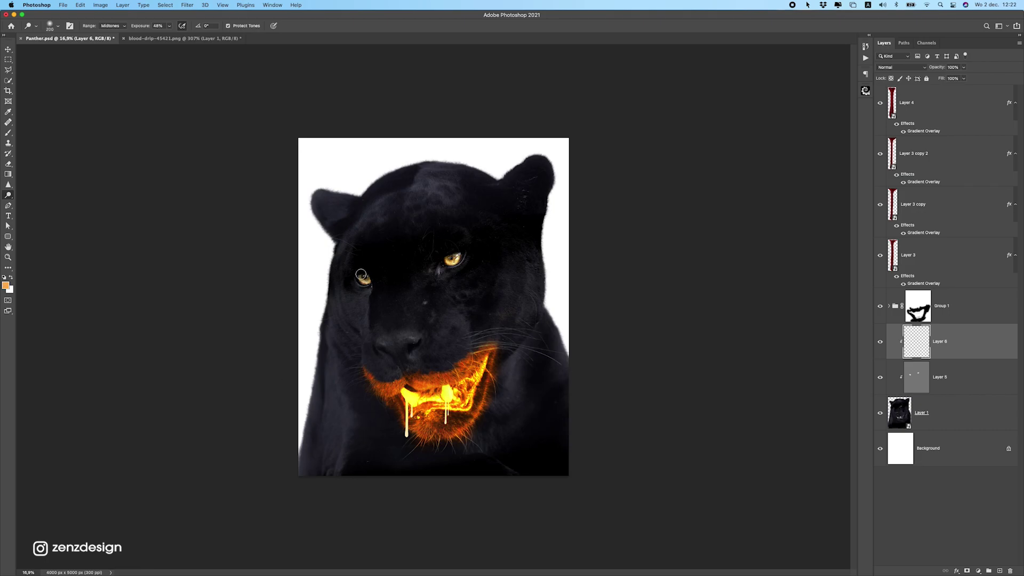
Set up a soft round brush from General Brushes at 100% opacity, sized to fit the panther's irises.
{"action": "scroll", "coordinate": [362, 278], "scroll_direction": "up", "scroll_amount": 5}
{"action": "left_click", "coordinate": [5, 132]}
{"action": "left_click", "coordinate": [181, 26]}
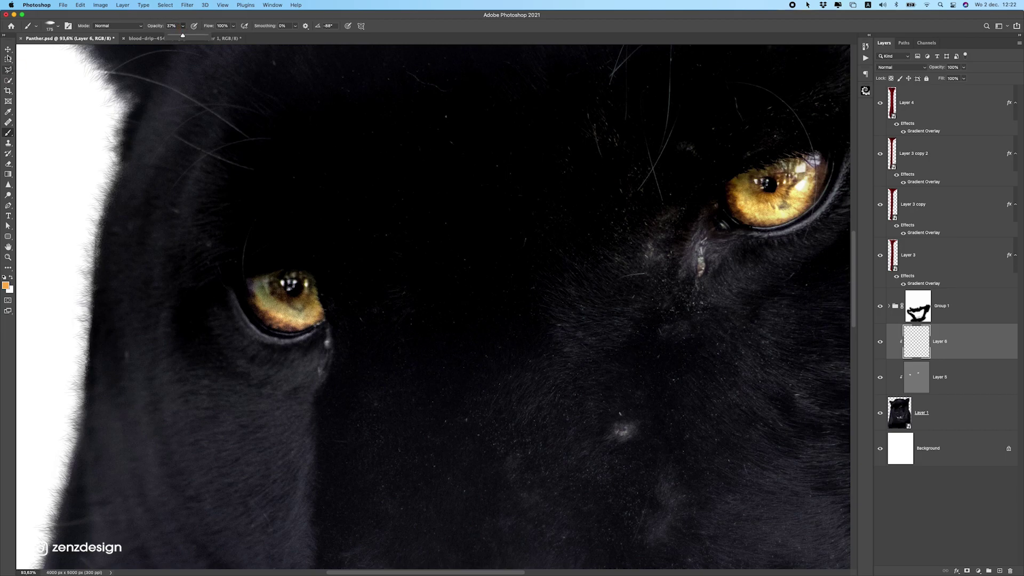
{"action": "left_click", "coordinate": [59, 26]}
{"action": "left_click_drag", "start_coordinate": [154, 310], "coordinate": [153, 84]}
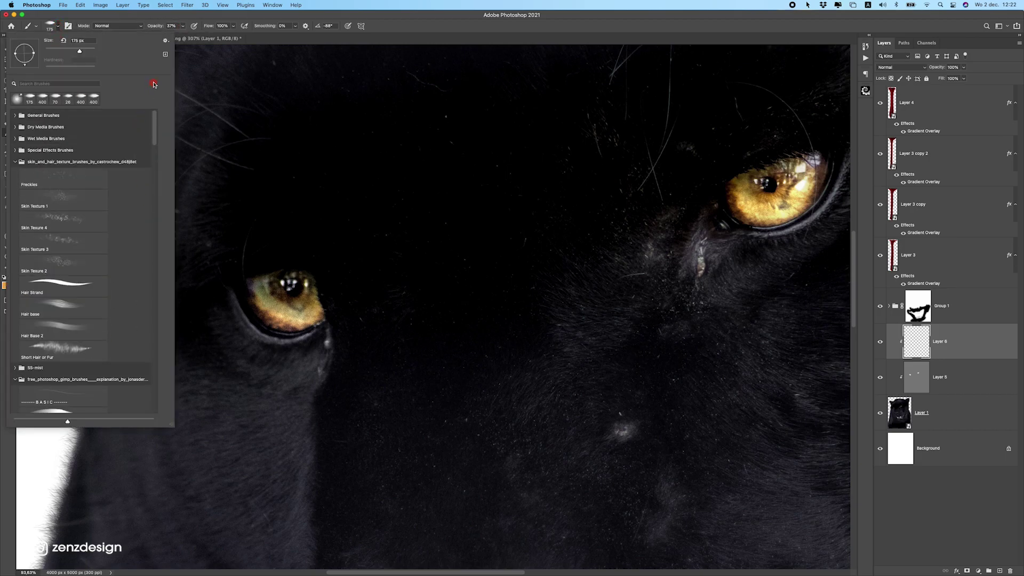
{"action": "left_click", "coordinate": [43, 128]}
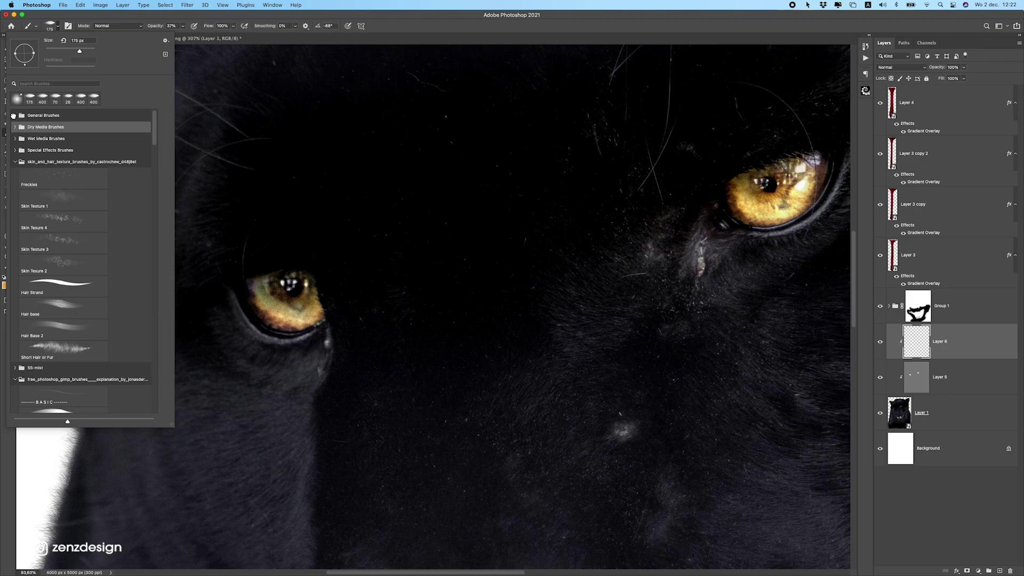
{"action": "left_click", "coordinate": [14, 115]}
{"action": "left_click", "coordinate": [62, 126]}
{"action": "left_click", "coordinate": [254, 6]}
{"action": "left_click", "coordinate": [186, 26]}
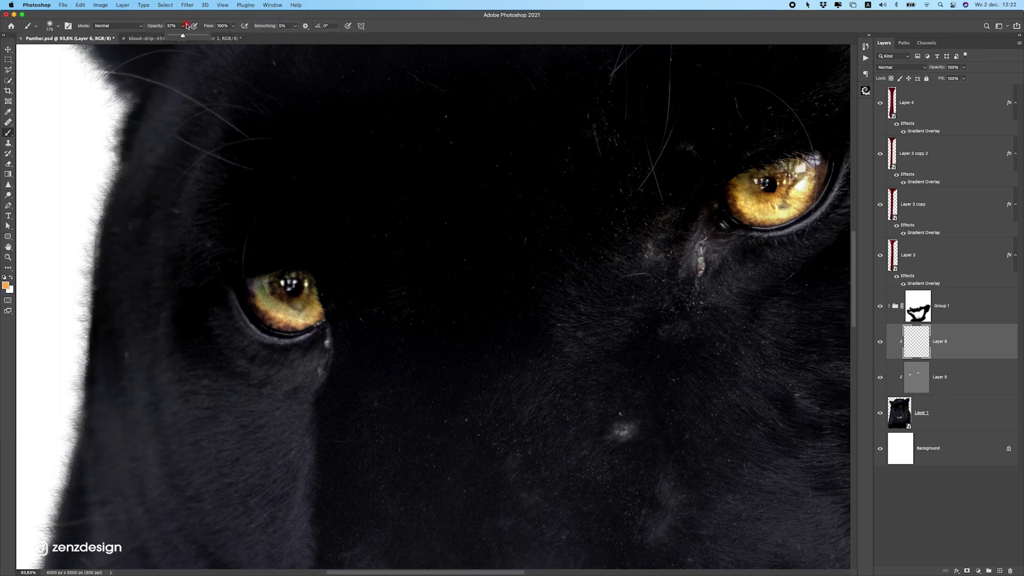
{"action": "key", "text": "bracketleft"}
{"action": "key", "text": "bracketleft"}
{"action": "key", "text": "bracketleft"}
{"action": "key", "text": "bracketleft"}
{"action": "key", "text": "bracketleft"}
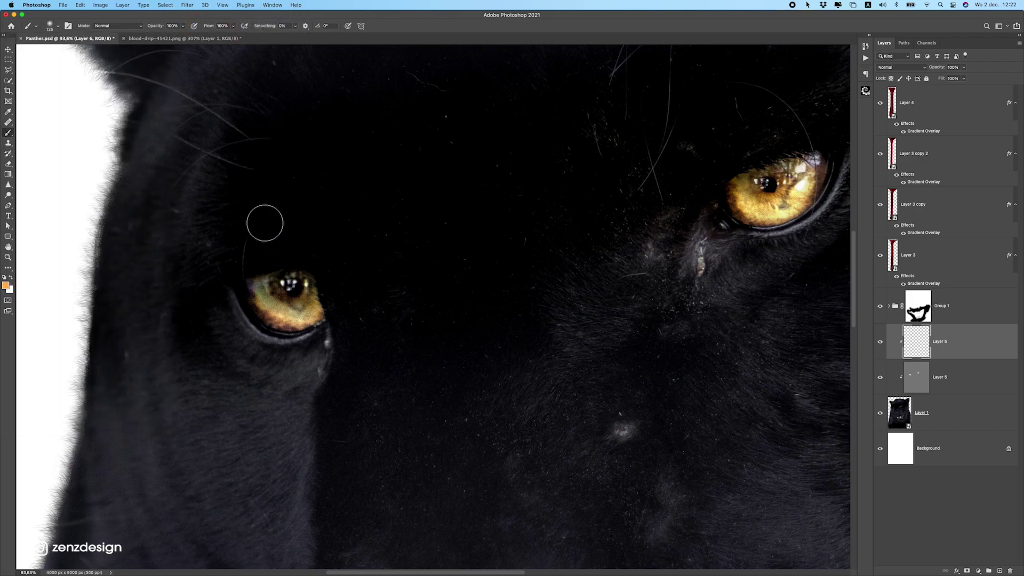
Paint light orange over the irises of both eyes on the new clipped layer.
{"action": "mouse_move", "coordinate": [261, 282]}
{"action": "left_mouse_down"}
{"action": "mouse_move", "coordinate": [304, 314]}
{"action": "mouse_move", "coordinate": [315, 301]}
{"action": "mouse_move", "coordinate": [271, 299]}
{"action": "mouse_move", "coordinate": [270, 312]}
{"action": "mouse_move", "coordinate": [307, 305]}
{"action": "mouse_move", "coordinate": [296, 315]}
{"action": "mouse_move", "coordinate": [254, 292]}
{"action": "mouse_move", "coordinate": [278, 306]}
{"action": "left_mouse_up"}
{"action": "key", "text": "super+z"}
{"action": "left_click_drag", "start_coordinate": [454, 198], "coordinate": [288, 205]}
{"action": "mouse_move", "coordinate": [359, 200]}
{"action": "left_mouse_down"}
{"action": "mouse_move", "coordinate": [395, 208]}
{"action": "mouse_move", "coordinate": [421, 169]}
{"action": "mouse_move", "coordinate": [408, 200]}
{"action": "mouse_move", "coordinate": [408, 179]}
{"action": "mouse_move", "coordinate": [401, 205]}
{"action": "mouse_move", "coordinate": [427, 171]}
{"action": "mouse_move", "coordinate": [423, 179]}
{"action": "left_mouse_up"}
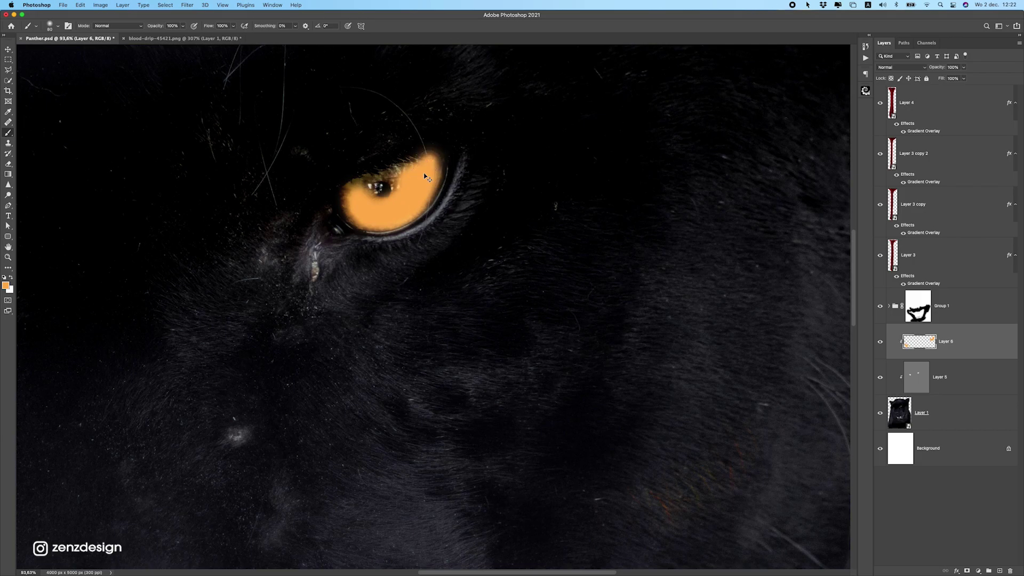
Set the blend mode of the orange eye layer to Overlay.
{"action": "key", "text": "super+0"}
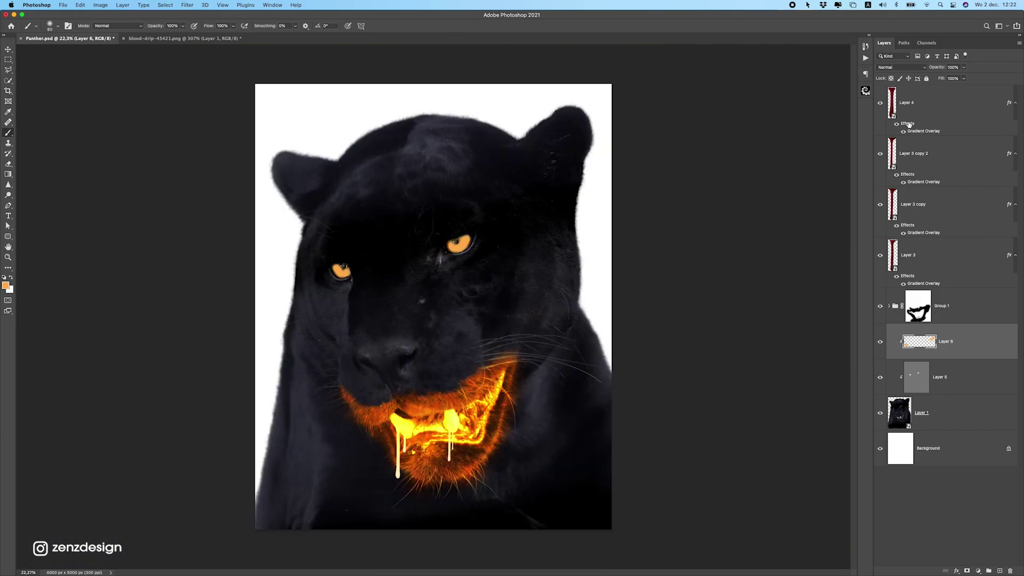
{"action": "left_click", "coordinate": [890, 68]}
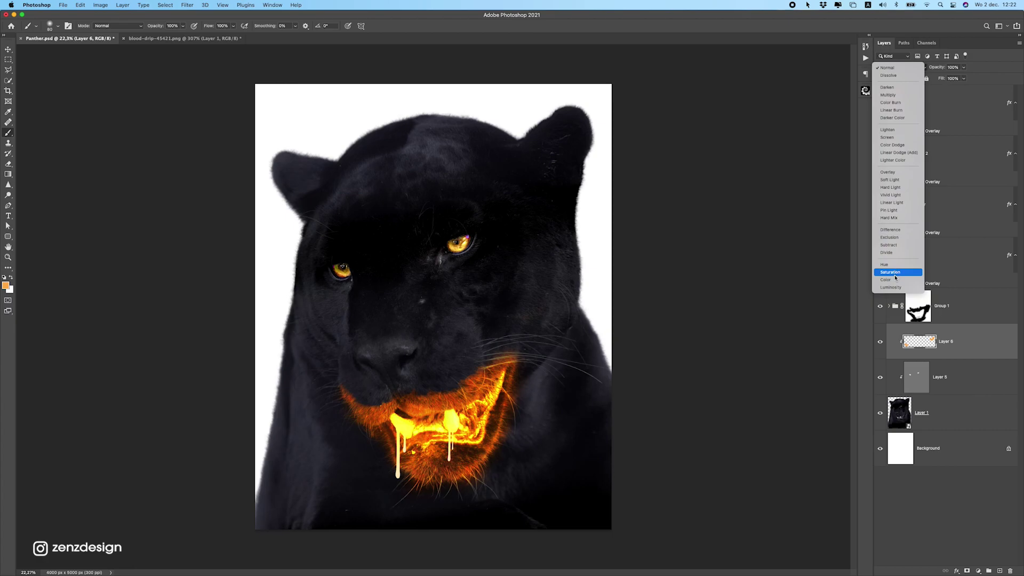
{"action": "left_click", "coordinate": [895, 173]}
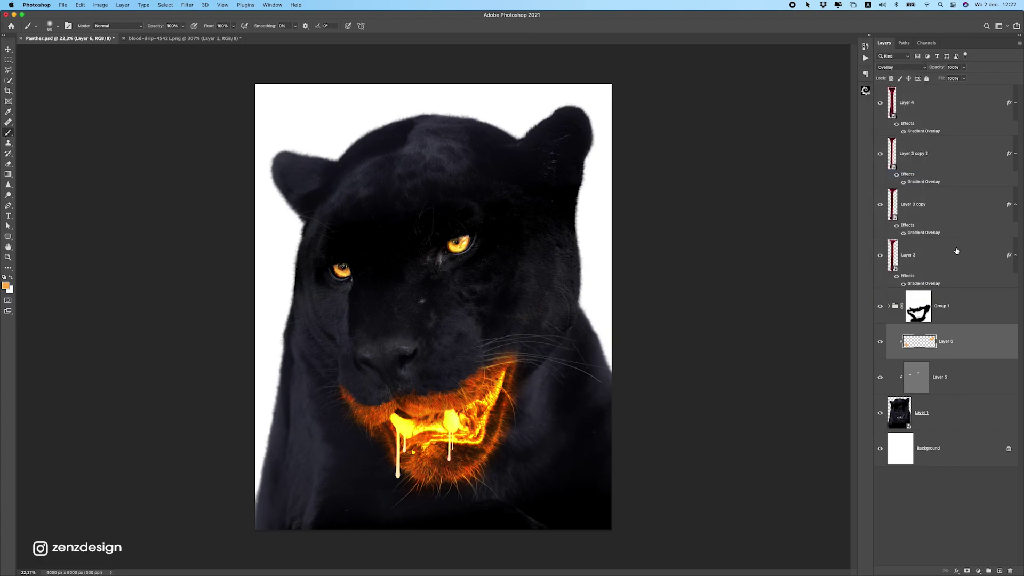
Duplicate the orange eye layer, clip the copy to the panther and set its blend mode to Color.
{"action": "key", "text": "ctrl+j"}
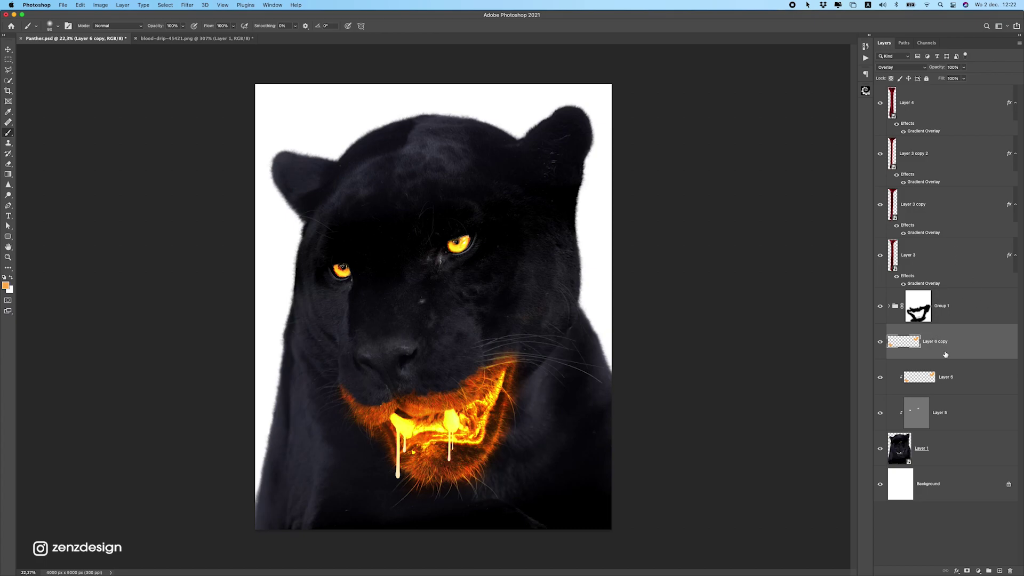
{"action": "right_click", "coordinate": [944, 353]}
{"action": "left_click", "coordinate": [941, 350]}
{"action": "scroll", "coordinate": [434, 306], "scroll_direction": "down", "scroll_amount": 5}
{"action": "scroll", "coordinate": [434, 306], "scroll_direction": "up", "scroll_amount": 5}
{"action": "left_click", "coordinate": [896, 70]}
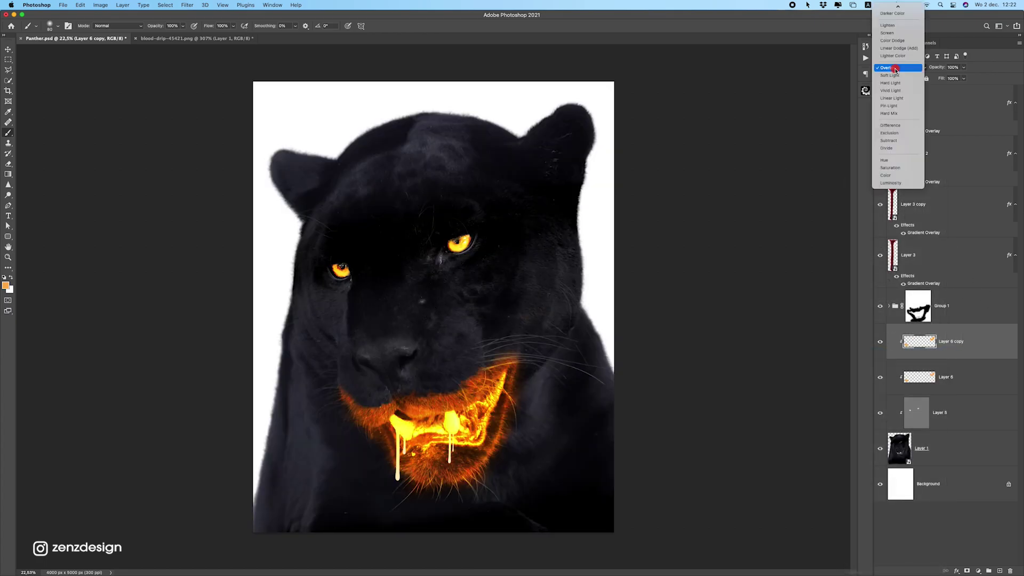
{"action": "left_click", "coordinate": [901, 179]}
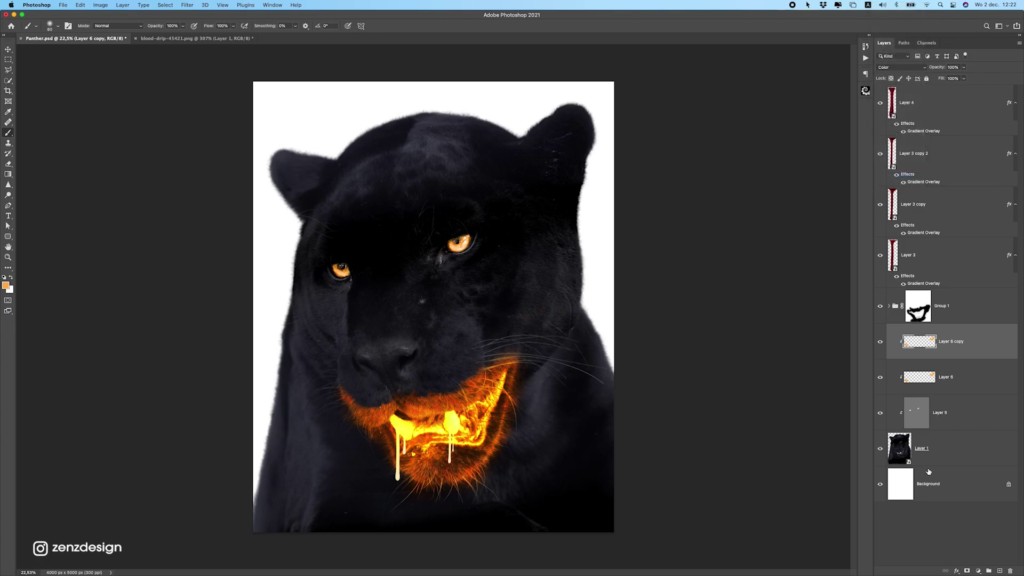
Compare the eyes with and without the Color copy and lower its opacity to 50%.
{"action": "left_click", "coordinate": [883, 344]}
{"action": "left_click", "coordinate": [883, 343]}
{"action": "left_click", "coordinate": [963, 68]}
{"action": "scroll", "coordinate": [530, 283], "scroll_direction": "down", "scroll_amount": 5}
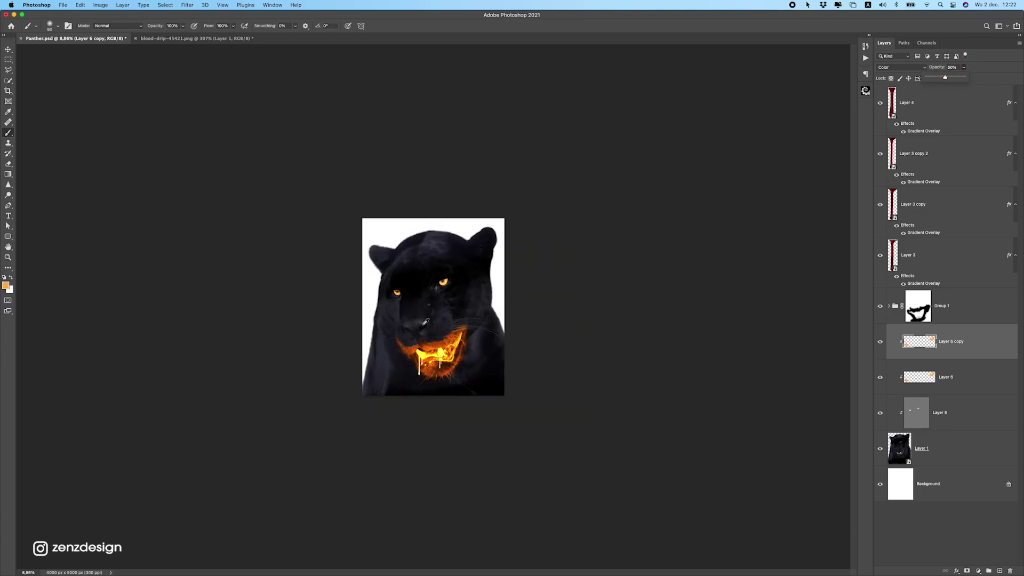
{"action": "scroll", "coordinate": [425, 322], "scroll_direction": "up", "scroll_amount": 5}
{"action": "scroll", "coordinate": [443, 321], "scroll_direction": "down", "scroll_amount": 4}
{"action": "scroll", "coordinate": [464, 322], "scroll_direction": "up", "scroll_amount": 4}
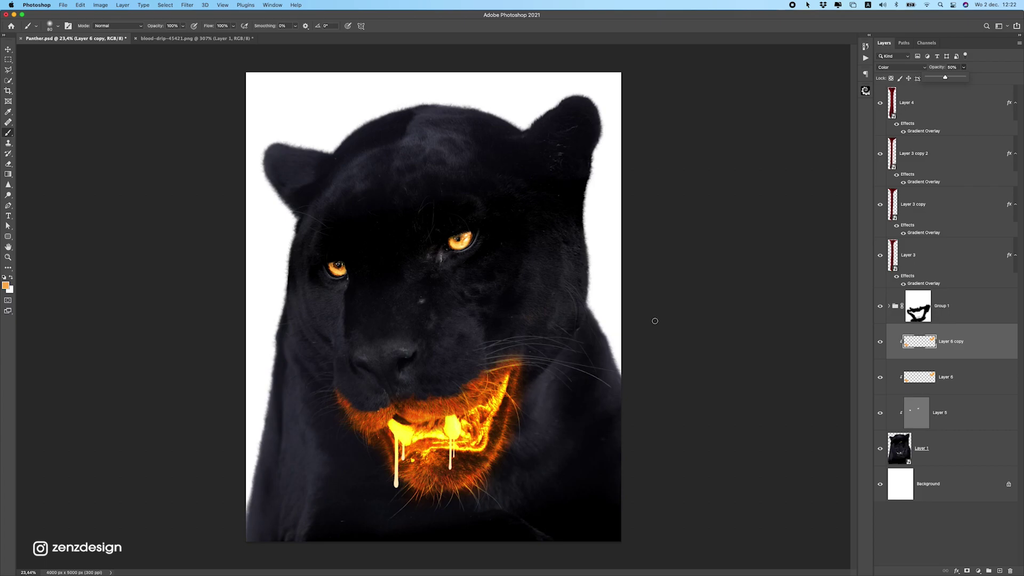
Colorize the copied eye layer with Hue/Saturation, using Hue 32 and Saturation +100.
{"action": "left_click", "coordinate": [910, 345]}
{"action": "key", "text": "super+u"}
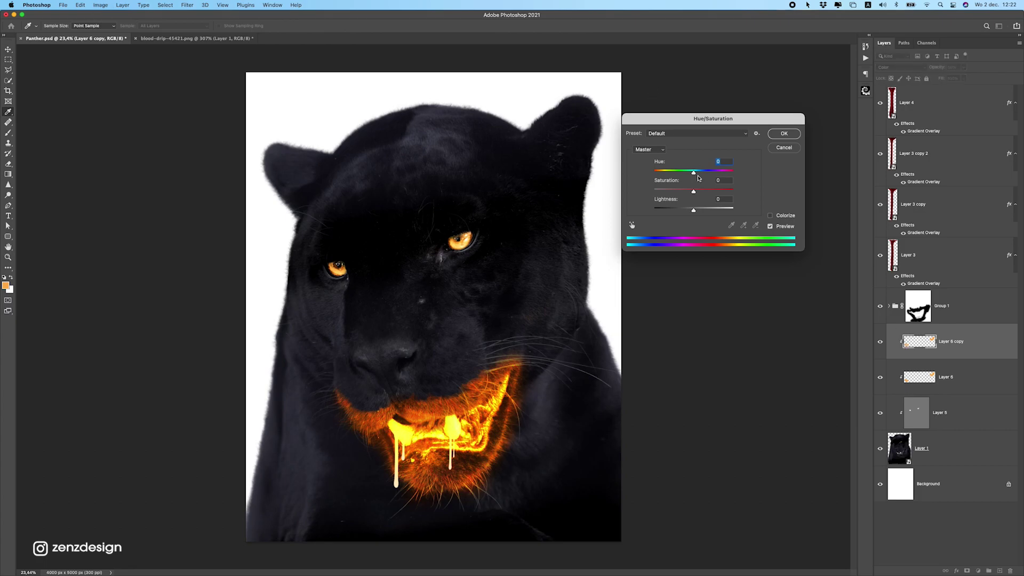
{"action": "left_click", "coordinate": [779, 216]}
{"action": "left_click_drag", "start_coordinate": [717, 191], "coordinate": [661, 174]}
{"action": "scroll", "coordinate": [476, 281], "scroll_direction": "down", "scroll_amount": 4}
{"action": "key", "text": "super+0"}
{"action": "key", "text": "super+minus"}
{"action": "key", "text": "super+0"}
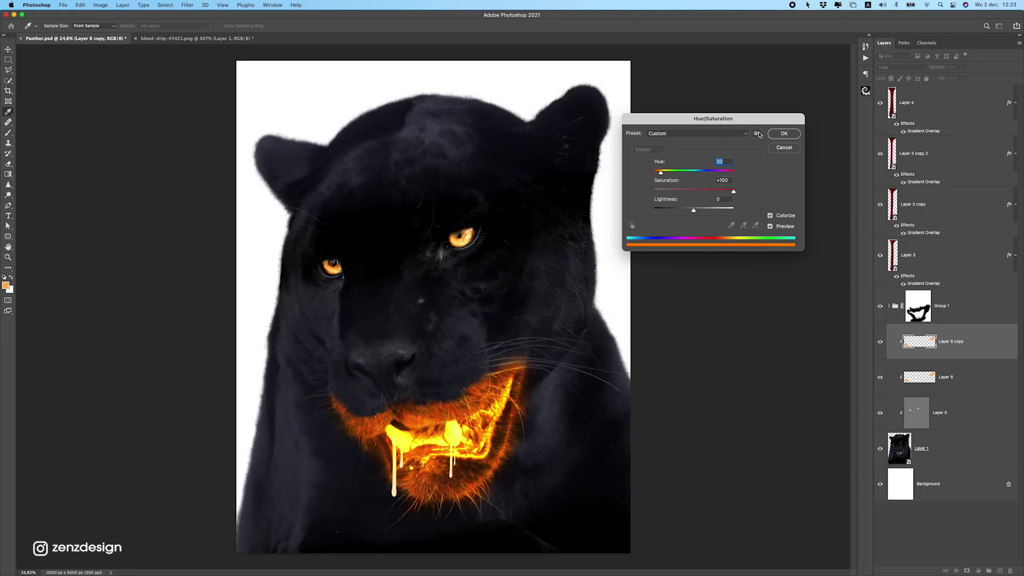
{"action": "left_click", "coordinate": [784, 134]}
Add another new layer directly above the gray dodge layer and clip it to the panther.
{"action": "key", "text": "b"}
{"action": "left_click", "coordinate": [977, 400]}
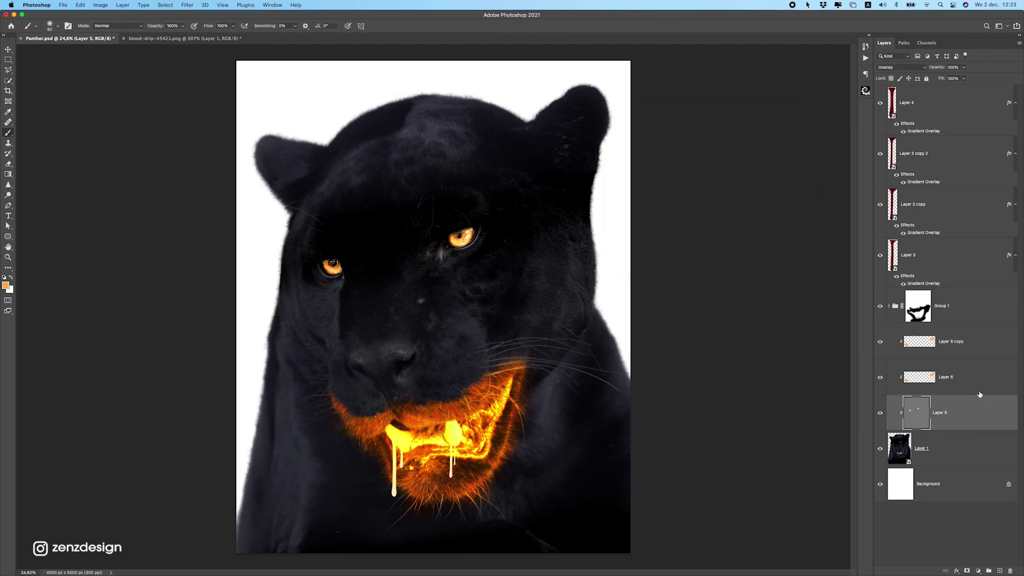
{"action": "left_click", "coordinate": [1000, 571]}
{"action": "right_click", "coordinate": [968, 416]}
{"action": "left_click", "coordinate": [997, 418]}
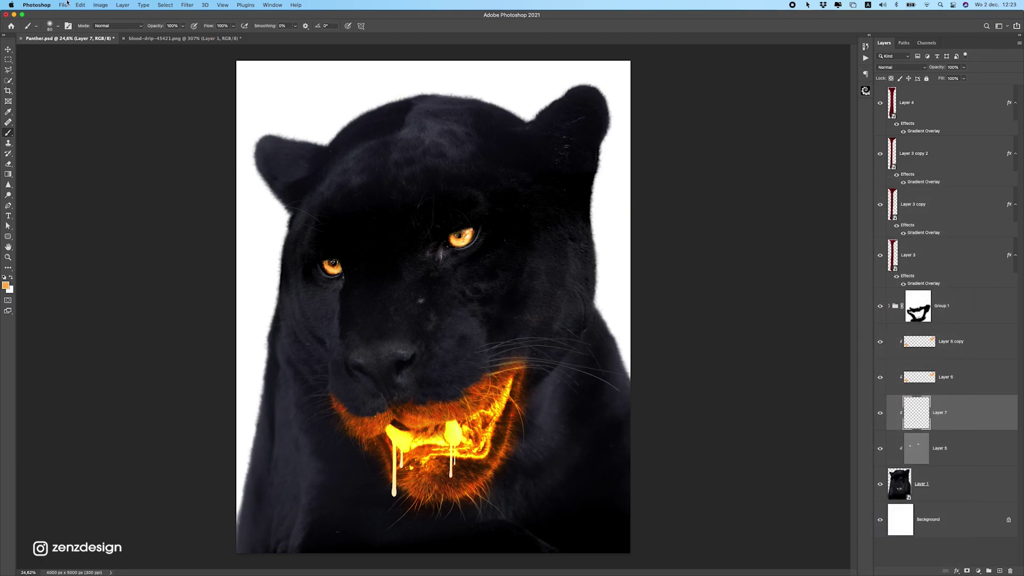
Fill the new clipped layer with 50% Gray and set its blend mode to Overlay.
{"action": "left_click", "coordinate": [78, 6]}
{"action": "left_click", "coordinate": [96, 126]}
{"action": "left_click", "coordinate": [471, 122]}
{"action": "key", "text": "b"}
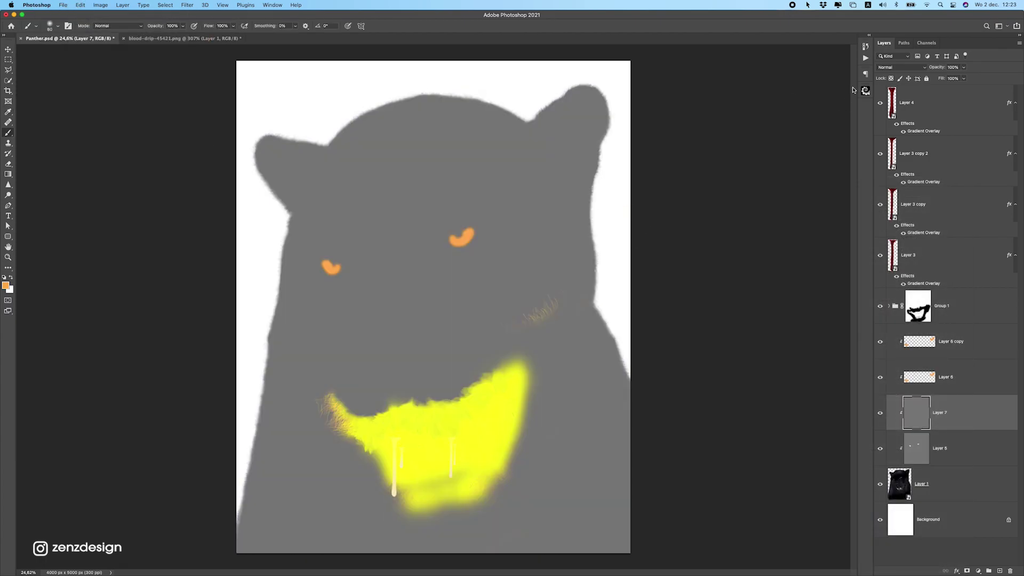
{"action": "left_click", "coordinate": [902, 68]}
{"action": "left_click", "coordinate": [905, 170]}
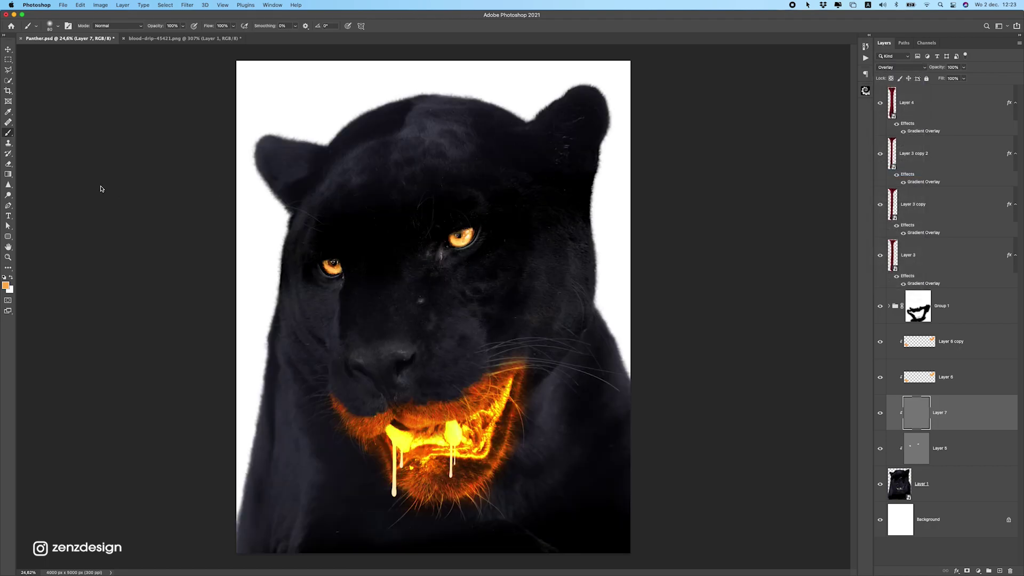
{"action": "left_click", "coordinate": [8, 185]}
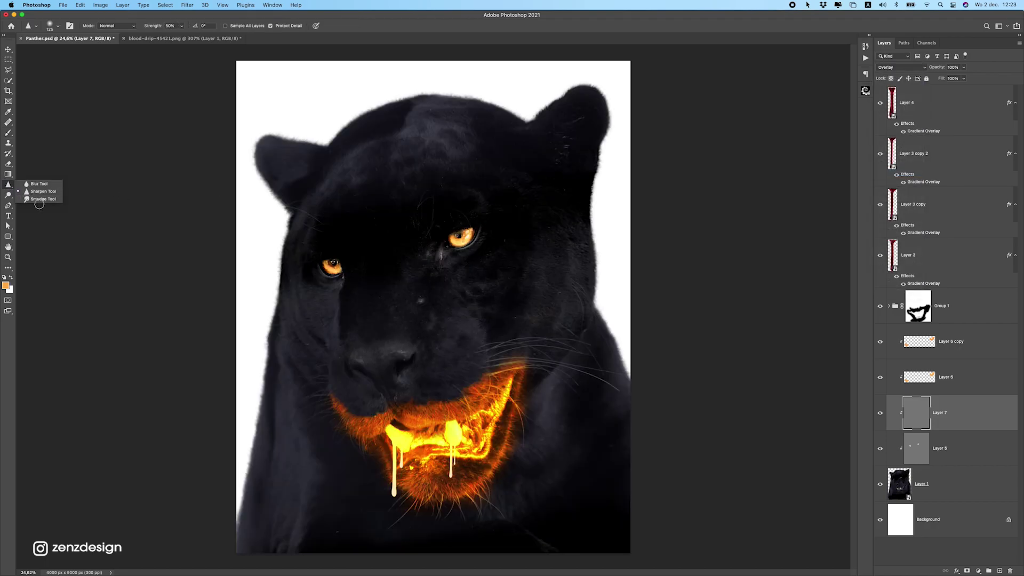
{"action": "left_click", "coordinate": [40, 199]}
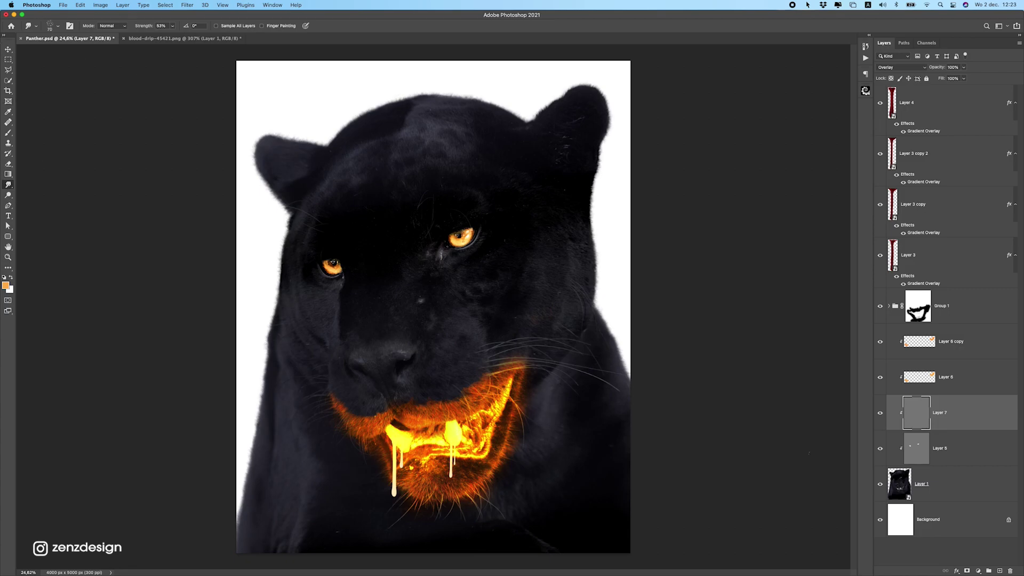
{"action": "left_click", "coordinate": [51, 26]}
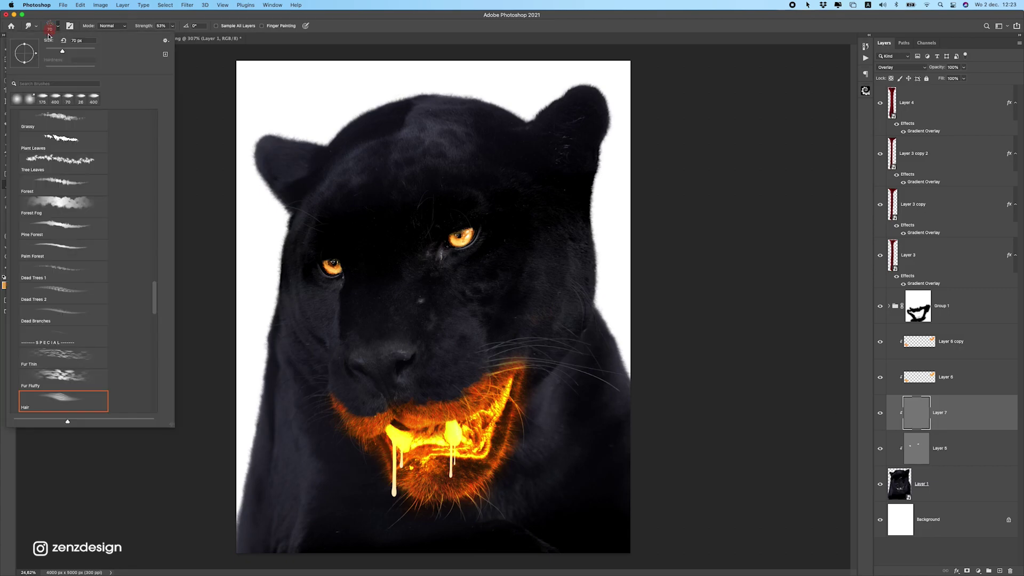
{"action": "left_click", "coordinate": [67, 19]}
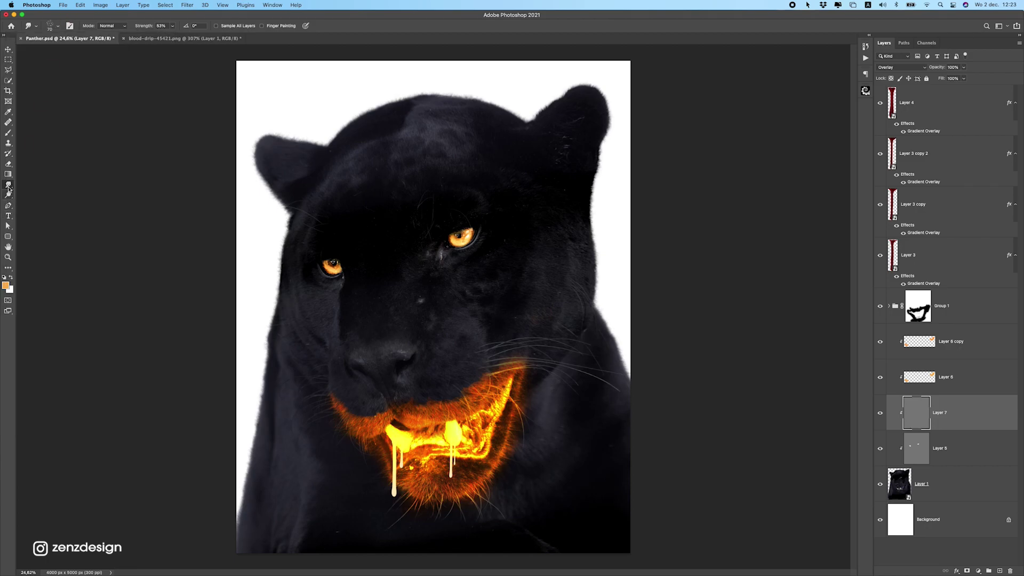
{"action": "right_click", "coordinate": [8, 187]}
Dodge the fur below the left eye down to the side of the muzzle, using Midtones at 48% exposure.
{"action": "left_click", "coordinate": [8, 197]}
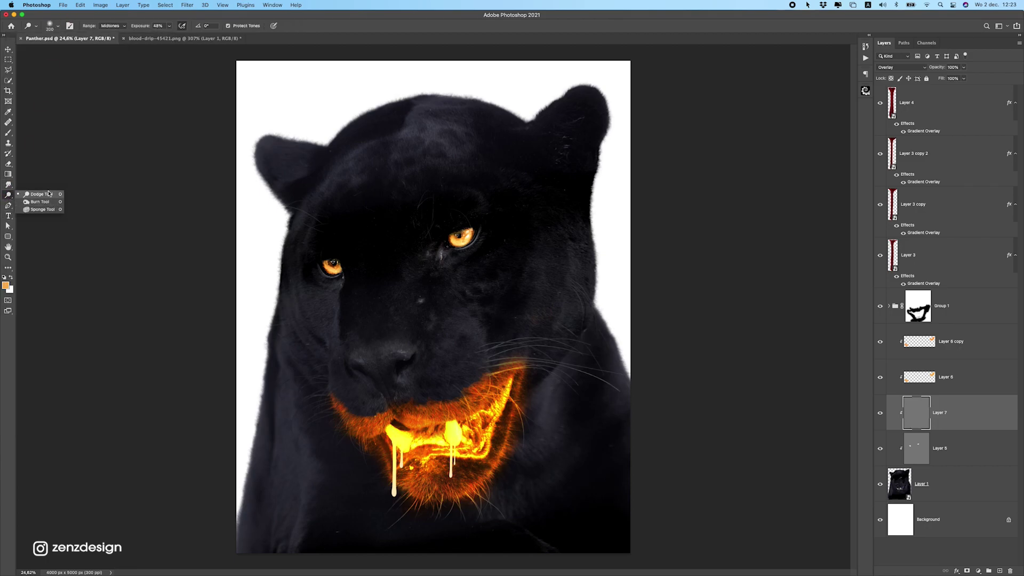
{"action": "key", "text": "bracketright"}
{"action": "key", "text": "bracketright"}
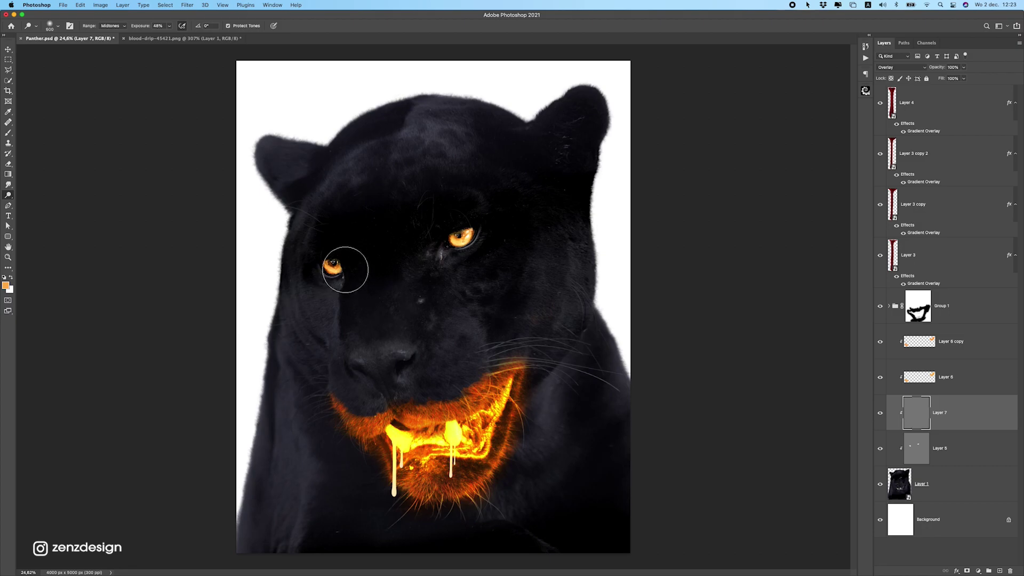
{"action": "key", "text": "bracketleft"}
{"action": "key", "text": "bracketleft"}
{"action": "key", "text": "bracketleft"}
{"action": "key", "text": "bracketleft"}
{"action": "mouse_move", "coordinate": [348, 300]}
{"action": "left_mouse_down"}
{"action": "mouse_move", "coordinate": [361, 395]}
{"action": "mouse_move", "coordinate": [365, 356]}
{"action": "mouse_move", "coordinate": [338, 348]}
{"action": "left_mouse_up"}
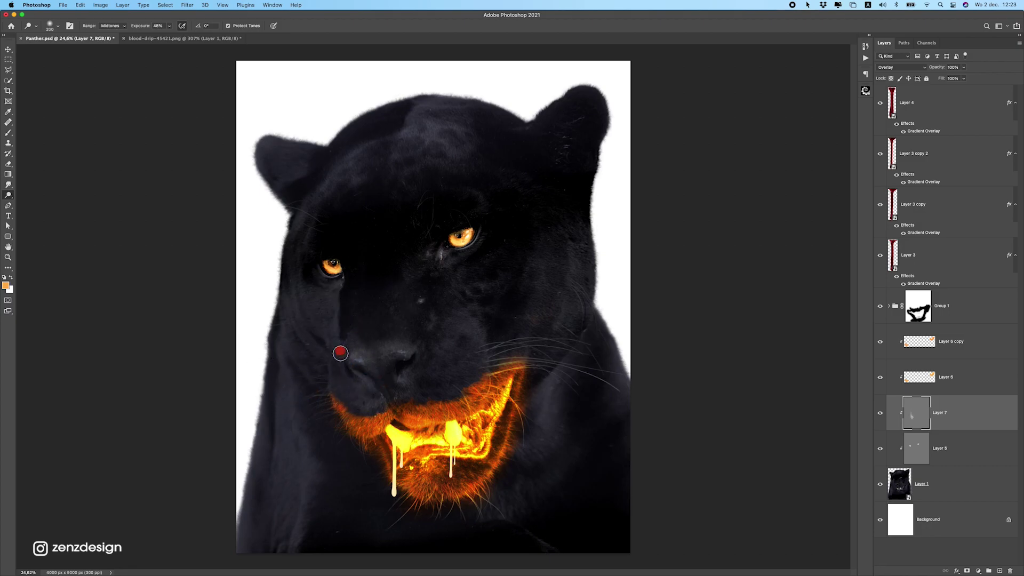
Set the Dodge tool to Highlights at 25% exposure, brighten the left cheek and muzzle, and undo the last stroke.
{"action": "left_click", "coordinate": [112, 26]}
{"action": "left_click", "coordinate": [112, 33]}
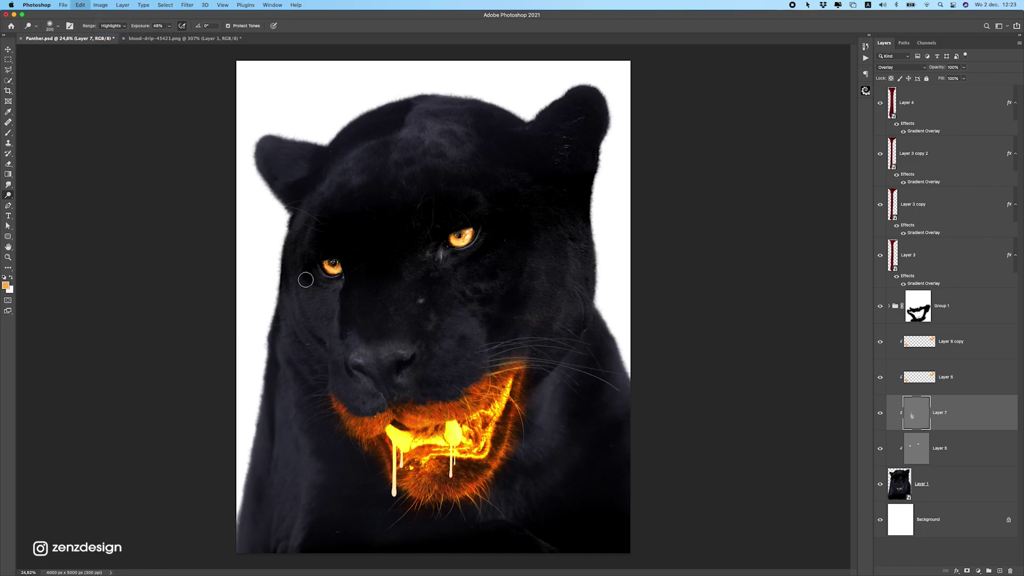
{"action": "left_click", "coordinate": [168, 26]}
{"action": "left_click", "coordinate": [174, 19]}
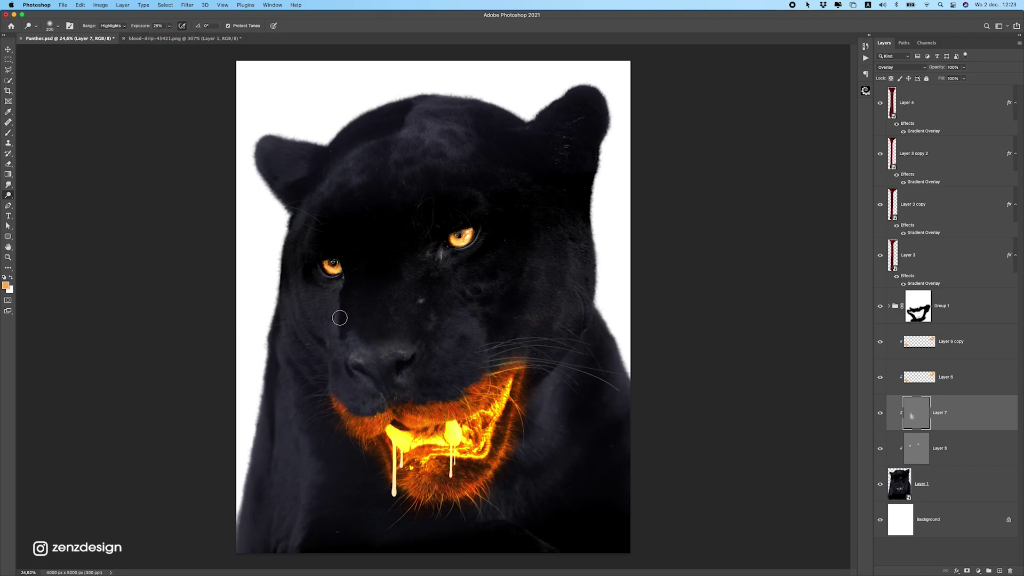
{"action": "mouse_move", "coordinate": [292, 313]}
{"action": "left_mouse_down"}
{"action": "mouse_move", "coordinate": [308, 332]}
{"action": "mouse_move", "coordinate": [290, 308]}
{"action": "mouse_move", "coordinate": [308, 372]}
{"action": "left_mouse_up"}
{"action": "mouse_move", "coordinate": [303, 271]}
{"action": "left_mouse_down"}
{"action": "mouse_move", "coordinate": [368, 400]}
{"action": "mouse_move", "coordinate": [385, 396]}
{"action": "left_mouse_up"}
{"action": "key", "text": "super+z"}
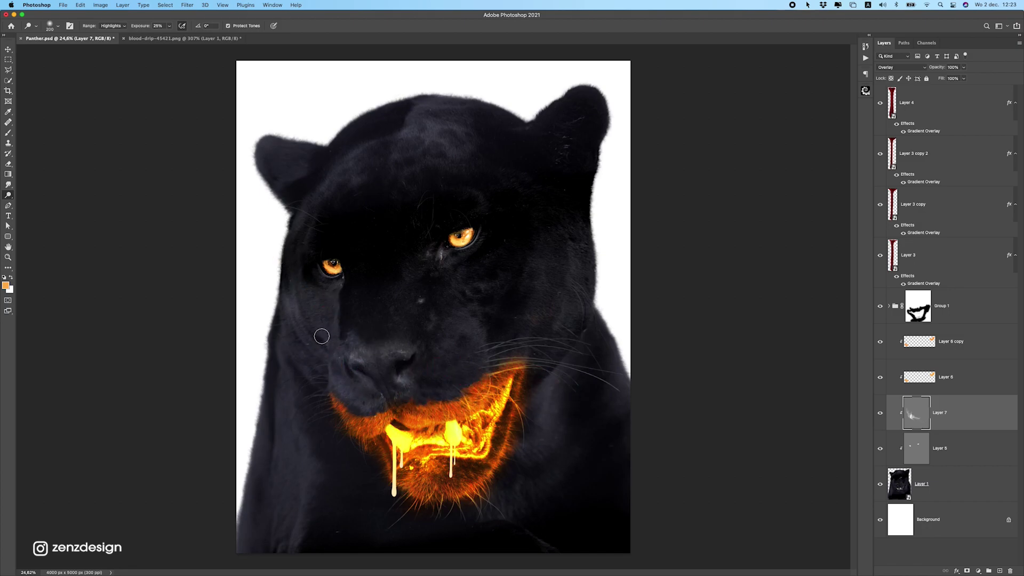
Enlarge the Dodge brush and brighten the muzzle and the panther's left outline from cheek to lower body.
{"action": "key", "text": "bracketright"}
{"action": "key", "text": "bracketright"}
{"action": "key", "text": "bracketright"}
{"action": "key", "text": "bracketright"}
{"action": "mouse_move", "coordinate": [288, 261]}
{"action": "left_mouse_down"}
{"action": "mouse_move", "coordinate": [424, 371]}
{"action": "mouse_move", "coordinate": [284, 313]}
{"action": "mouse_move", "coordinate": [335, 333]}
{"action": "mouse_move", "coordinate": [355, 416]}
{"action": "mouse_move", "coordinate": [327, 447]}
{"action": "mouse_move", "coordinate": [287, 318]}
{"action": "mouse_move", "coordinate": [280, 516]}
{"action": "mouse_move", "coordinate": [248, 539]}
{"action": "left_mouse_up"}
{"action": "scroll", "coordinate": [335, 371], "scroll_direction": "down", "scroll_amount": 6}
{"action": "key", "text": "super+0"}
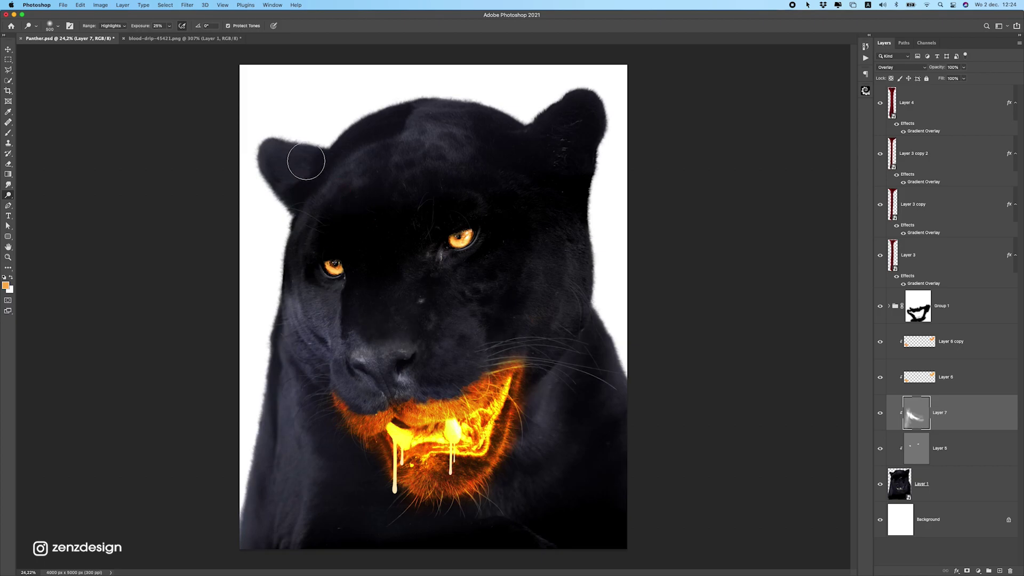
{"action": "scroll", "coordinate": [370, 384], "scroll_direction": "down", "scroll_amount": 6}
{"action": "scroll", "coordinate": [370, 384], "scroll_direction": "up", "scroll_amount": 6}
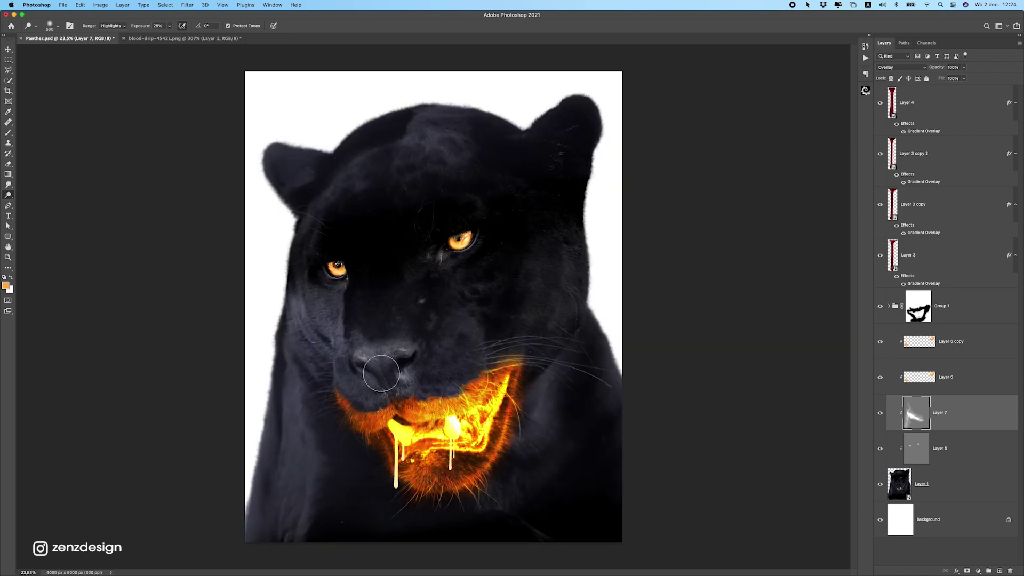
Dodge the left edge of the cheek and neck further to strengthen the highlights there.
{"action": "mouse_move", "coordinate": [292, 302]}
{"action": "left_mouse_down"}
{"action": "mouse_move", "coordinate": [283, 444]}
{"action": "mouse_move", "coordinate": [268, 421]}
{"action": "mouse_move", "coordinate": [286, 361]}
{"action": "mouse_move", "coordinate": [294, 376]}
{"action": "left_mouse_up"}
{"action": "scroll", "coordinate": [313, 378], "scroll_direction": "down", "scroll_amount": 6}
{"action": "scroll", "coordinate": [313, 378], "scroll_direction": "up", "scroll_amount": 6}
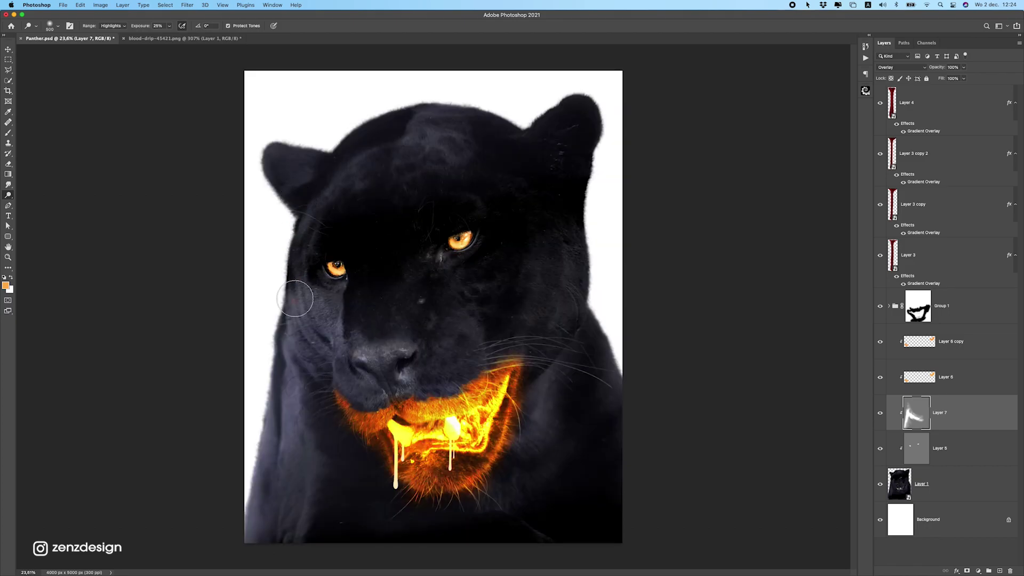
{"action": "scroll", "coordinate": [289, 332], "scroll_direction": "down", "scroll_amount": 3}
{"action": "scroll", "coordinate": [404, 321], "scroll_direction": "up", "scroll_amount": 1}
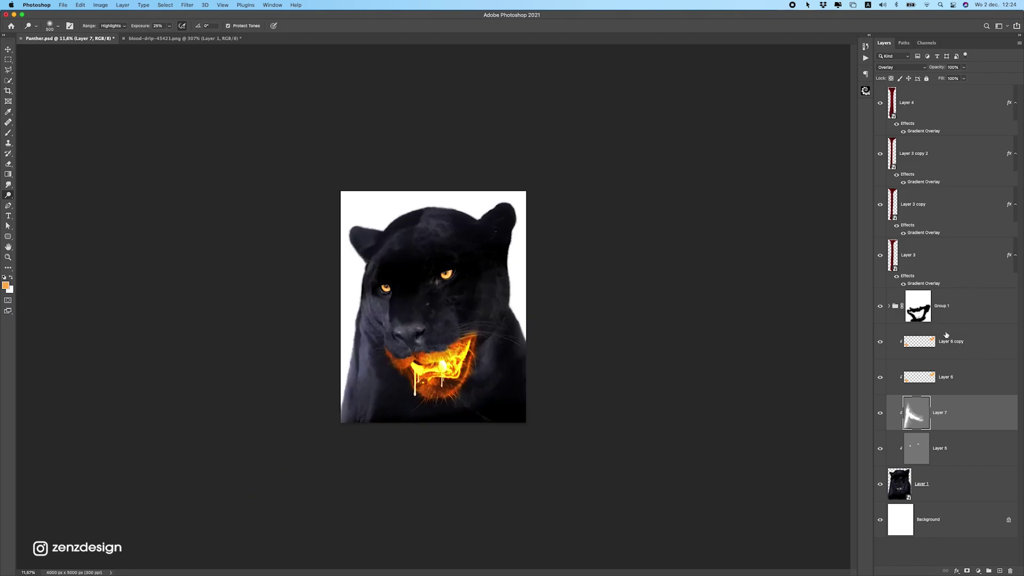
Compare the panther with the Layer 7 highlights hidden and shown, and undo a test dodge stroke near the mouth.
{"action": "left_click", "coordinate": [880, 414]}
{"action": "left_click", "coordinate": [881, 413]}
{"action": "left_click", "coordinate": [881, 413]}
{"action": "left_click", "coordinate": [881, 413]}
{"action": "scroll", "coordinate": [560, 352], "scroll_direction": "up", "scroll_amount": 2}
{"action": "left_click_drag", "start_coordinate": [395, 388], "coordinate": [426, 393]}
{"action": "key", "text": "super+z"}
{"action": "scroll", "coordinate": [413, 385], "scroll_direction": "down", "scroll_amount": 1}
{"action": "scroll", "coordinate": [407, 387], "scroll_direction": "up", "scroll_amount": 5}
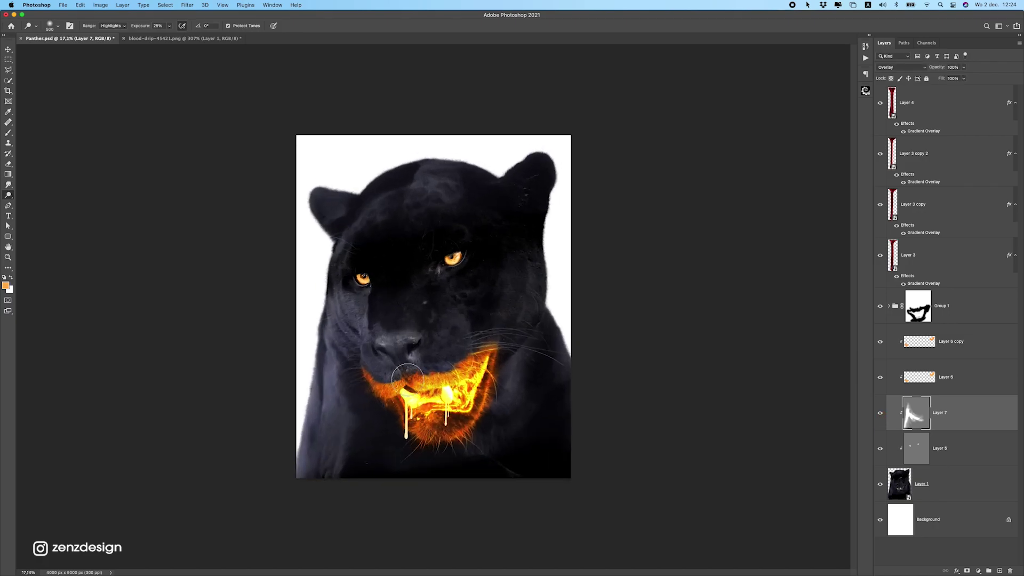
Shrink the Dodge brush and brighten the glowing fur along the left lip.
{"action": "key", "text": "bracketleft"}
{"action": "key", "text": "bracketleft"}
{"action": "key", "text": "bracketleft"}
{"action": "key", "text": "bracketleft"}
{"action": "mouse_move", "coordinate": [296, 396]}
{"action": "left_mouse_down"}
{"action": "mouse_move", "coordinate": [340, 420]}
{"action": "mouse_move", "coordinate": [368, 453]}
{"action": "left_mouse_up"}
{"action": "key", "text": "bracketleft"}
{"action": "left_click_drag", "start_coordinate": [320, 410], "coordinate": [392, 432]}
{"action": "key", "text": "super+z"}
{"action": "mouse_move", "coordinate": [318, 415]}
{"action": "left_mouse_down"}
{"action": "mouse_move", "coordinate": [388, 431]}
{"action": "mouse_move", "coordinate": [421, 412]}
{"action": "left_mouse_up"}
Dodge the inner edge of the left lip and the fur directly below the nose, undoing the stray strokes.
{"action": "mouse_move", "coordinate": [493, 422]}
{"action": "left_mouse_down"}
{"action": "mouse_move", "coordinate": [547, 408]}
{"action": "mouse_move", "coordinate": [580, 373]}
{"action": "left_mouse_up"}
{"action": "key", "text": "super+z"}
{"action": "key", "text": "super+z"}
{"action": "left_click_drag", "start_coordinate": [437, 447], "coordinate": [384, 435]}
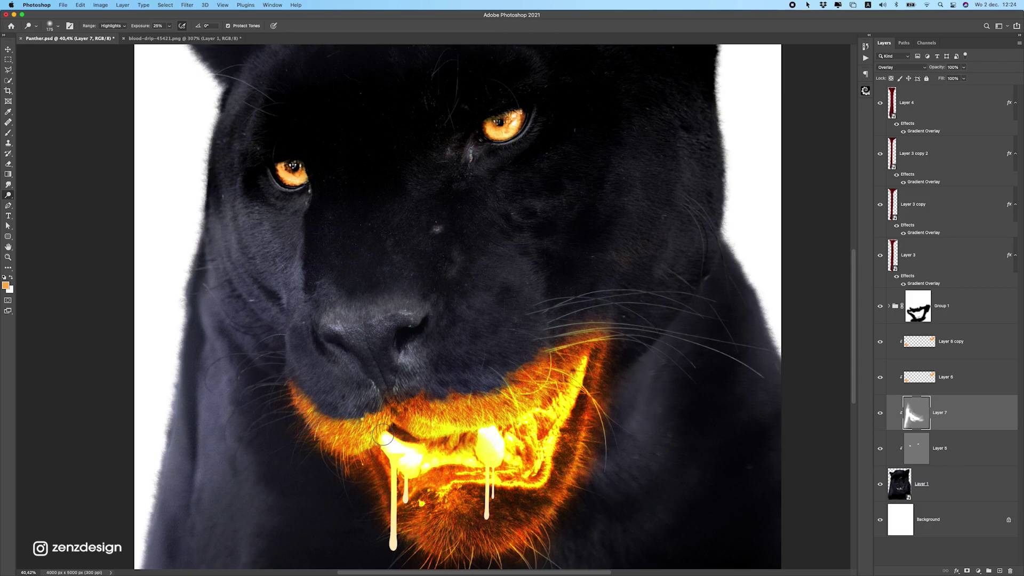
{"action": "left_click_drag", "start_coordinate": [503, 406], "coordinate": [438, 285]}
{"action": "key", "text": "super+z"}
{"action": "mouse_move", "coordinate": [408, 353]}
{"action": "left_mouse_down"}
{"action": "mouse_move", "coordinate": [339, 404]}
{"action": "mouse_move", "coordinate": [321, 377]}
{"action": "mouse_move", "coordinate": [385, 416]}
{"action": "mouse_move", "coordinate": [382, 368]}
{"action": "mouse_move", "coordinate": [406, 396]}
{"action": "left_mouse_up"}
{"action": "scroll", "coordinate": [411, 399], "scroll_direction": "down", "scroll_amount": 10}
{"action": "scroll", "coordinate": [421, 367], "scroll_direction": "up", "scroll_amount": 5}
{"action": "scroll", "coordinate": [421, 368], "scroll_direction": "up", "scroll_amount": 5}
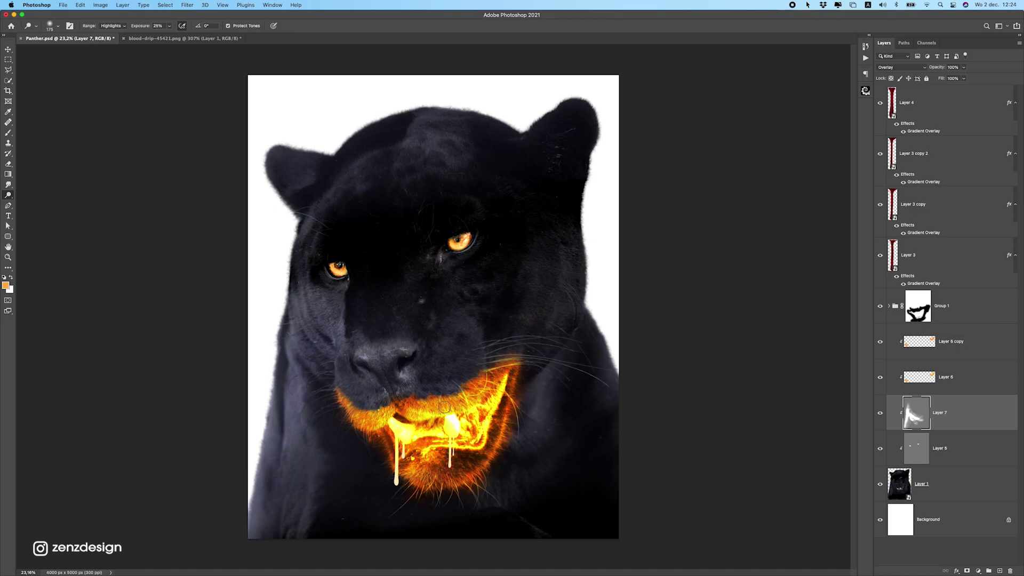
{"action": "scroll", "coordinate": [444, 407], "scroll_direction": "down", "scroll_amount": 3}
{"action": "scroll", "coordinate": [430, 414], "scroll_direction": "up", "scroll_amount": 3}
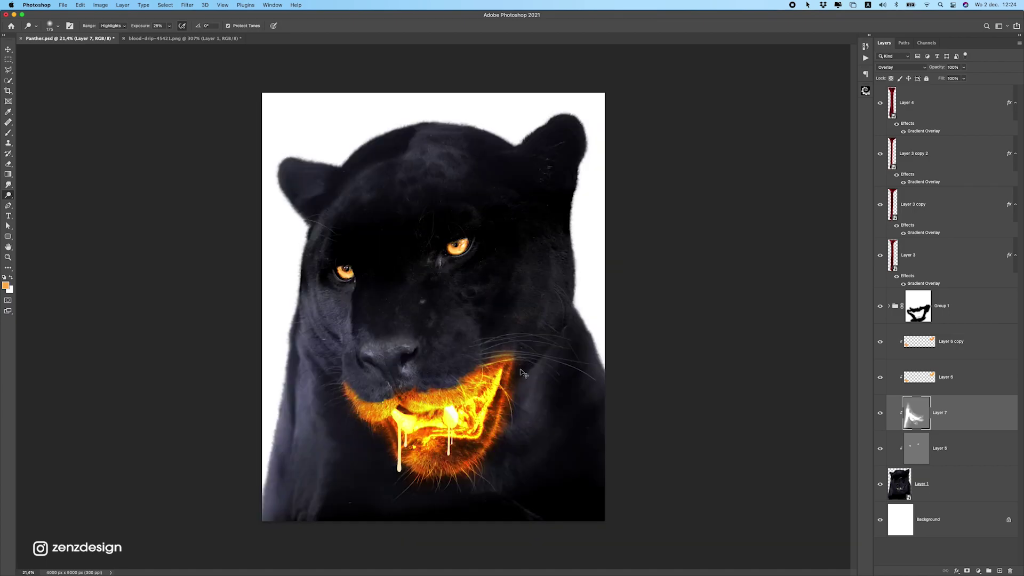
Dodge the glowing fur from the chin up to the right corner of the mouth, and undo the last stroke.
{"action": "left_click_drag", "start_coordinate": [424, 472], "coordinate": [509, 353]}
{"action": "mouse_move", "coordinate": [500, 402]}
{"action": "left_mouse_down"}
{"action": "mouse_move", "coordinate": [444, 443]}
{"action": "mouse_move", "coordinate": [405, 438]}
{"action": "mouse_move", "coordinate": [498, 413]}
{"action": "left_mouse_up"}
{"action": "scroll", "coordinate": [441, 411], "scroll_direction": "down", "scroll_amount": 5}
{"action": "scroll", "coordinate": [442, 411], "scroll_direction": "up", "scroll_amount": 5}
{"action": "key", "text": "super+z"}
{"action": "scroll", "coordinate": [456, 381], "scroll_direction": "down", "scroll_amount": 8}
{"action": "scroll", "coordinate": [471, 317], "scroll_direction": "up", "scroll_amount": 8}
Change the area surrounding the canvas to Black.
{"action": "right_click", "coordinate": [695, 162]}
{"action": "left_click", "coordinate": [715, 180]}
{"action": "right_click", "coordinate": [621, 201]}
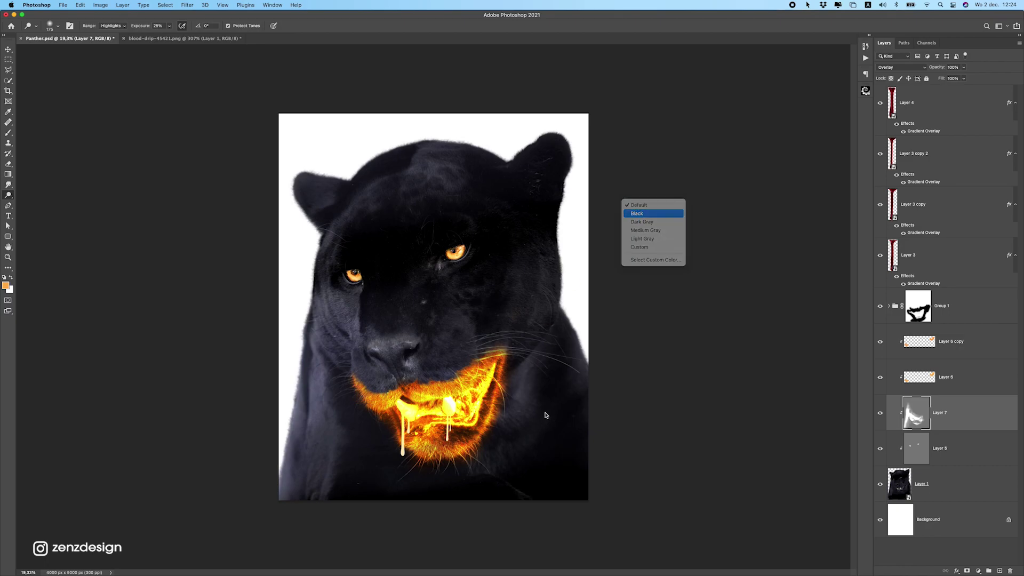
{"action": "left_click", "coordinate": [640, 214]}
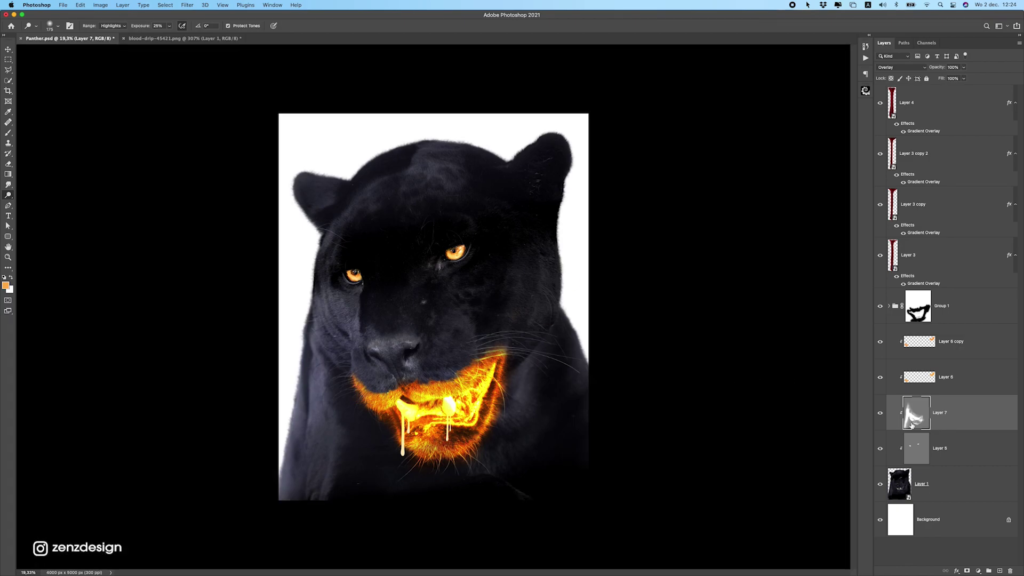
Check Layer 7 hidden and shown, and lower its opacity to 74%.
{"action": "left_click", "coordinate": [880, 415]}
{"action": "left_click", "coordinate": [881, 415]}
{"action": "left_click", "coordinate": [963, 68]}
{"action": "left_click_drag", "start_coordinate": [949, 79], "coordinate": [949, 78]}
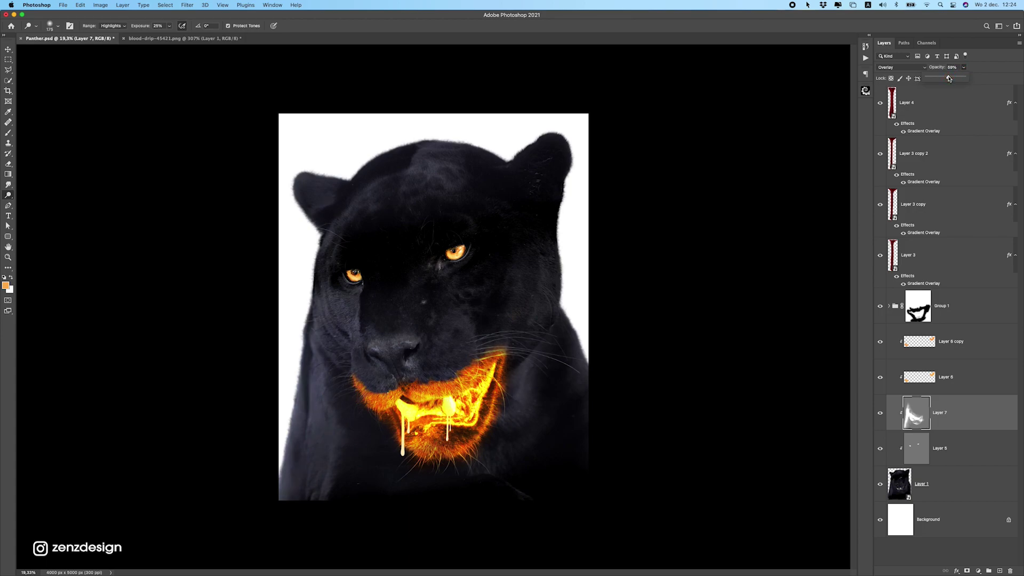
{"action": "left_click", "coordinate": [955, 435]}
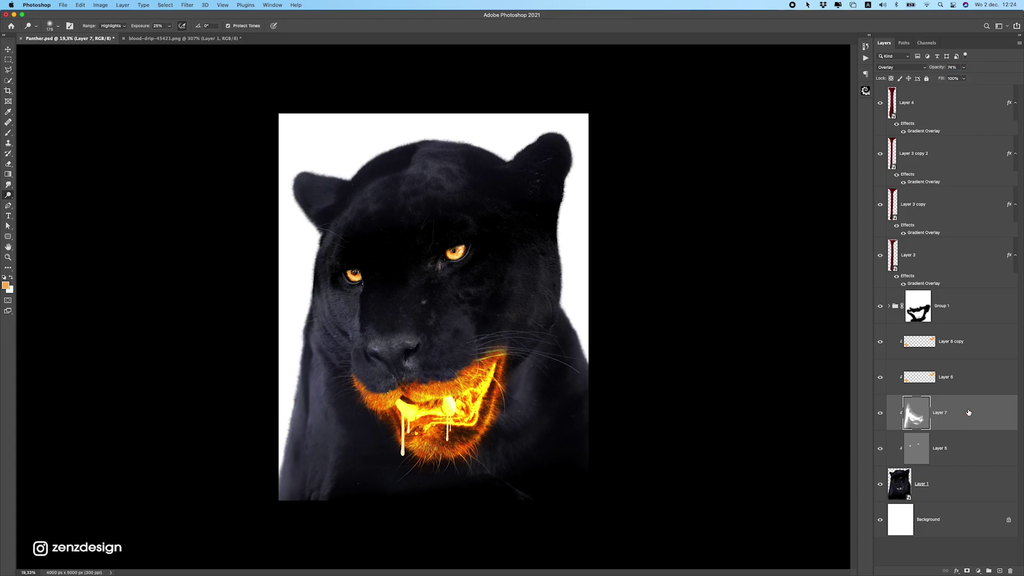
Add a Curves adjustment clipped above Layer 7 and lower its white point to an output of about 116.
{"action": "left_click", "coordinate": [981, 571]}
{"action": "left_click", "coordinate": [976, 436]}
{"action": "left_click", "coordinate": [1011, 571]}
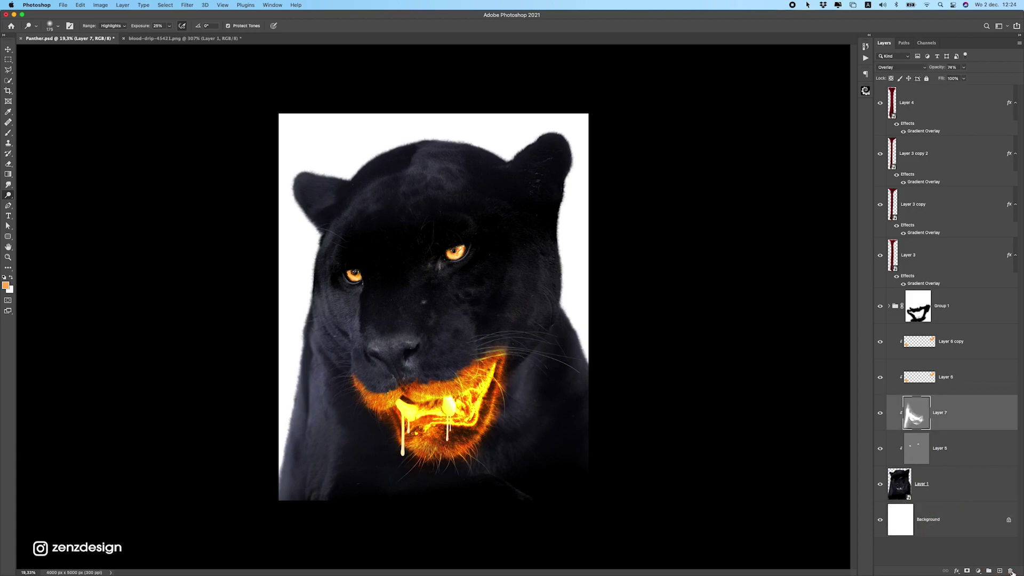
{"action": "left_click", "coordinate": [981, 571]}
{"action": "left_click", "coordinate": [976, 435]}
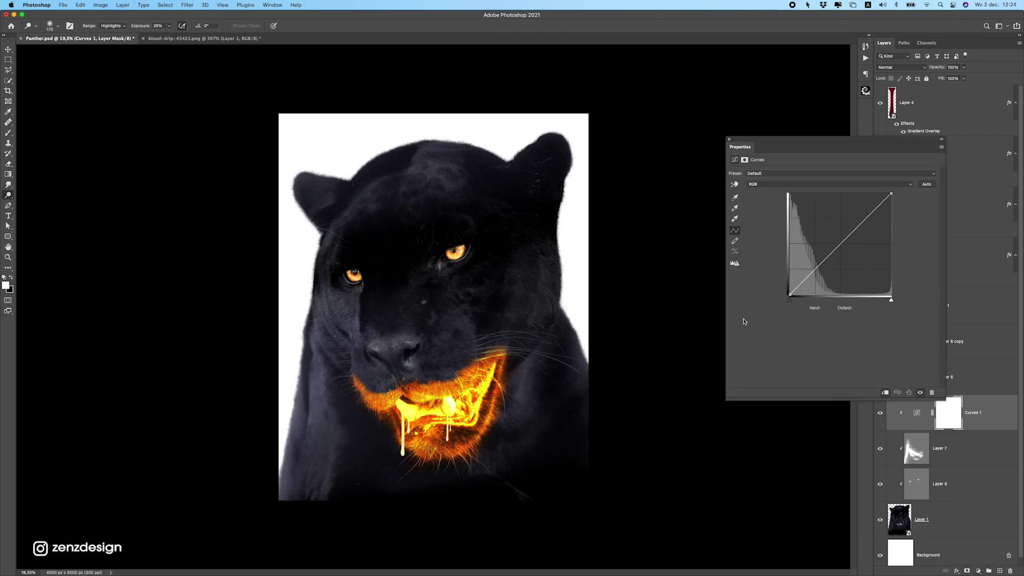
{"action": "left_click_drag", "start_coordinate": [891, 193], "coordinate": [905, 254]}
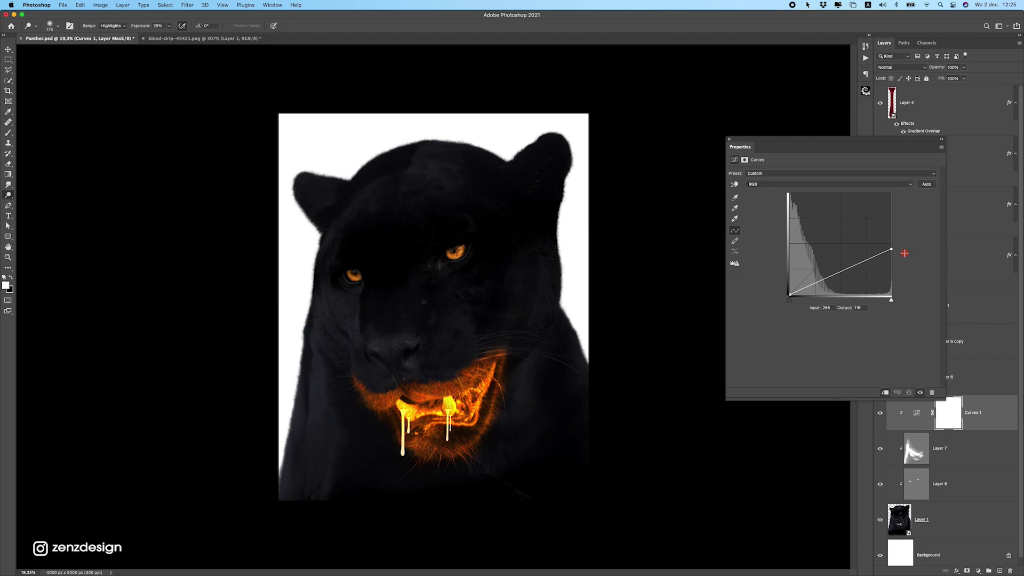
Switch to the Brush tool and change the area surrounding the canvas to Light Gray.
{"action": "left_click", "coordinate": [9, 132]}
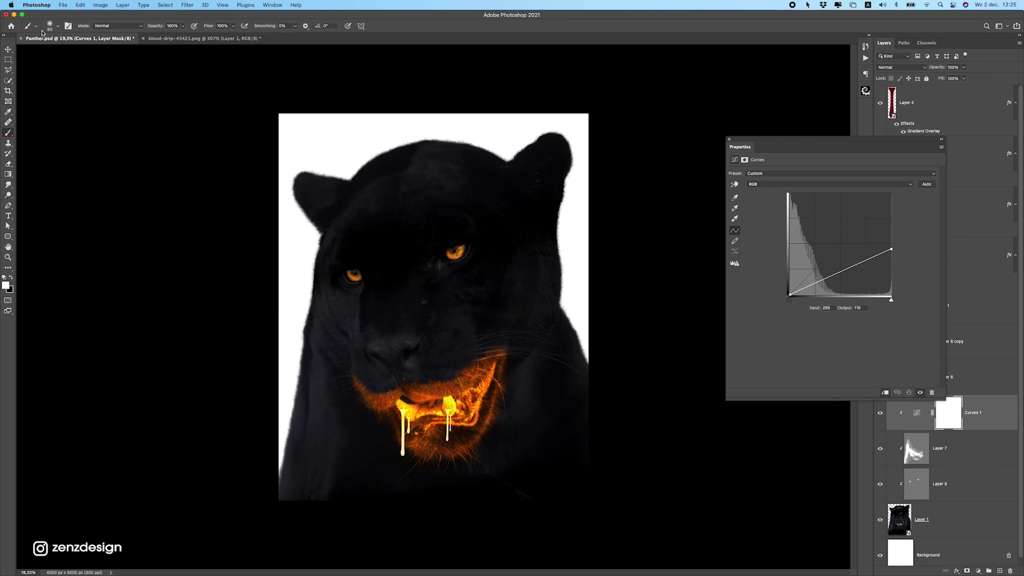
{"action": "right_click", "coordinate": [606, 86]}
{"action": "left_click", "coordinate": [635, 124]}
{"action": "key", "text": "Return"}
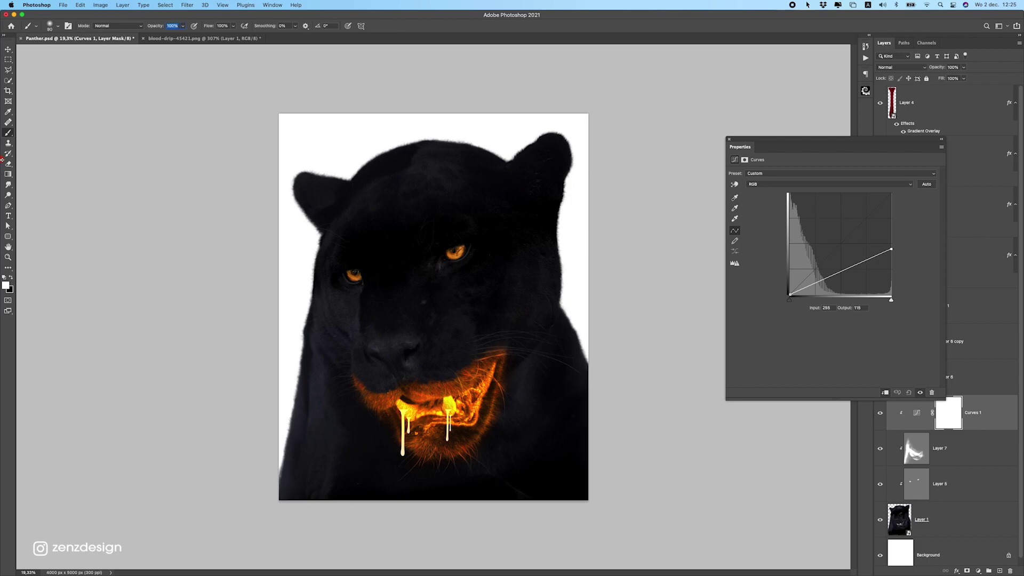
Paint black on the Curves mask diagonally from the left eye across the cheek to the muzzle.
{"action": "left_click", "coordinate": [5, 136]}
{"action": "left_click", "coordinate": [964, 412]}
{"action": "left_click", "coordinate": [482, 484]}
{"action": "left_click", "coordinate": [10, 277]}
{"action": "left_click_drag", "start_coordinate": [347, 306], "coordinate": [476, 476]}
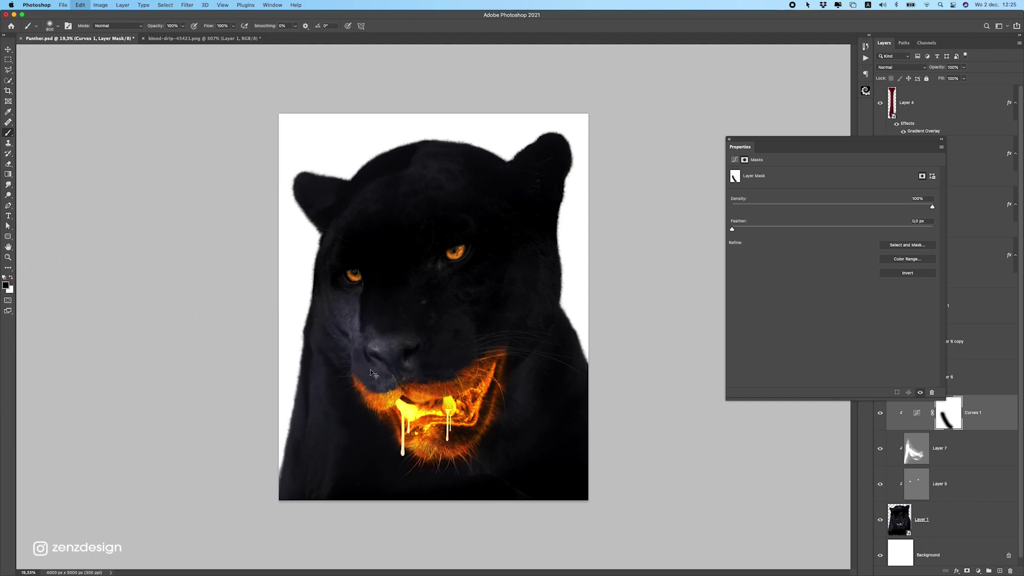
{"action": "key", "text": "super+z"}
{"action": "mouse_move", "coordinate": [312, 240]}
{"action": "left_mouse_down"}
{"action": "mouse_move", "coordinate": [474, 412]}
{"action": "mouse_move", "coordinate": [419, 343]}
{"action": "mouse_move", "coordinate": [447, 369]}
{"action": "left_mouse_up"}
{"action": "key", "text": "super+z"}
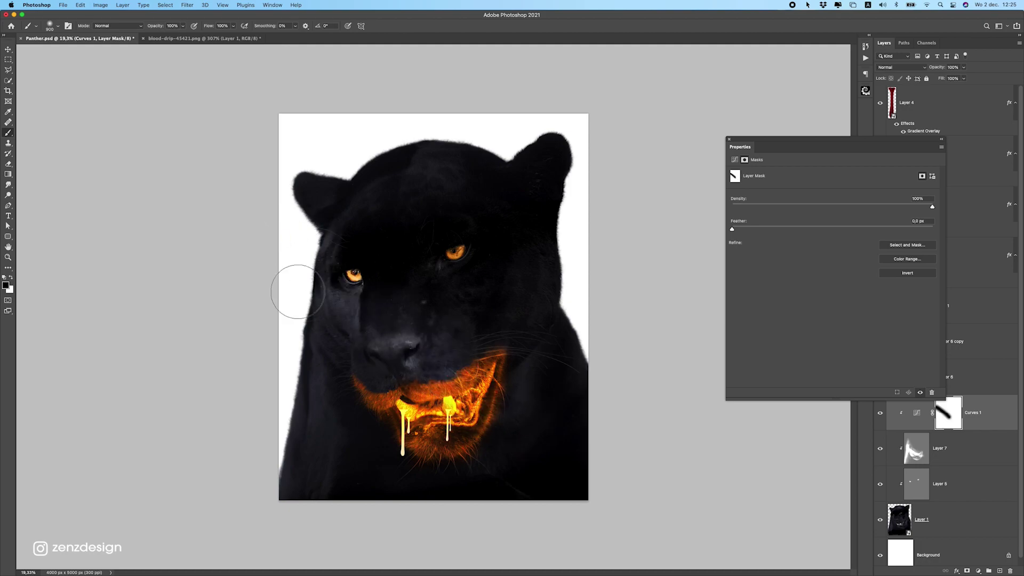
Shrink the brush and paint black on the Curves mask along the panther's left outline from face to lower body.
{"action": "left_click_drag", "start_coordinate": [312, 271], "coordinate": [256, 485]}
{"action": "key", "text": "super+z"}
{"action": "key", "text": "bracketleft"}
{"action": "key", "text": "bracketleft"}
{"action": "key", "text": "bracketleft"}
{"action": "key", "text": "bracketleft"}
{"action": "key", "text": "bracketleft"}
{"action": "left_click_drag", "start_coordinate": [310, 276], "coordinate": [274, 505]}
{"action": "left_click_drag", "start_coordinate": [323, 257], "coordinate": [284, 488]}
{"action": "mouse_move", "coordinate": [342, 321]}
{"action": "left_mouse_down"}
{"action": "mouse_move", "coordinate": [313, 419]}
{"action": "mouse_move", "coordinate": [326, 507]}
{"action": "mouse_move", "coordinate": [309, 441]}
{"action": "mouse_move", "coordinate": [300, 525]}
{"action": "left_mouse_up"}
{"action": "key", "text": "super+z"}
{"action": "left_click_drag", "start_coordinate": [299, 526], "coordinate": [299, 183]}
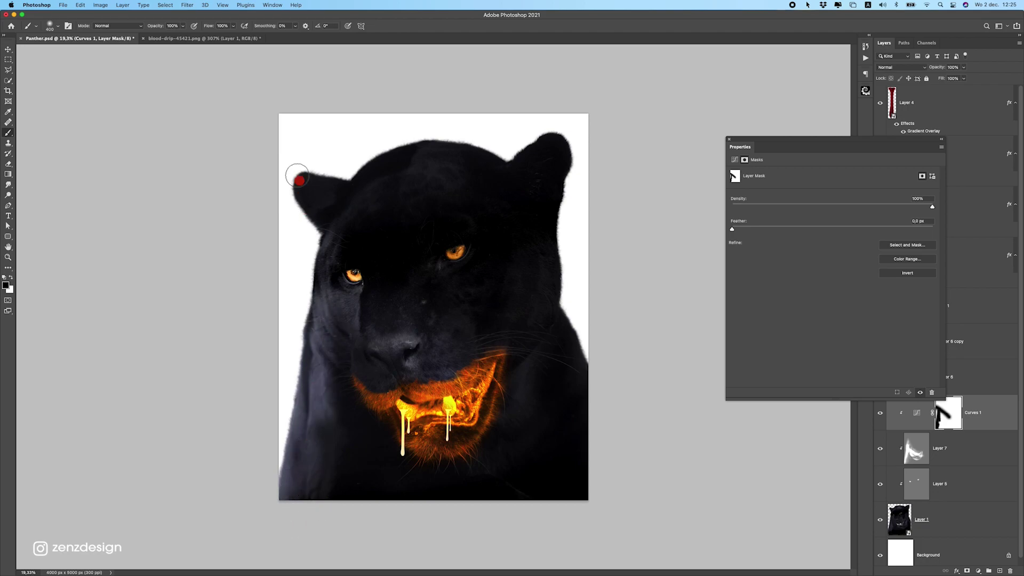
{"action": "key", "text": "super+z"}
Undo the stroke across the muzzle and dab black on the Curves mask over the right eye.
{"action": "mouse_move", "coordinate": [317, 334]}
{"action": "left_mouse_down"}
{"action": "mouse_move", "coordinate": [299, 233]}
{"action": "mouse_move", "coordinate": [330, 277]}
{"action": "mouse_move", "coordinate": [494, 383]}
{"action": "left_mouse_up"}
{"action": "key", "text": "super+z"}
{"action": "key", "text": "super+z"}
{"action": "left_click", "coordinate": [462, 255]}
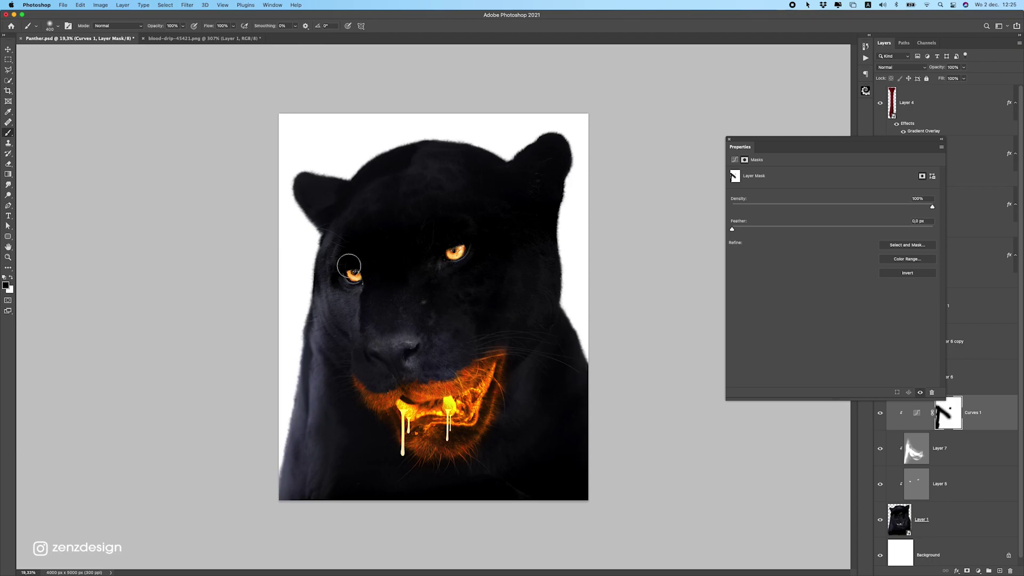
{"action": "scroll", "coordinate": [402, 352], "scroll_direction": "down", "scroll_amount": 5}
{"action": "scroll", "coordinate": [402, 353], "scroll_direction": "up", "scroll_amount": 2}
{"action": "left_click_drag", "start_coordinate": [376, 330], "coordinate": [477, 378]}
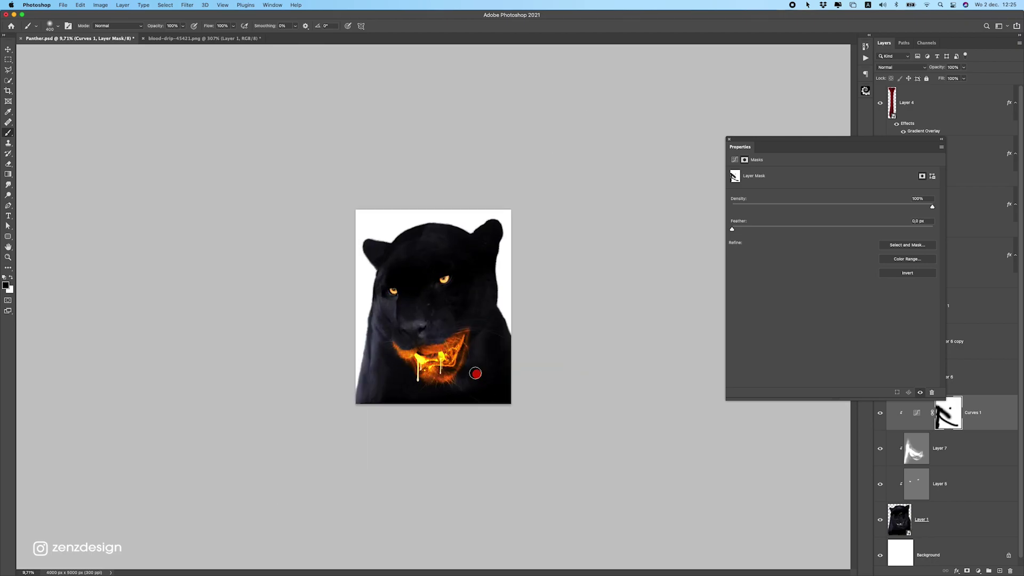
{"action": "scroll", "coordinate": [459, 379], "scroll_direction": "up", "scroll_amount": 5}
{"action": "left_click_drag", "start_coordinate": [354, 400], "coordinate": [500, 495]}
{"action": "left_click_drag", "start_coordinate": [410, 417], "coordinate": [542, 499]}
{"action": "key", "text": "super+z"}
{"action": "key", "text": "super+z"}
{"action": "key", "text": "super+z"}
{"action": "key", "text": "super+z"}
Paint black on the Curves mask along the right edge of the glowing jaw with a smaller brush, undoing the oversized strokes.
{"action": "mouse_move", "coordinate": [384, 414]}
{"action": "left_mouse_down"}
{"action": "mouse_move", "coordinate": [428, 420]}
{"action": "mouse_move", "coordinate": [434, 451]}
{"action": "mouse_move", "coordinate": [337, 425]}
{"action": "left_mouse_up"}
{"action": "scroll", "coordinate": [341, 427], "scroll_direction": "down", "scroll_amount": 1}
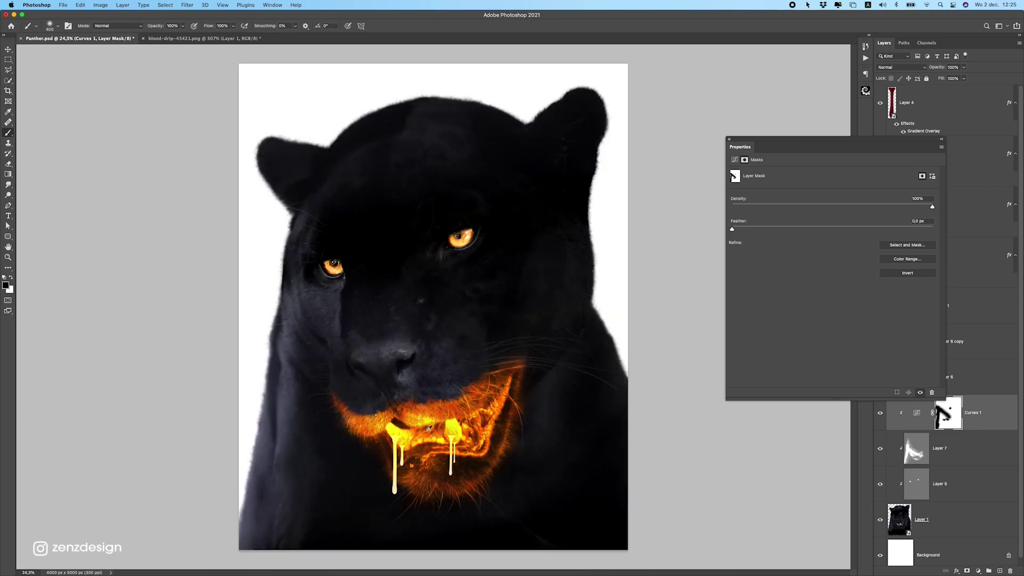
{"action": "key", "text": "super+z"}
{"action": "mouse_move", "coordinate": [393, 450]}
{"action": "left_mouse_down"}
{"action": "mouse_move", "coordinate": [413, 485]}
{"action": "mouse_move", "coordinate": [459, 490]}
{"action": "left_mouse_up"}
{"action": "key", "text": "super+z"}
{"action": "key", "text": "bracketleft"}
{"action": "left_click_drag", "start_coordinate": [518, 395], "coordinate": [477, 479]}
Shrink the brush further, paint out the Curves darkening on the glowing mouth interior and lips, and close the mask properties.
{"action": "key", "text": "bracketleft"}
{"action": "scroll", "coordinate": [430, 421], "scroll_direction": "down", "scroll_amount": 10}
{"action": "scroll", "coordinate": [437, 403], "scroll_direction": "up", "scroll_amount": 10}
{"action": "mouse_move", "coordinate": [444, 416]}
{"action": "left_mouse_down"}
{"action": "mouse_move", "coordinate": [482, 376]}
{"action": "mouse_move", "coordinate": [480, 414]}
{"action": "left_mouse_up"}
{"action": "key", "text": "super+z"}
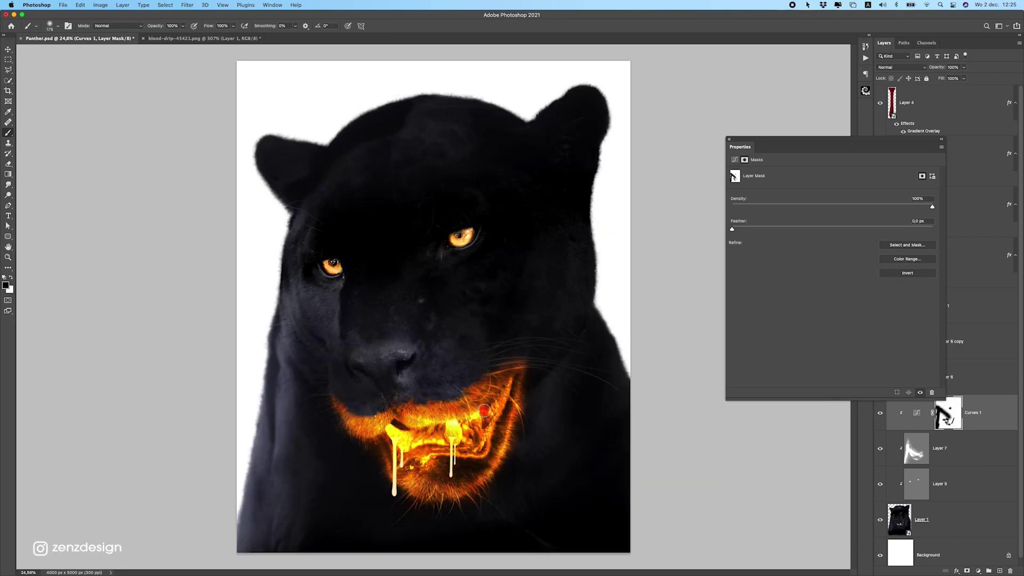
{"action": "left_click_drag", "start_coordinate": [374, 429], "coordinate": [332, 419]}
{"action": "key", "text": "super+z"}
{"action": "mouse_move", "coordinate": [471, 421]}
{"action": "left_mouse_down"}
{"action": "mouse_move", "coordinate": [523, 379]}
{"action": "mouse_move", "coordinate": [476, 434]}
{"action": "left_mouse_up"}
{"action": "key", "text": "super+z"}
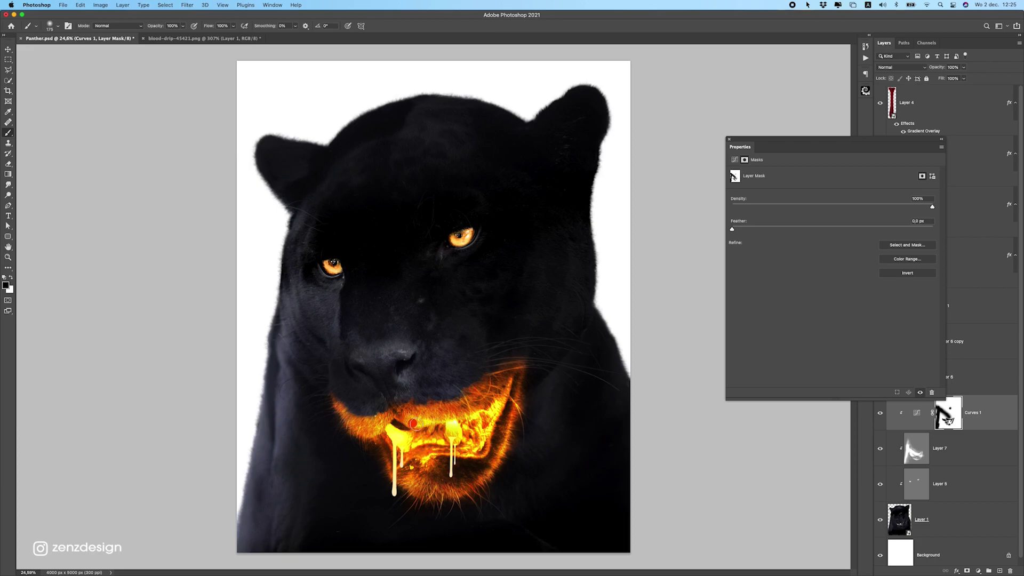
{"action": "scroll", "coordinate": [395, 404], "scroll_direction": "down", "scroll_amount": 7}
{"action": "scroll", "coordinate": [395, 405], "scroll_direction": "up", "scroll_amount": 6}
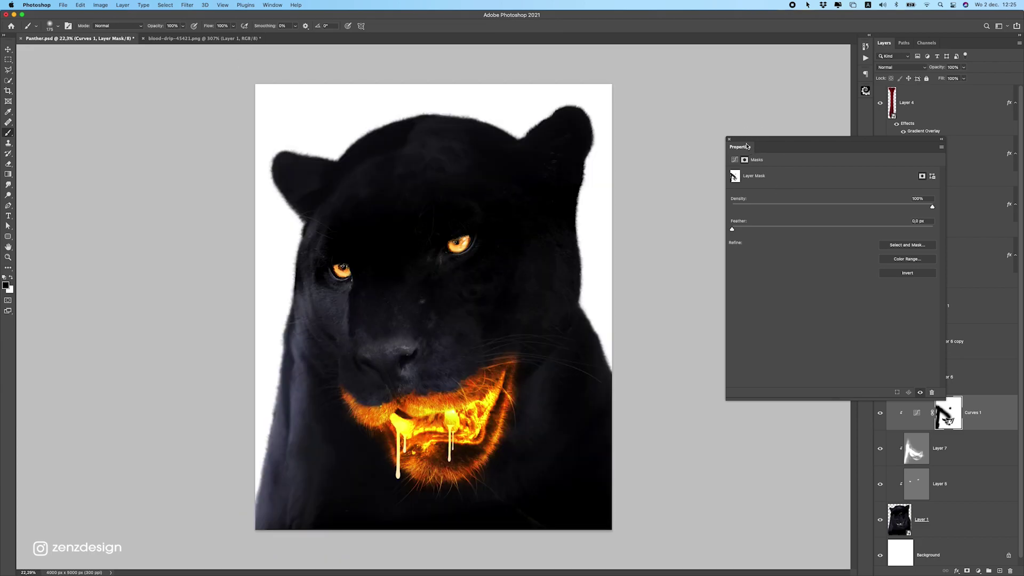
{"action": "left_click", "coordinate": [730, 139]}
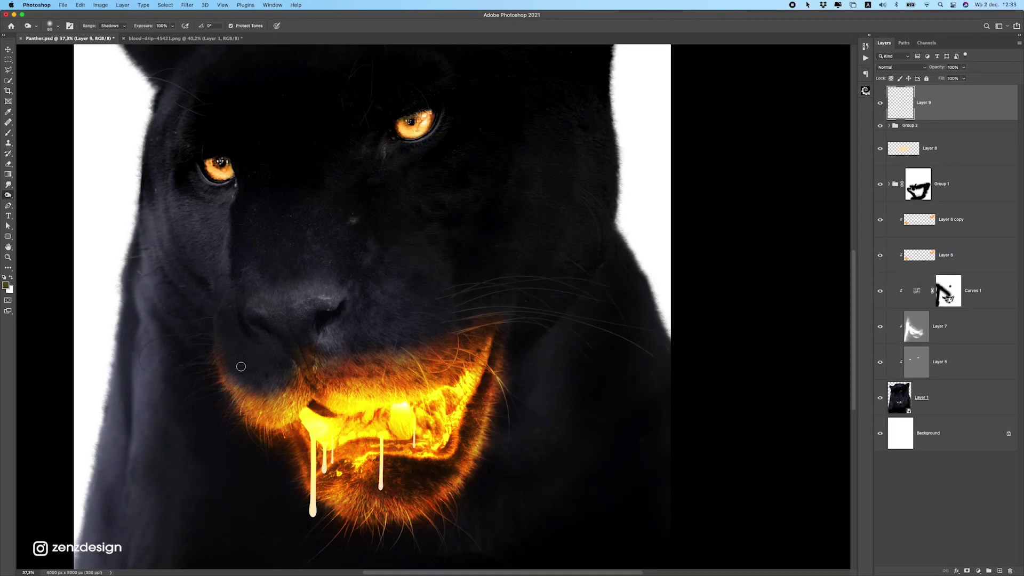
Replace the empty Layer 9 with a fresh layer at the top of the stack and select the Pen tool.
{"action": "left_click_drag", "start_coordinate": [935, 107], "coordinate": [1009, 570]}
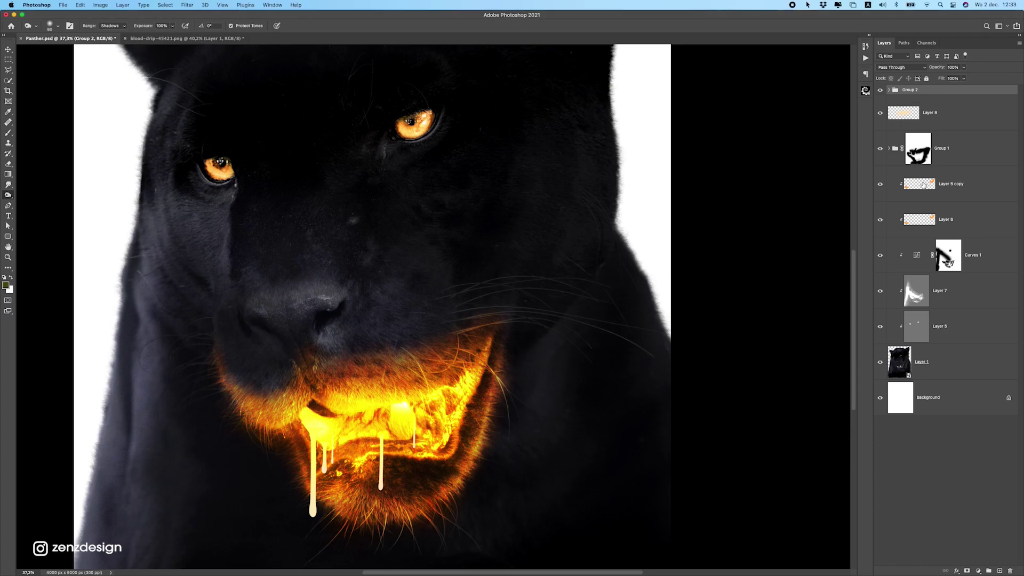
{"action": "left_click", "coordinate": [999, 570]}
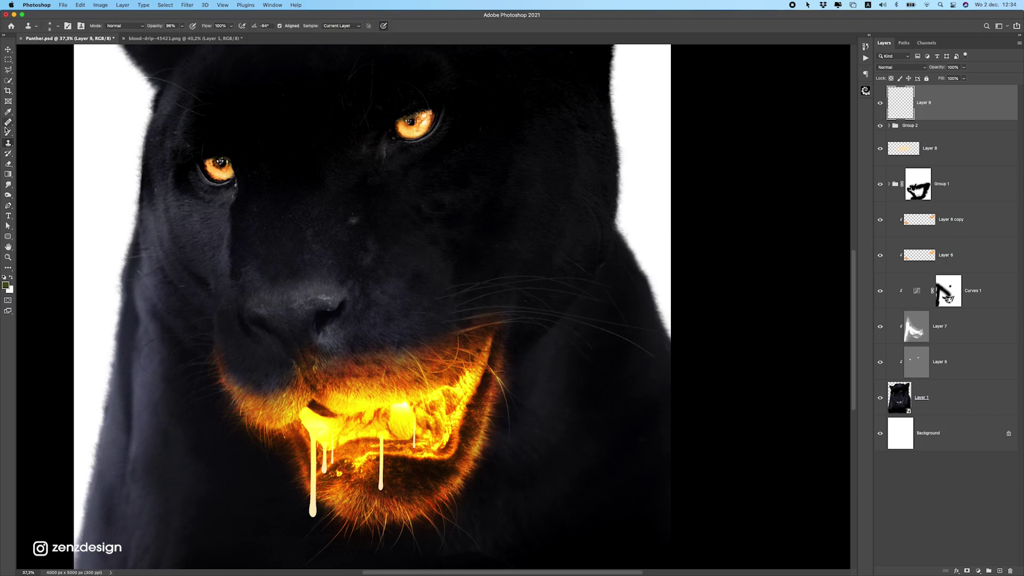
{"action": "left_click", "coordinate": [8, 226]}
{"action": "left_click", "coordinate": [8, 205]}
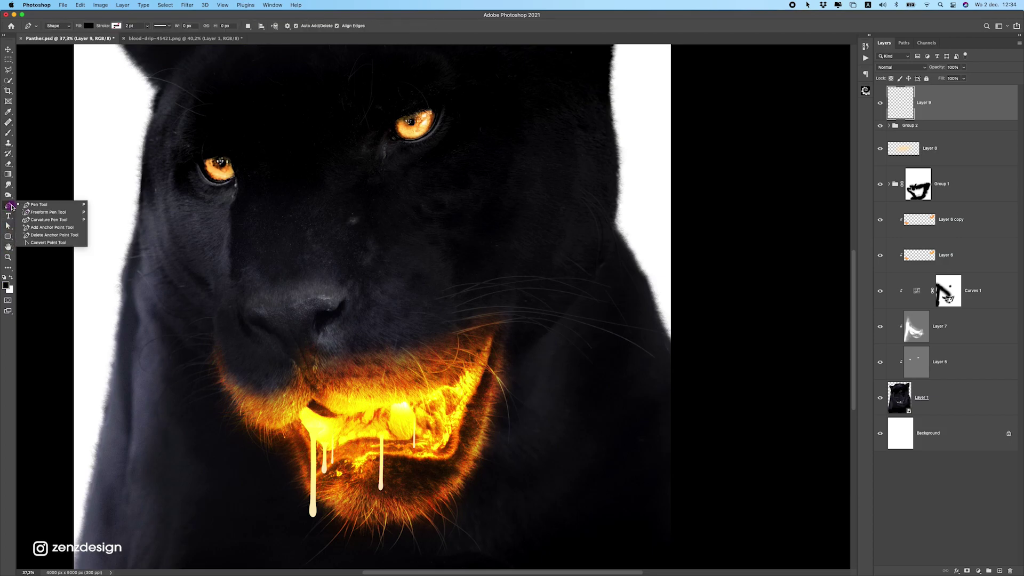
{"action": "left_click", "coordinate": [32, 206]}
Keep the Pen tool in Shape mode and set its fill to none.
{"action": "left_click", "coordinate": [62, 27]}
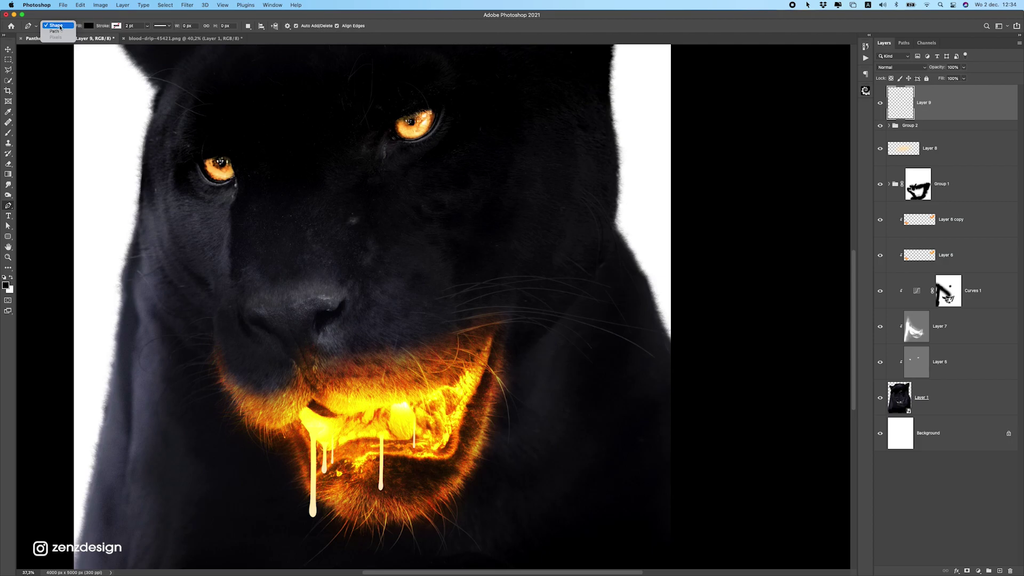
{"action": "left_click", "coordinate": [87, 20]}
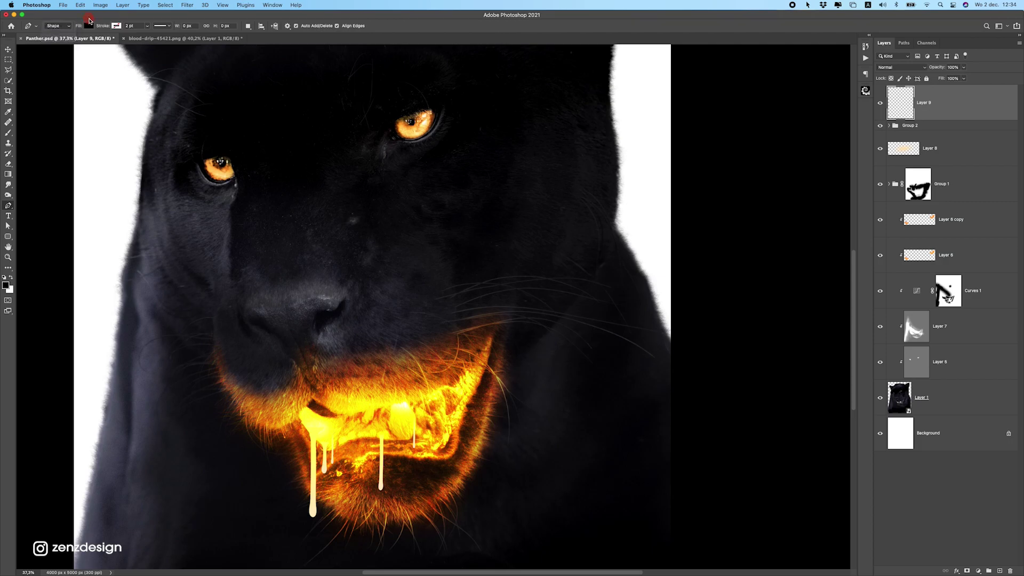
{"action": "left_click", "coordinate": [89, 26]}
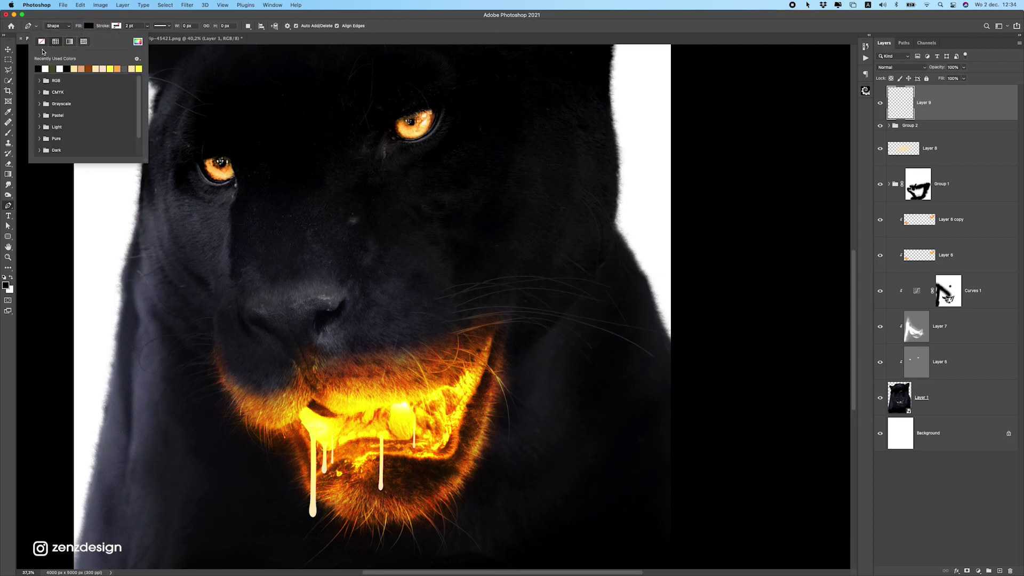
{"action": "left_click", "coordinate": [41, 43]}
{"action": "left_click", "coordinate": [112, 21]}
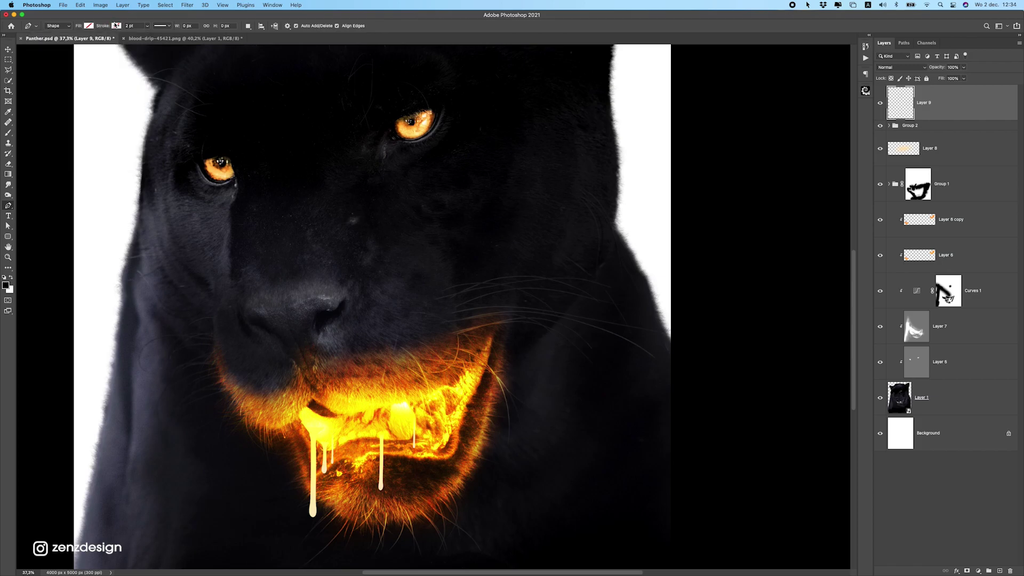
{"action": "left_click", "coordinate": [115, 25]}
{"action": "left_click", "coordinate": [5, 284]}
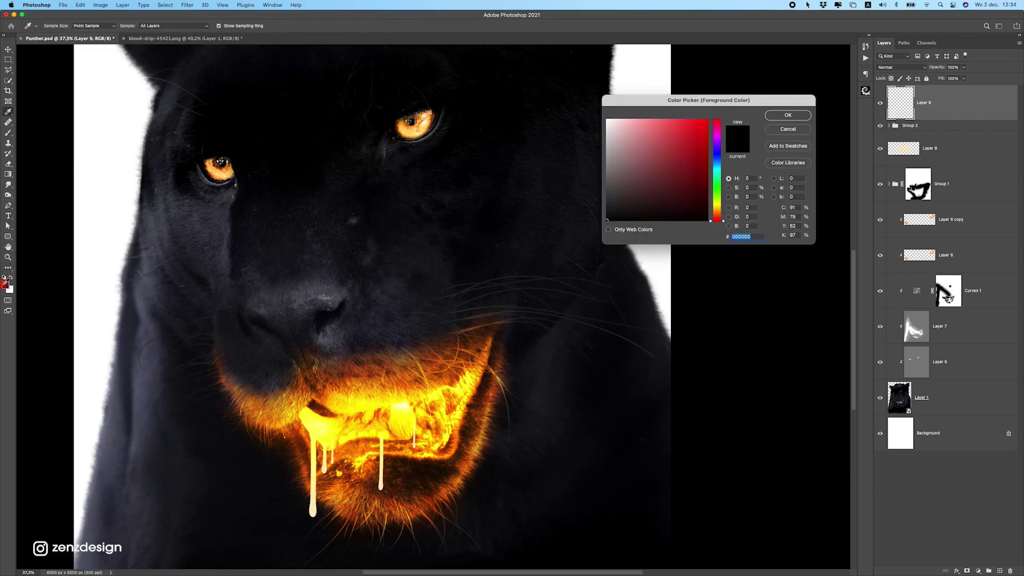
{"action": "key", "text": "Return"}
{"action": "left_click", "coordinate": [116, 26]}
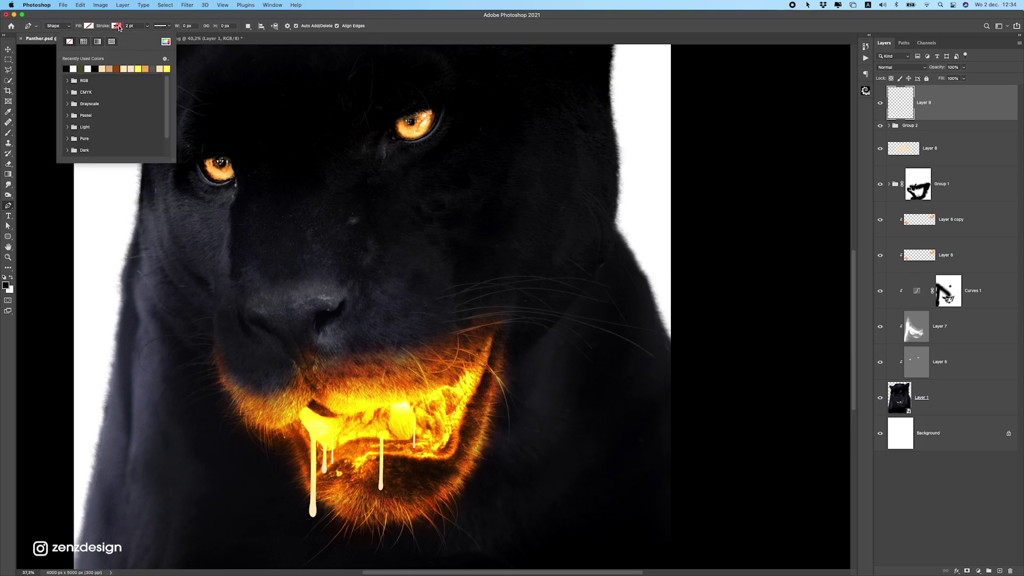
{"action": "left_click", "coordinate": [412, 397]}
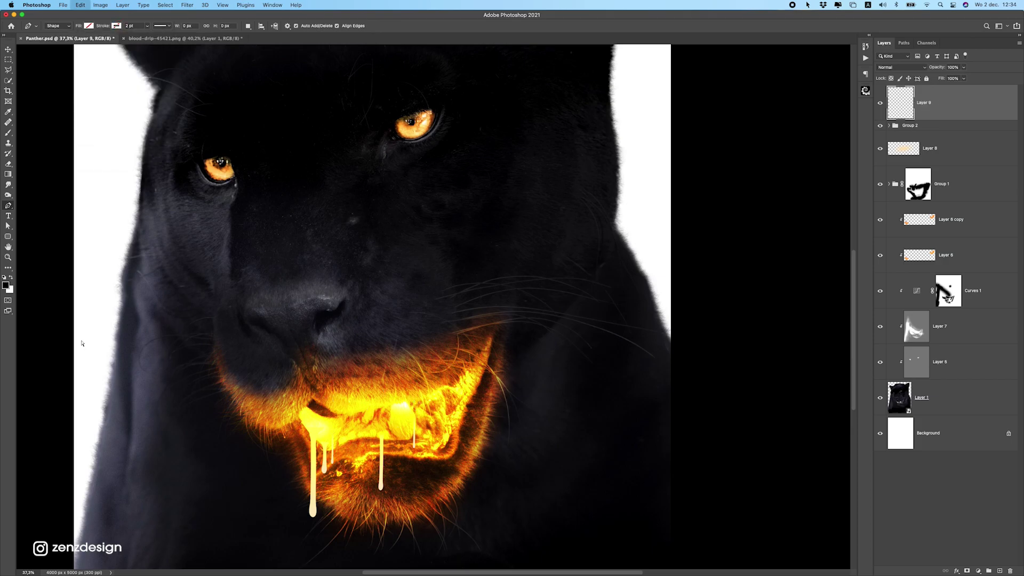
Sample an orange from the glowing mouth and lighten it to #ffb54a as the foreground colour.
{"action": "left_click", "coordinate": [5, 285]}
{"action": "left_click", "coordinate": [397, 409]}
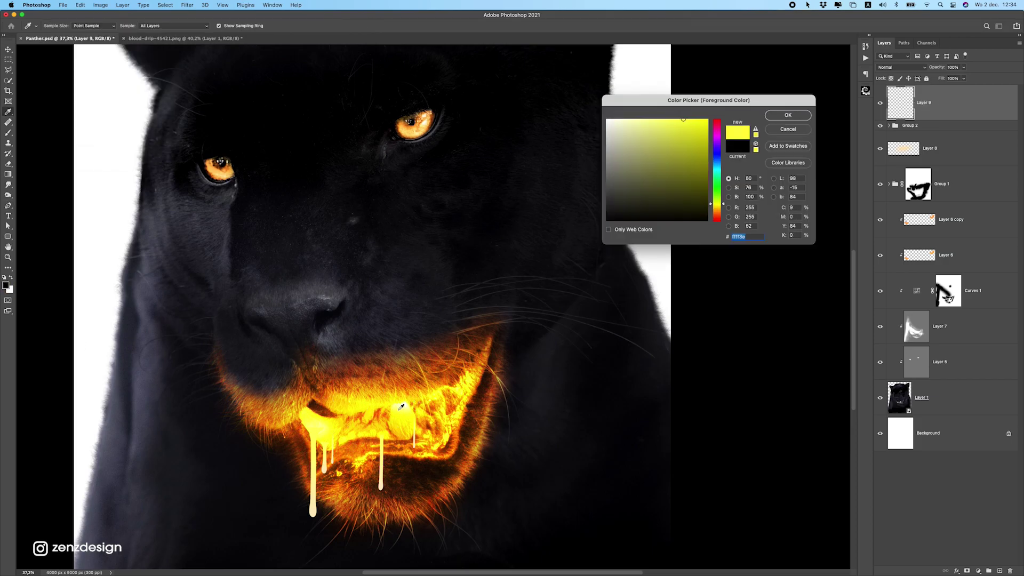
{"action": "left_click", "coordinate": [442, 374]}
{"action": "left_click", "coordinate": [421, 374]}
{"action": "left_click", "coordinate": [395, 403]}
{"action": "left_click", "coordinate": [406, 409]}
{"action": "left_click", "coordinate": [385, 402]}
{"action": "left_click", "coordinate": [391, 397]}
{"action": "left_click", "coordinate": [389, 397]}
{"action": "left_click", "coordinate": [375, 399]}
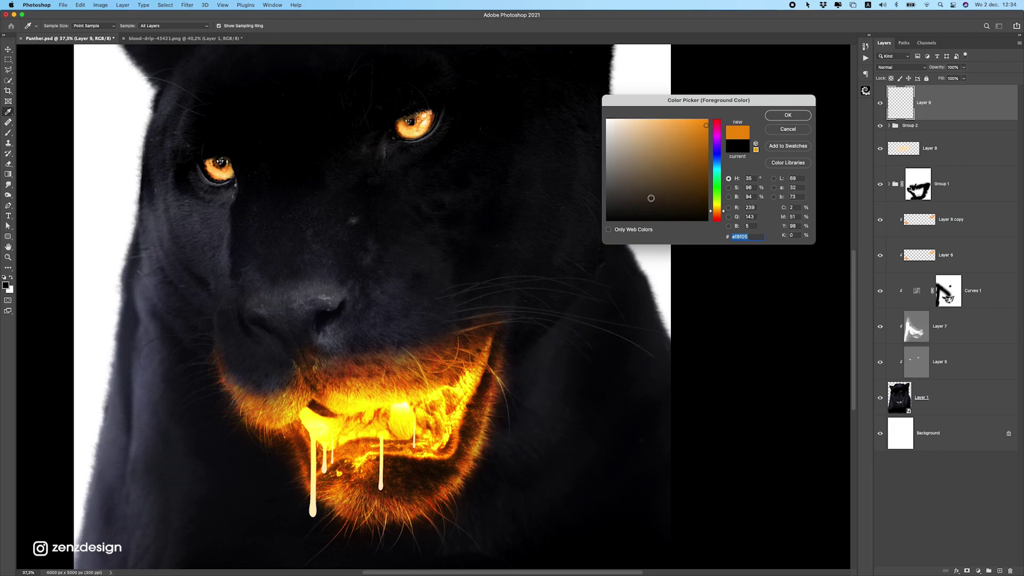
{"action": "left_click_drag", "start_coordinate": [690, 135], "coordinate": [679, 116]}
{"action": "left_click", "coordinate": [788, 115]}
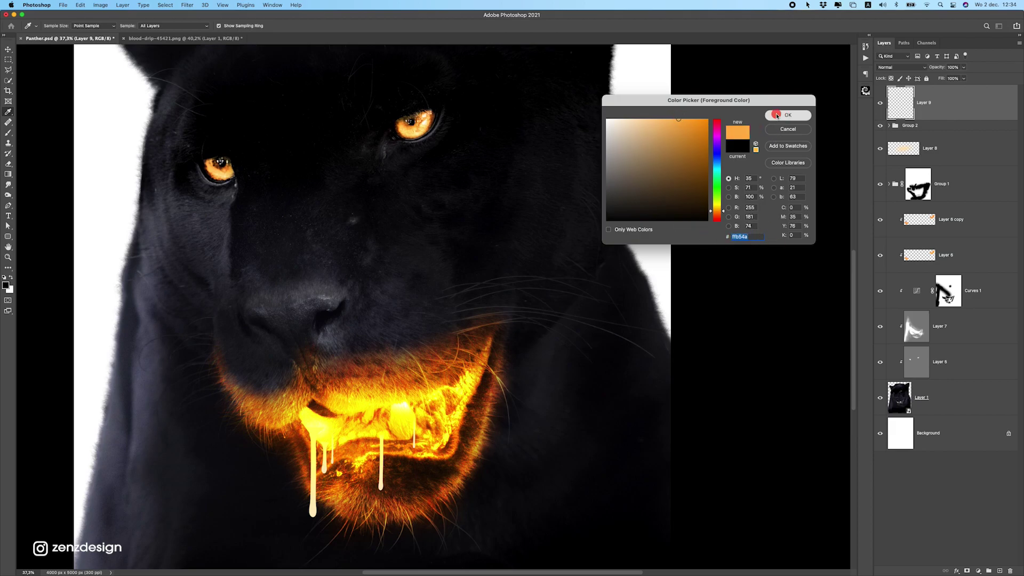
Set the Pen tool's stroke colour to the recently used light orange.
{"action": "key", "text": "p"}
{"action": "left_click", "coordinate": [114, 26]}
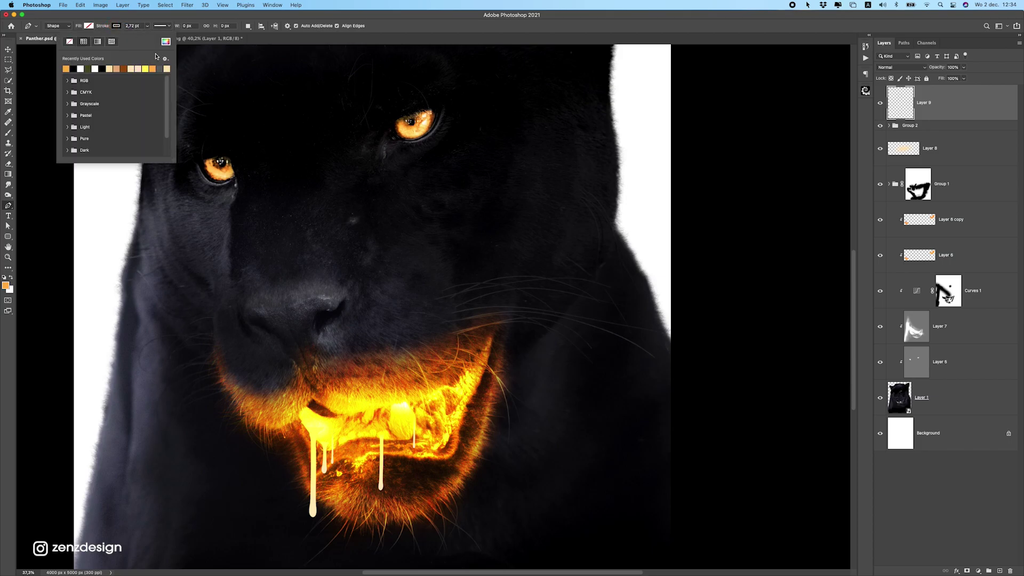
{"action": "left_click", "coordinate": [68, 68]}
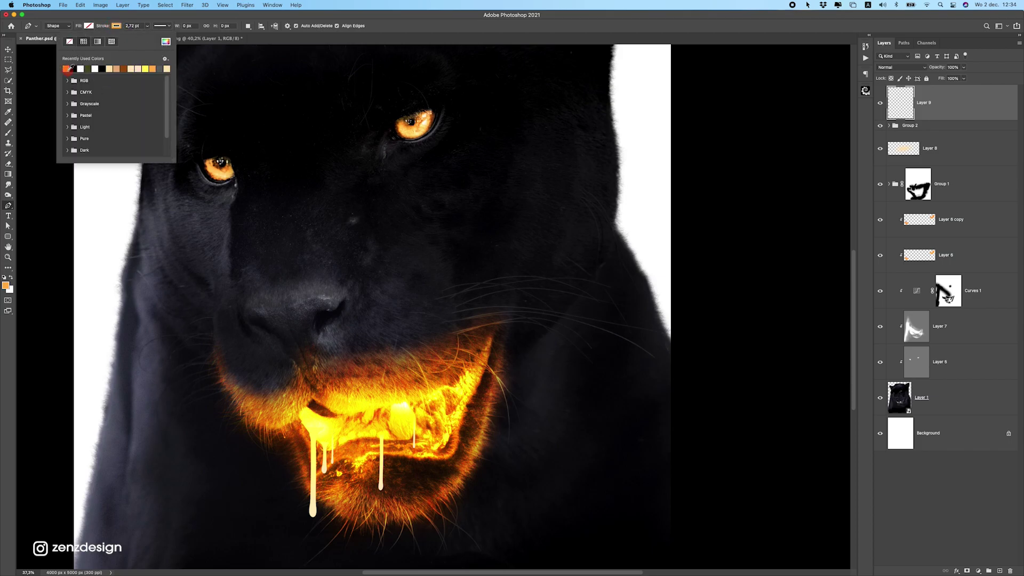
{"action": "left_click", "coordinate": [158, 20]}
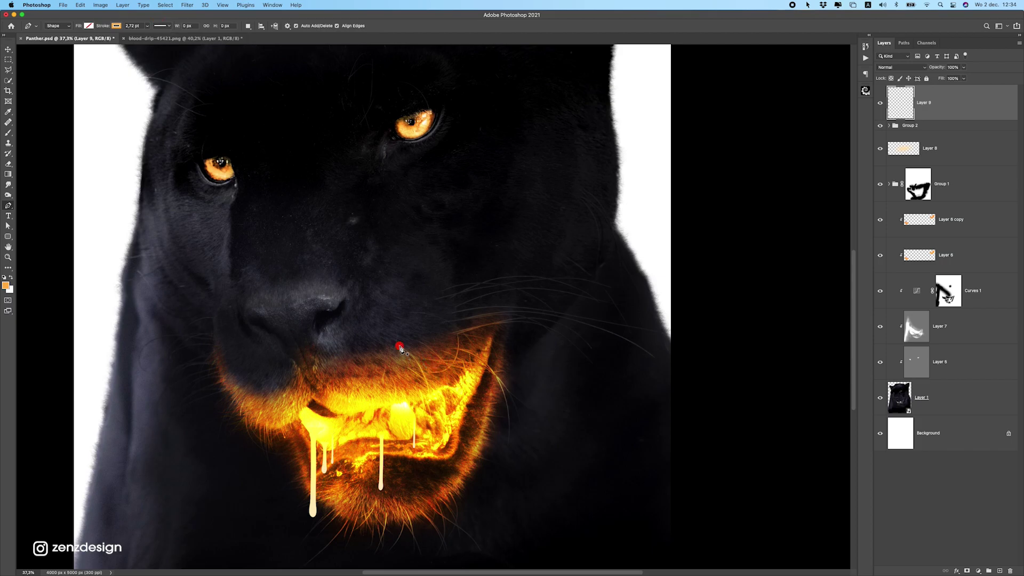
Try to draw a curved whisker from the dark fur edge down over the glowing upper lip, and undo the curve.
{"action": "scroll", "coordinate": [399, 347], "scroll_direction": "up", "scroll_amount": 5}
{"action": "left_click", "coordinate": [393, 323]}
{"action": "scroll", "coordinate": [421, 342], "scroll_direction": "down", "scroll_amount": 3}
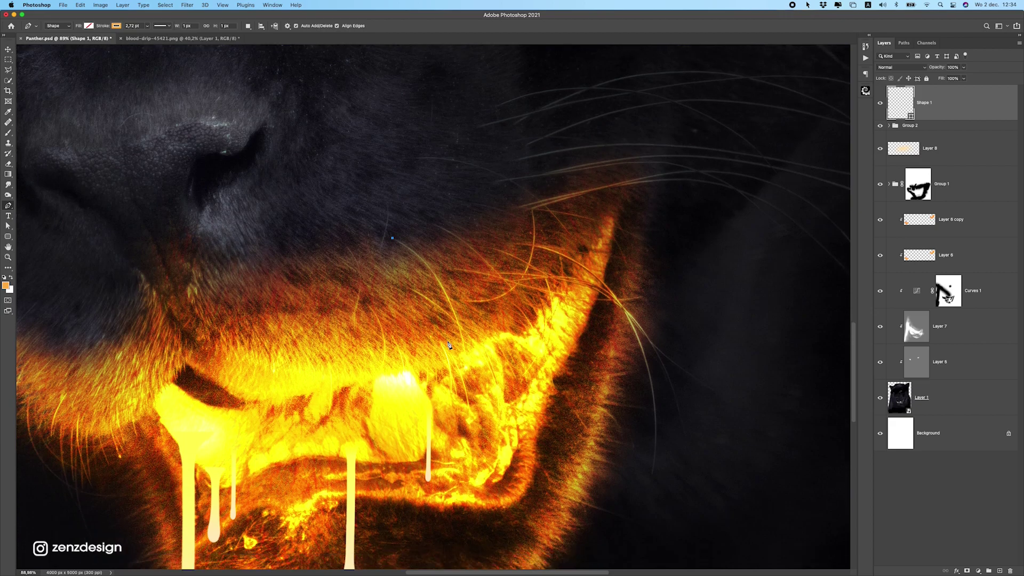
{"action": "left_click_drag", "start_coordinate": [464, 354], "coordinate": [484, 456]}
{"action": "key", "text": "super+z"}
Set the stroke type of the whisker shape to a solid line.
{"action": "left_click_drag", "start_coordinate": [107, 27], "coordinate": [116, 26]}
{"action": "left_click", "coordinate": [116, 27]}
{"action": "left_click", "coordinate": [160, 25]}
{"action": "left_click", "coordinate": [161, 25]}
{"action": "left_click", "coordinate": [160, 54]}
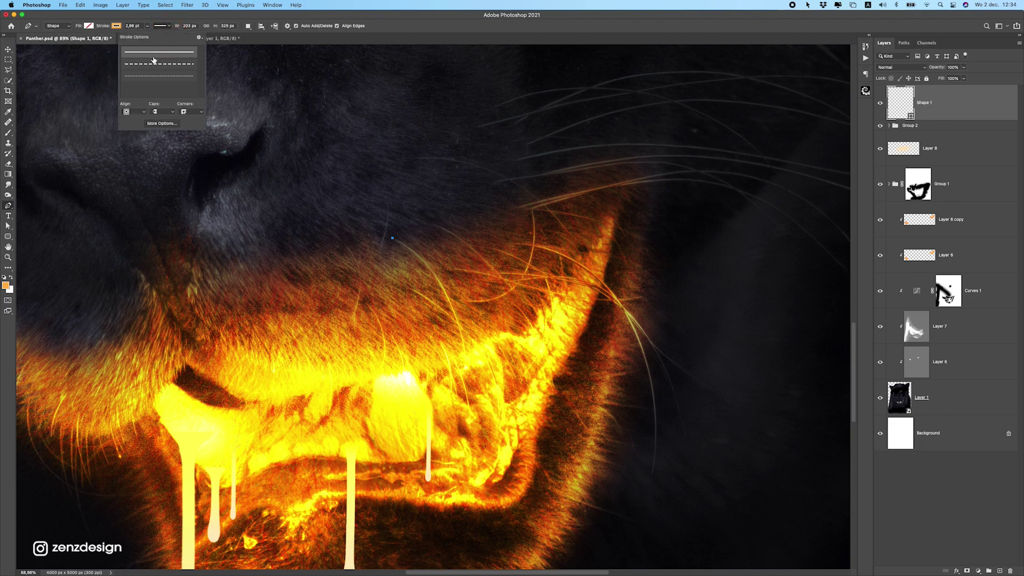
{"action": "left_click", "coordinate": [257, 18]}
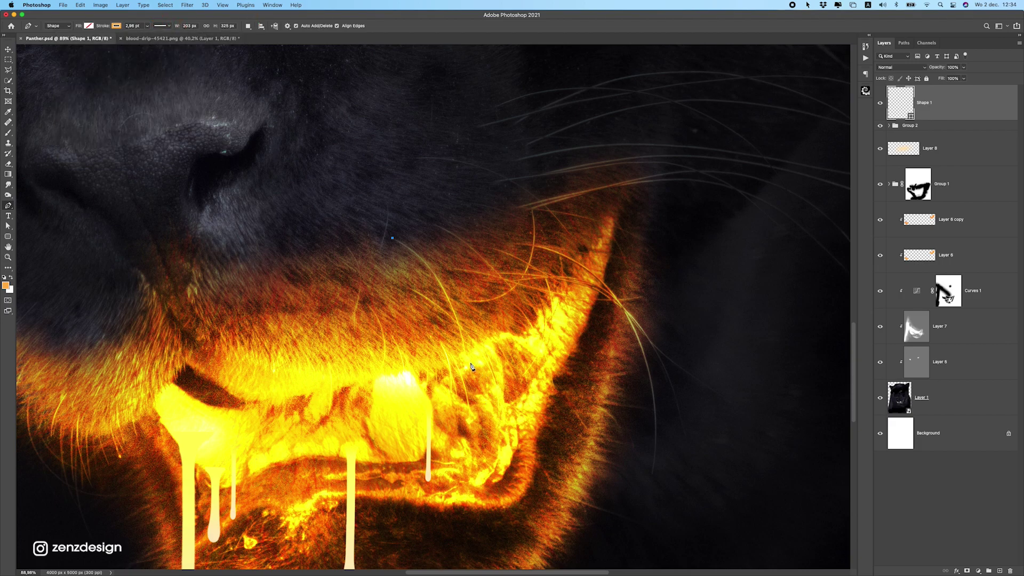
Redraw the whisker curve over the upper lip, about 209 x 323 px, and set its stroke width to 1 pt.
{"action": "left_click_drag", "start_coordinate": [466, 353], "coordinate": [487, 406]}
{"action": "left_click_drag", "start_coordinate": [503, 460], "coordinate": [484, 448]}
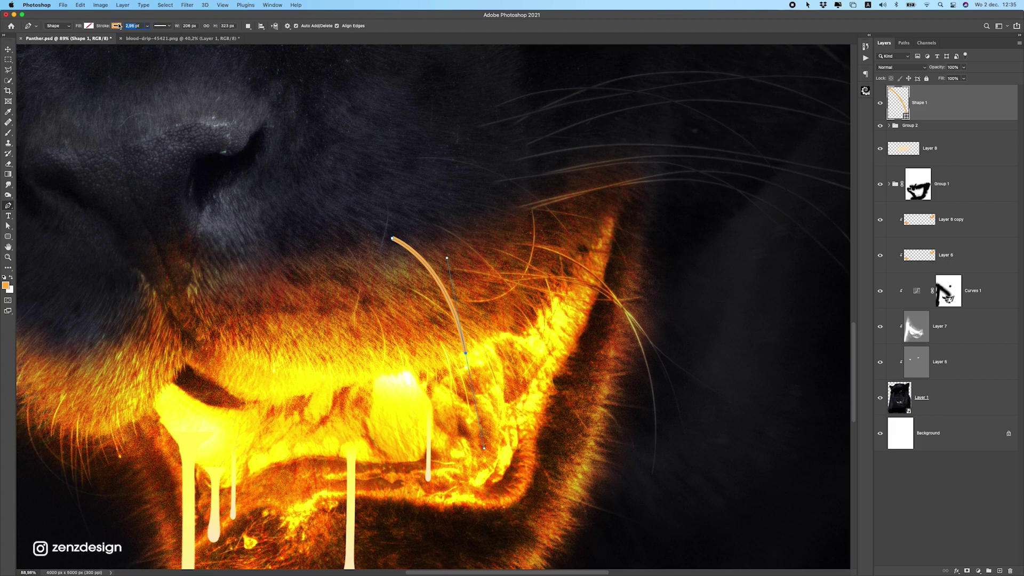
{"action": "type", "text": "1"}
{"action": "key", "text": "Return"}
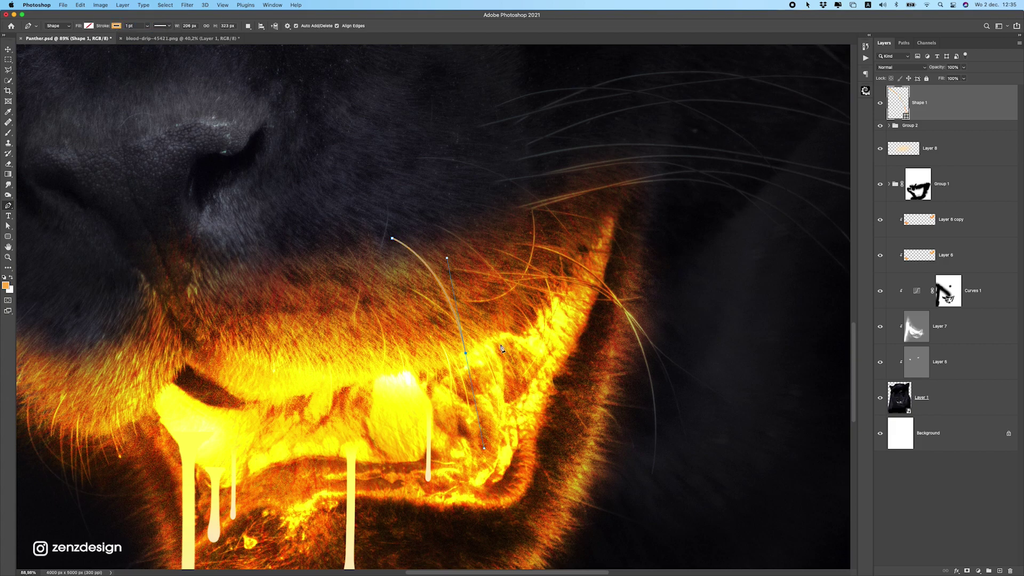
Reduce the stroke width to 0,5 pt and delete the trial whisker path.
{"action": "left_click", "coordinate": [128, 25]}
{"action": "type", "text": "0,5"}
{"action": "key", "text": "Return"}
{"action": "key", "text": "BackSpace"}
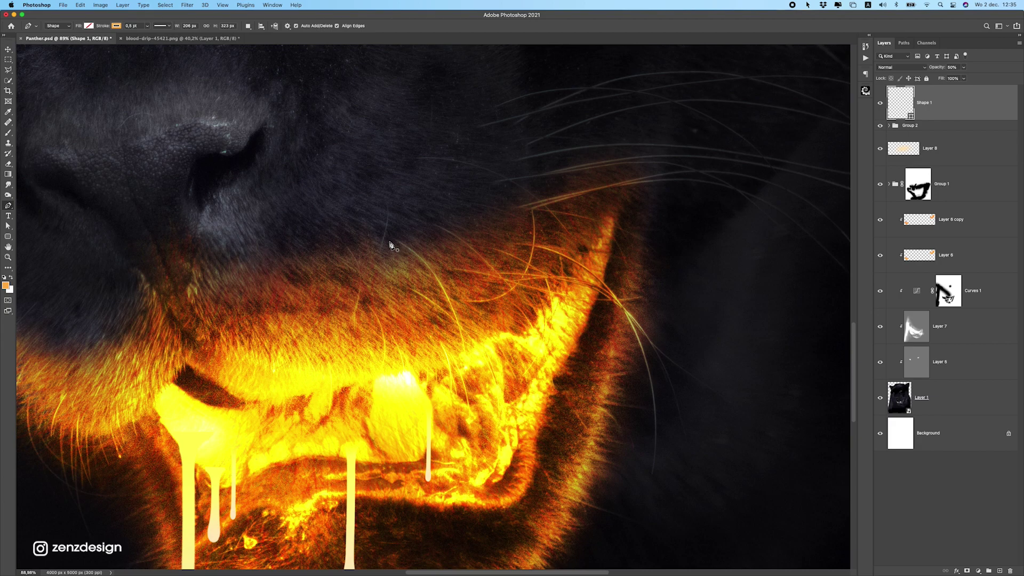
Draw a fresh curved whisker over the upper lip, about 209 x 337 px, and check it with the path outline hidden.
{"action": "left_click", "coordinate": [392, 238]}
{"action": "left_click_drag", "start_coordinate": [466, 358], "coordinate": [479, 452]}
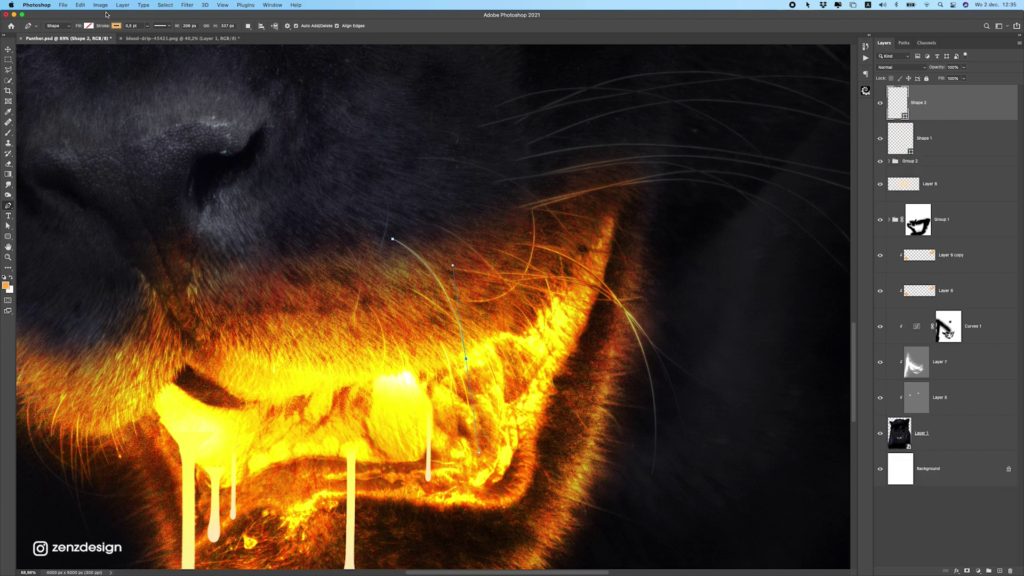
{"action": "left_click", "coordinate": [6, 48]}
{"action": "left_click_drag", "start_coordinate": [456, 277], "coordinate": [456, 278]}
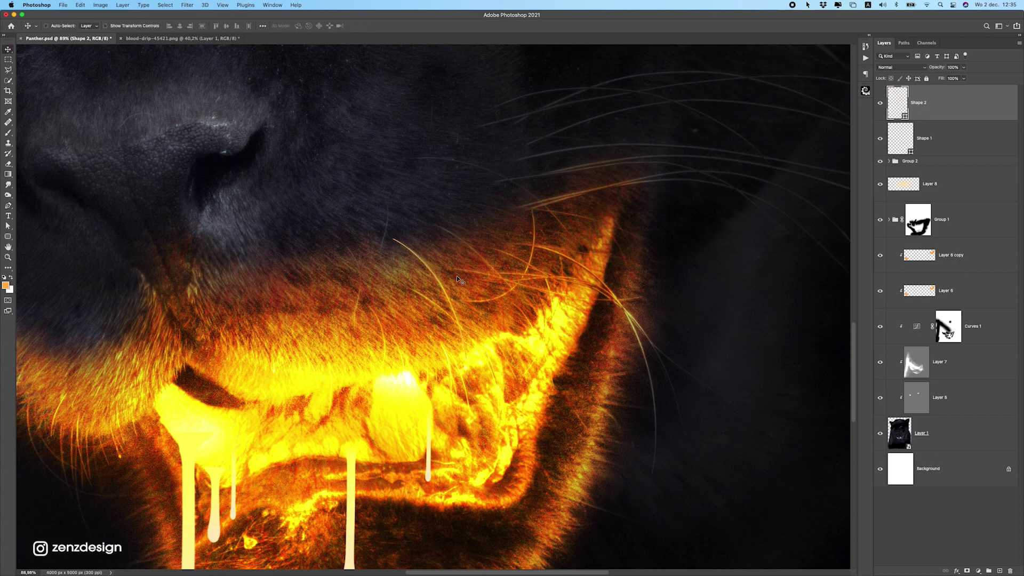
{"action": "scroll", "coordinate": [469, 298], "scroll_direction": "down", "scroll_amount": 5}
{"action": "scroll", "coordinate": [516, 249], "scroll_direction": "up", "scroll_amount": 2}
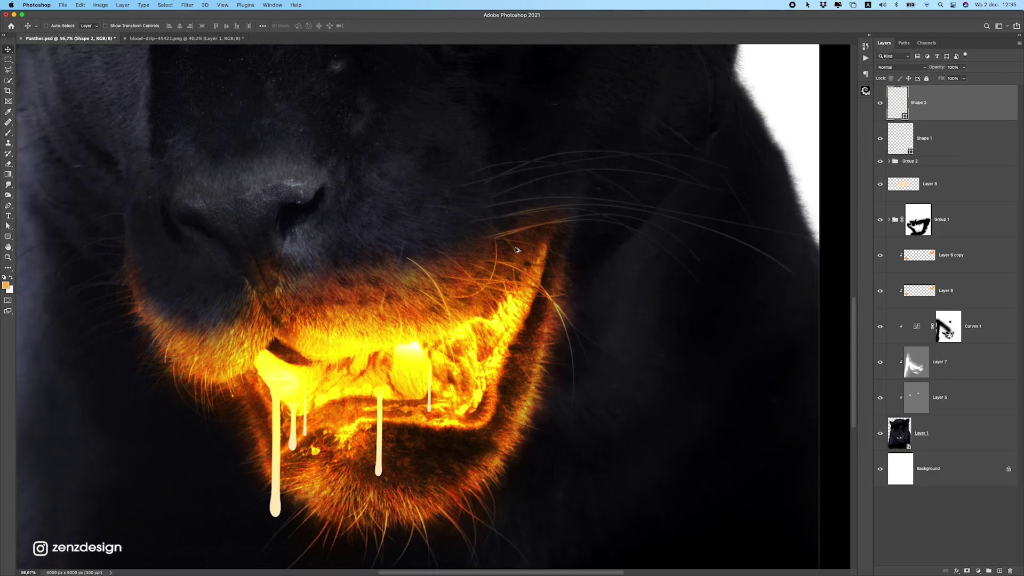
On a new layer, draw a second curved whisker with the Pen tool nearer the mouth corner, about 248 x 213 px.
{"action": "left_click", "coordinate": [9, 207]}
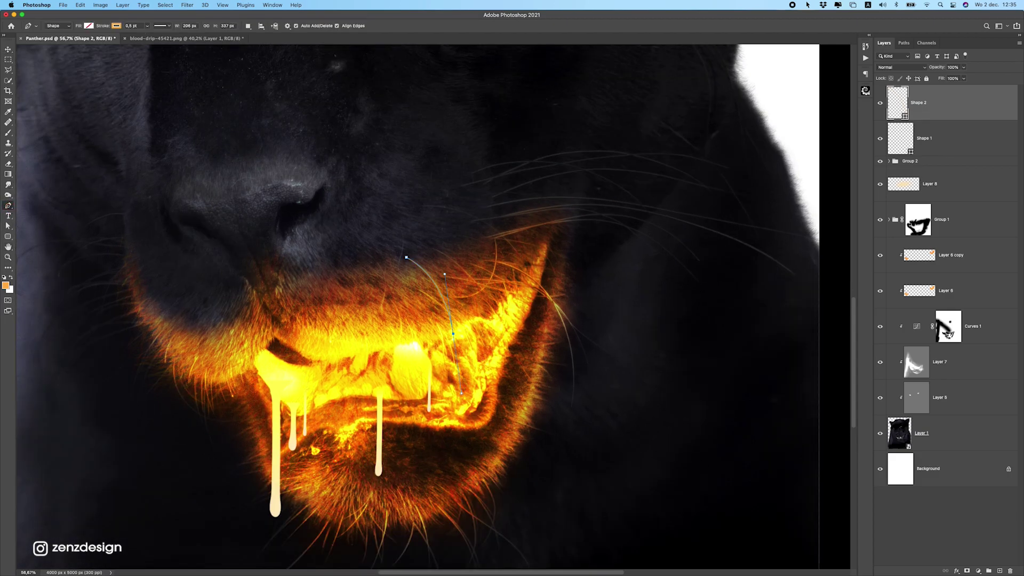
{"action": "left_click", "coordinate": [1000, 570]}
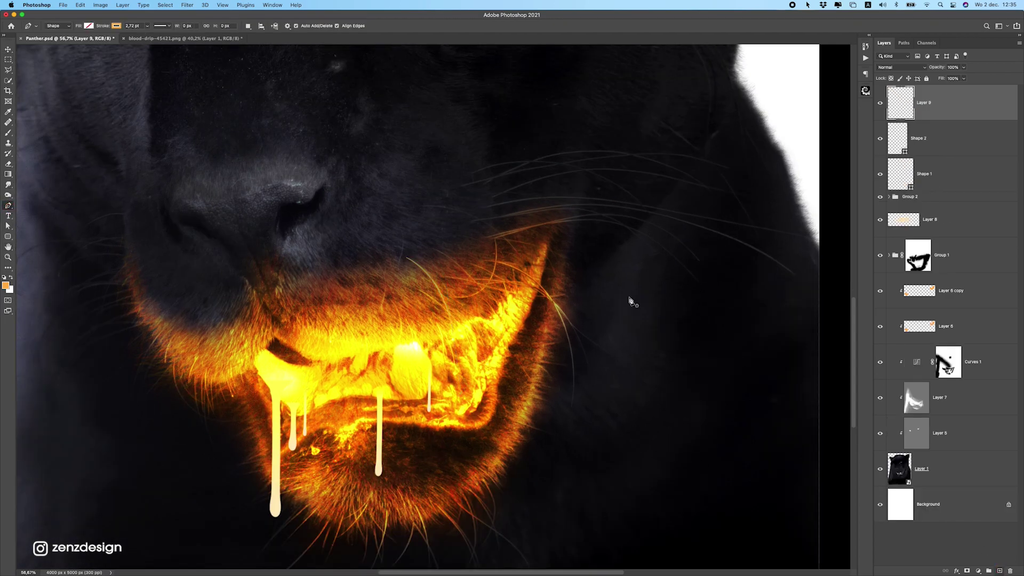
{"action": "scroll", "coordinate": [433, 254], "scroll_direction": "up", "scroll_amount": 4}
{"action": "left_click", "coordinate": [425, 241]}
{"action": "mouse_move", "coordinate": [551, 353]}
{"action": "left_mouse_down"}
{"action": "mouse_move", "coordinate": [592, 427]}
{"action": "mouse_move", "coordinate": [613, 434]}
{"action": "left_mouse_up"}
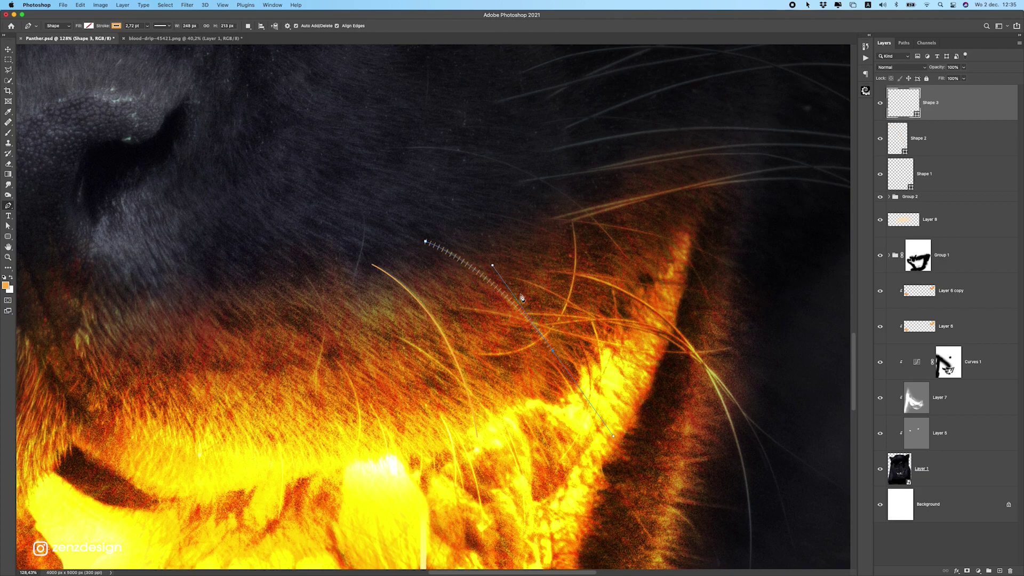
Give the second whisker a solid stroke as thin as the first one's, and add a new layer on top.
{"action": "left_click", "coordinate": [114, 26]}
{"action": "left_click", "coordinate": [160, 26]}
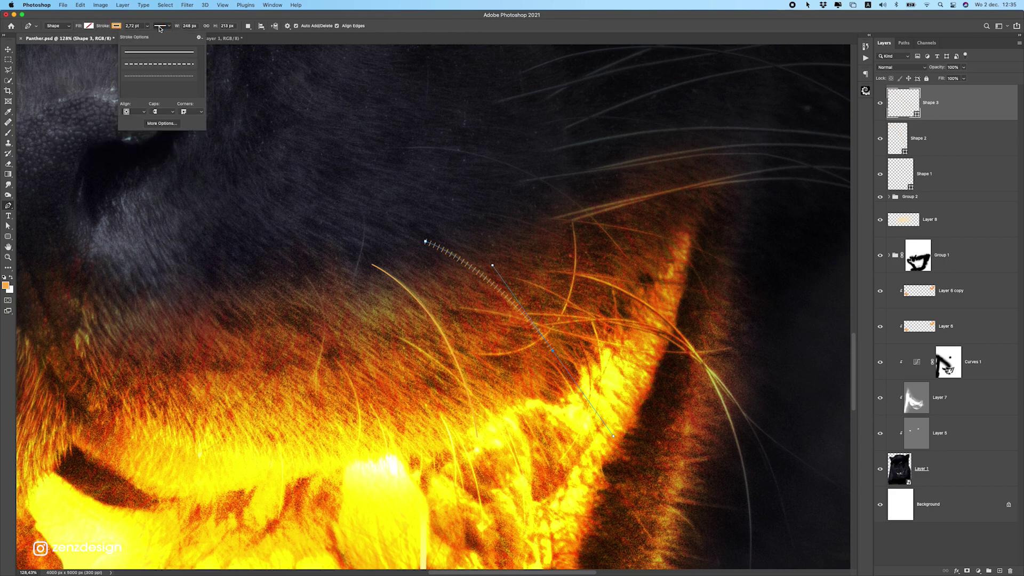
{"action": "left_click", "coordinate": [144, 51]}
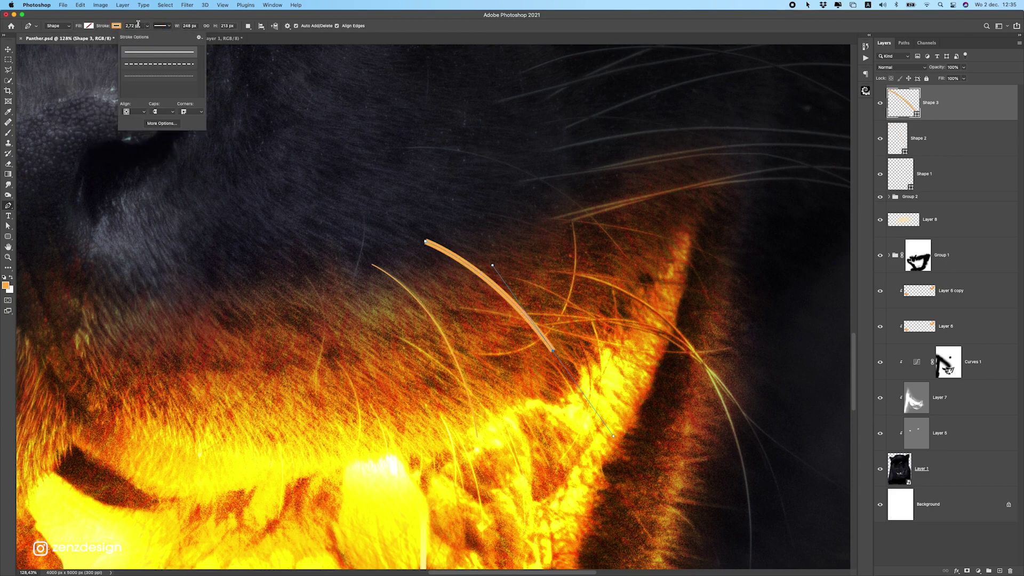
{"action": "left_click", "coordinate": [138, 25]}
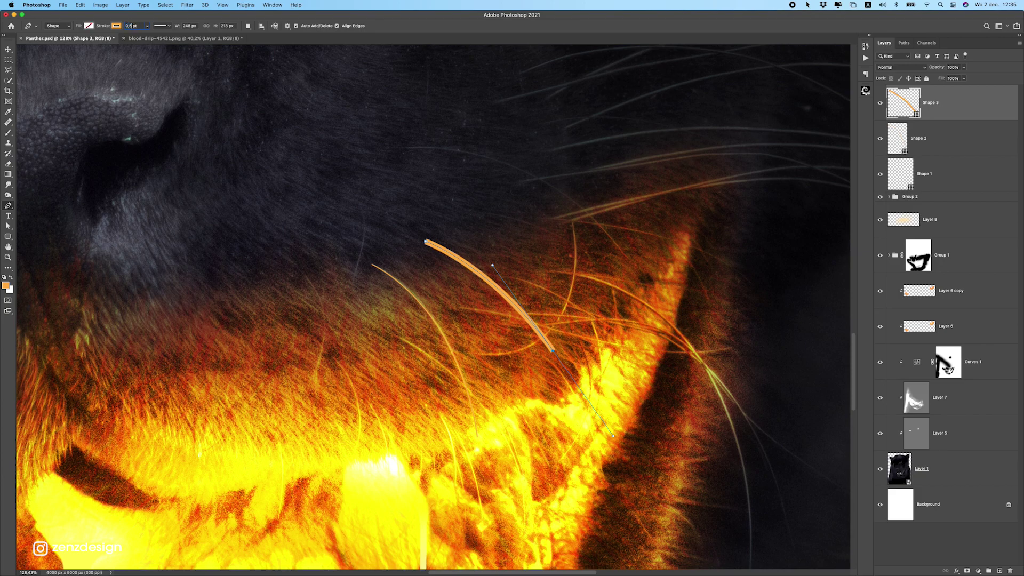
{"action": "key", "text": "Return"}
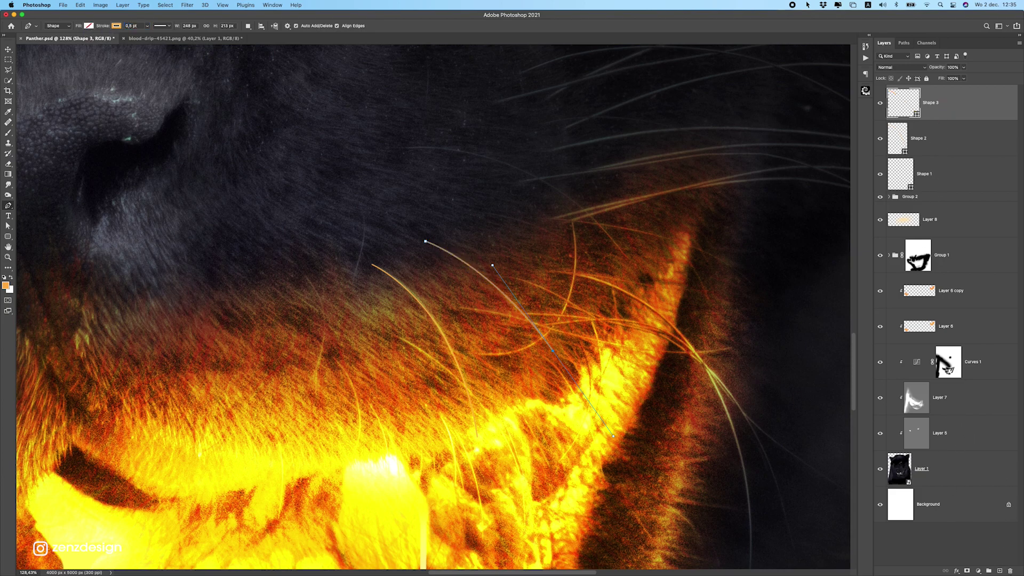
{"action": "left_click", "coordinate": [1000, 571]}
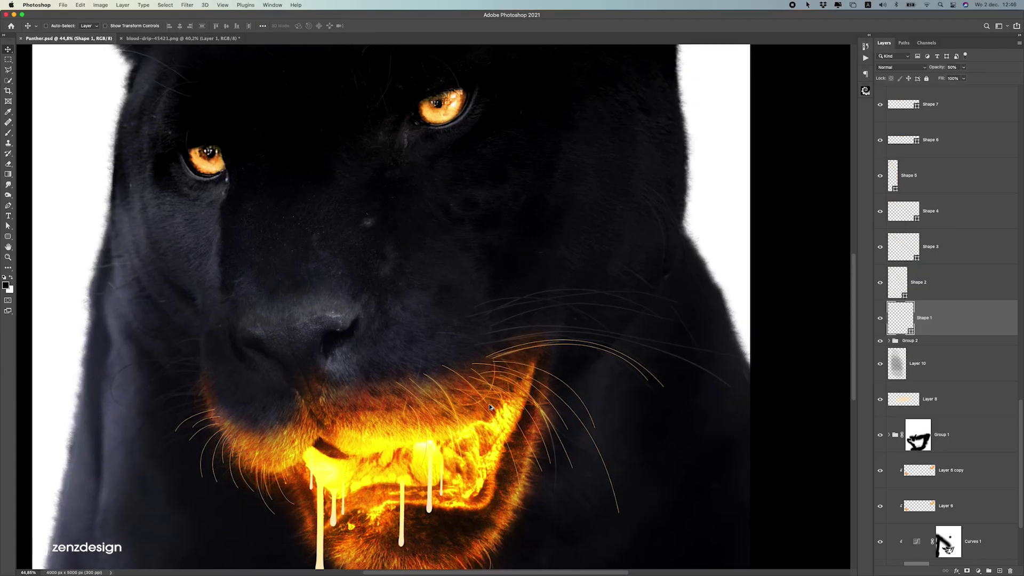
Group the empty top layer with all whisker shape layers down to Shape 1, and compare the image with the group hidden and shown.
{"action": "scroll", "coordinate": [483, 393], "scroll_direction": "up", "scroll_amount": 5}
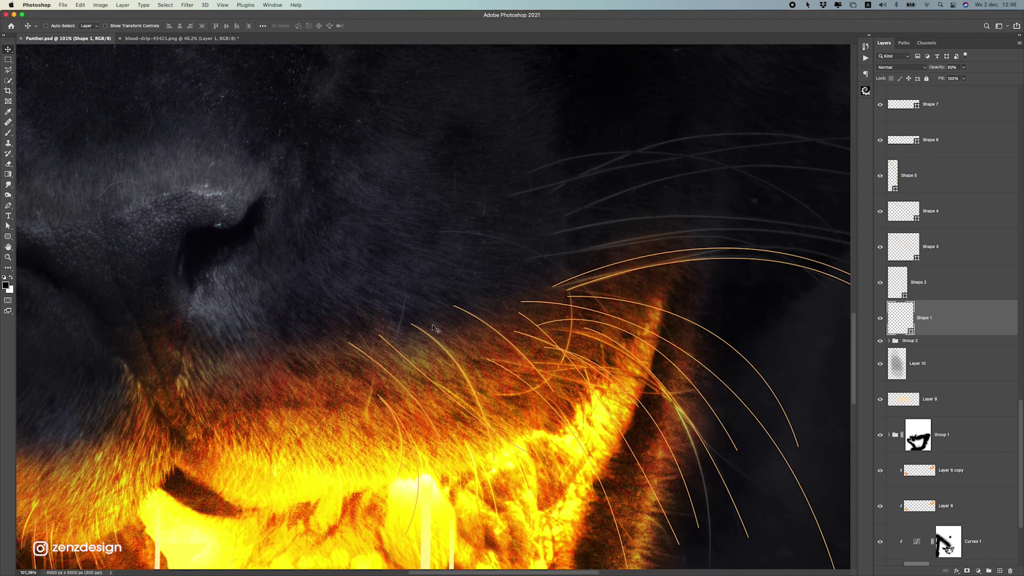
{"action": "scroll", "coordinate": [427, 329], "scroll_direction": "down", "scroll_amount": 3}
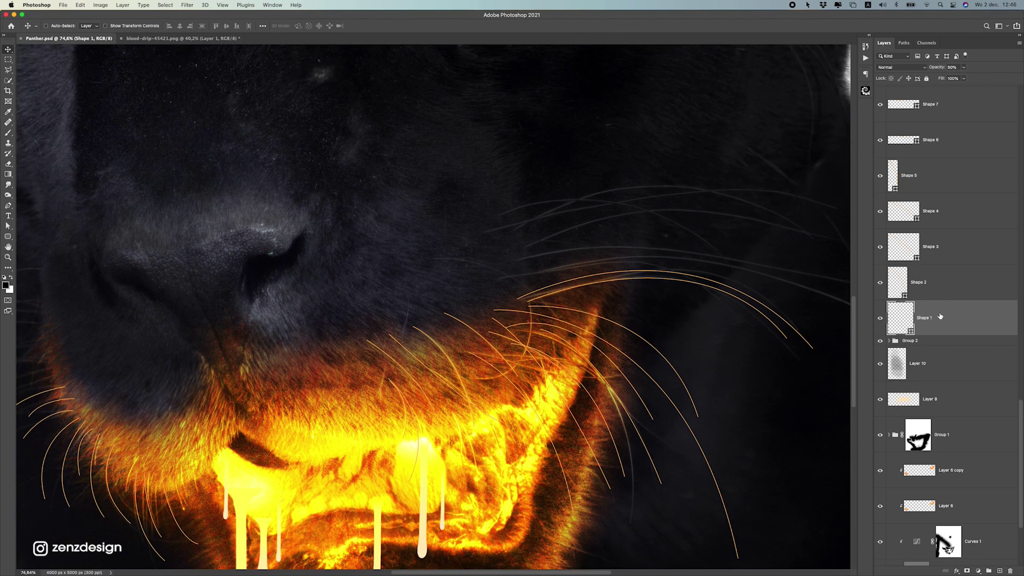
{"action": "scroll", "coordinate": [914, 320], "scroll_direction": "up", "scroll_amount": 2}
{"action": "scroll", "coordinate": [949, 347], "scroll_direction": "up", "scroll_amount": 2}
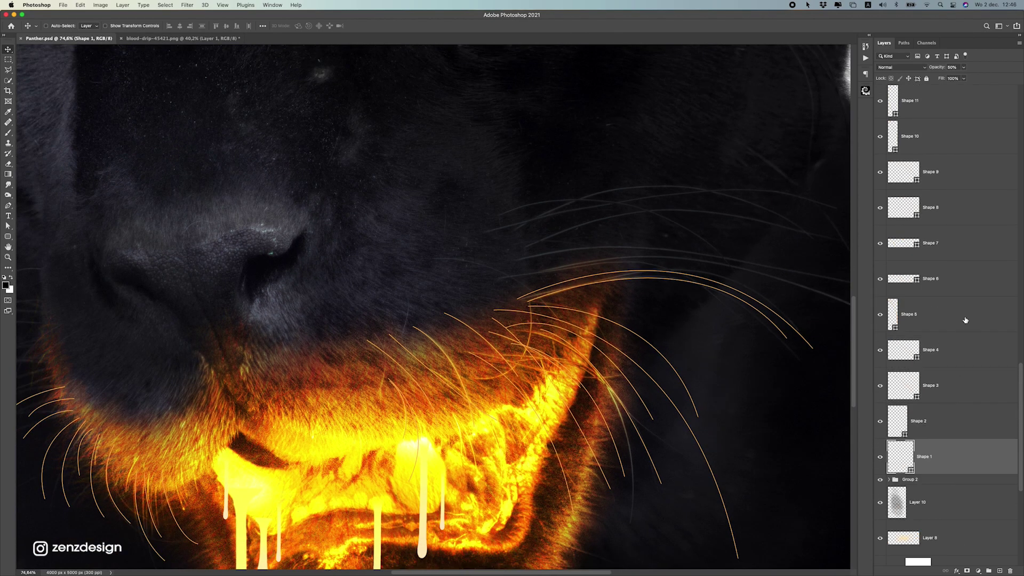
{"action": "scroll", "coordinate": [948, 122], "scroll_direction": "up", "scroll_amount": 7}
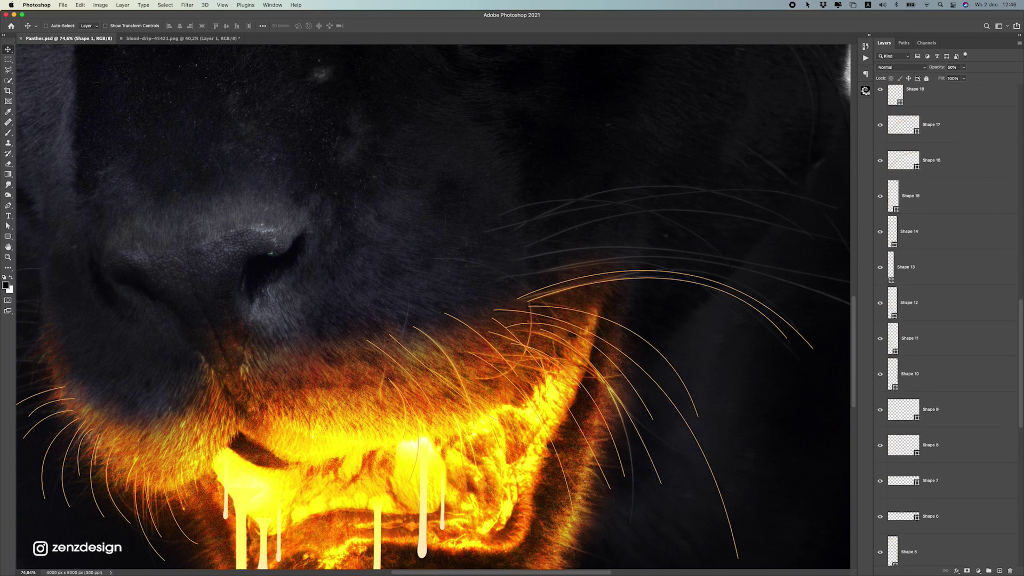
{"action": "left_click_drag", "start_coordinate": [1021, 308], "coordinate": [1003, 85]}
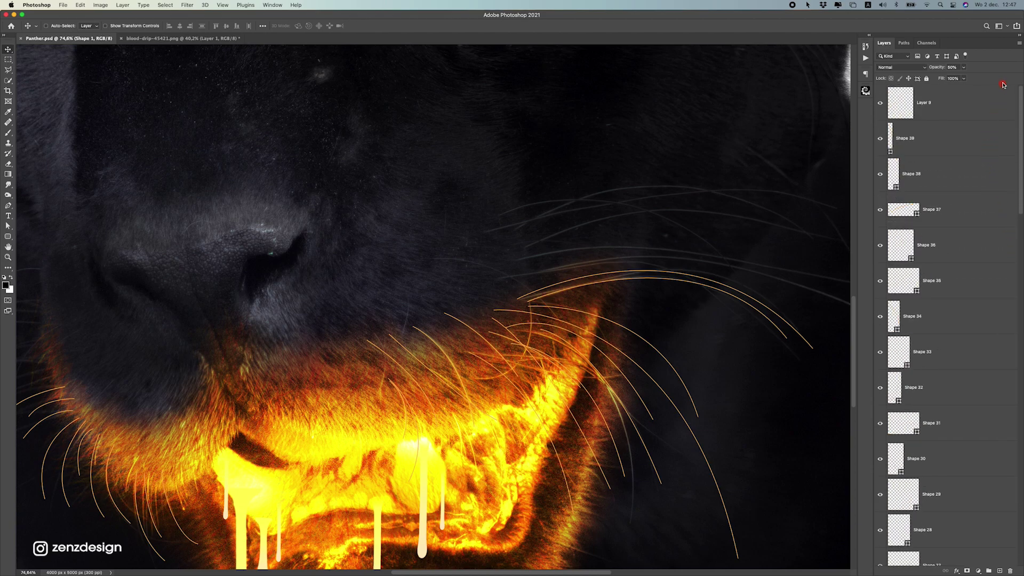
{"action": "left_click", "coordinate": [947, 102], "text": "shift"}
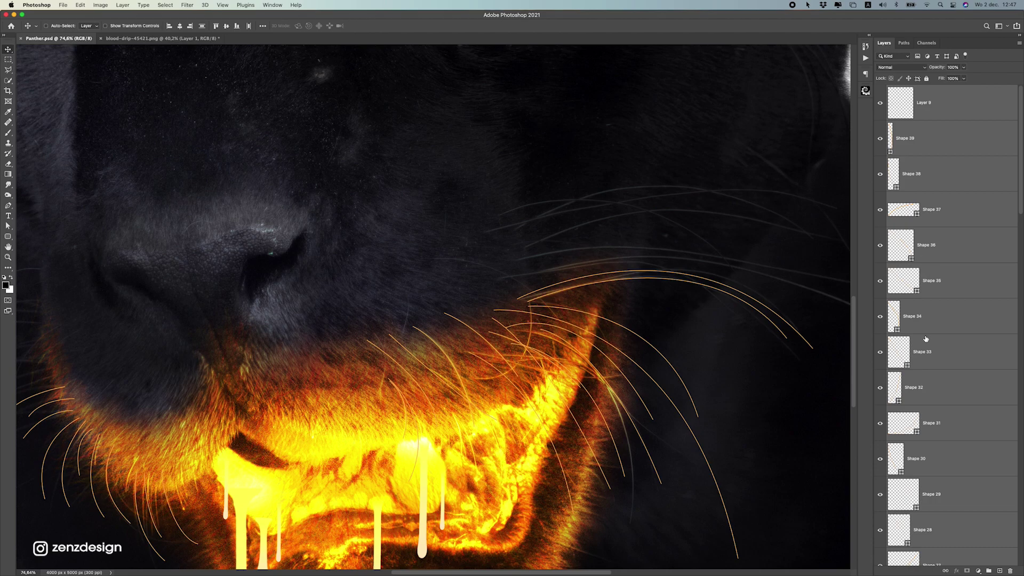
{"action": "left_click", "coordinate": [990, 571]}
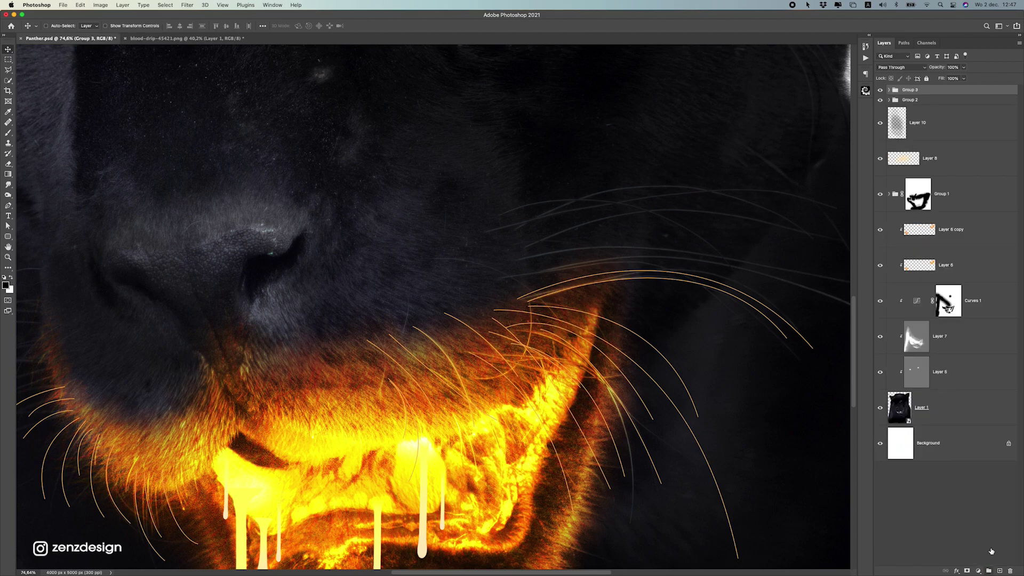
{"action": "left_click", "coordinate": [880, 90]}
{"action": "left_click", "coordinate": [880, 90]}
Add a layer mask to the whisker group and set up a black Soft Round brush at 100% opacity.
{"action": "left_click", "coordinate": [967, 571]}
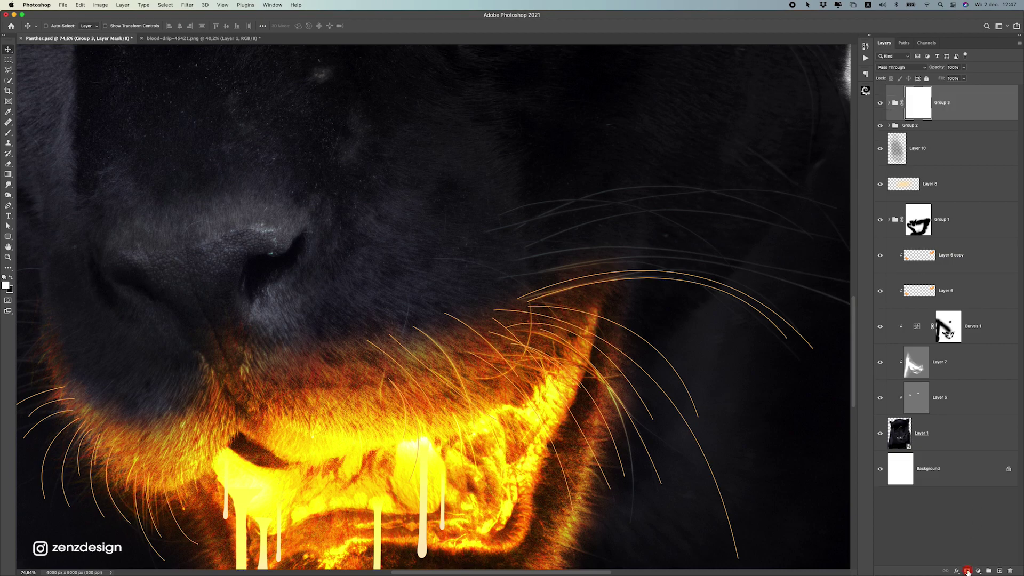
{"action": "key", "text": "b"}
{"action": "left_click", "coordinate": [11, 277]}
{"action": "left_click", "coordinate": [52, 26]}
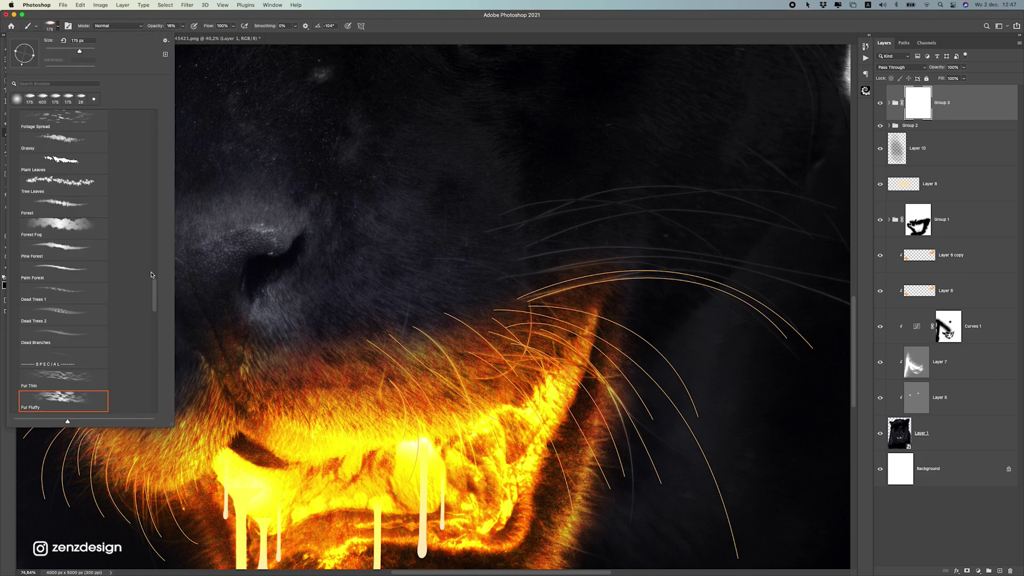
{"action": "scroll", "coordinate": [150, 297], "scroll_direction": "up", "scroll_amount": 15}
{"action": "left_click", "coordinate": [64, 132]}
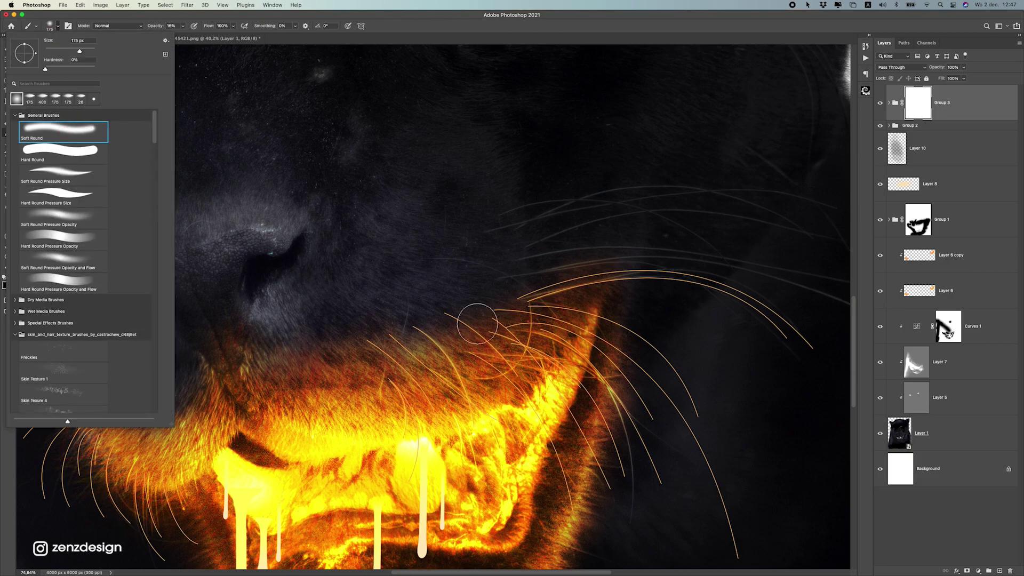
{"action": "left_click", "coordinate": [424, 317]}
{"action": "left_click_drag", "start_coordinate": [183, 25], "coordinate": [219, 37]}
Paint black on the group mask with a progressively smaller brush to blend the whisker roots along the upper lip into the fur.
{"action": "mouse_move", "coordinate": [429, 301]}
{"action": "left_mouse_down"}
{"action": "mouse_move", "coordinate": [467, 301]}
{"action": "mouse_move", "coordinate": [382, 317]}
{"action": "mouse_move", "coordinate": [460, 300]}
{"action": "left_mouse_up"}
{"action": "key", "text": "["}
{"action": "key", "text": "["}
{"action": "key", "text": "bracketleft"}
{"action": "key", "text": "bracketleft"}
{"action": "key", "text": "bracketleft"}
{"action": "key", "text": "bracketleft"}
{"action": "key", "text": "bracketleft"}
{"action": "key", "text": "bracketleft"}
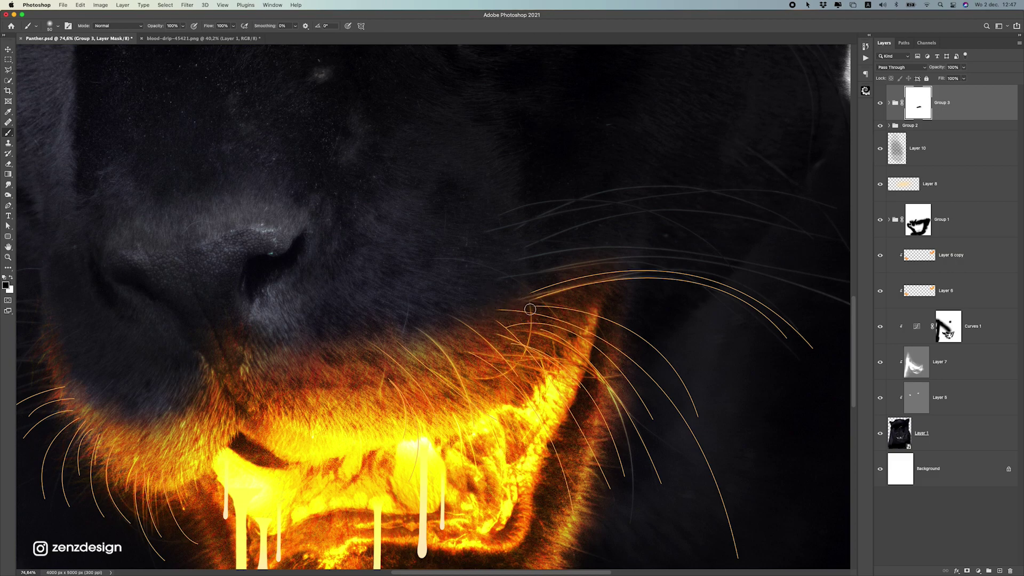
{"action": "left_click_drag", "start_coordinate": [511, 325], "coordinate": [505, 326]}
{"action": "left_click", "coordinate": [469, 304]}
{"action": "left_click", "coordinate": [374, 374]}
Paint black on the group mask over the whisker roots along the left side of the muzzle.
{"action": "scroll", "coordinate": [411, 327], "scroll_direction": "down", "scroll_amount": 5}
{"action": "scroll", "coordinate": [411, 327], "scroll_direction": "left", "scroll_amount": 4}
{"action": "mouse_move", "coordinate": [161, 249]}
{"action": "left_mouse_down"}
{"action": "mouse_move", "coordinate": [188, 299]}
{"action": "mouse_move", "coordinate": [212, 295]}
{"action": "mouse_move", "coordinate": [210, 328]}
{"action": "mouse_move", "coordinate": [250, 342]}
{"action": "left_mouse_up"}
{"action": "left_click_drag", "start_coordinate": [309, 414], "coordinate": [256, 441]}
{"action": "left_click_drag", "start_coordinate": [305, 415], "coordinate": [243, 444]}
{"action": "mouse_move", "coordinate": [293, 417]}
{"action": "left_mouse_down"}
{"action": "mouse_move", "coordinate": [274, 425]}
{"action": "mouse_move", "coordinate": [252, 410]}
{"action": "mouse_move", "coordinate": [282, 399]}
{"action": "mouse_move", "coordinate": [225, 398]}
{"action": "mouse_move", "coordinate": [231, 418]}
{"action": "left_mouse_up"}
{"action": "left_click_drag", "start_coordinate": [196, 387], "coordinate": [211, 400]}
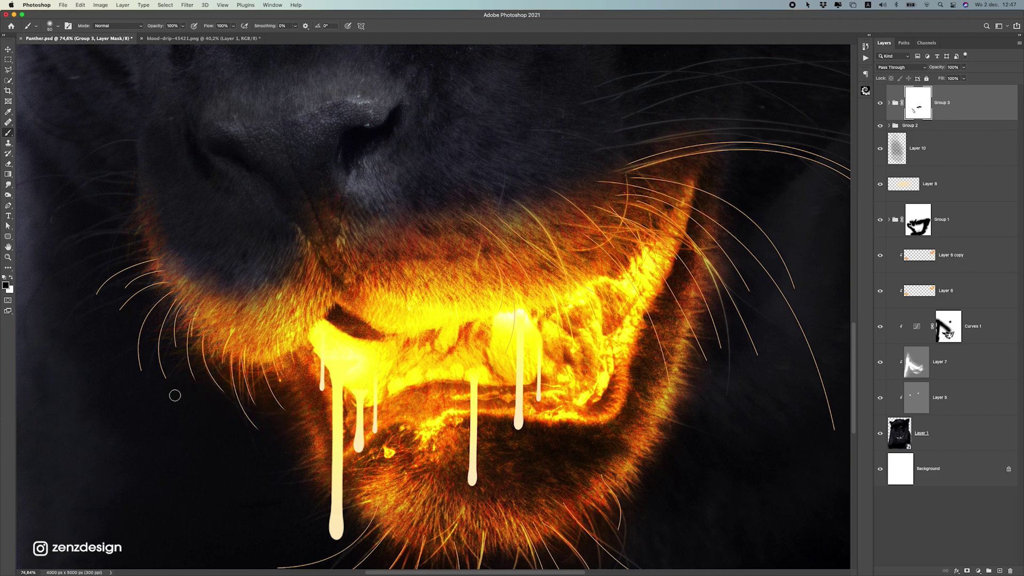
Paint black on the whisker group mask along the muzzle's left edge, and set the whisker group's opacity to 83%.
{"action": "left_click_drag", "start_coordinate": [173, 345], "coordinate": [166, 367]}
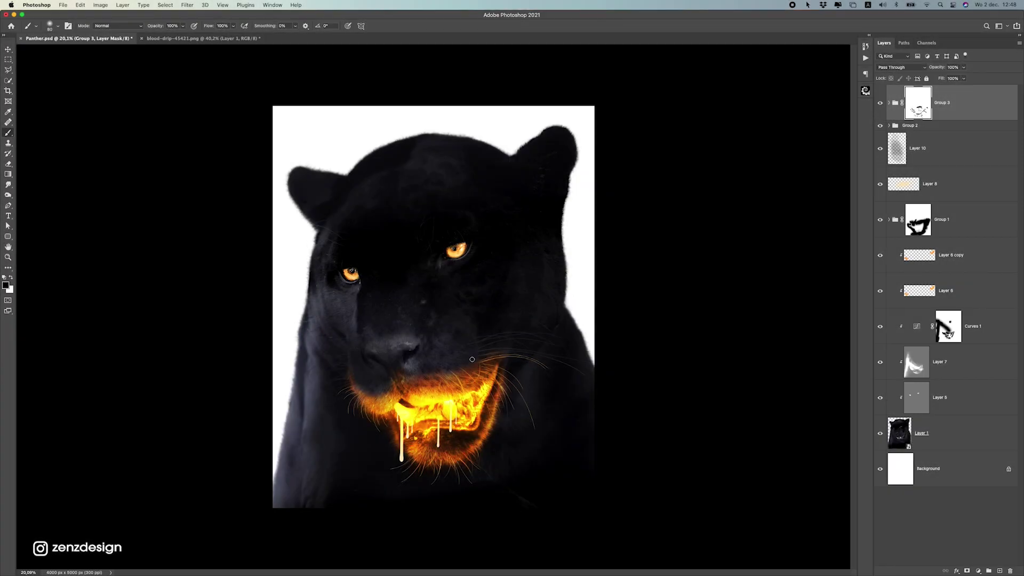
{"action": "left_click", "coordinate": [963, 68]}
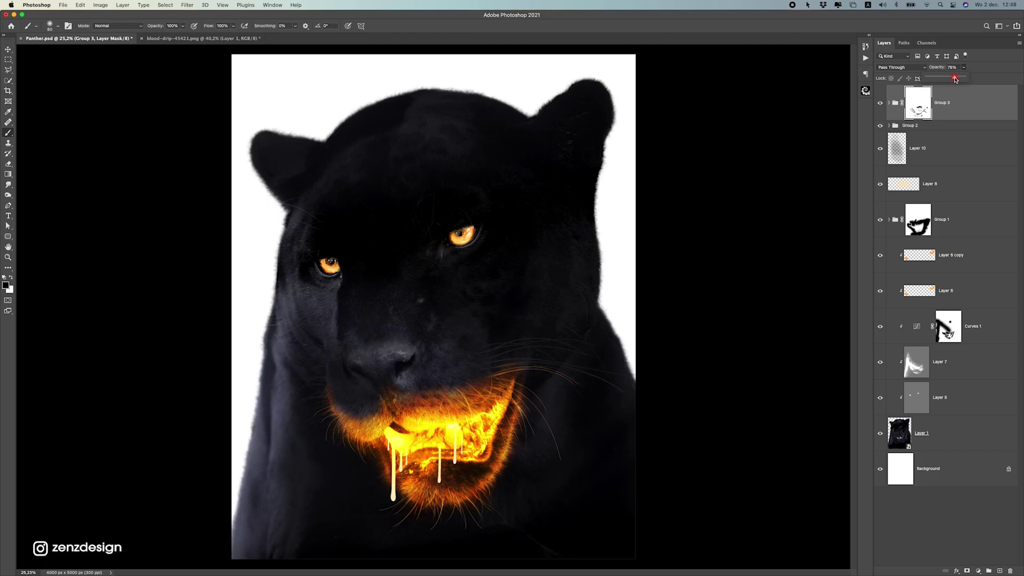
{"action": "scroll", "coordinate": [489, 338], "scroll_direction": "down", "scroll_amount": 5}
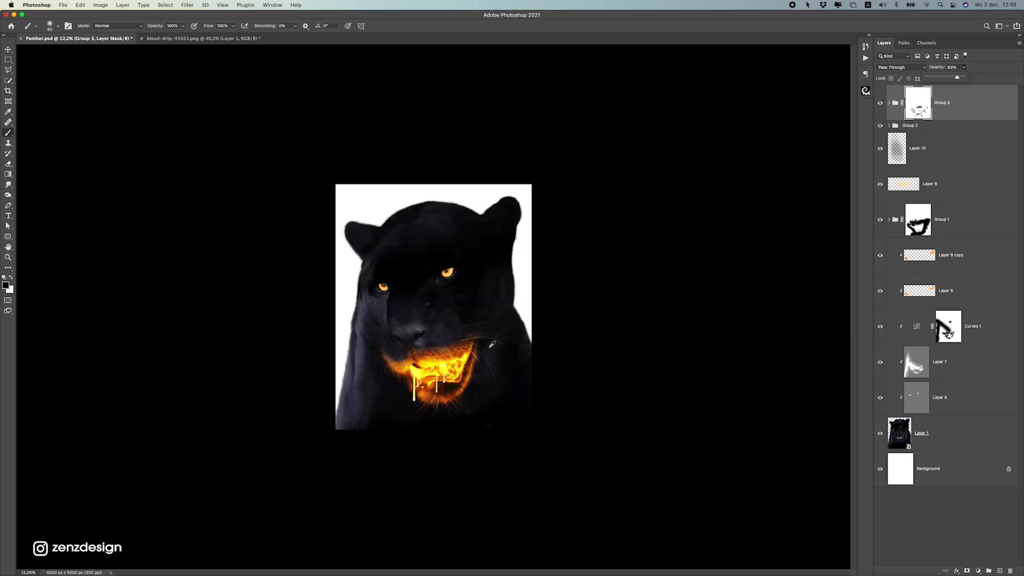
{"action": "scroll", "coordinate": [493, 345], "scroll_direction": "up", "scroll_amount": 5}
{"action": "scroll", "coordinate": [456, 368], "scroll_direction": "up", "scroll_amount": 5}
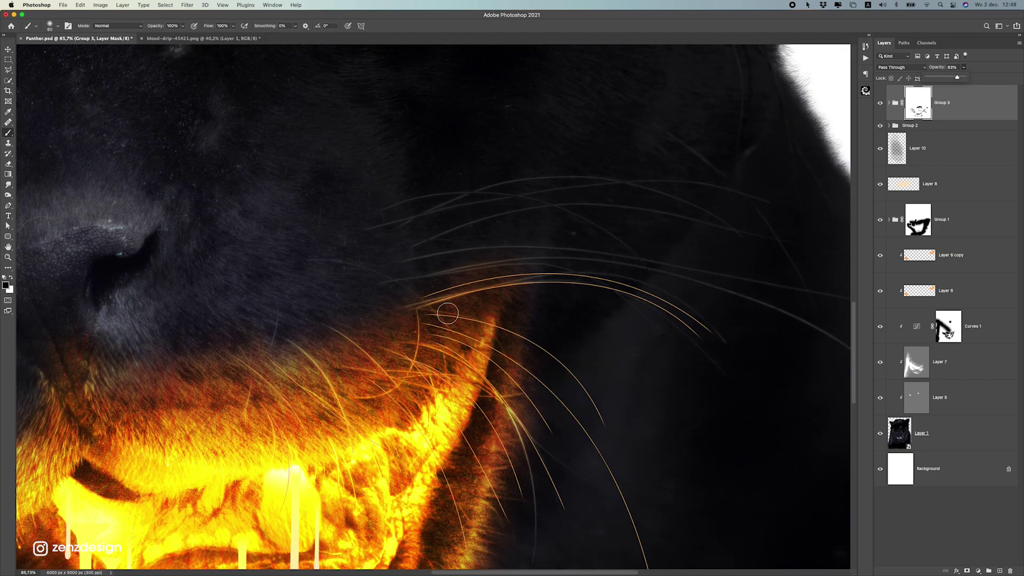
{"action": "scroll", "coordinate": [504, 298], "scroll_direction": "down", "scroll_amount": 5}
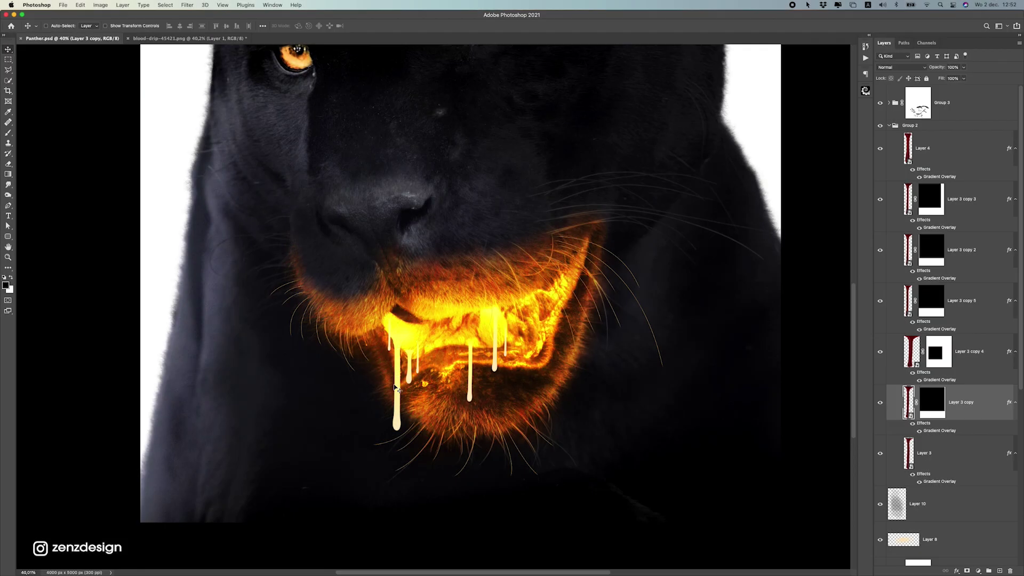
Select the drip group (Group 2) and compare the image with the drips hidden and shown.
{"action": "scroll", "coordinate": [582, 368], "scroll_direction": "up", "scroll_amount": 1}
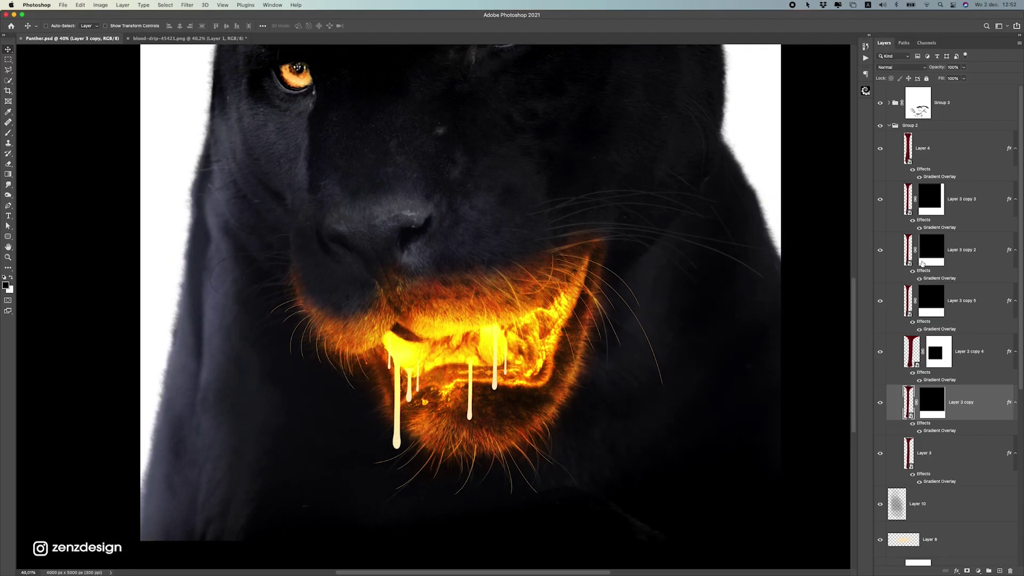
{"action": "left_click", "coordinate": [919, 126]}
{"action": "left_click", "coordinate": [880, 125]}
{"action": "left_click", "coordinate": [880, 125]}
Choose the Smudge tool and select Layer 3, hiding and showing it to check which drip it holds.
{"action": "left_click", "coordinate": [7, 196]}
{"action": "left_click", "coordinate": [7, 185]}
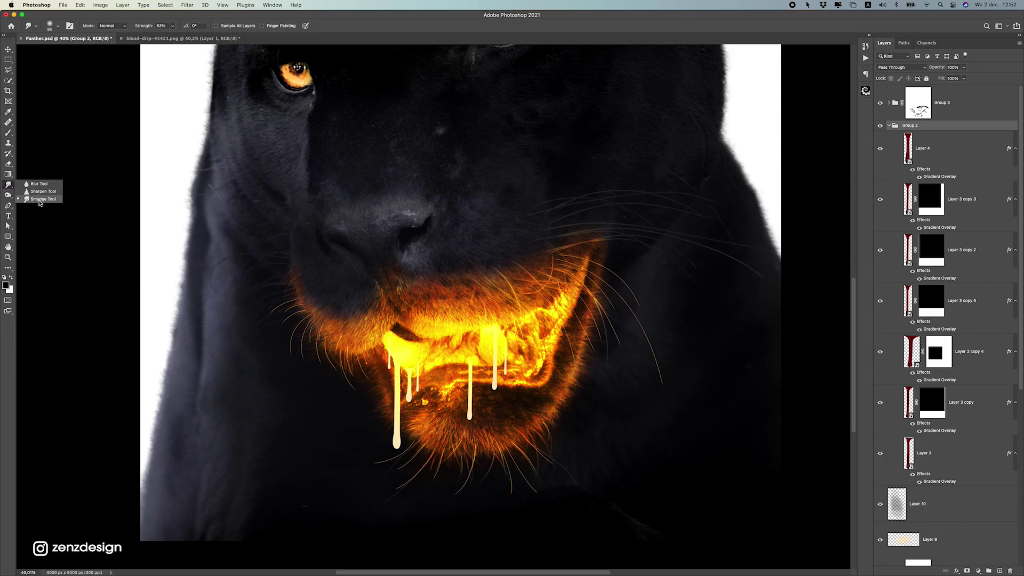
{"action": "left_click", "coordinate": [39, 200]}
{"action": "left_click", "coordinate": [1001, 444]}
{"action": "left_click", "coordinate": [533, 216]}
{"action": "left_click", "coordinate": [533, 214]}
{"action": "left_click", "coordinate": [881, 453]}
{"action": "left_click", "coordinate": [880, 453]}
Try to smudge the long drip in a stroke running down its length.
{"action": "left_click_drag", "start_coordinate": [392, 386], "coordinate": [395, 465]}
{"action": "key", "text": "super+z"}
{"action": "key", "text": "super+z"}
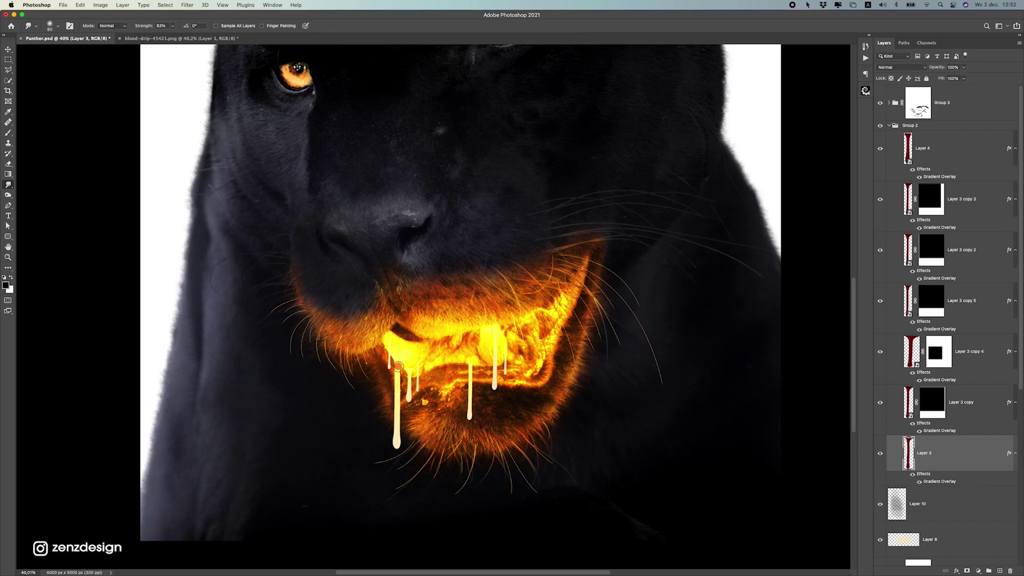
Smudge the long drip's edges into an uneven shape, setting the Smudge strength to 26% for the tip.
{"action": "scroll", "coordinate": [395, 367], "scroll_direction": "up", "scroll_amount": 2}
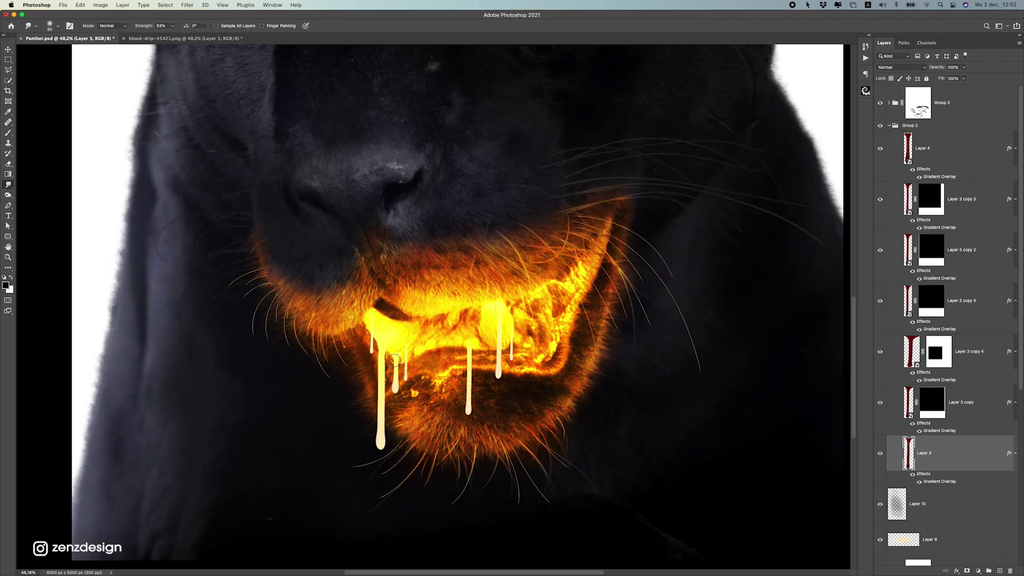
{"action": "left_click_drag", "start_coordinate": [375, 330], "coordinate": [383, 436]}
{"action": "scroll", "coordinate": [398, 398], "scroll_direction": "down", "scroll_amount": 5}
{"action": "scroll", "coordinate": [398, 397], "scroll_direction": "up", "scroll_amount": 5}
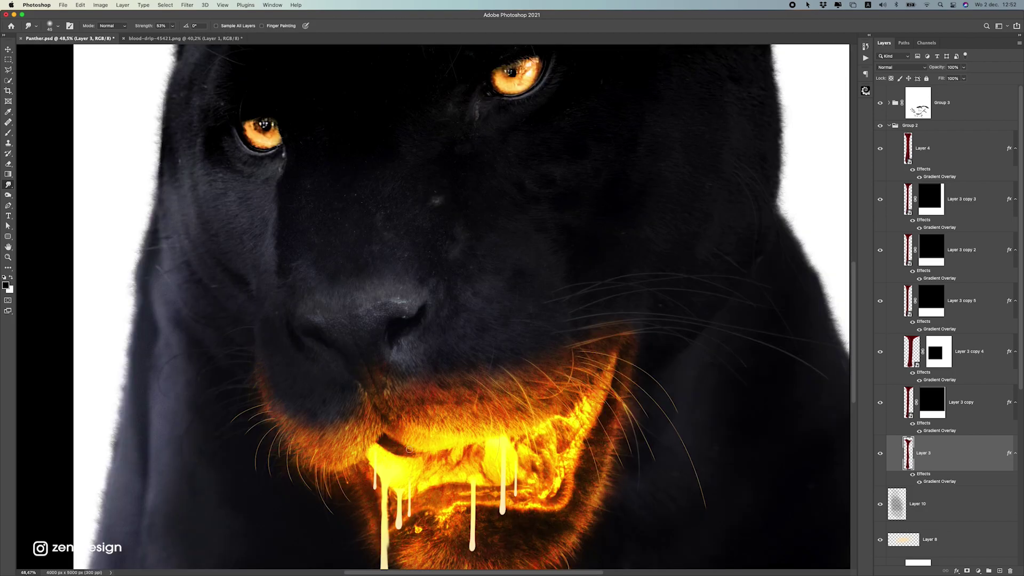
{"action": "scroll", "coordinate": [398, 398], "scroll_direction": "down", "scroll_amount": 5}
{"action": "left_click", "coordinate": [172, 26]}
{"action": "left_click", "coordinate": [411, 390]}
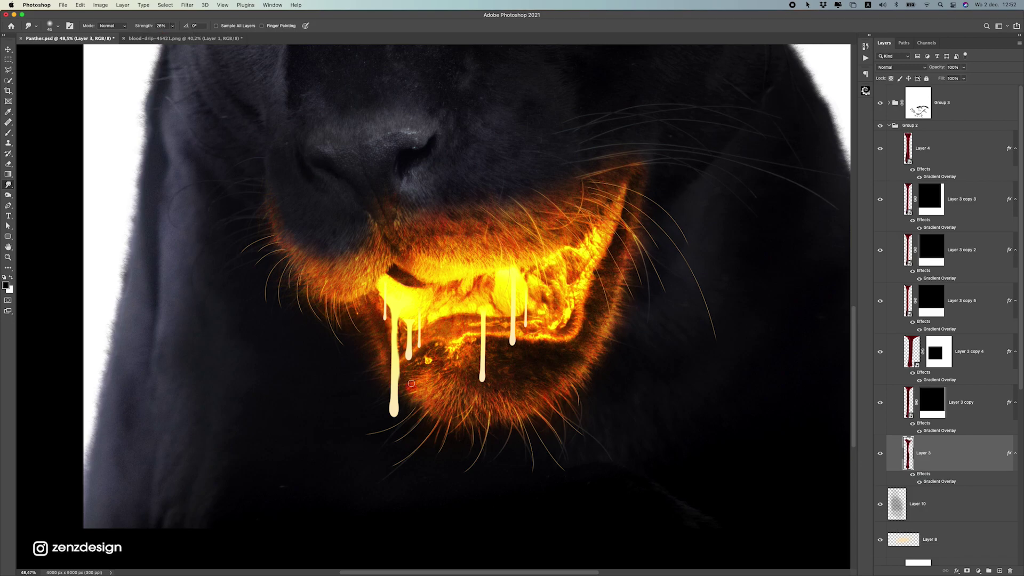
{"action": "mouse_move", "coordinate": [390, 399]}
{"action": "left_mouse_down"}
{"action": "mouse_move", "coordinate": [393, 427]}
{"action": "mouse_move", "coordinate": [393, 411]}
{"action": "left_mouse_up"}
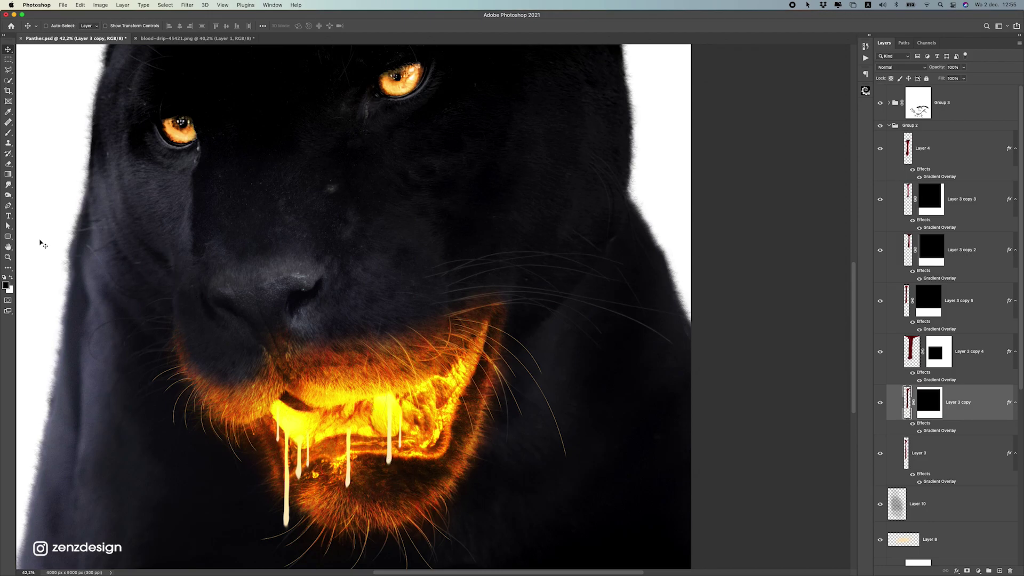
Bend the middle drip (Layer 3 copy) into an S-shaped curve with Puppet Warp.
{"action": "left_click_drag", "start_coordinate": [411, 399], "coordinate": [402, 408]}
{"action": "key", "text": "super+z"}
{"action": "scroll", "coordinate": [351, 452], "scroll_direction": "up", "scroll_amount": 9}
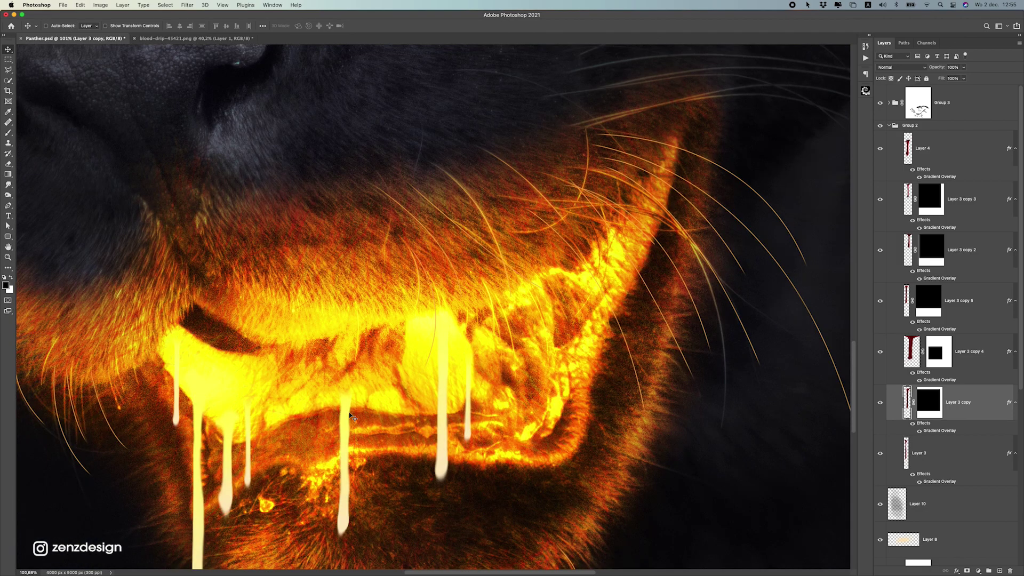
{"action": "left_click", "coordinate": [63, 5]}
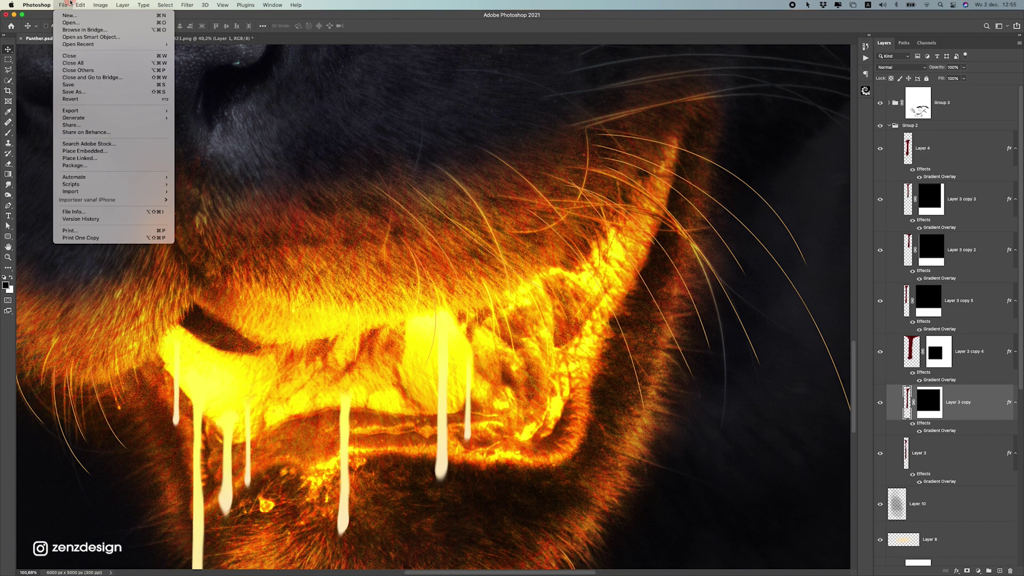
{"action": "mouse_move", "coordinate": [74, 5]}
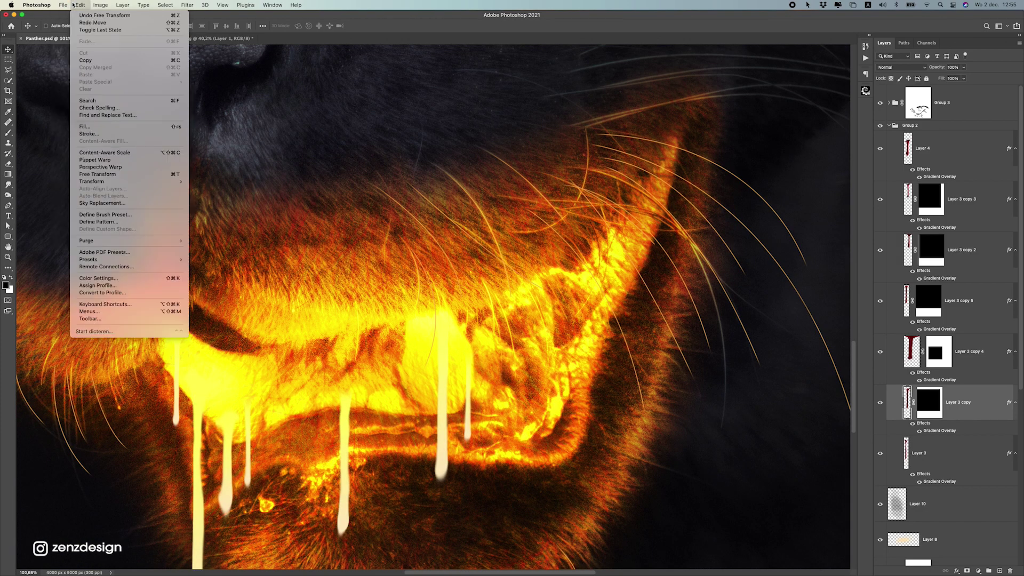
{"action": "left_click", "coordinate": [106, 160]}
{"action": "left_click", "coordinate": [344, 393]}
{"action": "left_click_drag", "start_coordinate": [344, 393], "coordinate": [349, 454]}
{"action": "left_click_drag", "start_coordinate": [403, 521], "coordinate": [347, 535]}
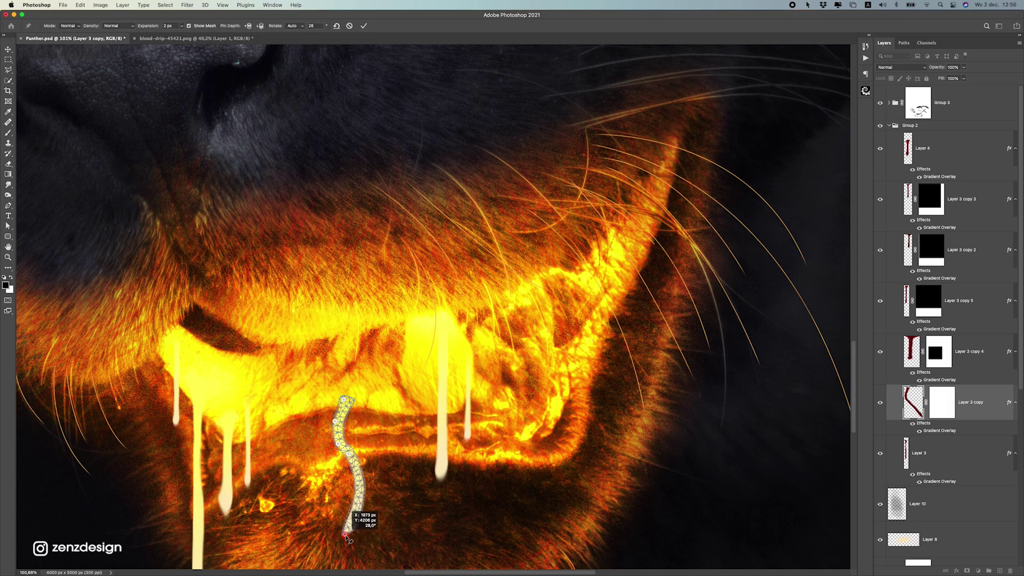
{"action": "left_click_drag", "start_coordinate": [355, 494], "coordinate": [355, 492]}
{"action": "key", "text": "Return"}
Examine the bent drip in the full image and close up around the mouth.
{"action": "scroll", "coordinate": [384, 463], "scroll_direction": "down", "scroll_amount": 10}
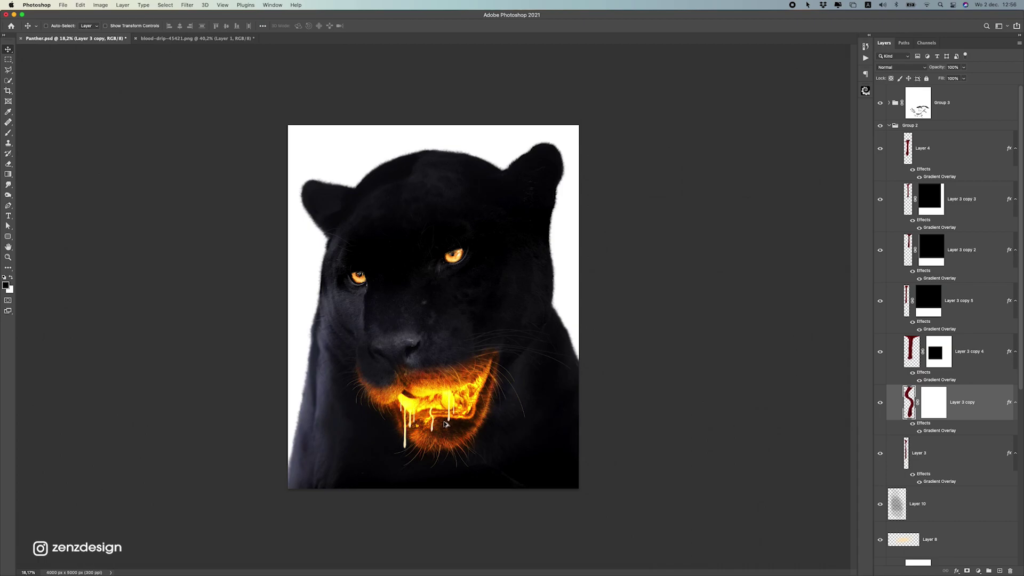
{"action": "scroll", "coordinate": [456, 457], "scroll_direction": "up", "scroll_amount": 3}
{"action": "scroll", "coordinate": [471, 458], "scroll_direction": "up", "scroll_amount": 2}
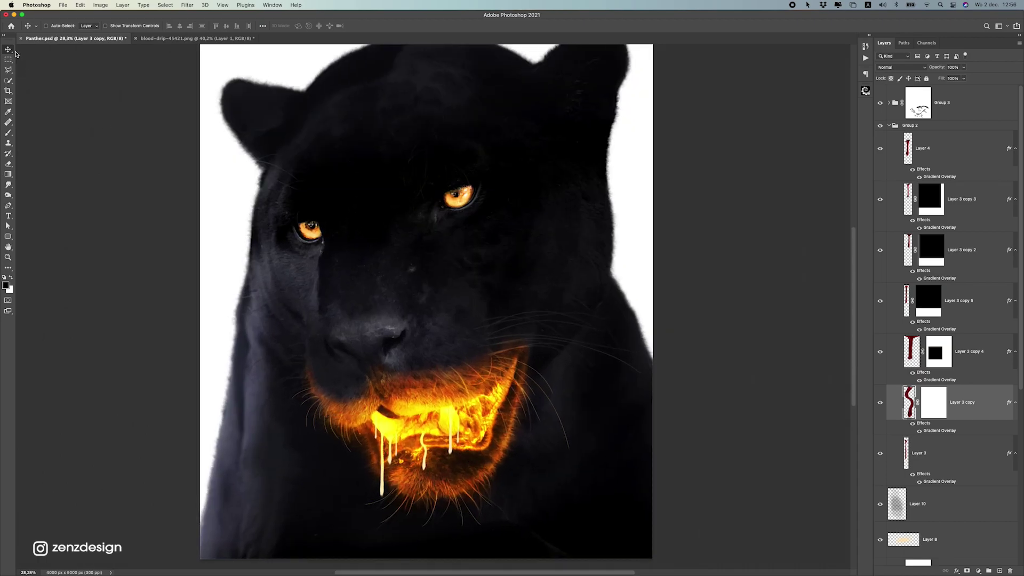
{"action": "scroll", "coordinate": [425, 510], "scroll_direction": "up", "scroll_amount": 2}
{"action": "left_click_drag", "start_coordinate": [426, 435], "coordinate": [423, 435]}
{"action": "scroll", "coordinate": [434, 445], "scroll_direction": "down", "scroll_amount": 2}
{"action": "scroll", "coordinate": [427, 469], "scroll_direction": "up", "scroll_amount": 4}
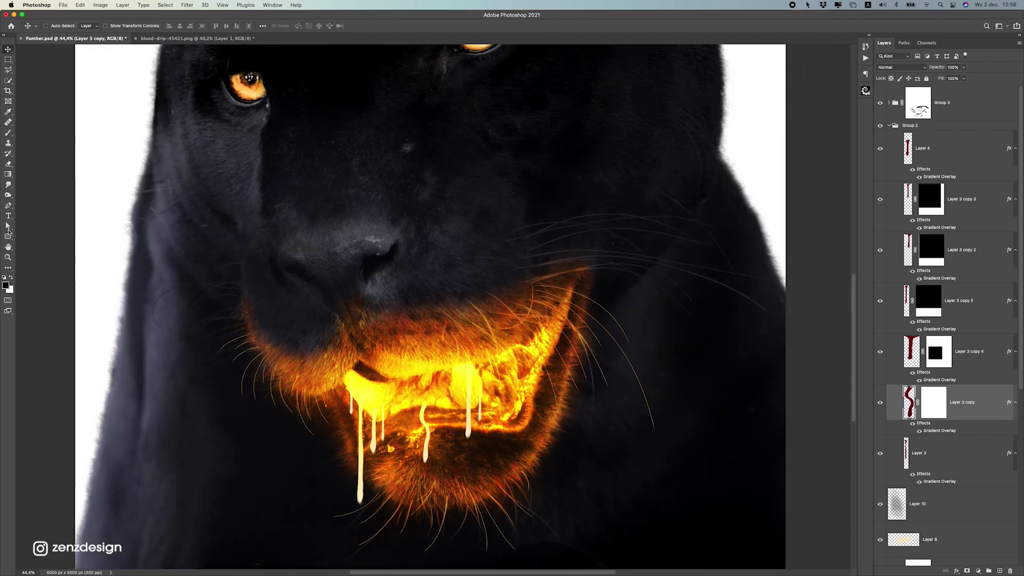
{"action": "left_click", "coordinate": [8, 196]}
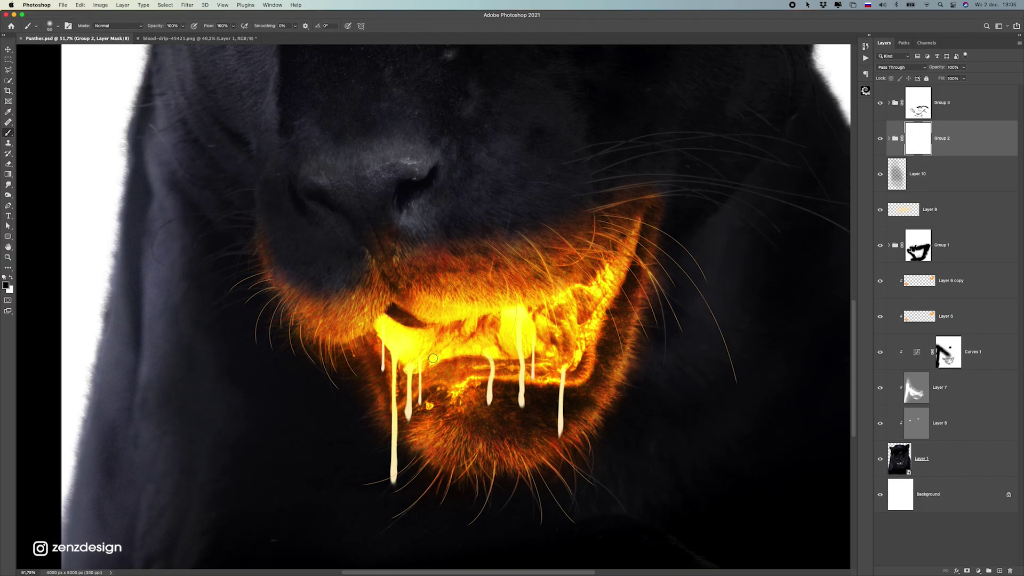
Paint black on the Group 2 mask to blend the drips into the mouth, comparing the group hidden and shown.
{"action": "scroll", "coordinate": [360, 326], "scroll_direction": "up", "scroll_amount": 2}
{"action": "key", "text": "super+0"}
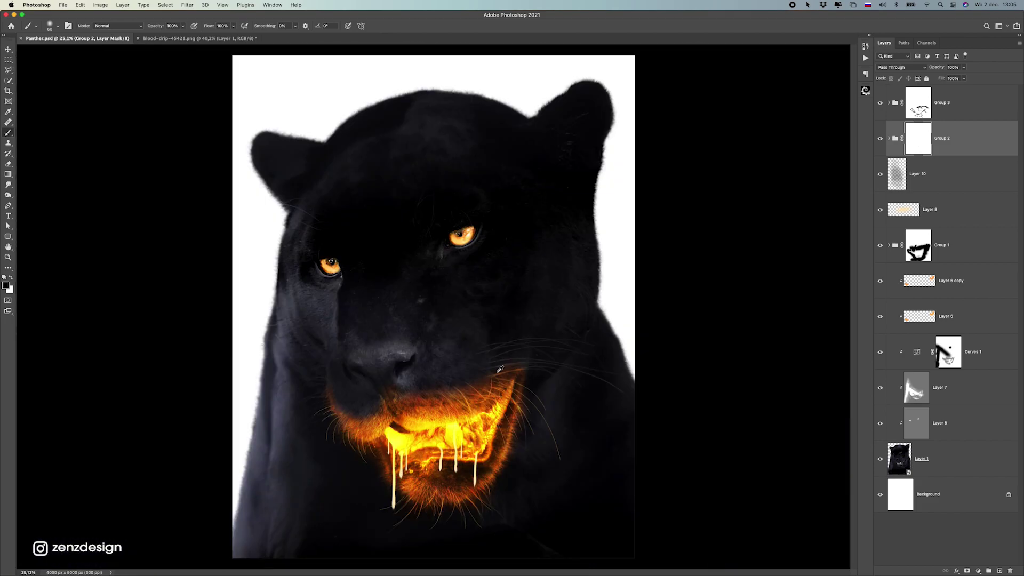
{"action": "scroll", "coordinate": [484, 439], "scroll_direction": "up", "scroll_amount": 4}
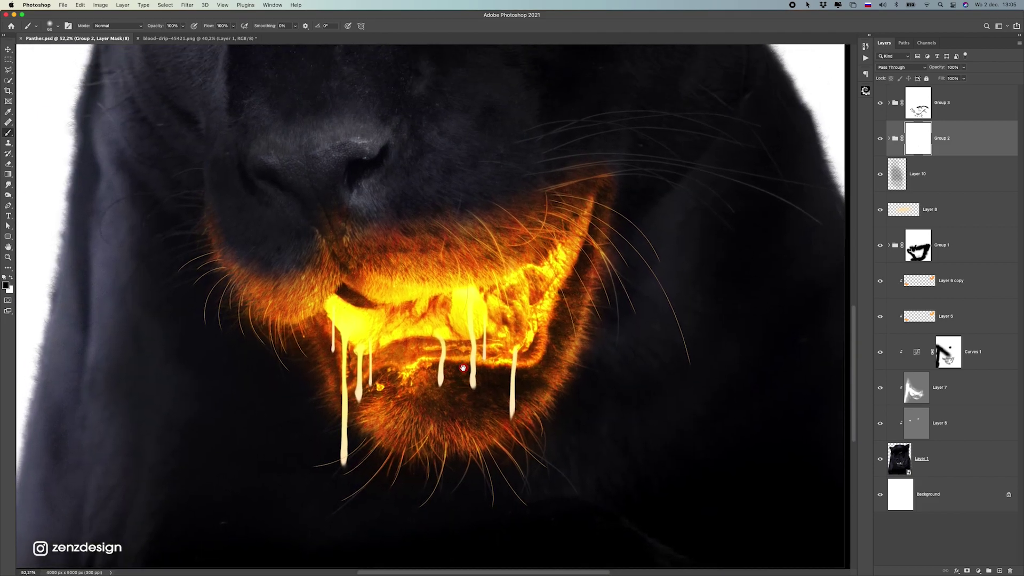
{"action": "scroll", "coordinate": [323, 361], "scroll_direction": "up", "scroll_amount": 2}
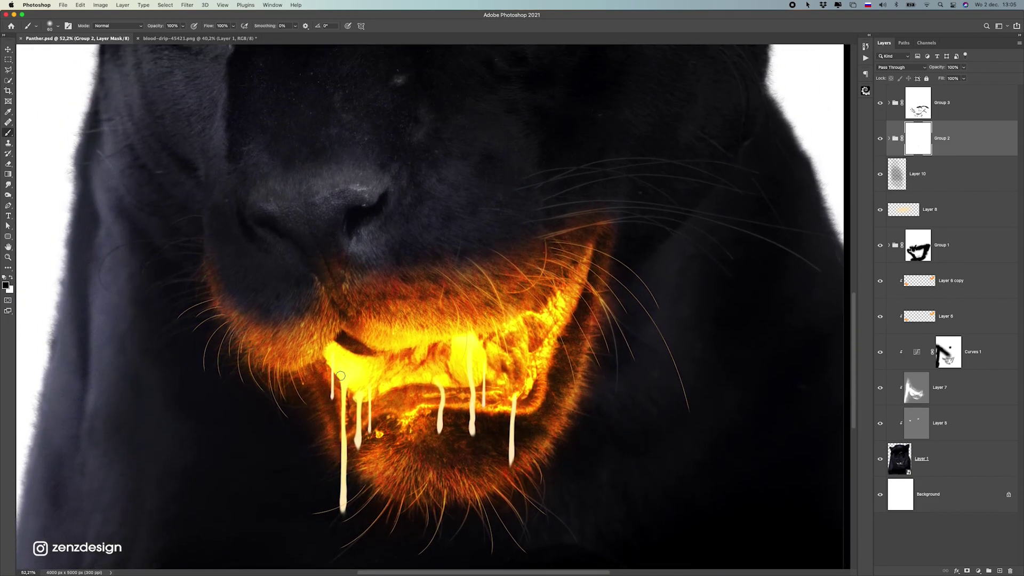
{"action": "scroll", "coordinate": [307, 302], "scroll_direction": "down", "scroll_amount": 5}
{"action": "scroll", "coordinate": [441, 317], "scroll_direction": "up", "scroll_amount": 4}
{"action": "left_click_drag", "start_coordinate": [479, 457], "coordinate": [532, 206]}
{"action": "left_click", "coordinate": [881, 138]}
{"action": "left_click", "coordinate": [881, 138]}
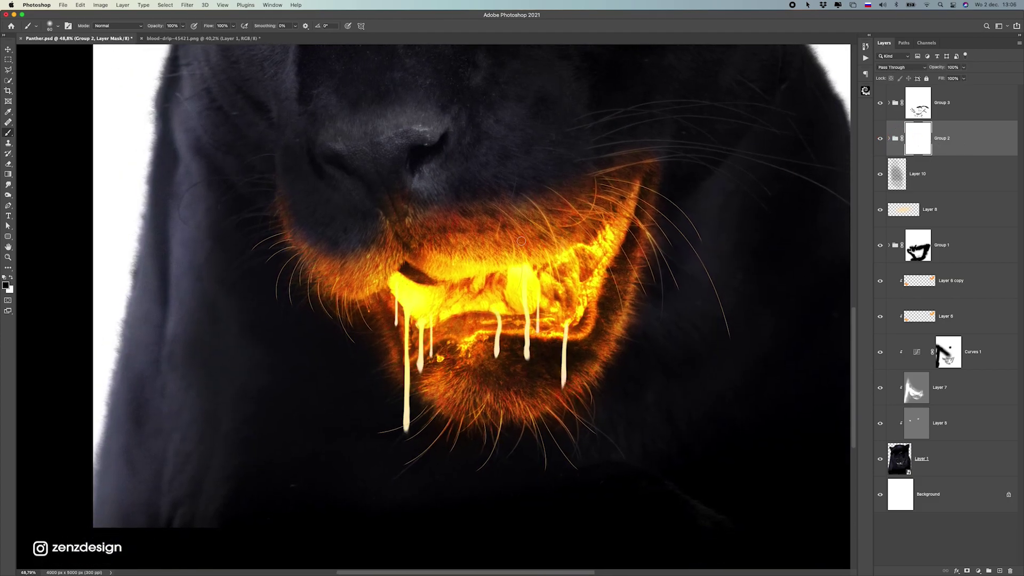
{"action": "left_click", "coordinate": [922, 155]}
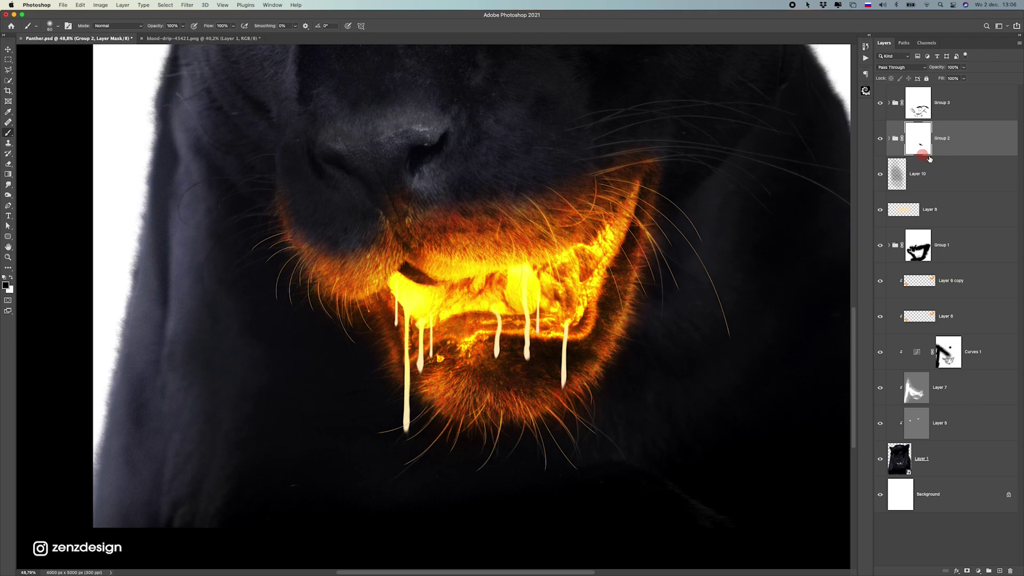
Duplicate the drip group, merge the copy with a new empty layer, and compare it hidden and shown.
{"action": "key", "text": "super+j"}
{"action": "right_click", "coordinate": [977, 143]}
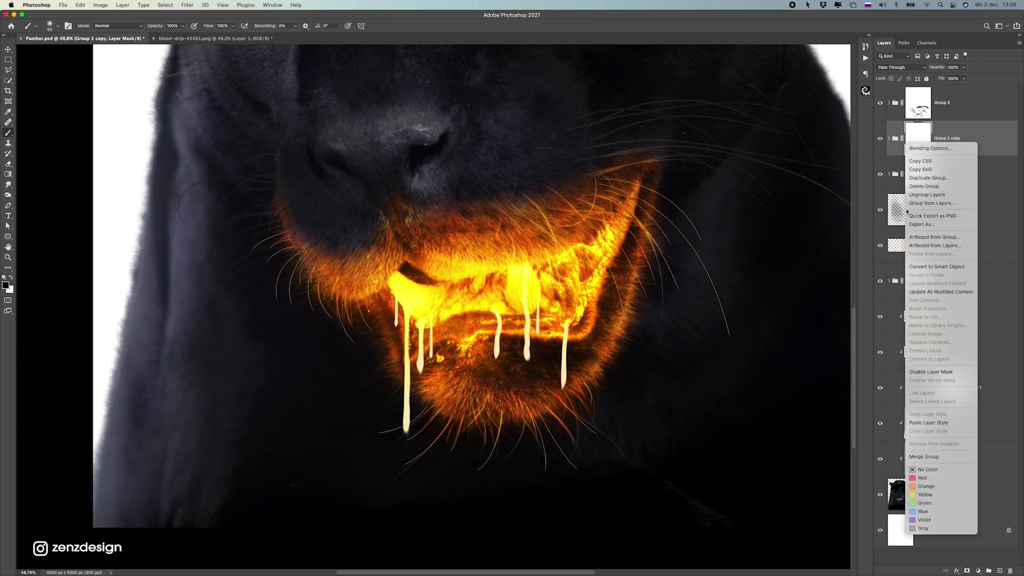
{"action": "left_click", "coordinate": [842, 207]}
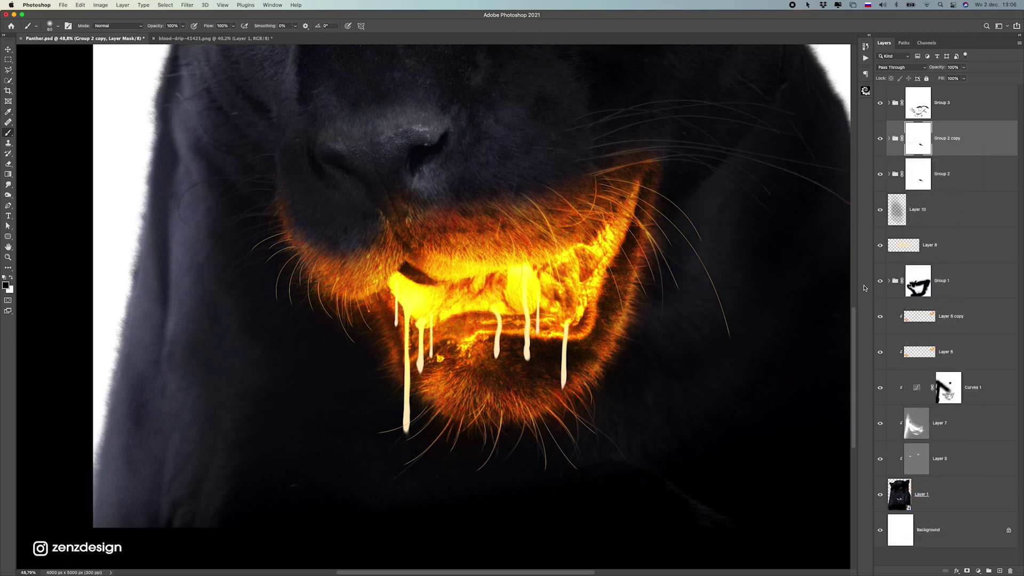
{"action": "left_click", "coordinate": [1001, 571]}
{"action": "left_click", "coordinate": [960, 178]}
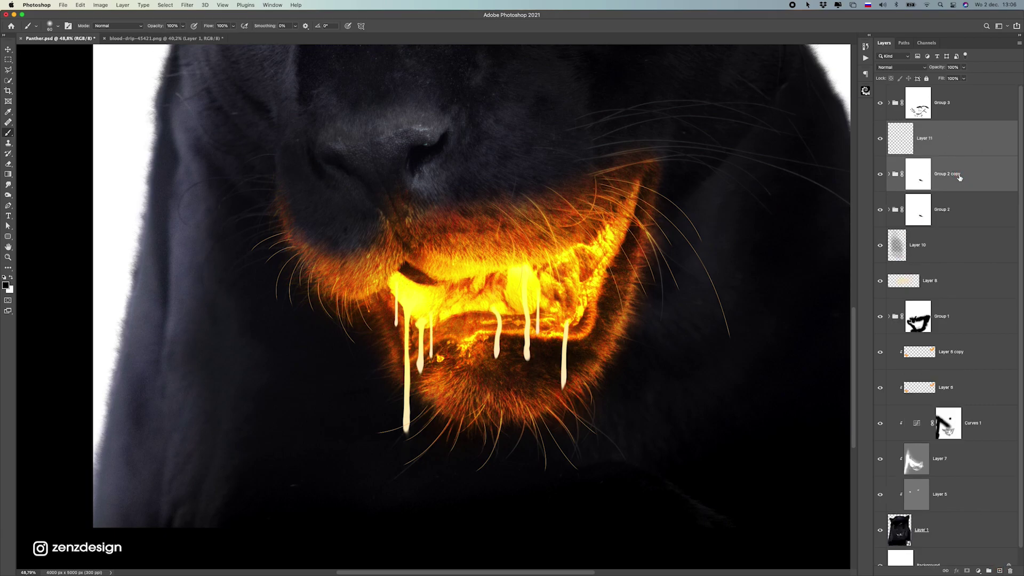
{"action": "key", "text": "BackSpace"}
{"action": "left_click", "coordinate": [879, 138]}
{"action": "left_click", "coordinate": [879, 138]}
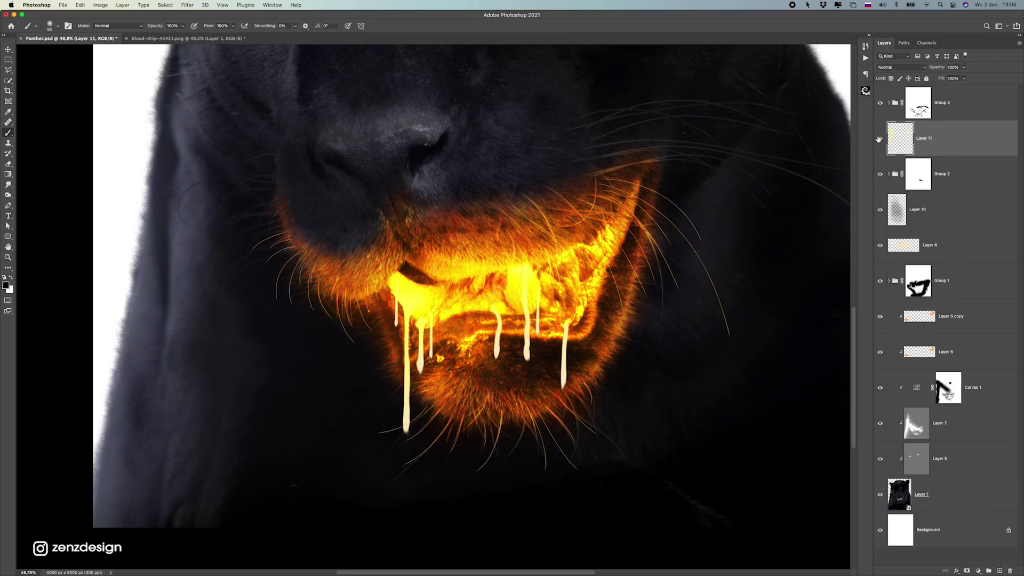
Apply a dark brown #453100 Color Overlay to the merged drip layer.
{"action": "double_click", "coordinate": [964, 138]}
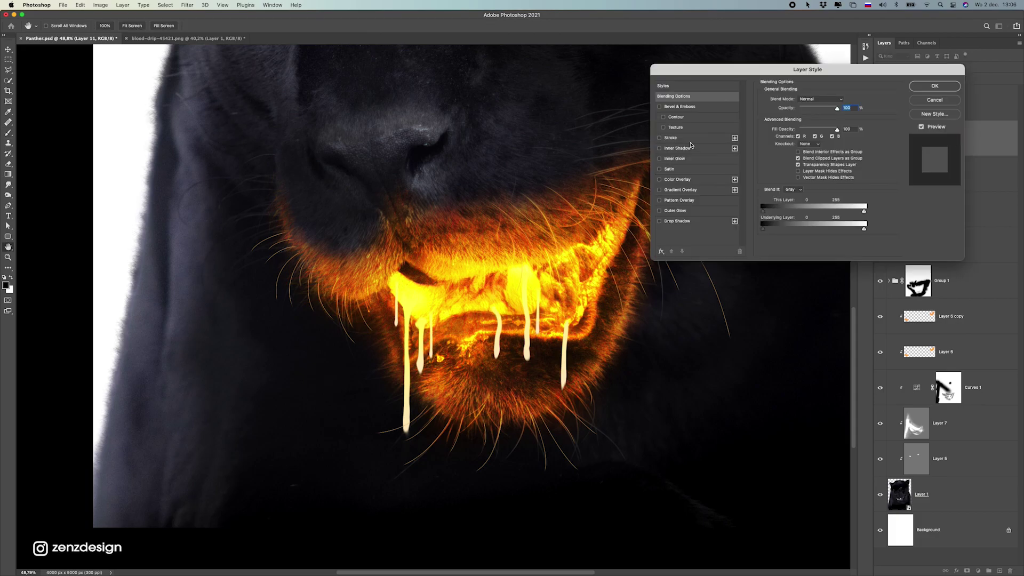
{"action": "left_click", "coordinate": [684, 180]}
{"action": "left_click", "coordinate": [841, 102]}
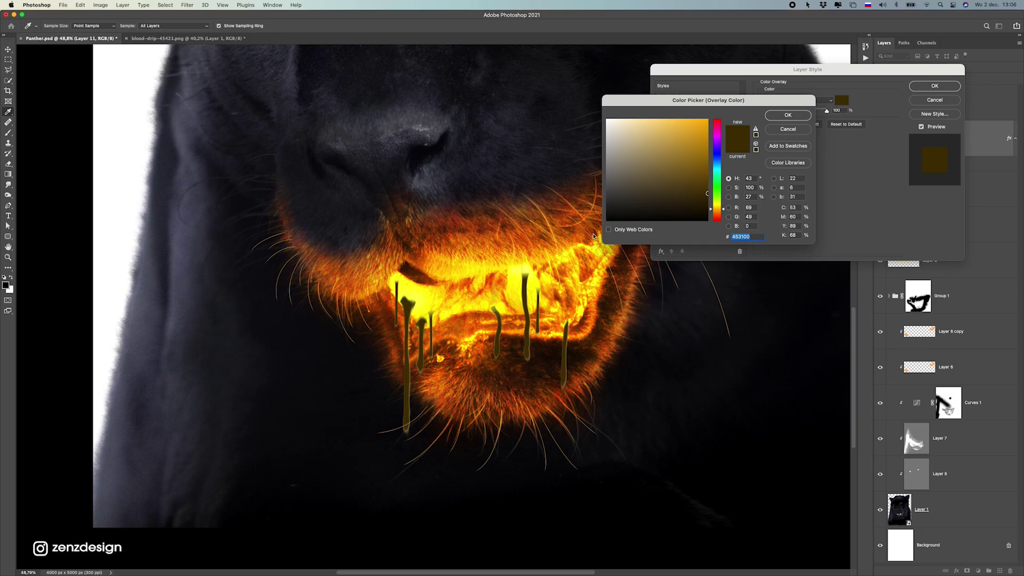
{"action": "left_click", "coordinate": [784, 115]}
{"action": "left_click", "coordinate": [933, 86]}
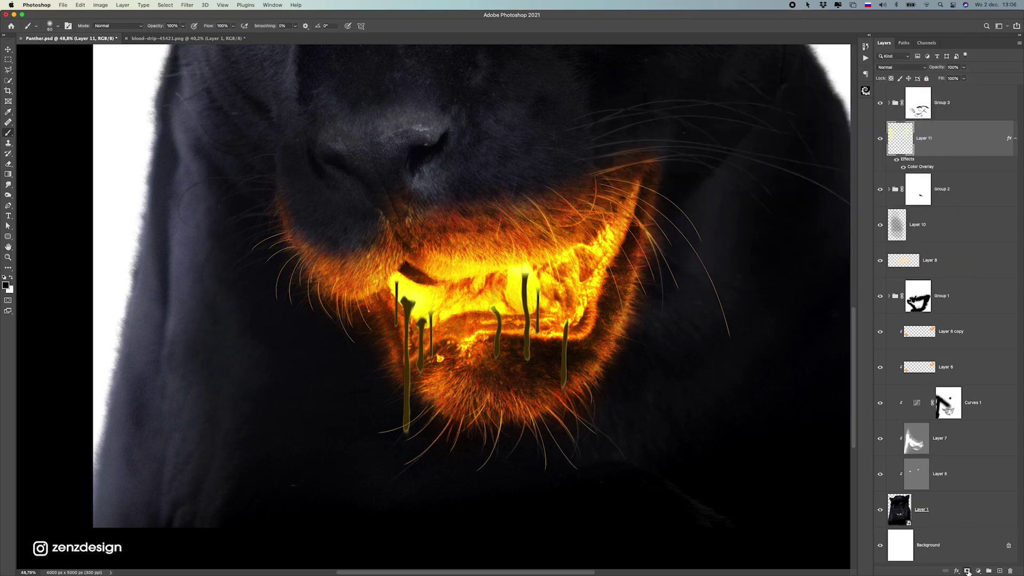
Add a layer mask to Layer 11 and paint black with a smaller brush down the left side of the short leftmost drip.
{"action": "left_click", "coordinate": [967, 571]}
{"action": "scroll", "coordinate": [321, 324], "scroll_direction": "up", "scroll_amount": 5}
{"action": "left_click_drag", "start_coordinate": [501, 216], "coordinate": [487, 270]}
{"action": "left_click_drag", "start_coordinate": [510, 211], "coordinate": [497, 312]}
{"action": "key", "text": "super+z"}
{"action": "key", "text": "bracketleft"}
{"action": "key", "text": "bracketleft"}
{"action": "key", "text": "bracketleft"}
{"action": "key", "text": "bracketleft"}
{"action": "left_click_drag", "start_coordinate": [501, 234], "coordinate": [498, 292]}
{"action": "left_click_drag", "start_coordinate": [499, 252], "coordinate": [498, 332]}
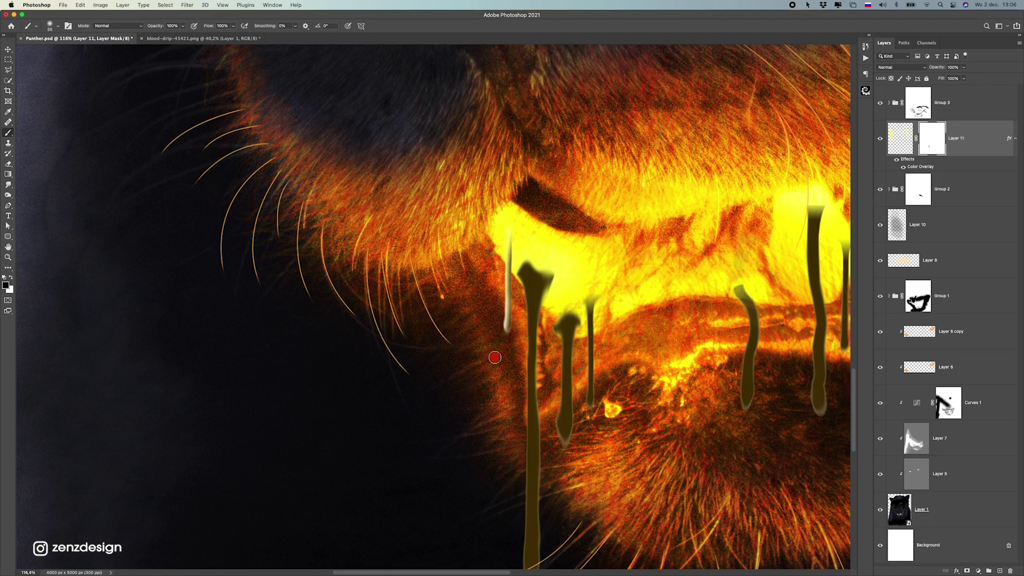
Try several black mask strokes around the leftmost drip and the upper part of the long drip.
{"action": "mouse_move", "coordinate": [502, 239]}
{"action": "left_mouse_down"}
{"action": "mouse_move", "coordinate": [508, 248]}
{"action": "mouse_move", "coordinate": [513, 207]}
{"action": "left_mouse_up"}
{"action": "key", "text": "super+z"}
{"action": "left_click_drag", "start_coordinate": [491, 273], "coordinate": [516, 194]}
{"action": "mouse_move", "coordinate": [514, 255]}
{"action": "left_mouse_down"}
{"action": "mouse_move", "coordinate": [525, 265]}
{"action": "mouse_move", "coordinate": [527, 317]}
{"action": "mouse_move", "coordinate": [527, 284]}
{"action": "left_mouse_up"}
{"action": "key", "text": "super+z"}
{"action": "key", "text": "super+z"}
{"action": "key", "text": "super+z"}
{"action": "left_click_drag", "start_coordinate": [524, 264], "coordinate": [525, 432]}
{"action": "key", "text": "super+z"}
{"action": "key", "text": "super+z"}
{"action": "mouse_move", "coordinate": [527, 350]}
{"action": "left_mouse_down"}
{"action": "mouse_move", "coordinate": [525, 401]}
{"action": "mouse_move", "coordinate": [527, 276]}
{"action": "mouse_move", "coordinate": [535, 296]}
{"action": "left_mouse_up"}
{"action": "key", "text": "super+z"}
Paint black on the Layer 11 mask over the long drip's top and down the left side of its upper half.
{"action": "left_click_drag", "start_coordinate": [553, 272], "coordinate": [538, 301]}
{"action": "scroll", "coordinate": [526, 267], "scroll_direction": "down", "scroll_amount": 5}
{"action": "left_click_drag", "start_coordinate": [529, 188], "coordinate": [522, 251]}
{"action": "key", "text": "super+z"}
{"action": "key", "text": "super+z"}
{"action": "left_click_drag", "start_coordinate": [524, 200], "coordinate": [520, 273]}
{"action": "key", "text": "super+z"}
{"action": "left_click_drag", "start_coordinate": [525, 202], "coordinate": [521, 281]}
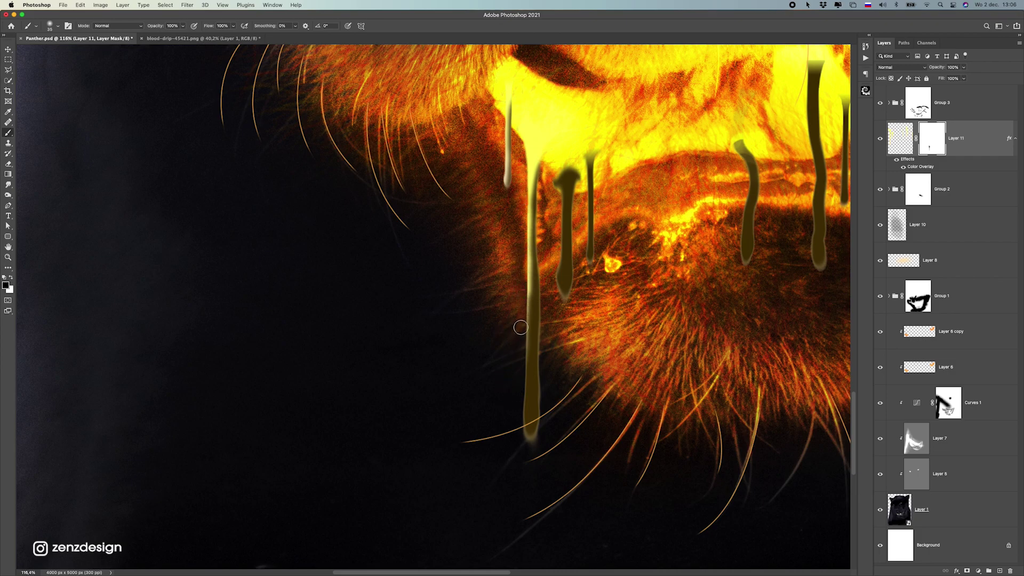
Enlarge the brush and mask the left side of the long drip's lower half down to its tip.
{"action": "key", "text": "]"}
{"action": "mouse_move", "coordinate": [515, 279]}
{"action": "left_mouse_down"}
{"action": "mouse_move", "coordinate": [505, 443]}
{"action": "mouse_move", "coordinate": [518, 438]}
{"action": "mouse_move", "coordinate": [506, 348]}
{"action": "mouse_move", "coordinate": [508, 395]}
{"action": "left_mouse_up"}
{"action": "scroll", "coordinate": [501, 347], "scroll_direction": "up", "scroll_amount": 2}
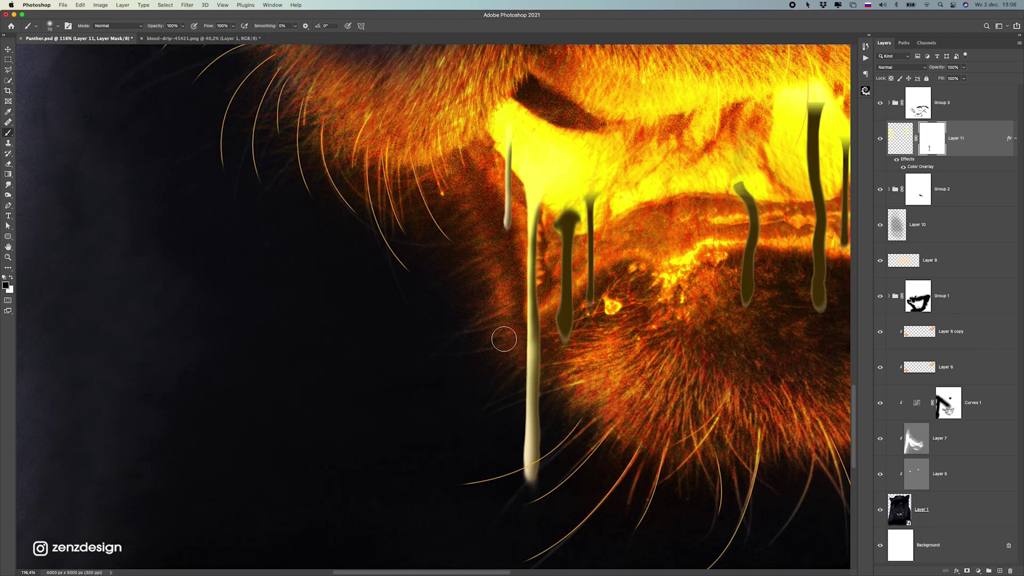
Shrink the brush and paint black on the Layer 11 mask along the left side of the wide drip right of the long one.
{"action": "mouse_move", "coordinate": [513, 313]}
{"action": "left_mouse_down"}
{"action": "mouse_move", "coordinate": [525, 197]}
{"action": "mouse_move", "coordinate": [532, 219]}
{"action": "mouse_move", "coordinate": [561, 242]}
{"action": "mouse_move", "coordinate": [567, 203]}
{"action": "mouse_move", "coordinate": [576, 215]}
{"action": "mouse_move", "coordinate": [568, 250]}
{"action": "mouse_move", "coordinate": [561, 236]}
{"action": "mouse_move", "coordinate": [547, 349]}
{"action": "left_mouse_up"}
{"action": "key", "text": "["}
{"action": "key", "text": "super+z"}
{"action": "key", "text": "super+z"}
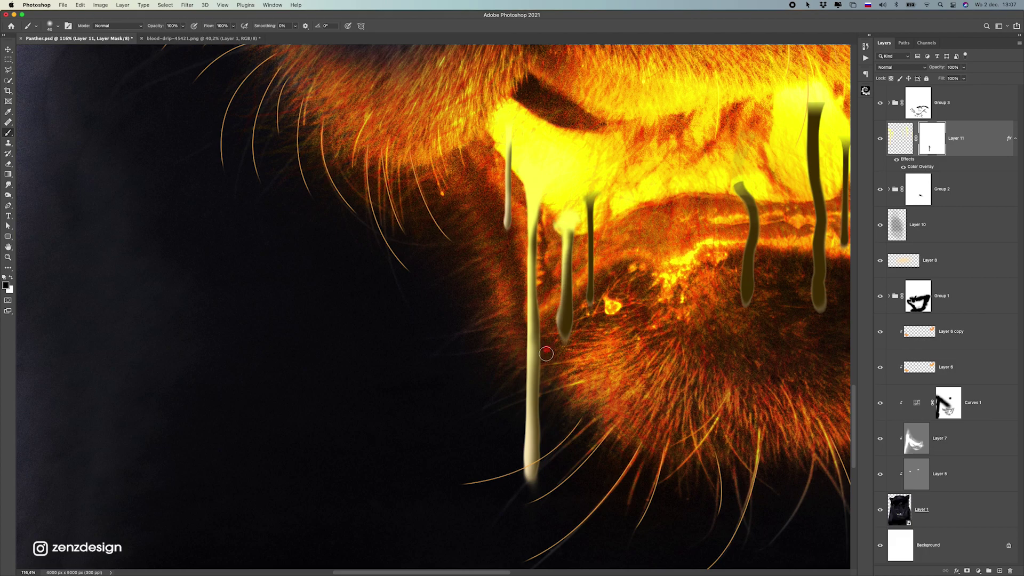
{"action": "left_click_drag", "start_coordinate": [554, 310], "coordinate": [557, 342]}
{"action": "key", "text": "super+z"}
{"action": "key", "text": "super+z"}
{"action": "mouse_move", "coordinate": [555, 279]}
{"action": "left_mouse_down"}
{"action": "mouse_move", "coordinate": [557, 338]}
{"action": "mouse_move", "coordinate": [560, 203]}
{"action": "mouse_move", "coordinate": [574, 224]}
{"action": "mouse_move", "coordinate": [577, 181]}
{"action": "mouse_move", "coordinate": [595, 197]}
{"action": "mouse_move", "coordinate": [593, 181]}
{"action": "mouse_move", "coordinate": [587, 250]}
{"action": "left_mouse_up"}
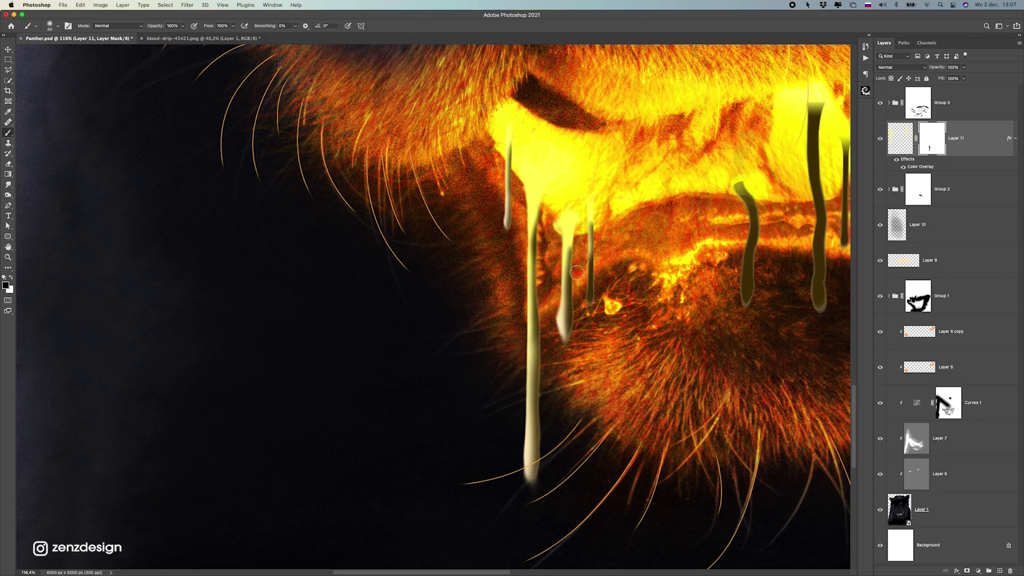
Mask the left side of the thin drip beside the wide one using a smaller brush.
{"action": "key", "text": "bracketleft"}
{"action": "left_click_drag", "start_coordinate": [585, 307], "coordinate": [588, 239]}
{"action": "mouse_move", "coordinate": [581, 293]}
{"action": "left_mouse_down"}
{"action": "mouse_move", "coordinate": [587, 216]}
{"action": "mouse_move", "coordinate": [588, 243]}
{"action": "left_mouse_up"}
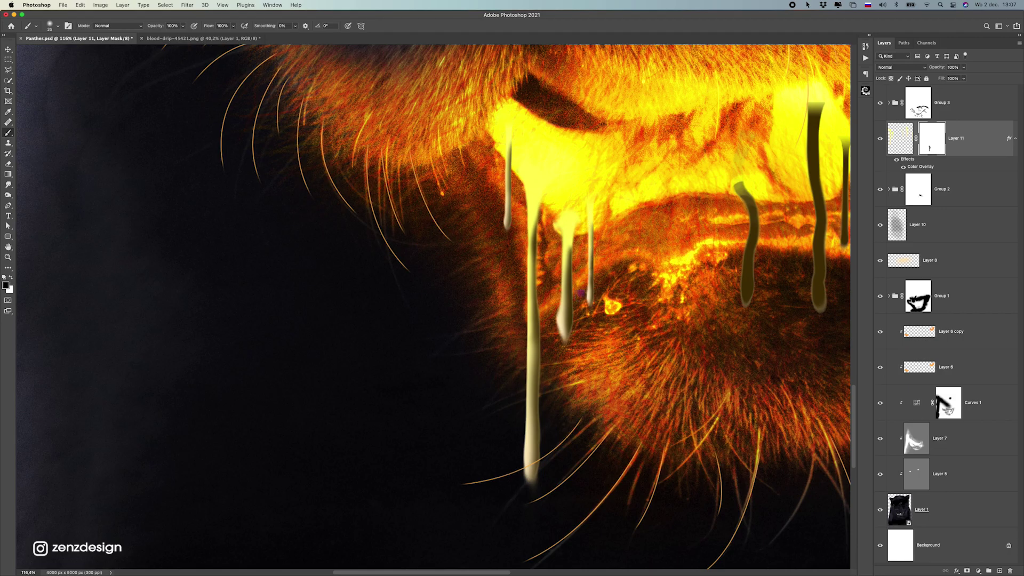
Lower Layer 11's opacity to 40% to soften the drip shading.
{"action": "scroll", "coordinate": [566, 326], "scroll_direction": "down", "scroll_amount": 10}
{"action": "scroll", "coordinate": [420, 428], "scroll_direction": "up", "scroll_amount": 5}
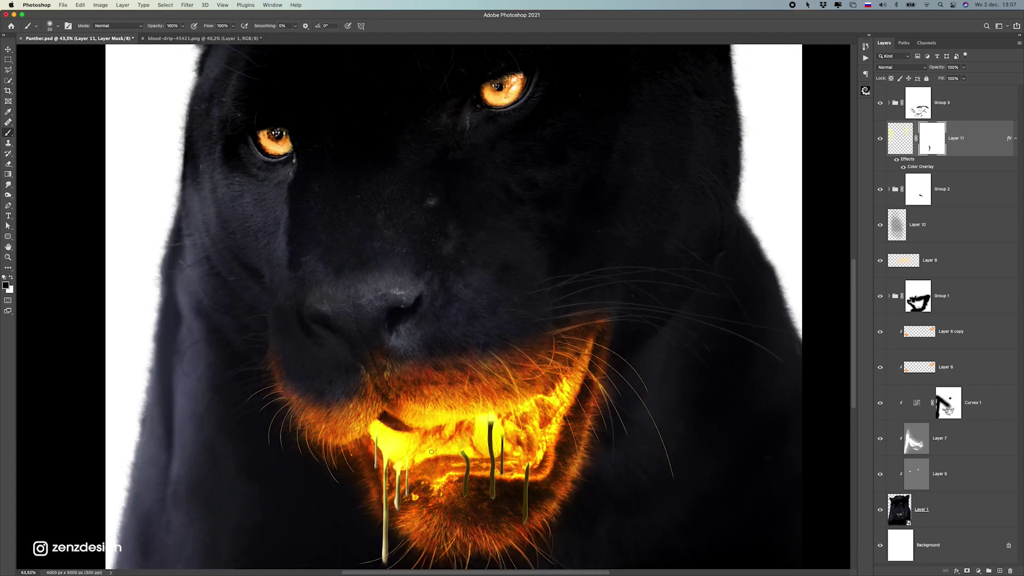
{"action": "scroll", "coordinate": [431, 451], "scroll_direction": "up", "scroll_amount": 5}
{"action": "left_click", "coordinate": [964, 67]}
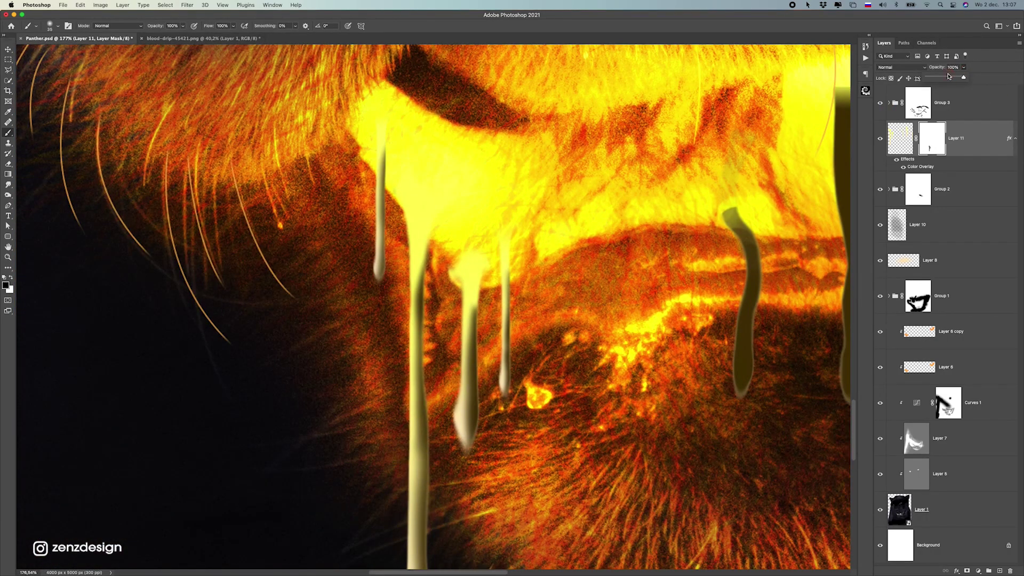
{"action": "mouse_move", "coordinate": [939, 76]}
{"action": "left_mouse_down"}
{"action": "mouse_move", "coordinate": [924, 78]}
{"action": "mouse_move", "coordinate": [942, 77]}
{"action": "left_mouse_up"}
{"action": "scroll", "coordinate": [507, 317], "scroll_direction": "down", "scroll_amount": 1}
{"action": "scroll", "coordinate": [507, 318], "scroll_direction": "down", "scroll_amount": 8}
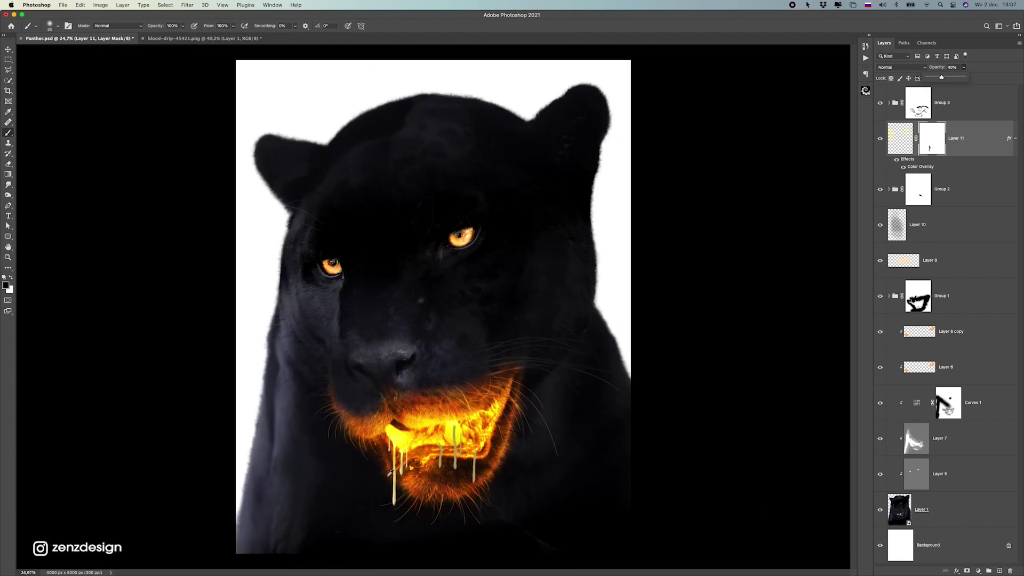
Paint the Layer 11 mask down the left sides of the curved drip and the long drip in the middle of the mouth.
{"action": "scroll", "coordinate": [480, 468], "scroll_direction": "up", "scroll_amount": 3}
{"action": "scroll", "coordinate": [480, 469], "scroll_direction": "up", "scroll_amount": 4}
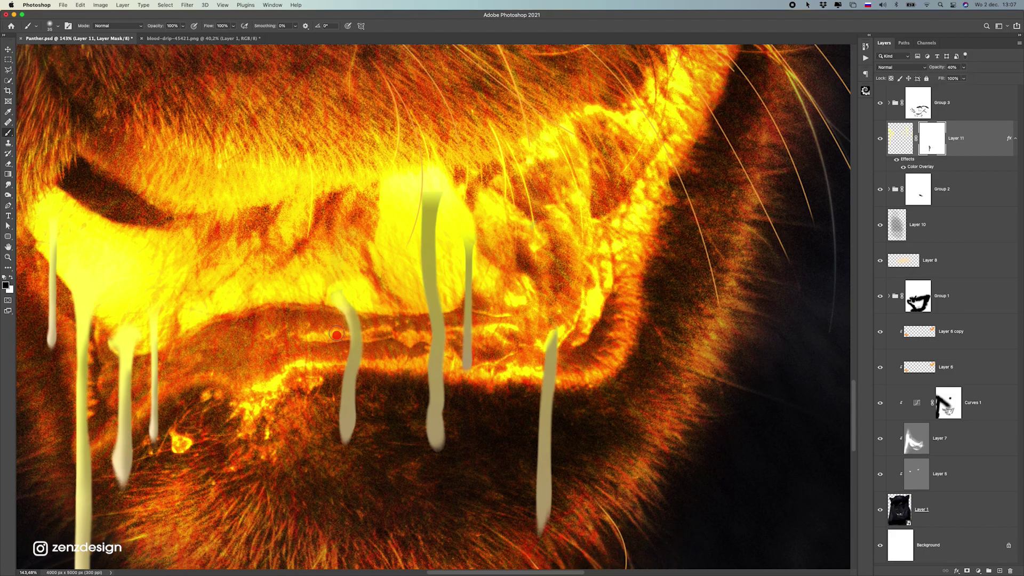
{"action": "mouse_move", "coordinate": [337, 347]}
{"action": "left_mouse_down"}
{"action": "mouse_move", "coordinate": [333, 427]}
{"action": "mouse_move", "coordinate": [338, 394]}
{"action": "mouse_move", "coordinate": [343, 447]}
{"action": "mouse_move", "coordinate": [340, 260]}
{"action": "left_mouse_up"}
{"action": "mouse_move", "coordinate": [405, 220]}
{"action": "left_mouse_down"}
{"action": "mouse_move", "coordinate": [442, 203]}
{"action": "mouse_move", "coordinate": [434, 195]}
{"action": "mouse_move", "coordinate": [425, 237]}
{"action": "mouse_move", "coordinate": [413, 234]}
{"action": "mouse_move", "coordinate": [433, 362]}
{"action": "mouse_move", "coordinate": [429, 353]}
{"action": "mouse_move", "coordinate": [424, 427]}
{"action": "left_mouse_up"}
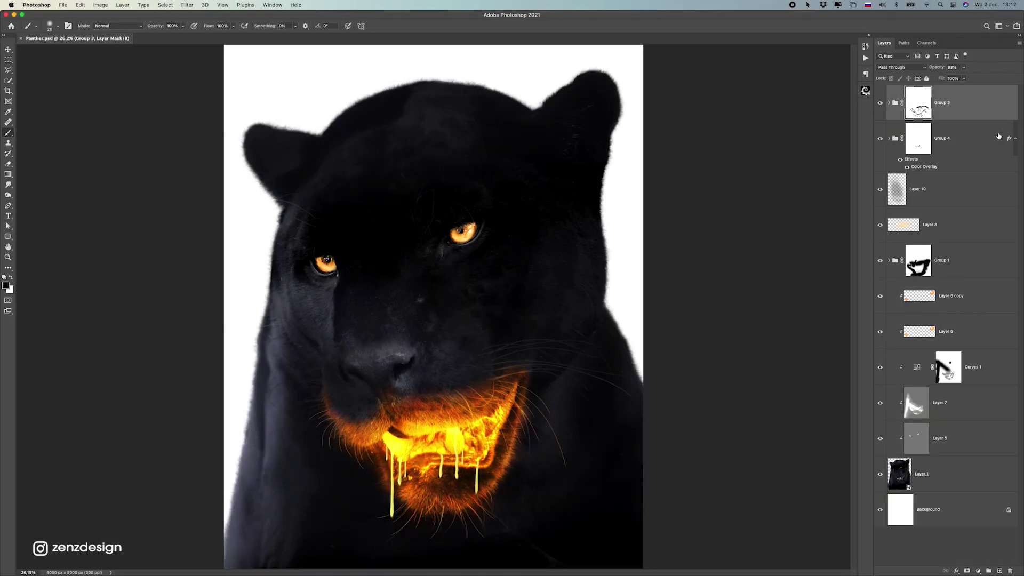
Add a new layer above Group 3, fill it with gray, and set its blend mode to Overlay.
{"action": "left_click", "coordinate": [972, 112]}
{"action": "left_click", "coordinate": [1001, 570]}
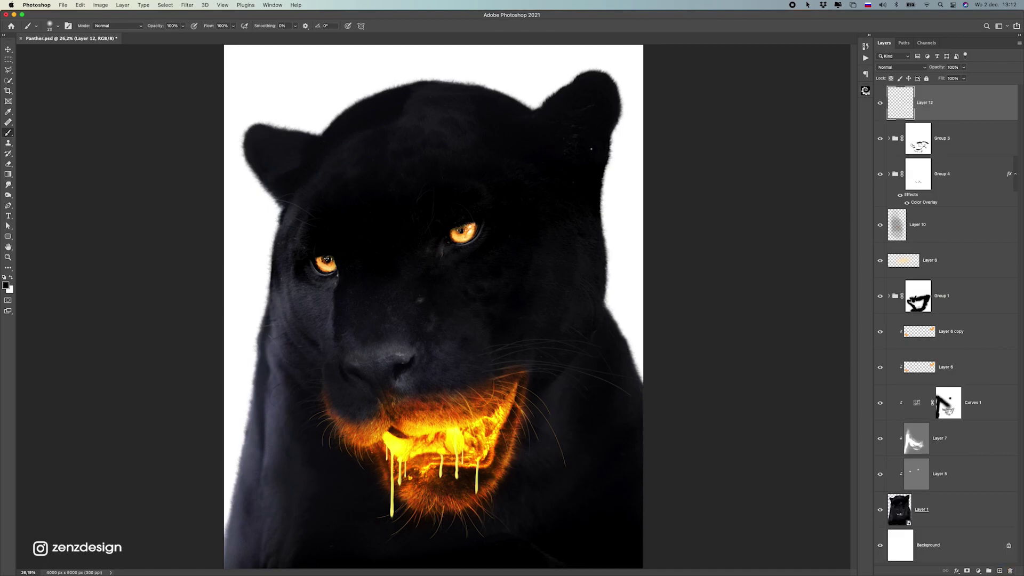
{"action": "left_click", "coordinate": [80, 5]}
{"action": "left_click", "coordinate": [111, 127]}
{"action": "left_click", "coordinate": [471, 120]}
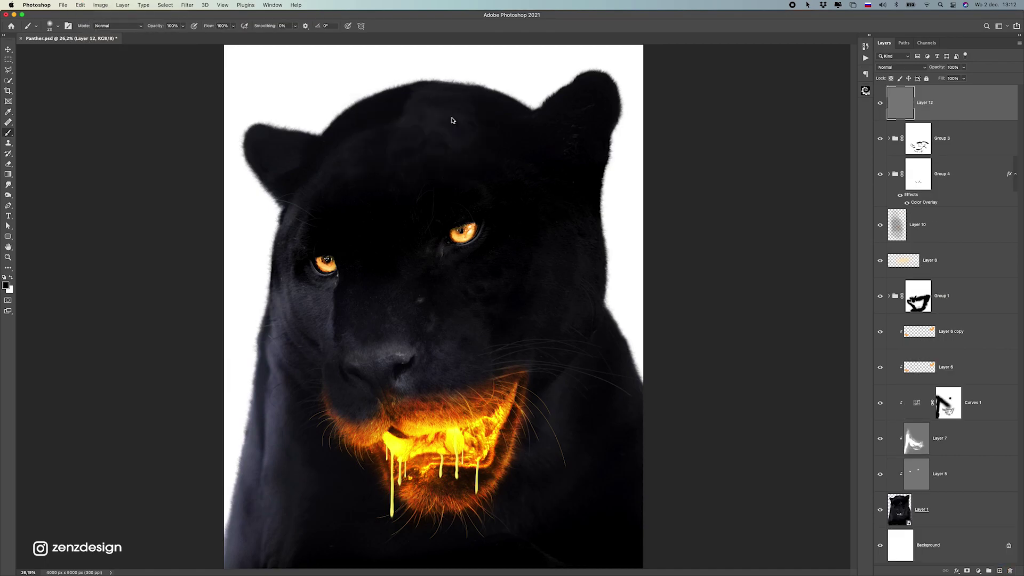
{"action": "left_click", "coordinate": [886, 67]}
{"action": "left_click", "coordinate": [894, 173]}
Darken the inside of the mouth behind the drips on Layer 12 with the Burn Tool at 100% exposure.
{"action": "left_click", "coordinate": [11, 185]}
{"action": "left_click", "coordinate": [11, 195]}
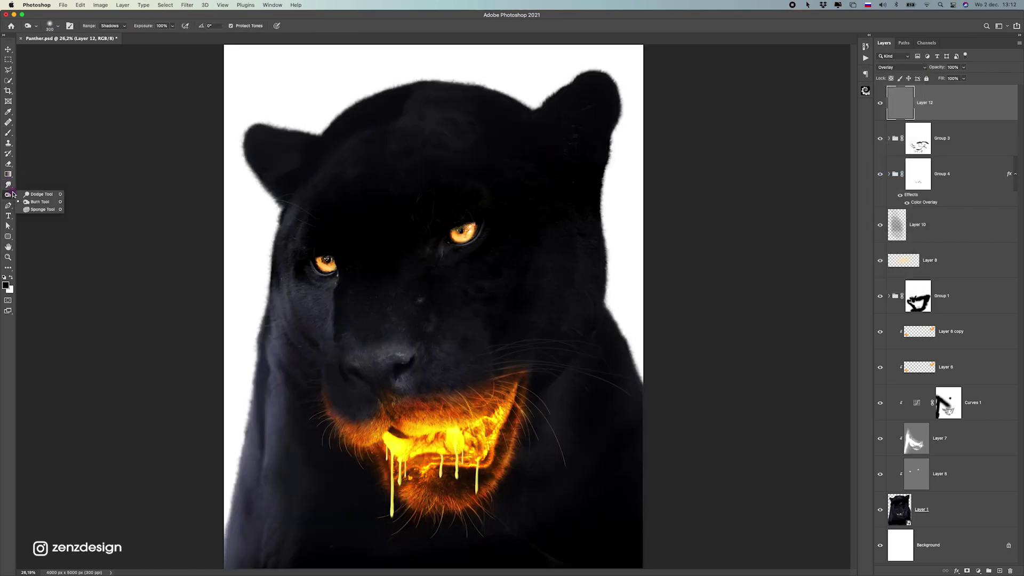
{"action": "left_click", "coordinate": [43, 202]}
{"action": "mouse_move", "coordinate": [383, 454]}
{"action": "left_mouse_down"}
{"action": "mouse_move", "coordinate": [439, 441]}
{"action": "mouse_move", "coordinate": [464, 450]}
{"action": "mouse_move", "coordinate": [489, 427]}
{"action": "mouse_move", "coordinate": [395, 468]}
{"action": "mouse_move", "coordinate": [374, 454]}
{"action": "mouse_move", "coordinate": [388, 479]}
{"action": "mouse_move", "coordinate": [441, 471]}
{"action": "left_mouse_up"}
{"action": "key", "text": "super+z"}
{"action": "key", "text": "super+z"}
{"action": "key", "text": "super+z"}
{"action": "key", "text": "super+z"}
{"action": "key", "text": "super+z"}
Set the Burn Tool exposure to 41% and darken the glowing mouth and the surrounding orange fur.
{"action": "left_click", "coordinate": [175, 25]}
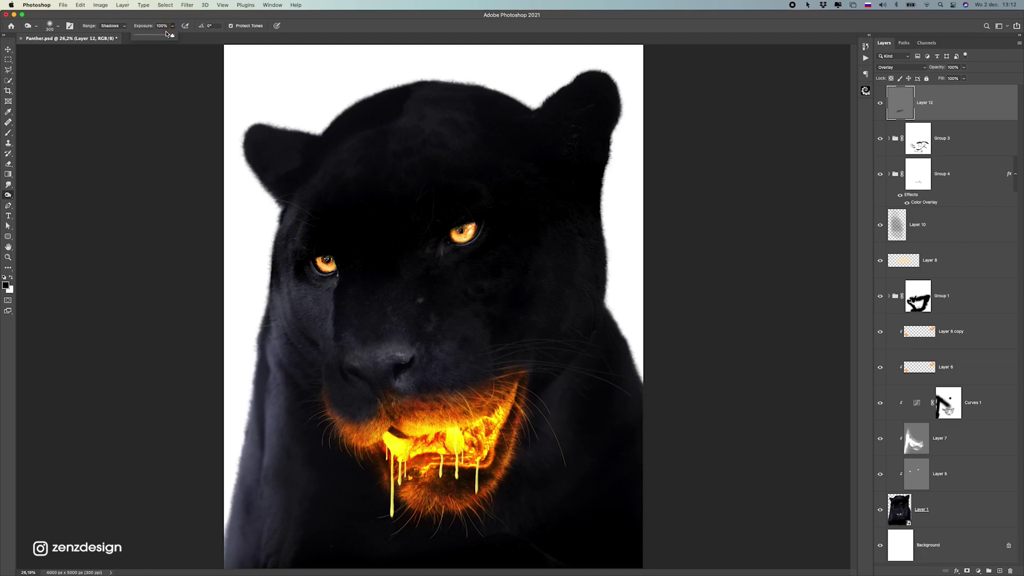
{"action": "left_click", "coordinate": [151, 37]}
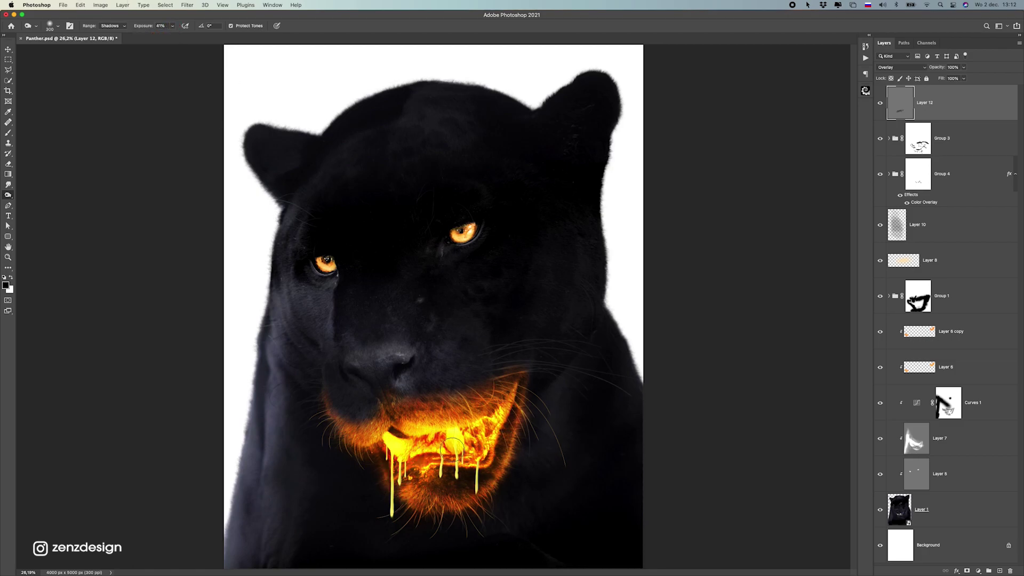
{"action": "left_click_drag", "start_coordinate": [512, 388], "coordinate": [345, 446]}
{"action": "key", "text": "super+z"}
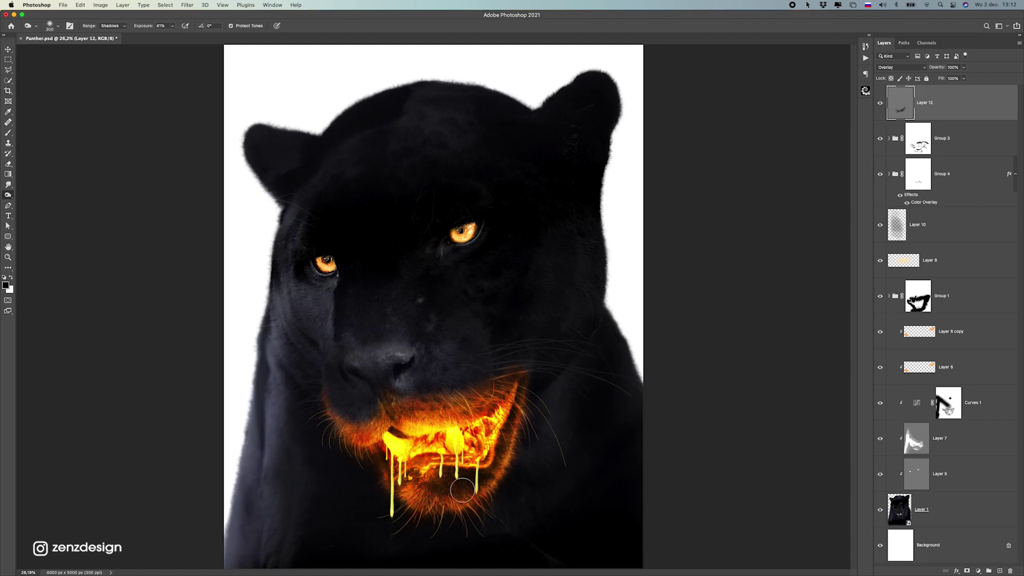
{"action": "mouse_move", "coordinate": [429, 458]}
{"action": "left_mouse_down"}
{"action": "mouse_move", "coordinate": [407, 442]}
{"action": "mouse_move", "coordinate": [448, 450]}
{"action": "left_mouse_up"}
{"action": "key", "text": "super+z"}
{"action": "mouse_move", "coordinate": [518, 395]}
{"action": "left_mouse_down"}
{"action": "mouse_move", "coordinate": [399, 455]}
{"action": "mouse_move", "coordinate": [435, 449]}
{"action": "mouse_move", "coordinate": [479, 462]}
{"action": "left_mouse_up"}
{"action": "key", "text": "super+z"}
{"action": "scroll", "coordinate": [476, 453], "scroll_direction": "down", "scroll_amount": 5}
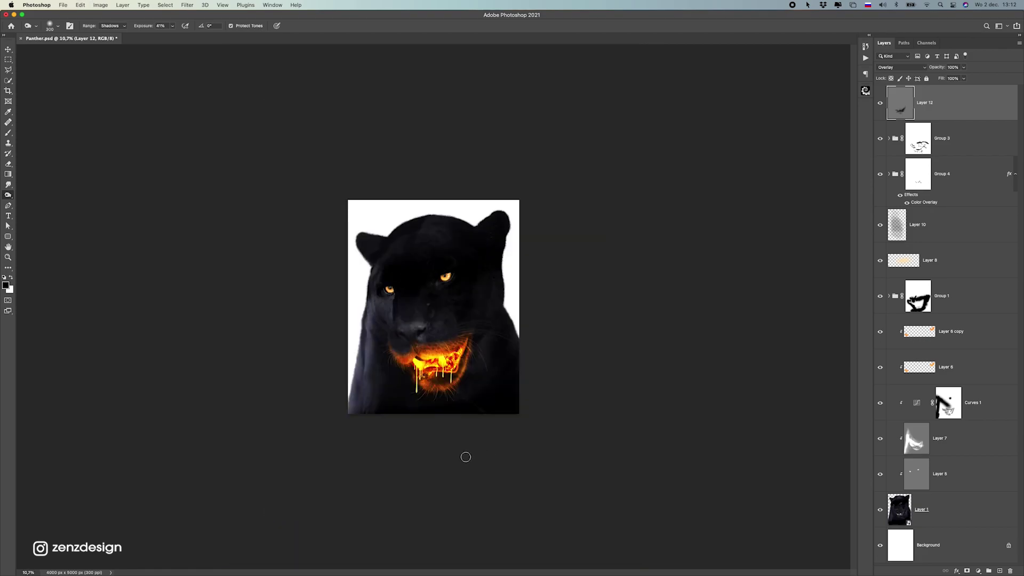
Burn more depth into the lower part of the mouth behind the drips on Layer 12.
{"action": "scroll", "coordinate": [463, 456], "scroll_direction": "up", "scroll_amount": 5}
{"action": "mouse_move", "coordinate": [382, 421]}
{"action": "left_mouse_down"}
{"action": "mouse_move", "coordinate": [358, 425]}
{"action": "mouse_move", "coordinate": [377, 421]}
{"action": "left_mouse_up"}
{"action": "key", "text": "super+z"}
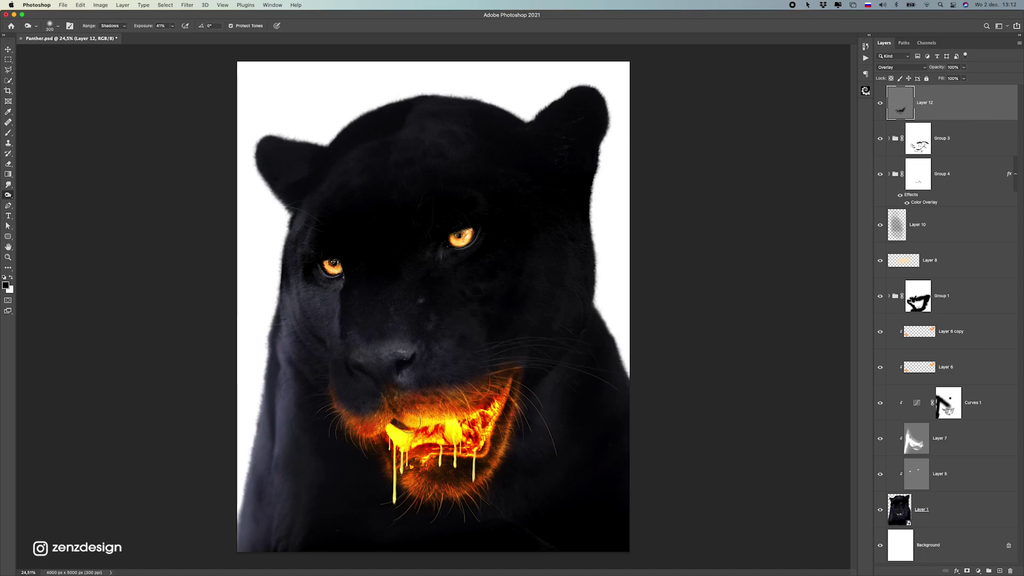
{"action": "key", "text": "super+z"}
{"action": "key", "text": "super+z"}
{"action": "left_click_drag", "start_coordinate": [413, 459], "coordinate": [442, 455]}
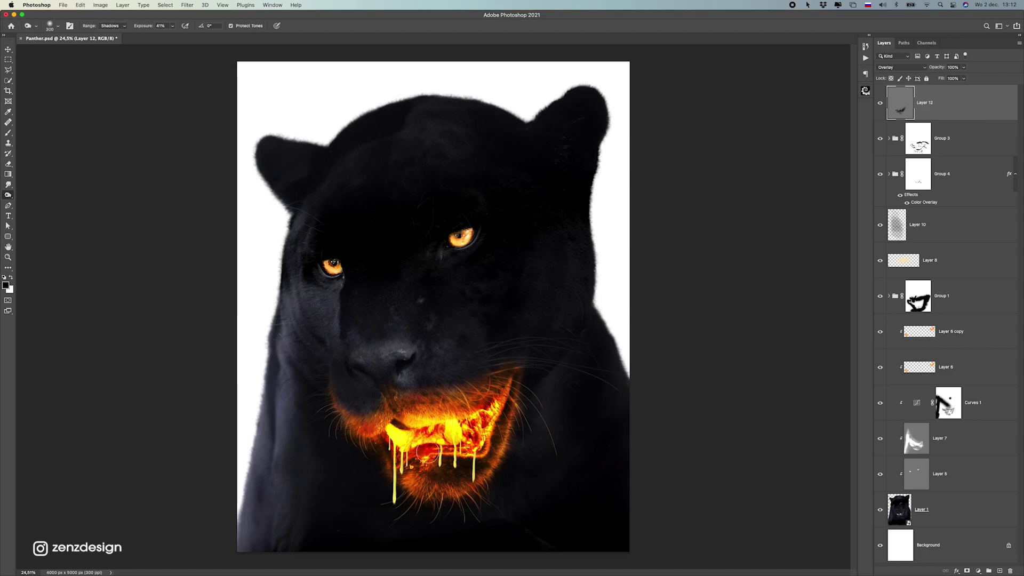
{"action": "scroll", "coordinate": [506, 443], "scroll_direction": "down", "scroll_amount": 3}
{"action": "scroll", "coordinate": [482, 443], "scroll_direction": "up", "scroll_amount": 1}
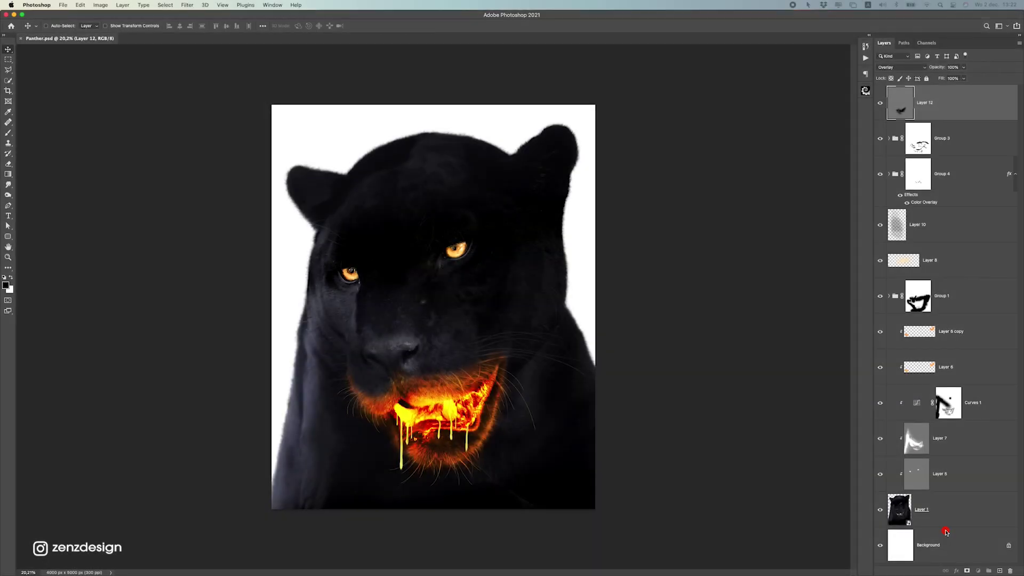
Place the forest photo directly above the Background layer and scale it to about 57% so it fills the canvas.
{"action": "left_click", "coordinate": [945, 540]}
{"action": "key", "text": "super+Tab"}
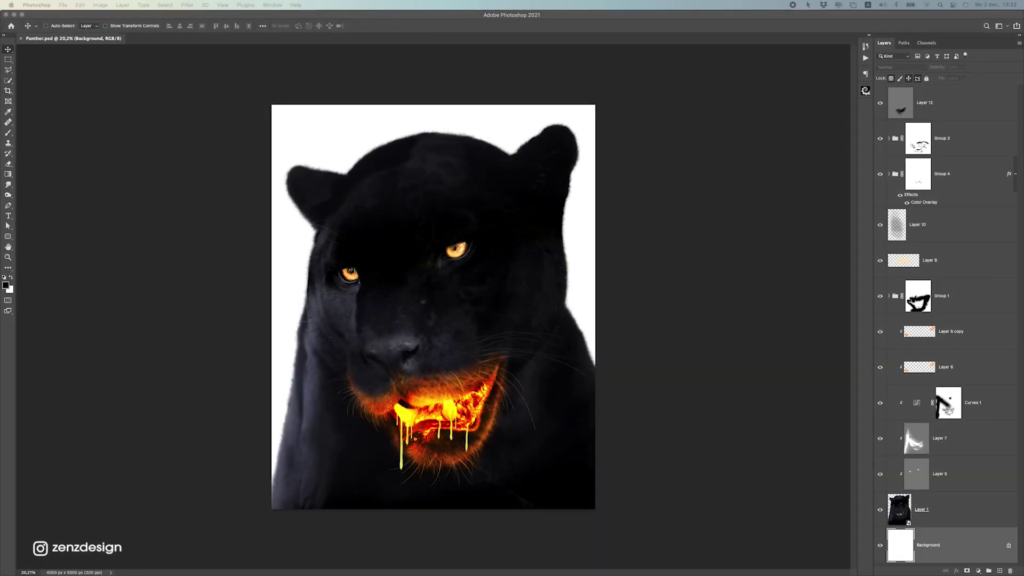
{"action": "left_click_drag", "start_coordinate": [565, 286], "coordinate": [529, 306]}
{"action": "left_click_drag", "start_coordinate": [595, 102], "coordinate": [630, 75]}
{"action": "key", "text": "Return"}
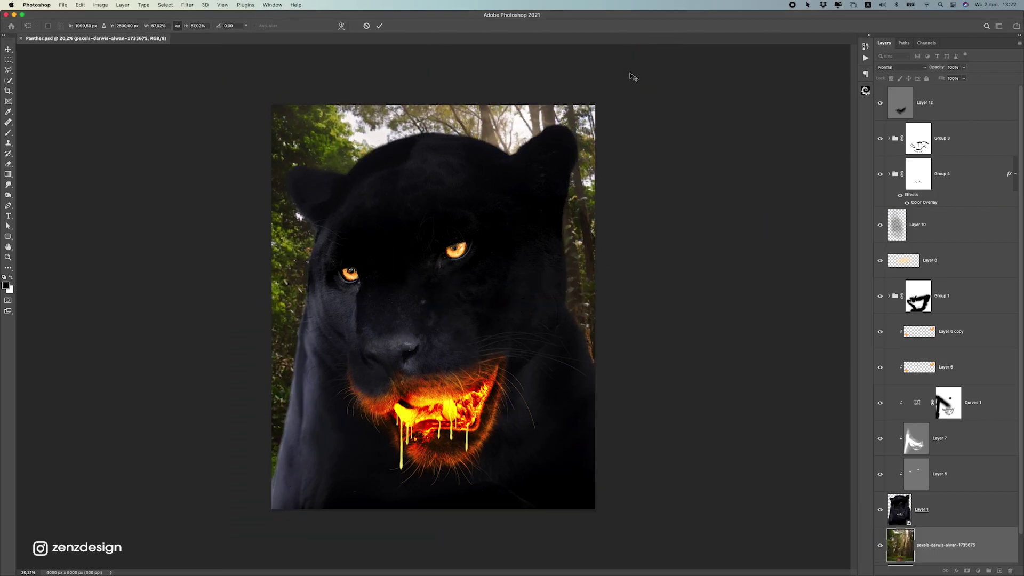
Rasterize the forest layer and apply a Lens Blur with a radius of 92.
{"action": "right_click", "coordinate": [949, 524]}
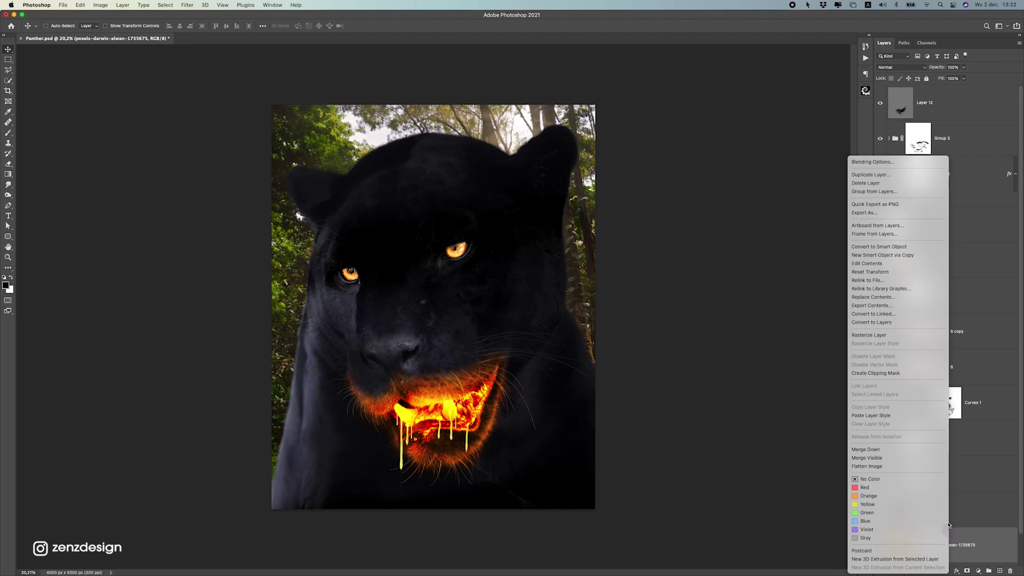
{"action": "left_click", "coordinate": [896, 335]}
{"action": "left_click", "coordinate": [215, 1]}
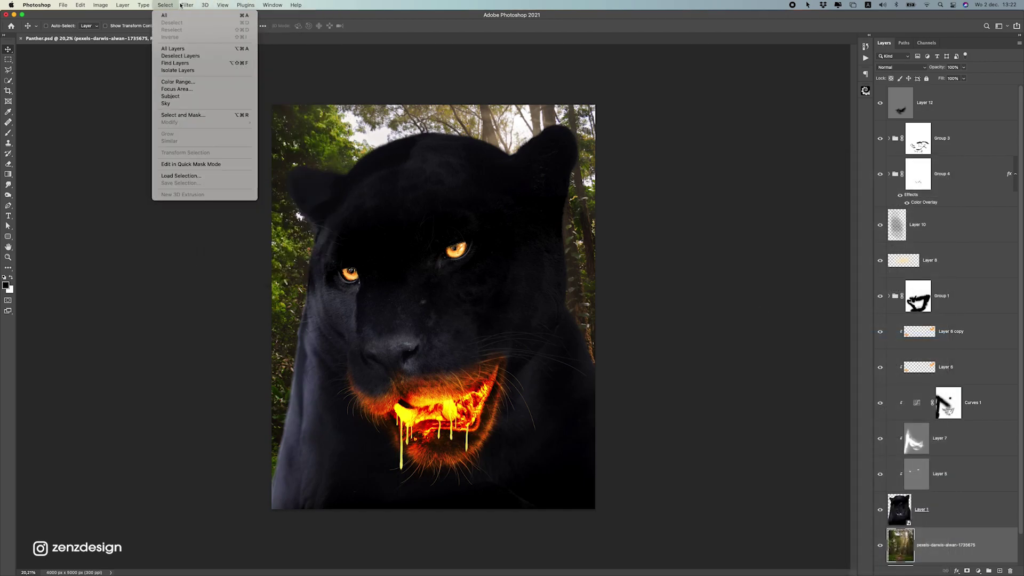
{"action": "mouse_move", "coordinate": [221, 112]}
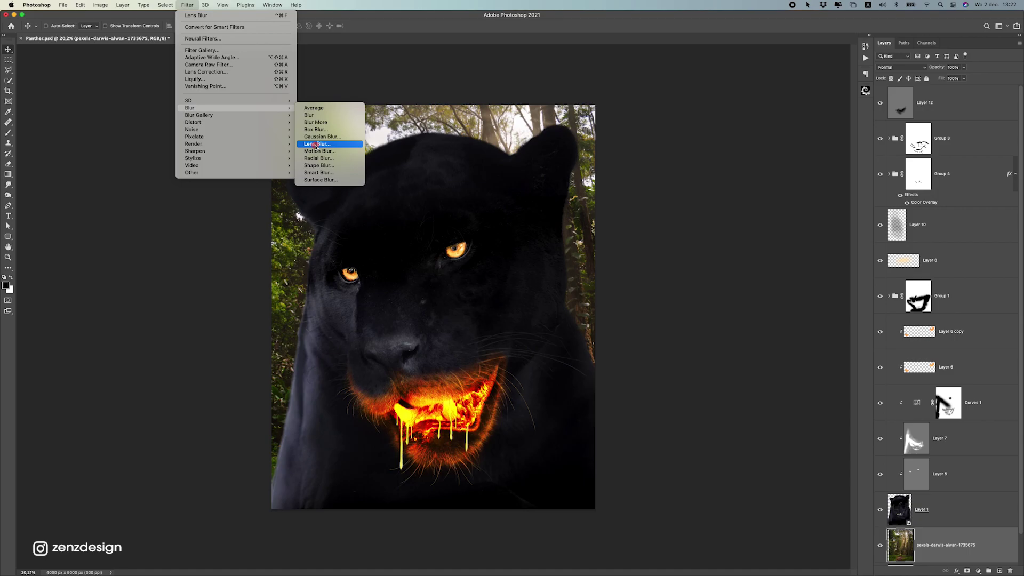
{"action": "left_click", "coordinate": [319, 144]}
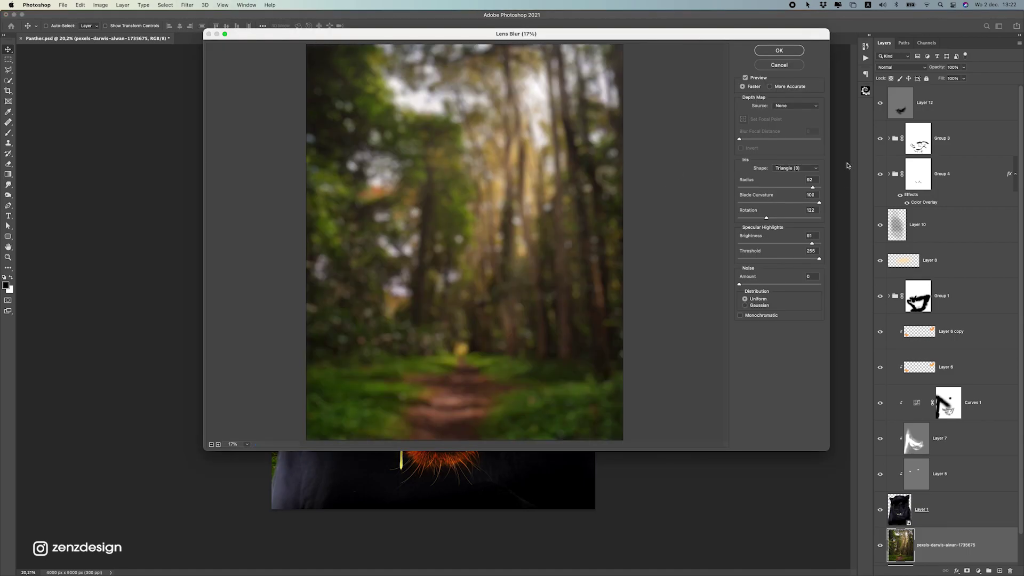
{"action": "left_click", "coordinate": [780, 51]}
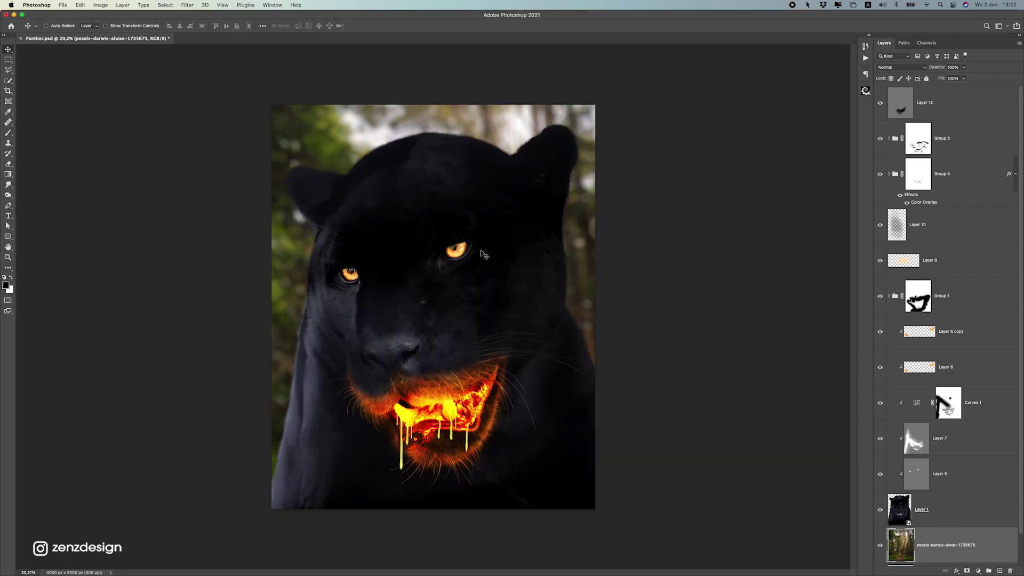
Darken and desaturate the forest layer with Hue/Saturation at saturation -75 and lightness -80.
{"action": "key", "text": "super+u"}
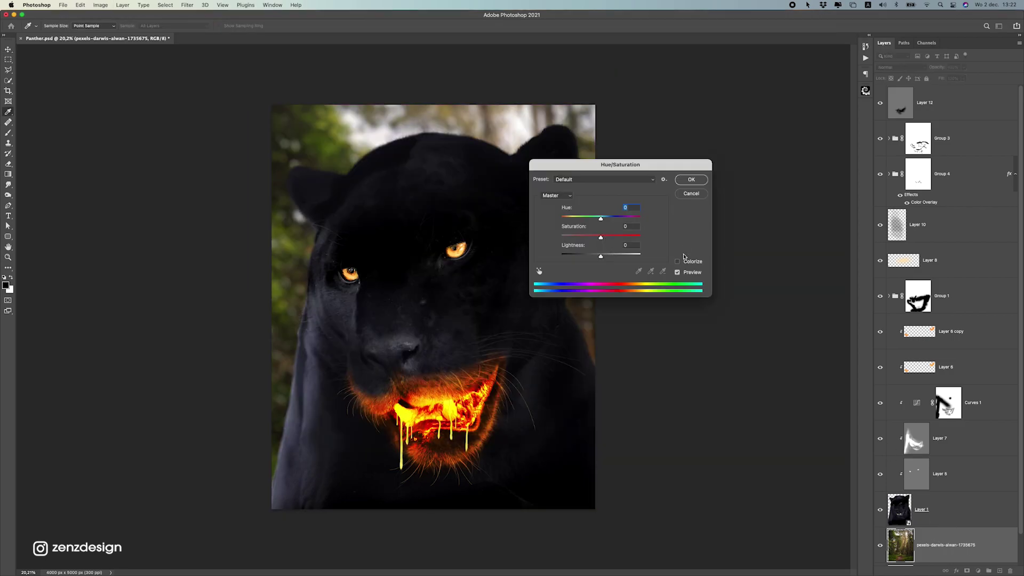
{"action": "left_click_drag", "start_coordinate": [630, 166], "coordinate": [732, 160]}
{"action": "left_click_drag", "start_coordinate": [703, 231], "coordinate": [671, 250]}
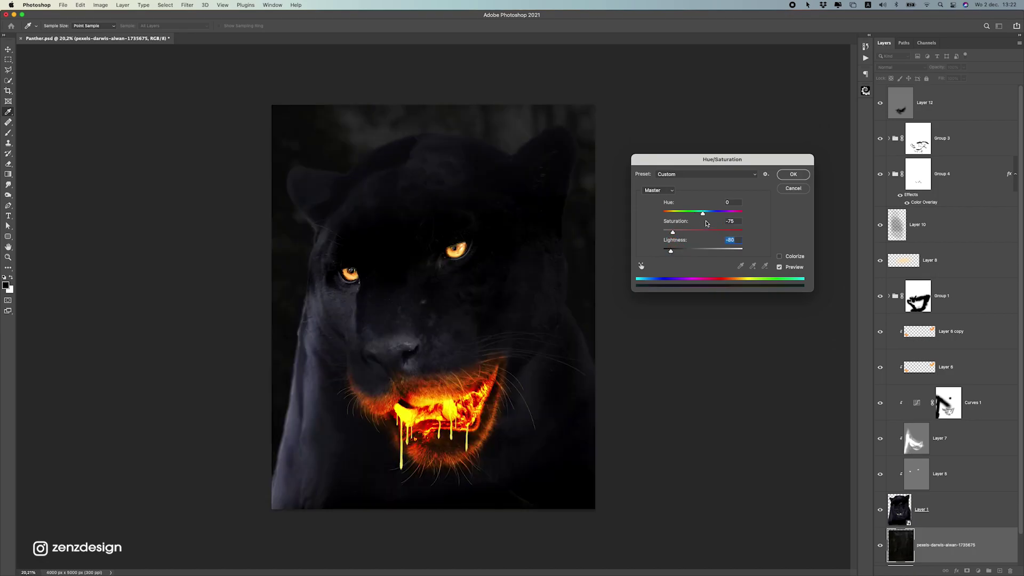
{"action": "left_click", "coordinate": [792, 175]}
Start another Hue/Saturation adjustment on the forest layer with Colorize enabled and the hue set to 218.
{"action": "key", "text": "super+u"}
{"action": "left_click", "coordinate": [780, 256]}
{"action": "left_click_drag", "start_coordinate": [693, 213], "coordinate": [710, 216]}
{"action": "scroll", "coordinate": [456, 312], "scroll_direction": "down", "scroll_amount": 5}
{"action": "scroll", "coordinate": [454, 311], "scroll_direction": "up", "scroll_amount": 5}
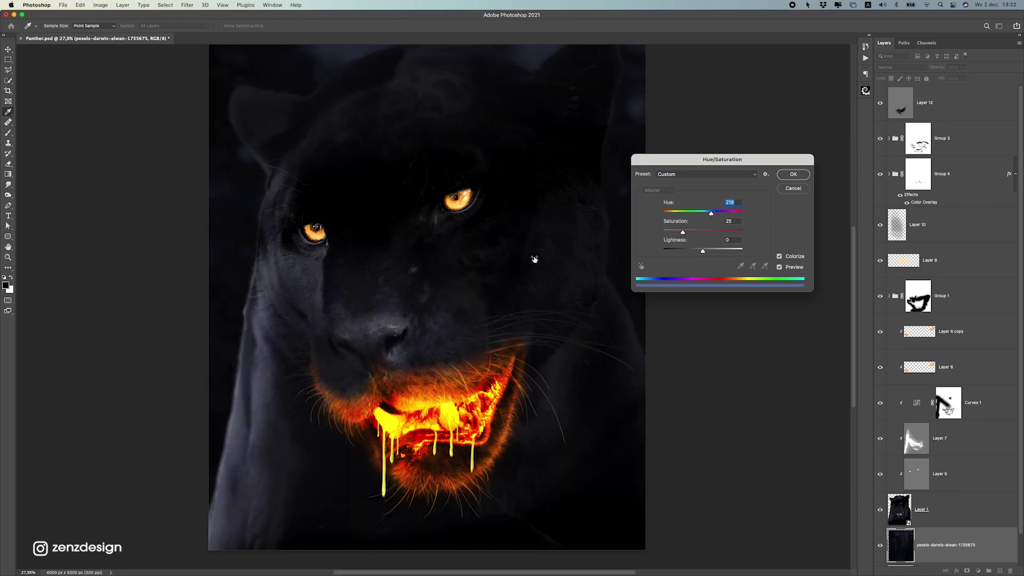
{"action": "scroll", "coordinate": [440, 296], "scroll_direction": "down", "scroll_amount": 3}
{"action": "scroll", "coordinate": [341, 373], "scroll_direction": "up", "scroll_amount": 3}
{"action": "scroll", "coordinate": [320, 373], "scroll_direction": "down", "scroll_amount": 4}
Set the colorized forest's saturation to 24 and lightness to +2, and apply the adjustment.
{"action": "left_click", "coordinate": [709, 231]}
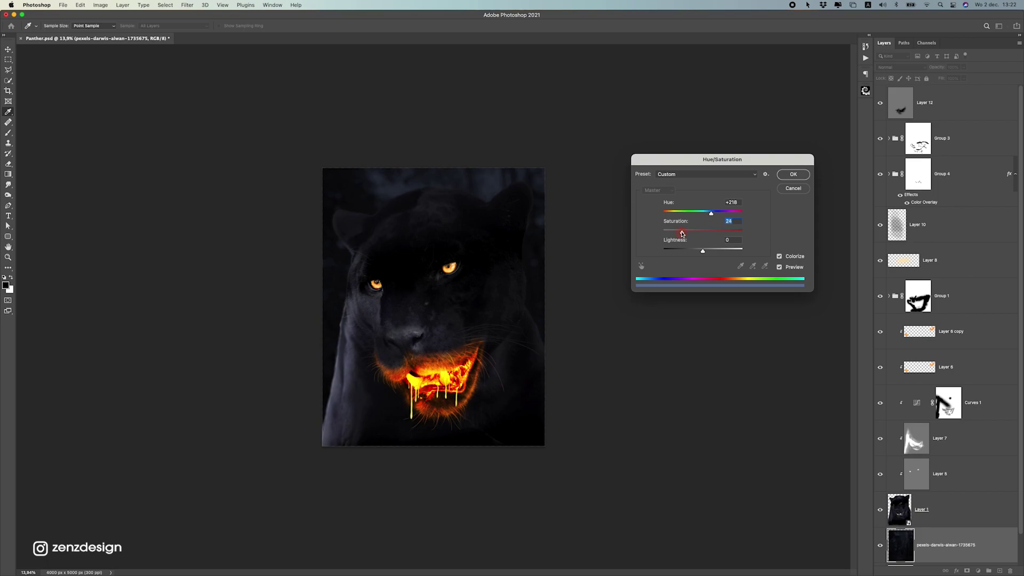
{"action": "mouse_move", "coordinate": [704, 256]}
{"action": "left_mouse_down"}
{"action": "mouse_move", "coordinate": [713, 254]}
{"action": "mouse_move", "coordinate": [700, 254]}
{"action": "left_mouse_up"}
{"action": "left_click_drag", "start_coordinate": [704, 252], "coordinate": [703, 252]}
{"action": "key", "text": "super+0"}
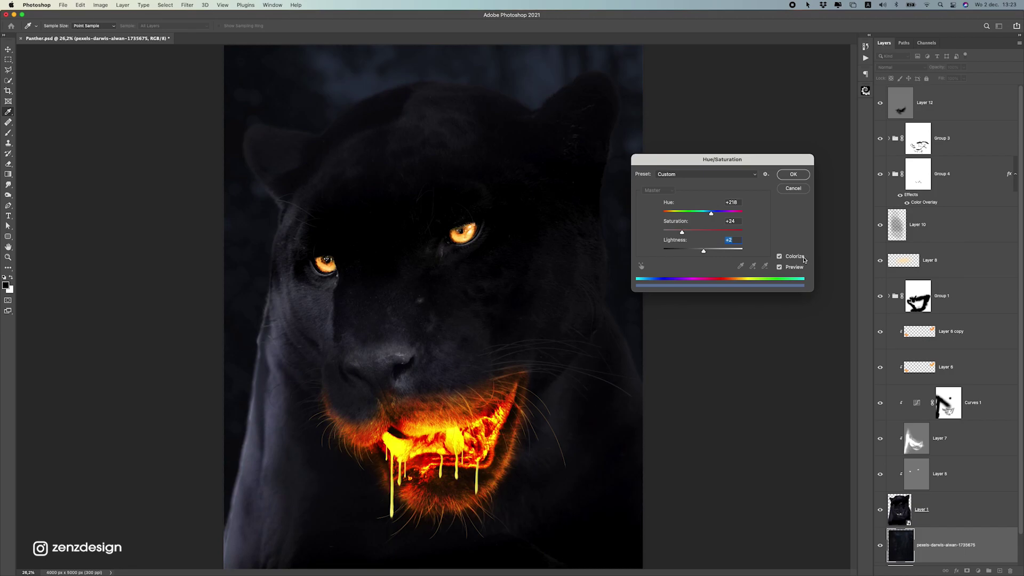
{"action": "left_click", "coordinate": [783, 178]}
{"action": "scroll", "coordinate": [790, 236], "scroll_direction": "down", "scroll_amount": 3}
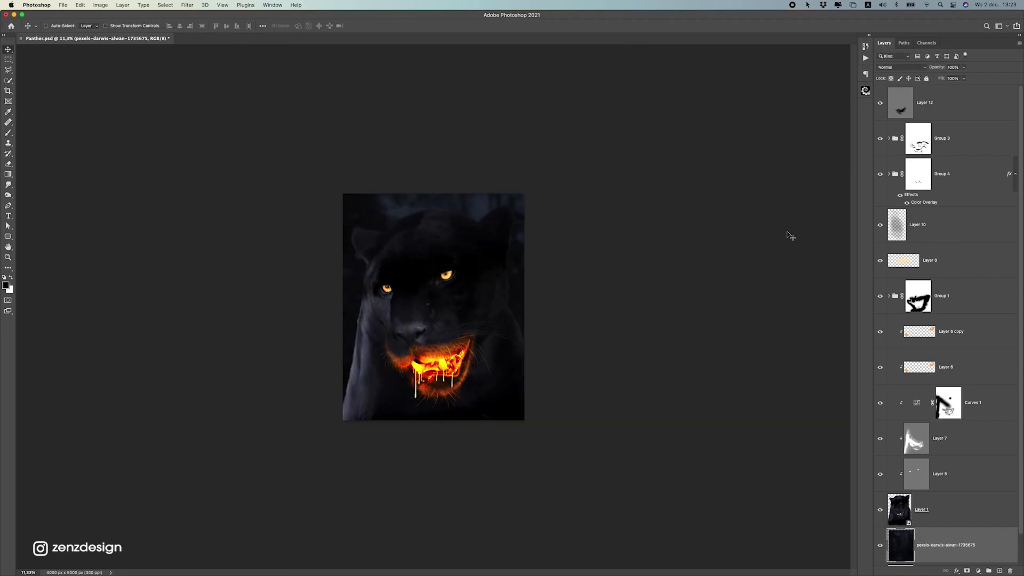
Add a new layer above Layer 12 and stamp a large soft brush dab in pale lavender #eaeaff on the panther's face.
{"action": "left_click", "coordinate": [947, 111]}
{"action": "left_click", "coordinate": [1001, 571]}
{"action": "scroll", "coordinate": [373, 358], "scroll_direction": "up", "scroll_amount": 3}
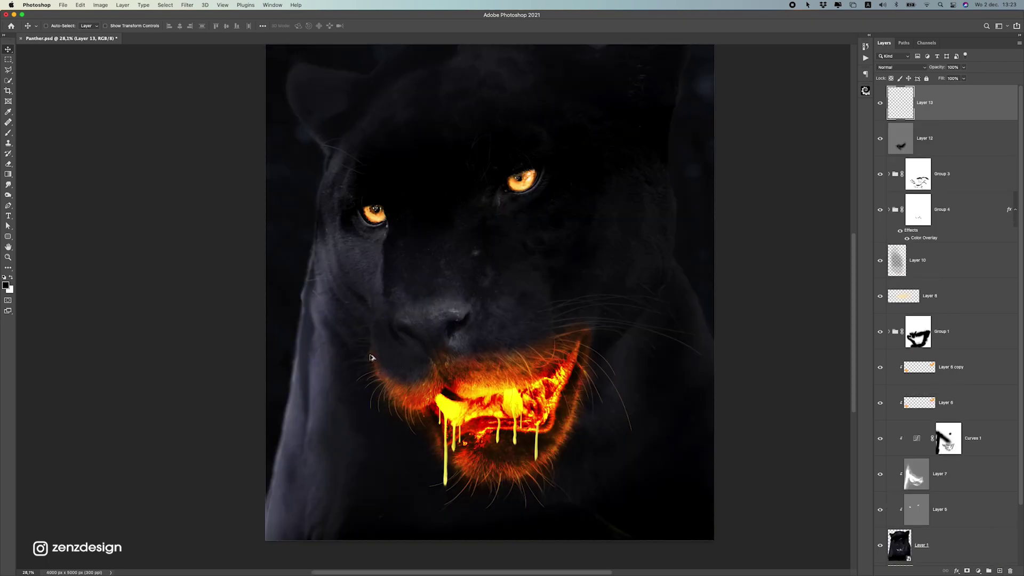
{"action": "left_click", "coordinate": [8, 133]}
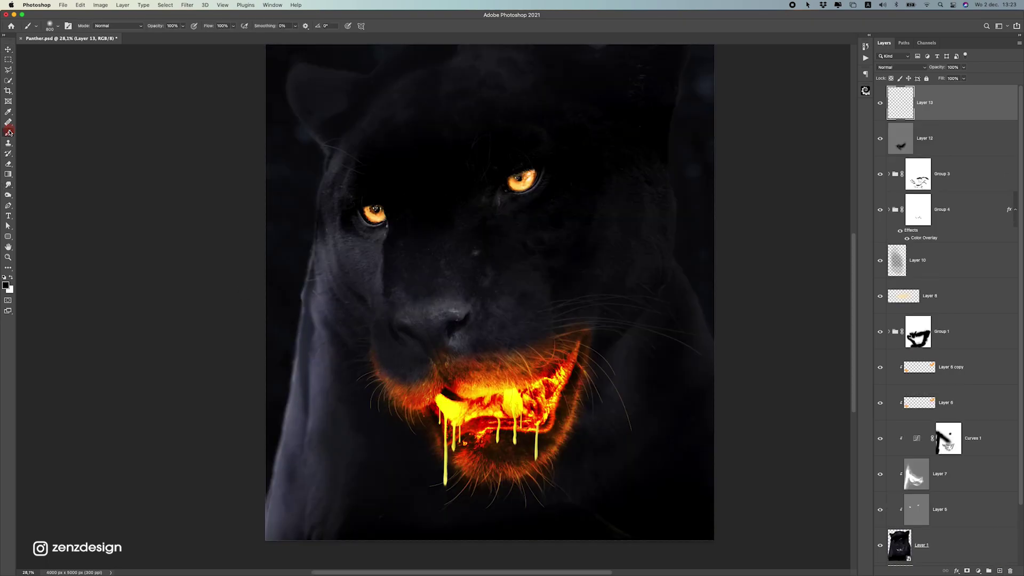
{"action": "left_click", "coordinate": [6, 286]}
{"action": "left_click", "coordinate": [316, 318]}
{"action": "left_click_drag", "start_coordinate": [645, 136], "coordinate": [615, 107]}
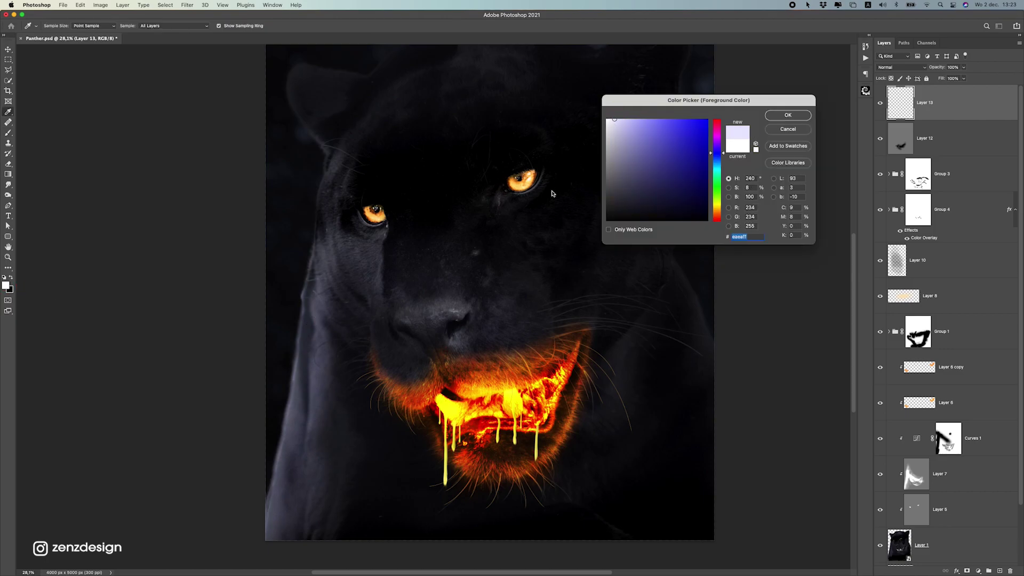
{"action": "key", "text": "Return"}
{"action": "left_click", "coordinate": [484, 230]}
Move the pale glow to the image's left edge and enlarge it beside the panther with Free Transform.
{"action": "left_click", "coordinate": [9, 50]}
{"action": "scroll", "coordinate": [511, 272], "scroll_direction": "down", "scroll_amount": 5}
{"action": "left_click_drag", "start_coordinate": [511, 270], "coordinate": [457, 216]}
{"action": "key", "text": "super+t"}
{"action": "left_click_drag", "start_coordinate": [422, 275], "coordinate": [390, 287]}
{"action": "key", "text": "Return"}
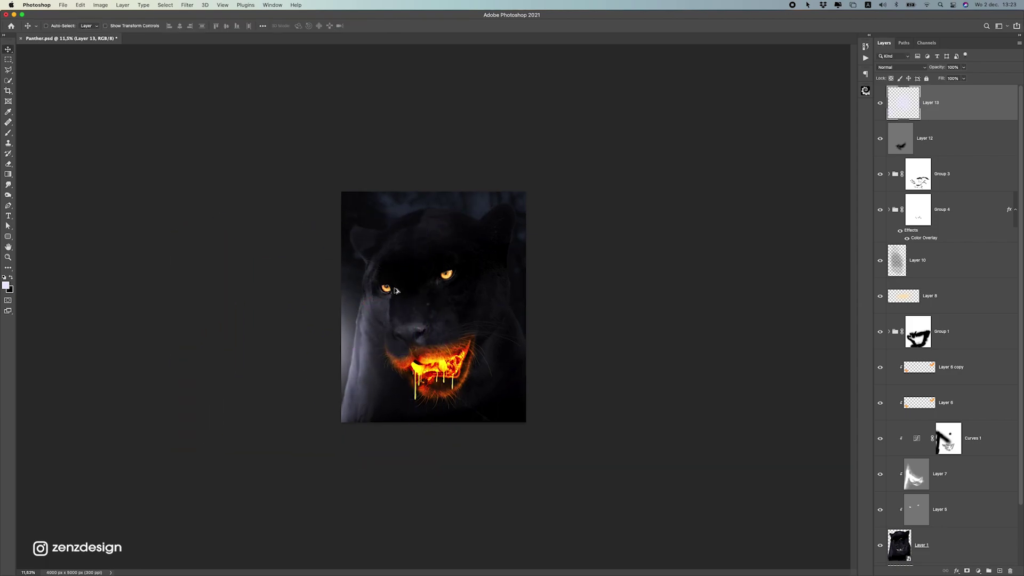
Set the pale glow layer's blend mode to Screen and shift the glow along the panther's shoulder.
{"action": "scroll", "coordinate": [417, 273], "scroll_direction": "up", "scroll_amount": 1}
{"action": "left_click", "coordinate": [901, 69]}
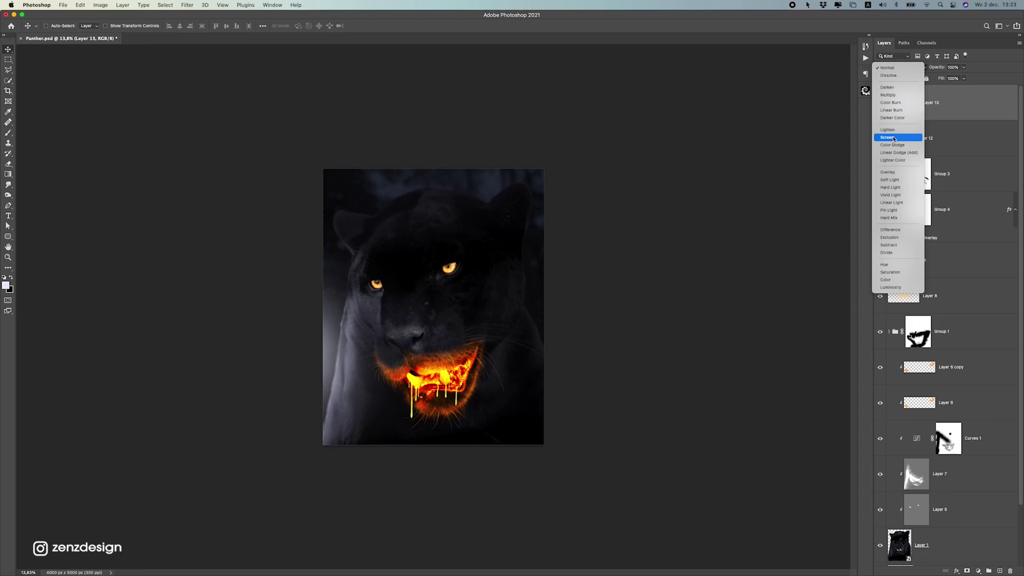
{"action": "left_click", "coordinate": [902, 138]}
{"action": "left_click_drag", "start_coordinate": [385, 335], "coordinate": [413, 348]}
Widen and skew the glow with Free Transform and settle it beside the panther at the image's left edge.
{"action": "key", "text": "ctrl+t"}
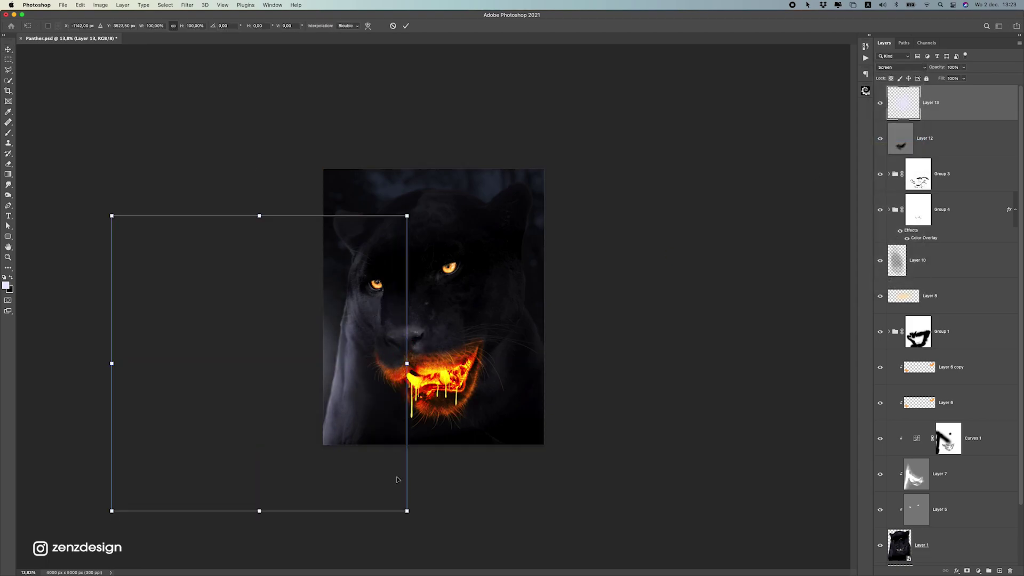
{"action": "left_click_drag", "start_coordinate": [407, 511], "coordinate": [954, 511]}
{"action": "left_click_drag", "start_coordinate": [397, 380], "coordinate": [290, 428]}
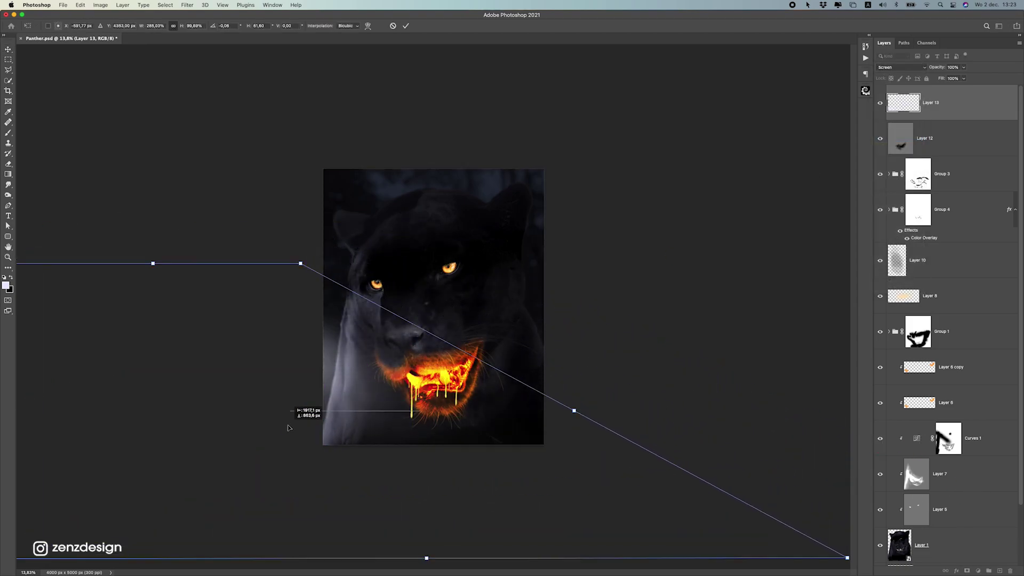
{"action": "double_click", "coordinate": [361, 366]}
{"action": "left_click_drag", "start_coordinate": [368, 386], "coordinate": [323, 363]}
{"action": "scroll", "coordinate": [344, 402], "scroll_direction": "down", "scroll_amount": 5}
{"action": "scroll", "coordinate": [347, 401], "scroll_direction": "up", "scroll_amount": 5}
{"action": "scroll", "coordinate": [418, 349], "scroll_direction": "down", "scroll_amount": 5}
{"action": "scroll", "coordinate": [418, 350], "scroll_direction": "up", "scroll_amount": 5}
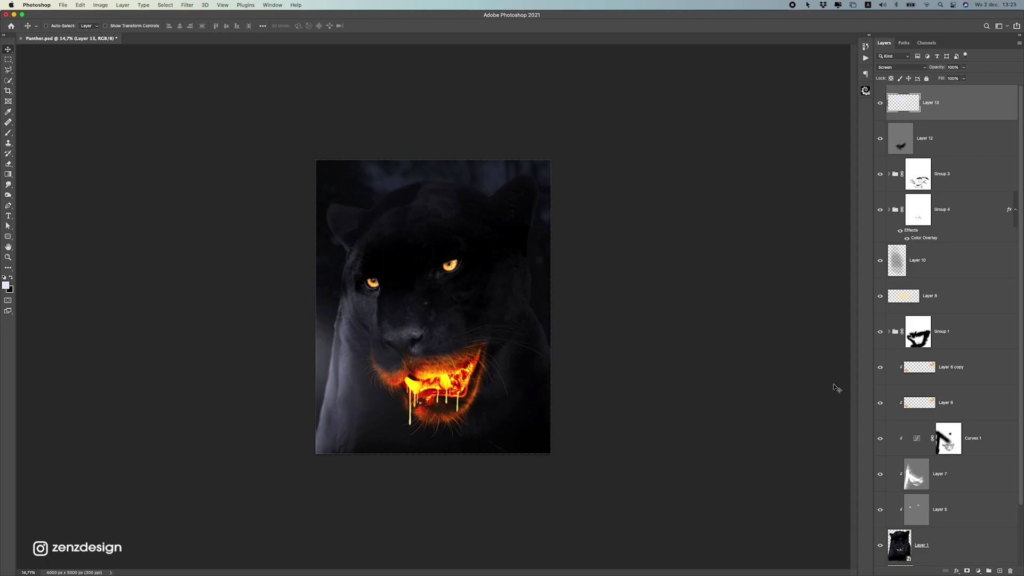
Duplicate the glow layer and place the copy between the panther layer and the forest layer.
{"action": "key", "text": "ctrl+j"}
{"action": "scroll", "coordinate": [921, 194], "scroll_direction": "down", "scroll_amount": 2}
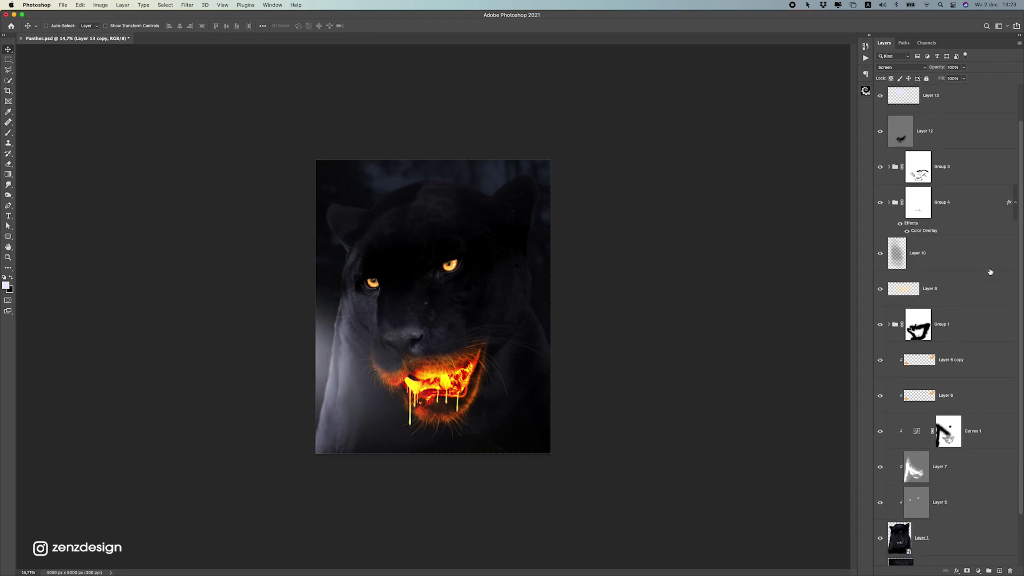
{"action": "scroll", "coordinate": [975, 257], "scroll_direction": "up", "scroll_amount": 2}
{"action": "left_click_drag", "start_coordinate": [950, 103], "coordinate": [944, 490]}
Move the glow copy behind the panther's head, rotate it by about -114° with Free Transform, and adjust its opacity.
{"action": "left_click_drag", "start_coordinate": [350, 385], "coordinate": [646, 193]}
{"action": "key", "text": "super+t"}
{"action": "left_click_drag", "start_coordinate": [595, 154], "coordinate": [354, 325]}
{"action": "left_click_drag", "start_coordinate": [526, 310], "coordinate": [440, 260]}
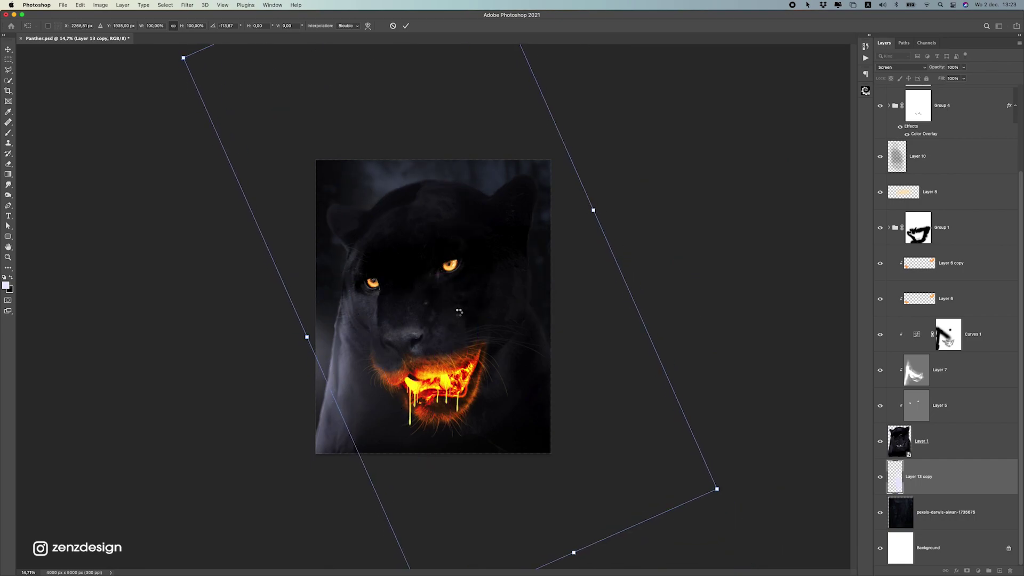
{"action": "key", "text": "Return"}
{"action": "key", "text": "super+minus"}
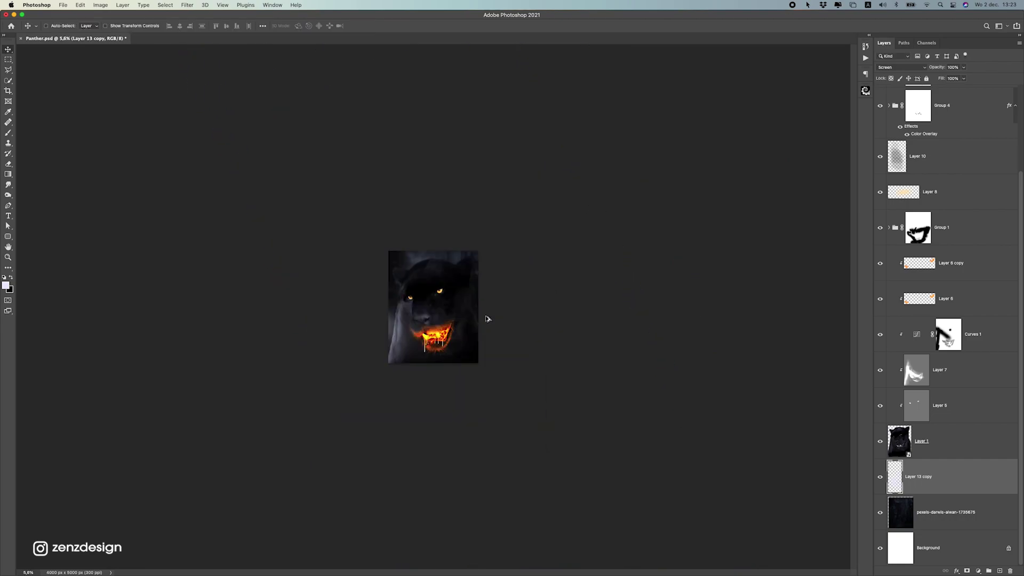
{"action": "left_click_drag", "start_coordinate": [959, 72], "coordinate": [949, 76]}
Stretch the original Layer 13 glow upward with a skewed Free Transform and shift it over the panther.
{"action": "scroll", "coordinate": [433, 304], "scroll_direction": "down", "scroll_amount": 5}
{"action": "scroll", "coordinate": [433, 304], "scroll_direction": "up", "scroll_amount": 8}
{"action": "scroll", "coordinate": [434, 304], "scroll_direction": "down", "scroll_amount": 8}
{"action": "scroll", "coordinate": [406, 339], "scroll_direction": "up", "scroll_amount": 4}
{"action": "mouse_move", "coordinate": [351, 352]}
{"action": "left_mouse_down"}
{"action": "mouse_move", "coordinate": [415, 402]}
{"action": "mouse_move", "coordinate": [321, 338]}
{"action": "mouse_move", "coordinate": [354, 327]}
{"action": "mouse_move", "coordinate": [352, 349]}
{"action": "left_mouse_up"}
{"action": "key", "text": "super+t"}
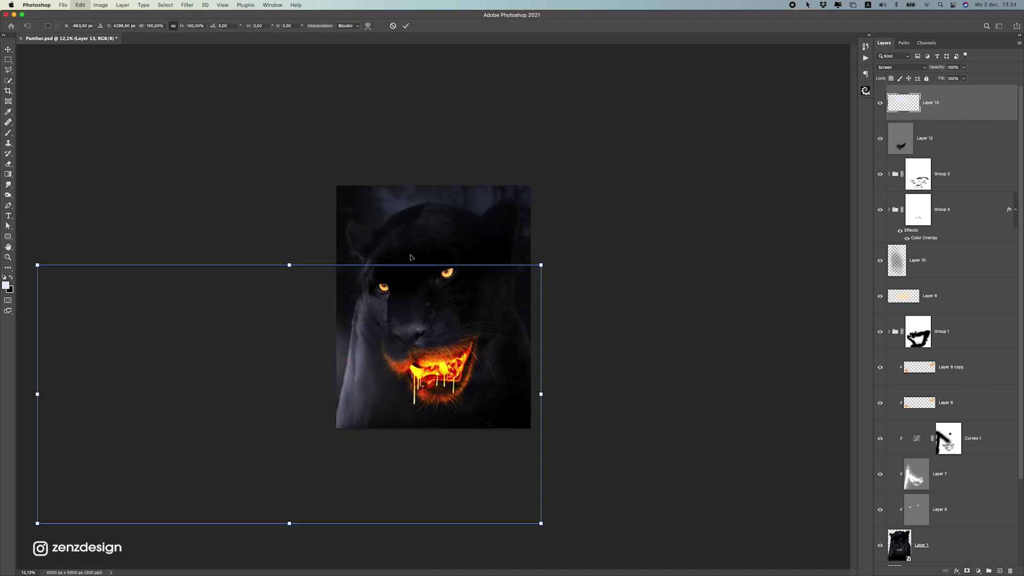
{"action": "left_click_drag", "start_coordinate": [537, 265], "coordinate": [511, 95]}
{"action": "left_click_drag", "start_coordinate": [379, 289], "coordinate": [445, 314]}
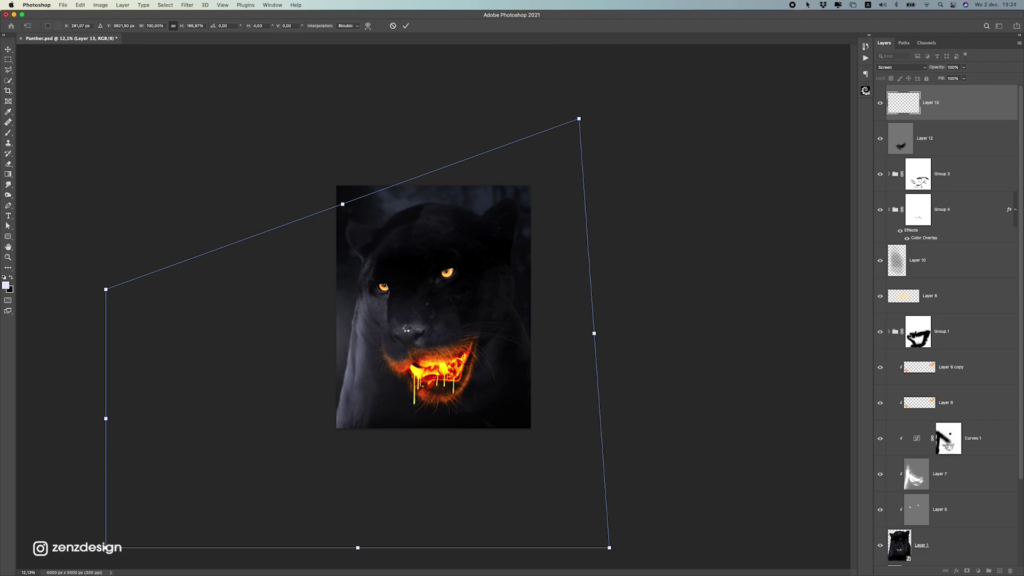
{"action": "left_click_drag", "start_coordinate": [396, 321], "coordinate": [381, 336]}
Nudge the stretched Layer 13 glow into its final place beside the panther.
{"action": "scroll", "coordinate": [447, 331], "scroll_direction": "down", "scroll_amount": 10}
{"action": "left_click_drag", "start_coordinate": [419, 331], "coordinate": [438, 335]}
{"action": "scroll", "coordinate": [440, 333], "scroll_direction": "down", "scroll_amount": 1}
{"action": "scroll", "coordinate": [448, 310], "scroll_direction": "up", "scroll_amount": 1}
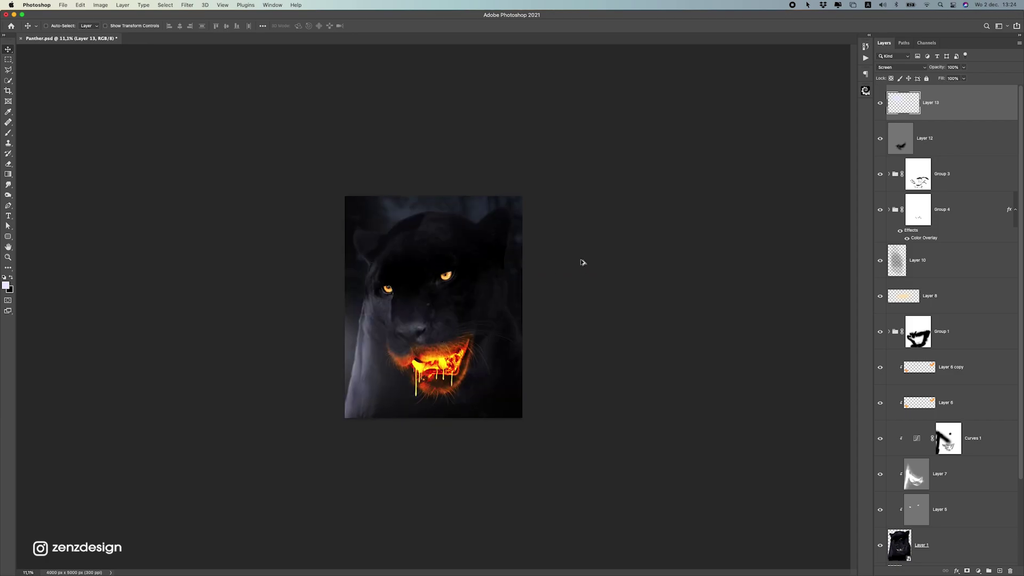
{"action": "scroll", "coordinate": [582, 261], "scroll_direction": "up", "scroll_amount": 1}
{"action": "left_click_drag", "start_coordinate": [508, 210], "coordinate": [501, 208]}
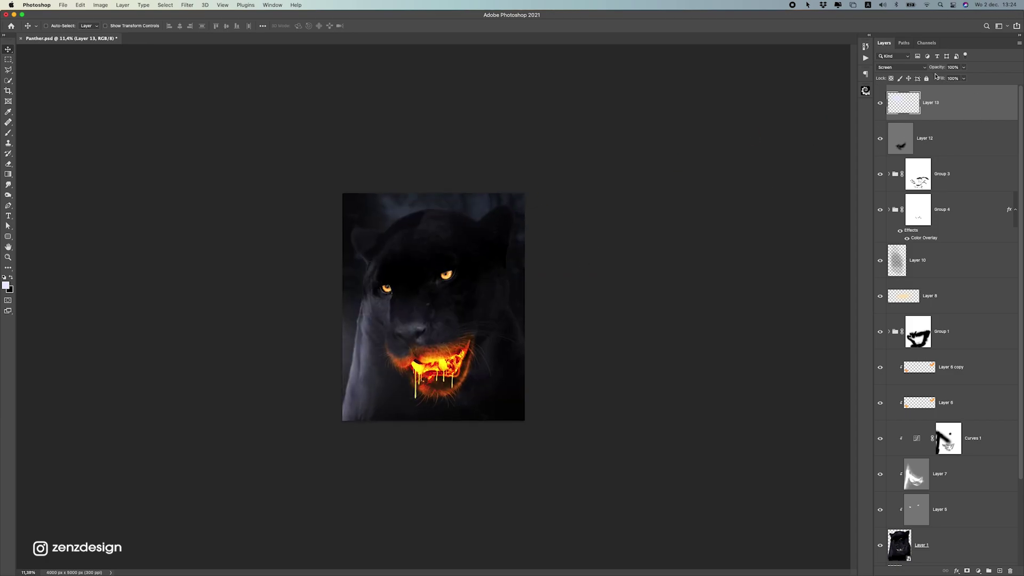
Add a top layer, stamp all visible layers into it, and convert it to a smart object.
{"action": "left_click", "coordinate": [999, 571]}
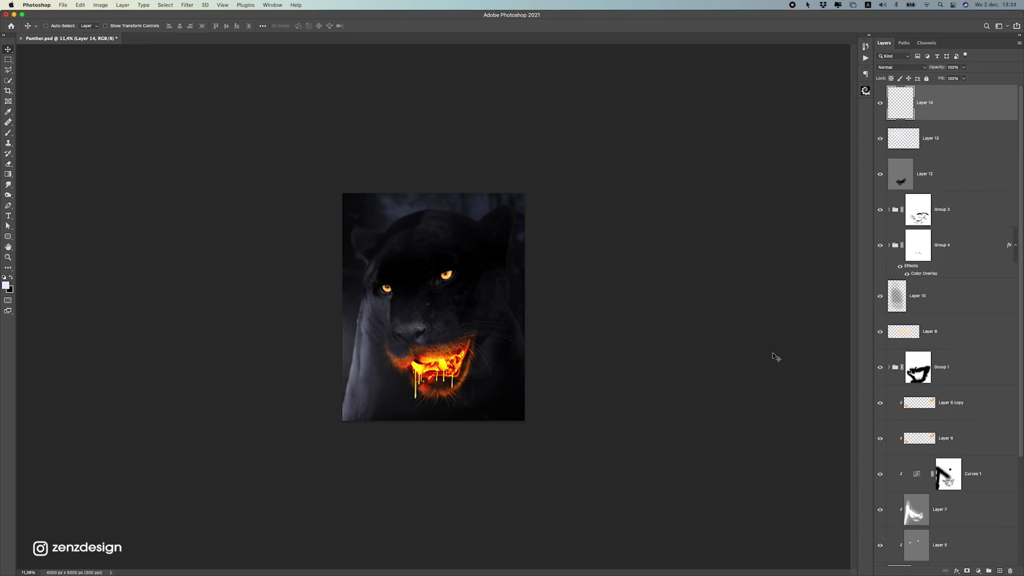
{"action": "key", "text": "super+alt+shift+e"}
{"action": "scroll", "coordinate": [465, 297], "scroll_direction": "up", "scroll_amount": 3}
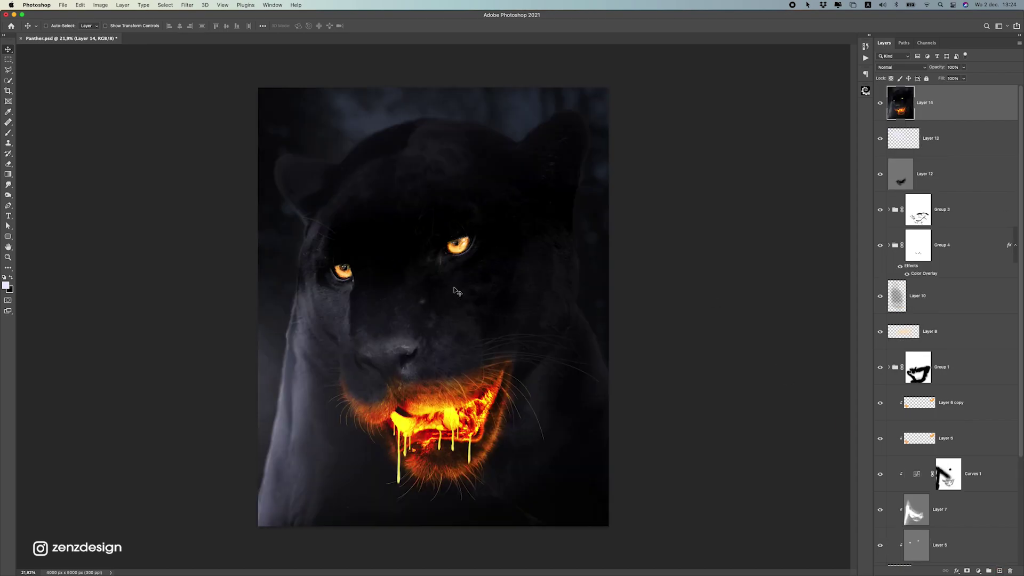
{"action": "right_click", "coordinate": [953, 101]}
{"action": "left_click", "coordinate": [886, 225]}
{"action": "scroll", "coordinate": [454, 293], "scroll_direction": "down", "scroll_amount": 3}
{"action": "scroll", "coordinate": [455, 293], "scroll_direction": "up", "scroll_amount": 3}
Open the Camera Raw Filter on the stamped smart object with its Basic settings ready for editing.
{"action": "left_click", "coordinate": [225, 5]}
{"action": "mouse_move", "coordinate": [191, 5]}
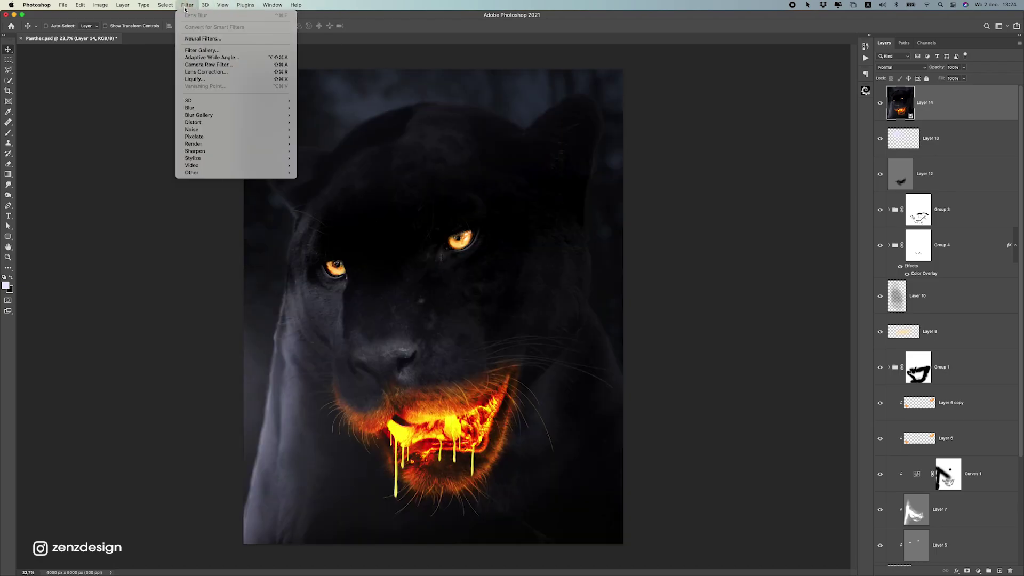
{"action": "left_click", "coordinate": [207, 65]}
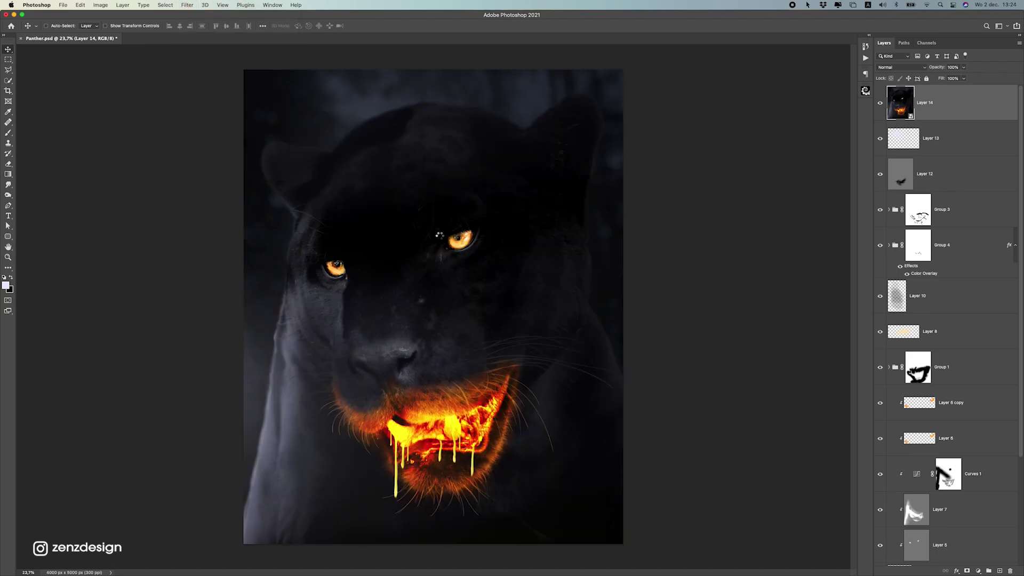
{"action": "left_click", "coordinate": [765, 206]}
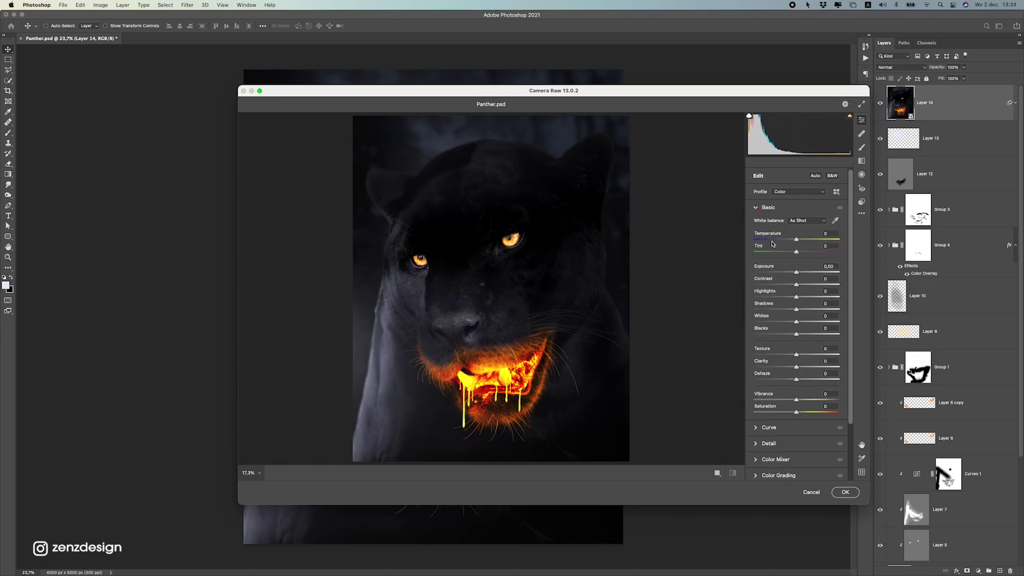
Tune the Basic color and tone settings in Camera Raw, including temperature, highlights, blacks and dehaze.
{"action": "left_click_drag", "start_coordinate": [797, 240], "coordinate": [808, 404]}
{"action": "double_click", "coordinate": [804, 291]}
{"action": "double_click", "coordinate": [782, 332]}
{"action": "double_click", "coordinate": [800, 377]}
{"action": "scroll", "coordinate": [852, 316], "scroll_direction": "down", "scroll_amount": 5}
{"action": "left_click", "coordinate": [778, 357]}
{"action": "left_click", "coordinate": [777, 359]}
{"action": "double_click", "coordinate": [777, 359]}
{"action": "left_click", "coordinate": [772, 208]}
{"action": "left_click", "coordinate": [771, 209]}
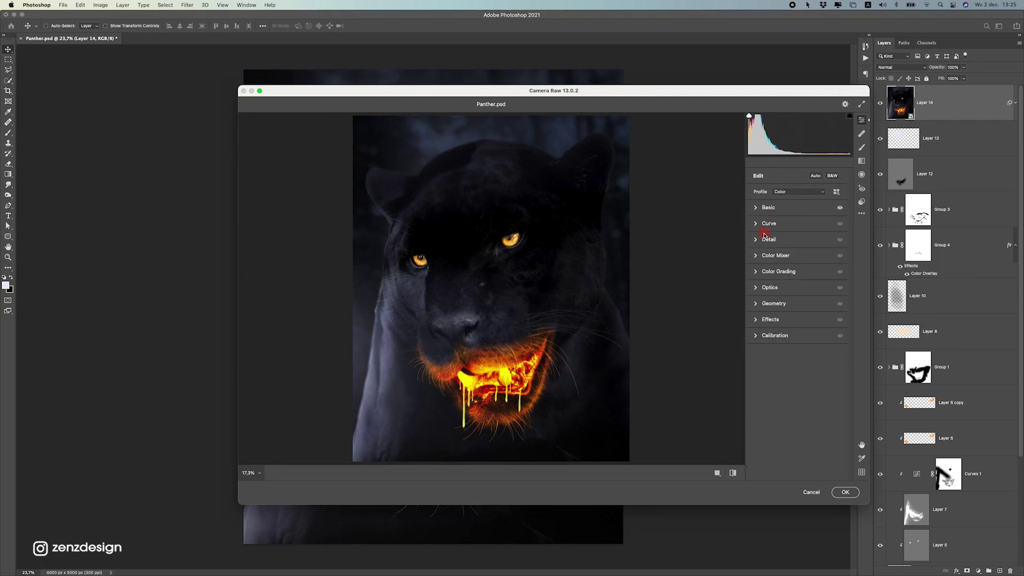
Apply slight sharpening and noise reduction in the Camera Raw Detail settings.
{"action": "left_click", "coordinate": [769, 226]}
{"action": "left_click", "coordinate": [769, 225]}
{"action": "left_click", "coordinate": [767, 240]}
{"action": "mouse_move", "coordinate": [764, 260]}
{"action": "left_mouse_down"}
{"action": "mouse_move", "coordinate": [821, 262]}
{"action": "mouse_move", "coordinate": [791, 261]}
{"action": "mouse_move", "coordinate": [811, 281]}
{"action": "mouse_move", "coordinate": [766, 275]}
{"action": "left_mouse_up"}
Set the Color Mixer hue to -7 for reds and -12 for yellows.
{"action": "left_click", "coordinate": [775, 326]}
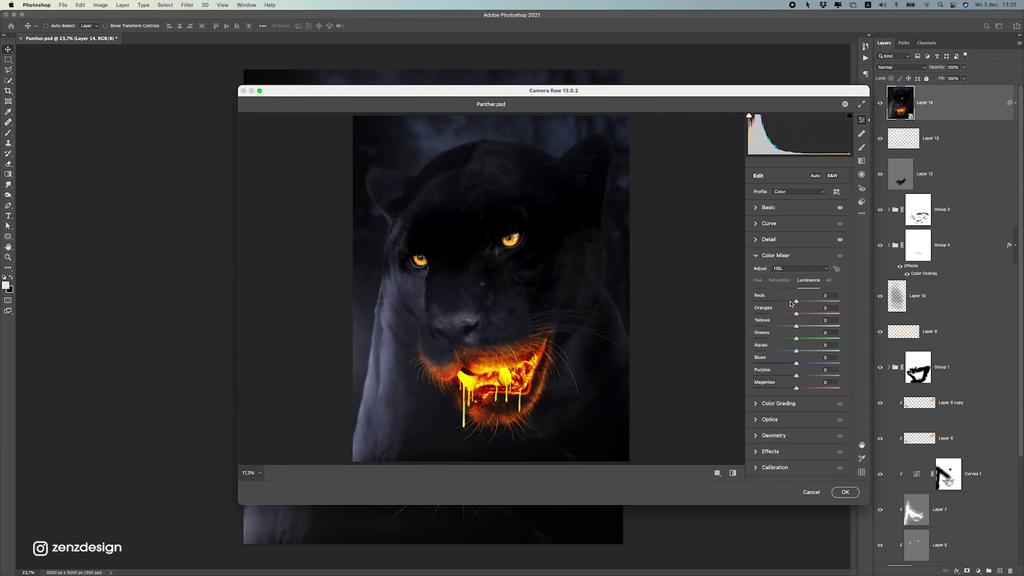
{"action": "left_click", "coordinate": [761, 280]}
{"action": "left_click_drag", "start_coordinate": [796, 301], "coordinate": [791, 327]}
{"action": "double_click", "coordinate": [784, 315]}
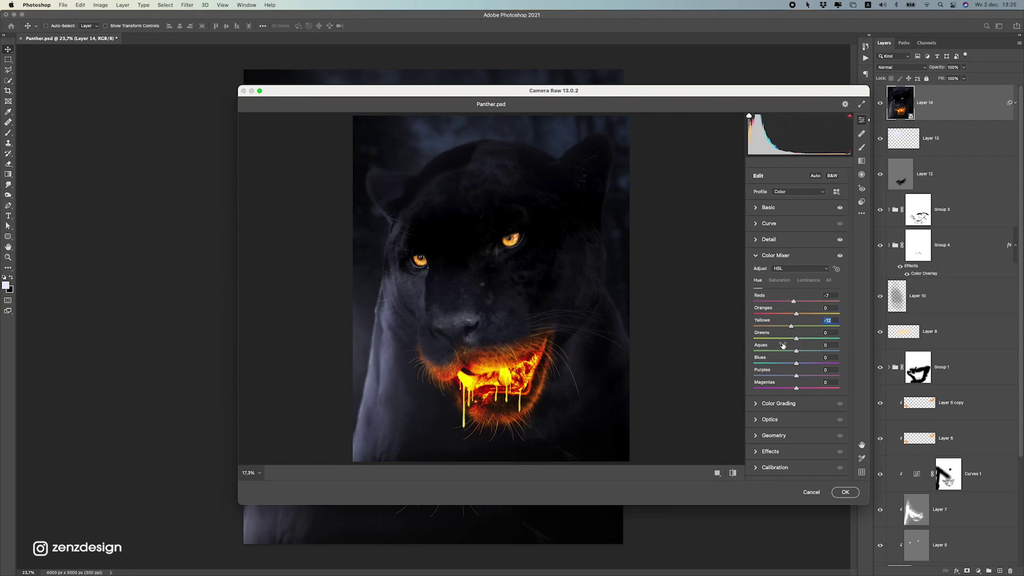
Try lowering the Color Mixer saturation to -6 for reds and -42 for oranges.
{"action": "left_click", "coordinate": [782, 284]}
{"action": "mouse_move", "coordinate": [790, 301]}
{"action": "left_mouse_down"}
{"action": "mouse_move", "coordinate": [816, 304]}
{"action": "mouse_move", "coordinate": [779, 314]}
{"action": "left_mouse_up"}
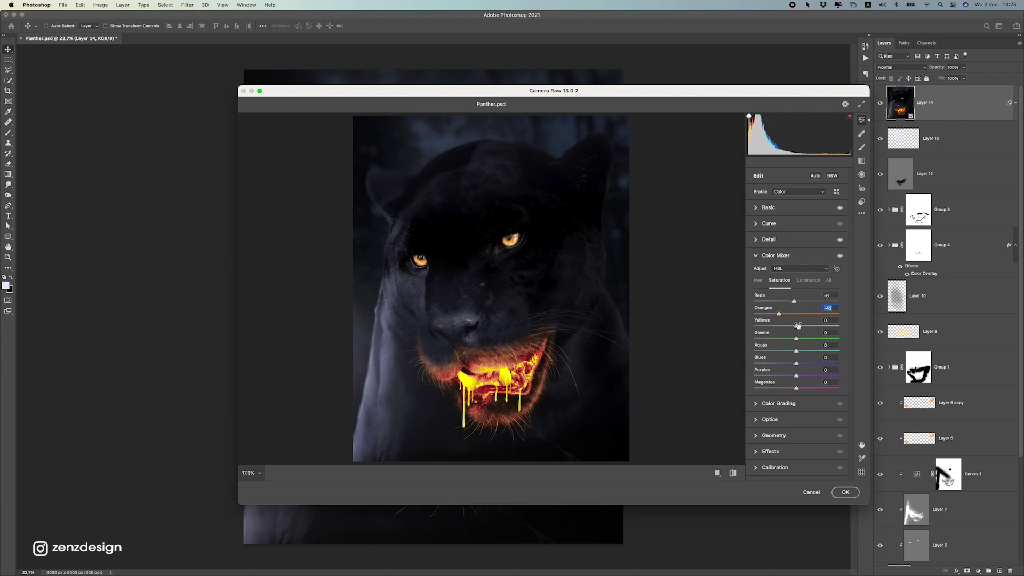
{"action": "key", "text": "super+z"}
{"action": "left_click_drag", "start_coordinate": [797, 326], "coordinate": [804, 301]}
{"action": "key", "text": "super+z"}
Set the Color Mixer luminance of the yellows to +13 and check the Color Grading settings.
{"action": "left_click", "coordinate": [807, 281]}
{"action": "double_click", "coordinate": [769, 314]}
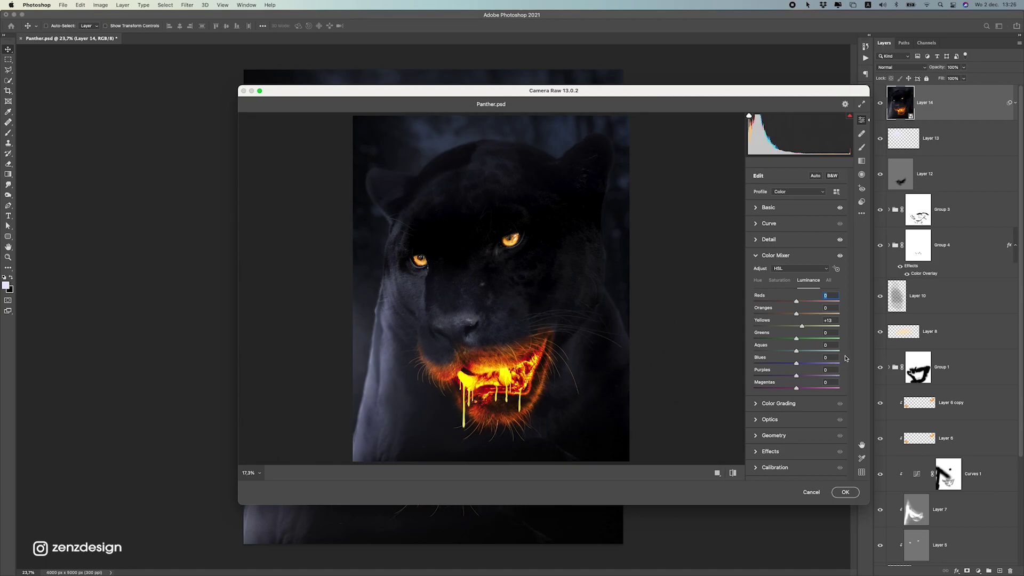
{"action": "left_click", "coordinate": [780, 404]}
{"action": "scroll", "coordinate": [779, 415], "scroll_direction": "down", "scroll_amount": 1}
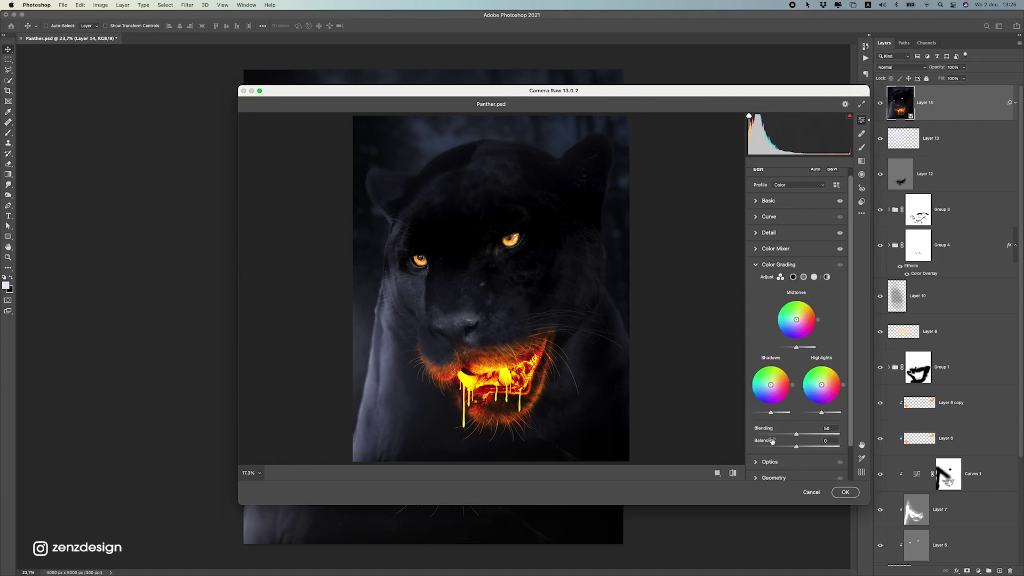
Adjust the Optics lens correction and set the Effects vignetting to -10.
{"action": "left_click", "coordinate": [772, 462]}
{"action": "left_click_drag", "start_coordinate": [796, 308], "coordinate": [772, 323]}
{"action": "key", "text": "super+z"}
{"action": "left_click", "coordinate": [777, 361]}
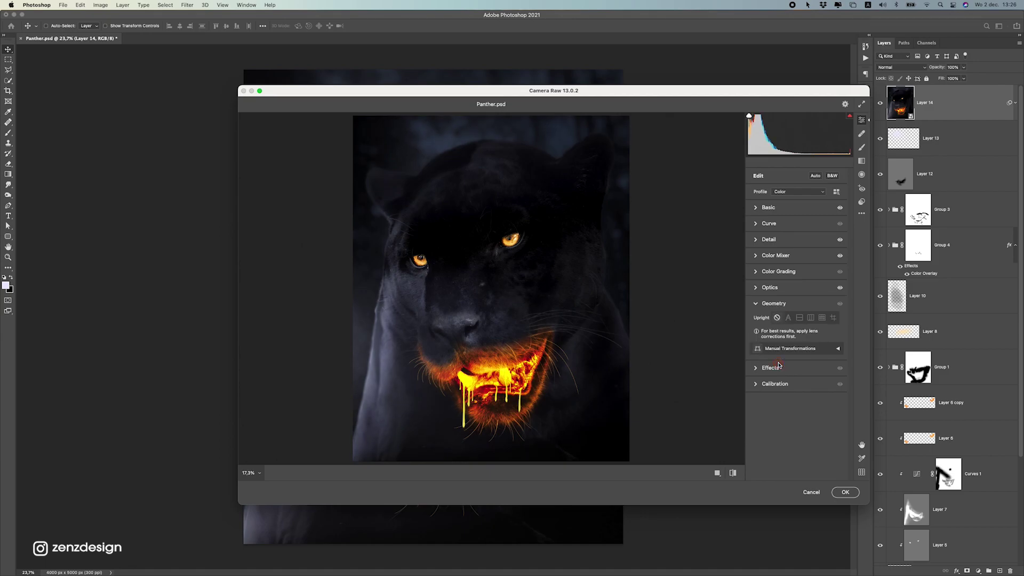
{"action": "left_click", "coordinate": [783, 372]}
{"action": "left_click_drag", "start_coordinate": [787, 355], "coordinate": [792, 356]}
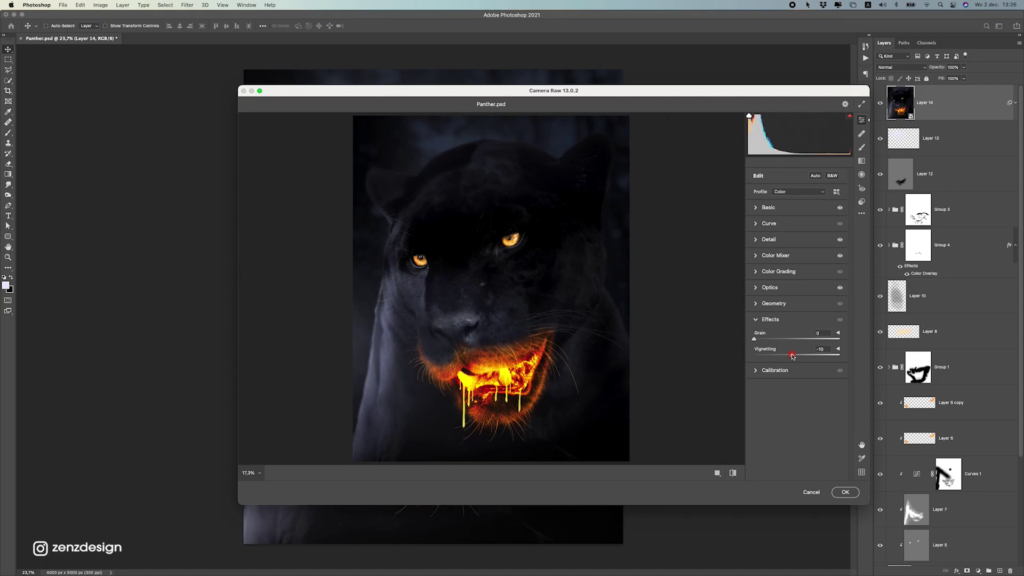
Experiment with the red primary in Calibration and set the green primary's hue to +4.
{"action": "left_click", "coordinate": [784, 370]}
{"action": "left_click_drag", "start_coordinate": [795, 387], "coordinate": [817, 427]}
{"action": "double_click", "coordinate": [794, 387]}
{"action": "double_click", "coordinate": [805, 398]}
{"action": "double_click", "coordinate": [794, 425]}
{"action": "left_click_drag", "start_coordinate": [800, 424], "coordinate": [783, 464]}
{"action": "double_click", "coordinate": [763, 440]}
Fine-tune the blue primary's hue and saturation in Calibration and apply the Camera Raw filter.
{"action": "double_click", "coordinate": [784, 463]}
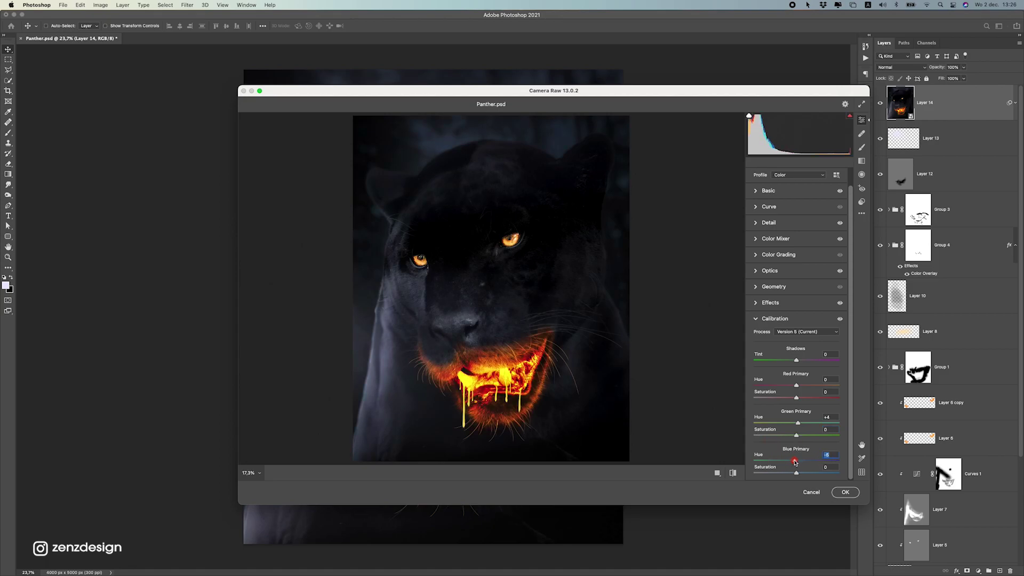
{"action": "left_click", "coordinate": [819, 477]}
{"action": "double_click", "coordinate": [813, 474]}
{"action": "left_click_drag", "start_coordinate": [801, 475], "coordinate": [799, 475]}
{"action": "left_click", "coordinate": [845, 492]}
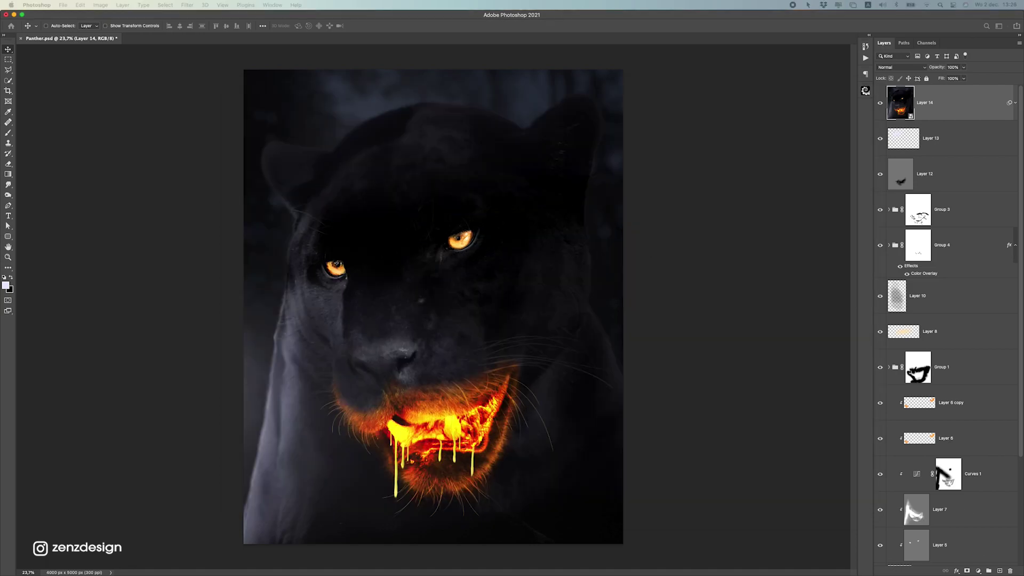
Compare the composite with and without the Camera Raw filtered layer.
{"action": "left_click", "coordinate": [879, 102]}
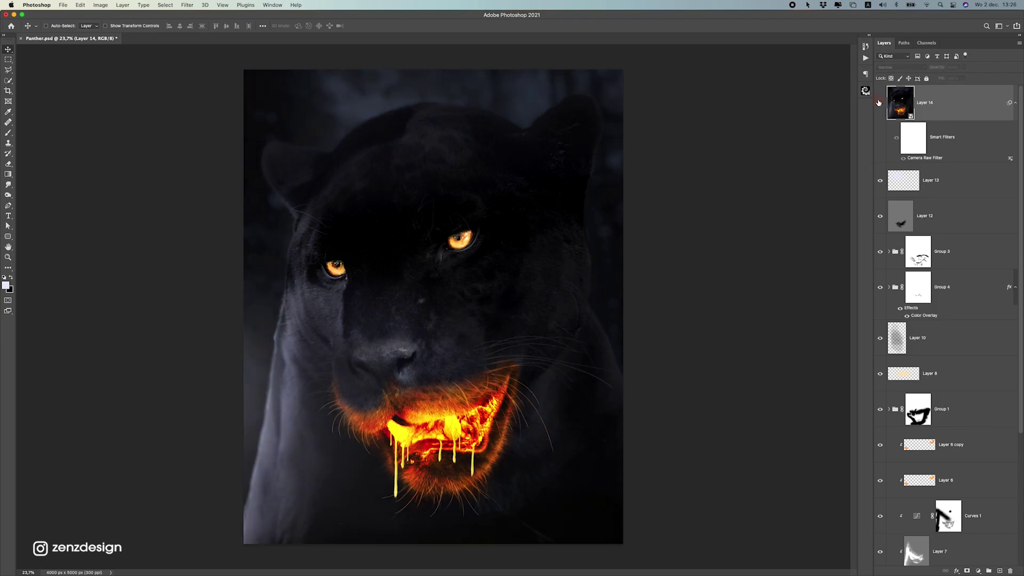
{"action": "scroll", "coordinate": [606, 336], "scroll_direction": "down", "scroll_amount": 5}
{"action": "scroll", "coordinate": [606, 336], "scroll_direction": "up", "scroll_amount": 4}
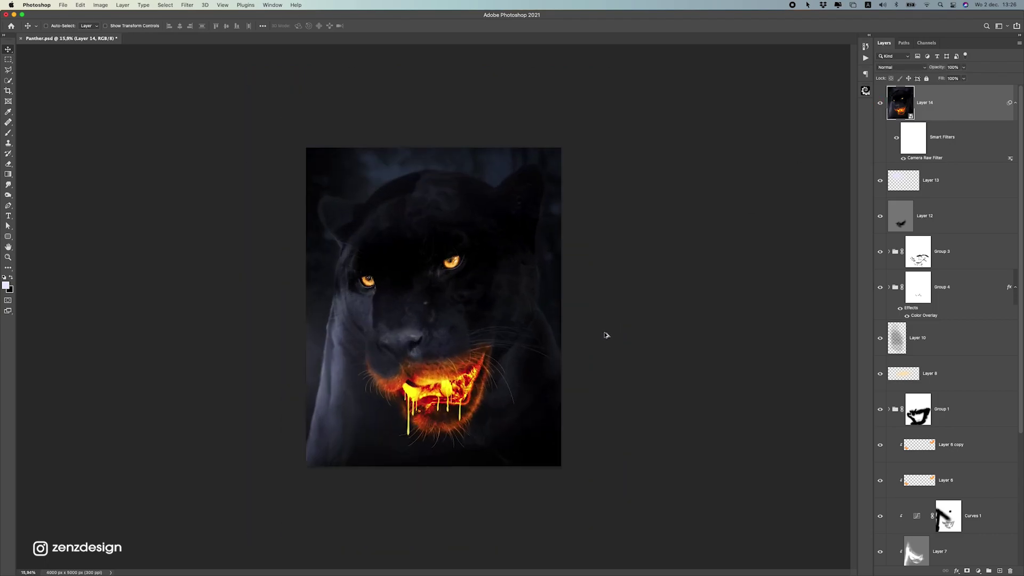
Add a Curves adjustment layer on top, pull the RGB white point inward, and anchor a shadow point at input 57.
{"action": "left_click", "coordinate": [977, 571]}
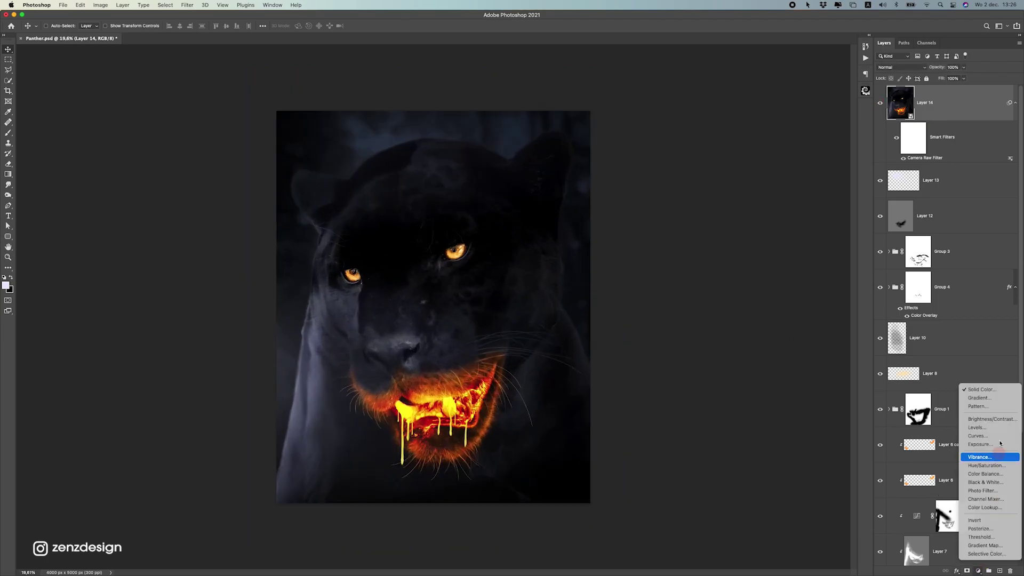
{"action": "left_click", "coordinate": [998, 436]}
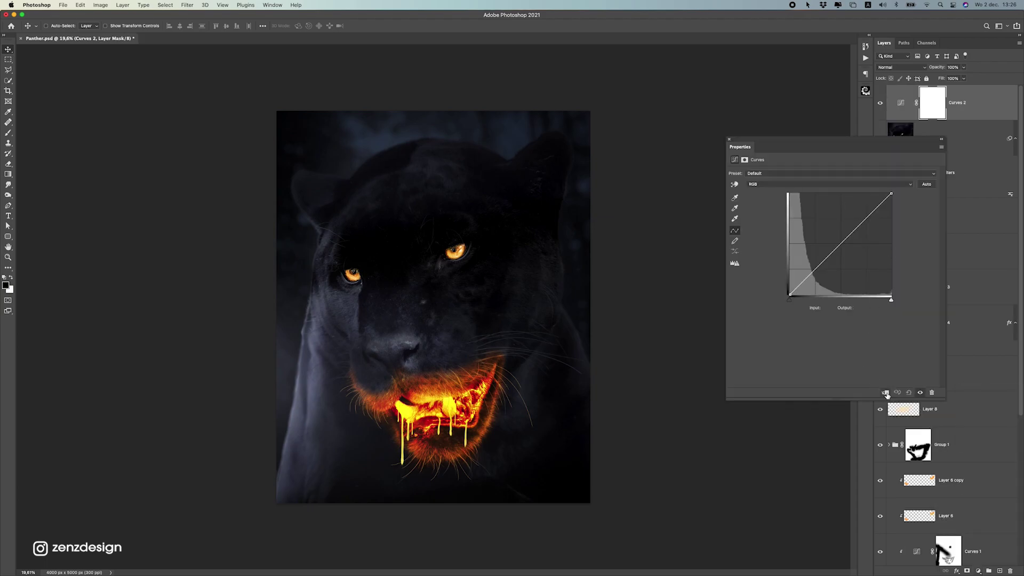
{"action": "left_click_drag", "start_coordinate": [891, 194], "coordinate": [881, 193]}
{"action": "left_click", "coordinate": [790, 293]}
{"action": "left_click_drag", "start_coordinate": [808, 276], "coordinate": [813, 271]}
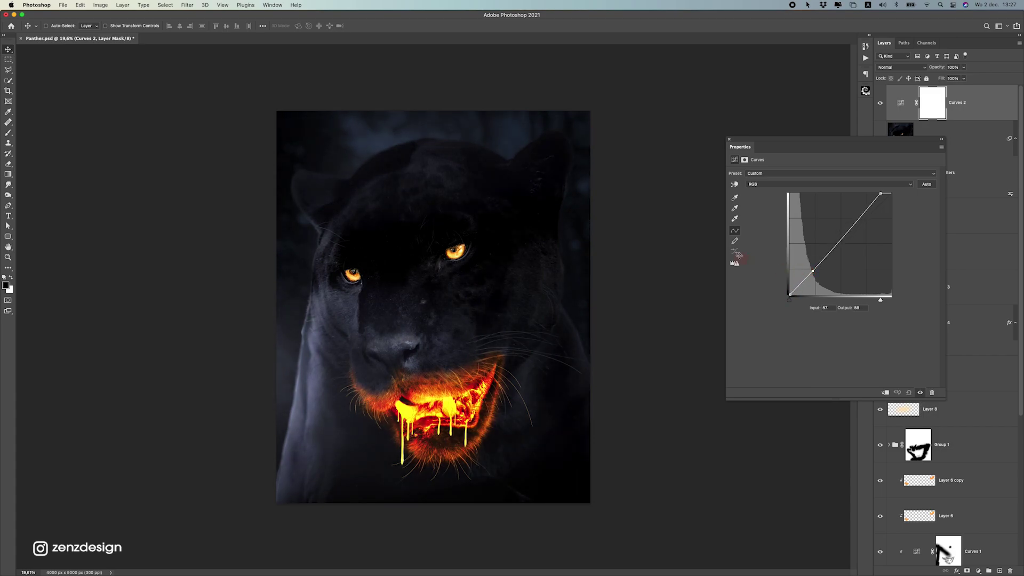
Move the Curves black point to about input 3 in the red channel and input 4 in the green channel.
{"action": "left_click", "coordinate": [780, 182]}
{"action": "left_click", "coordinate": [776, 193]}
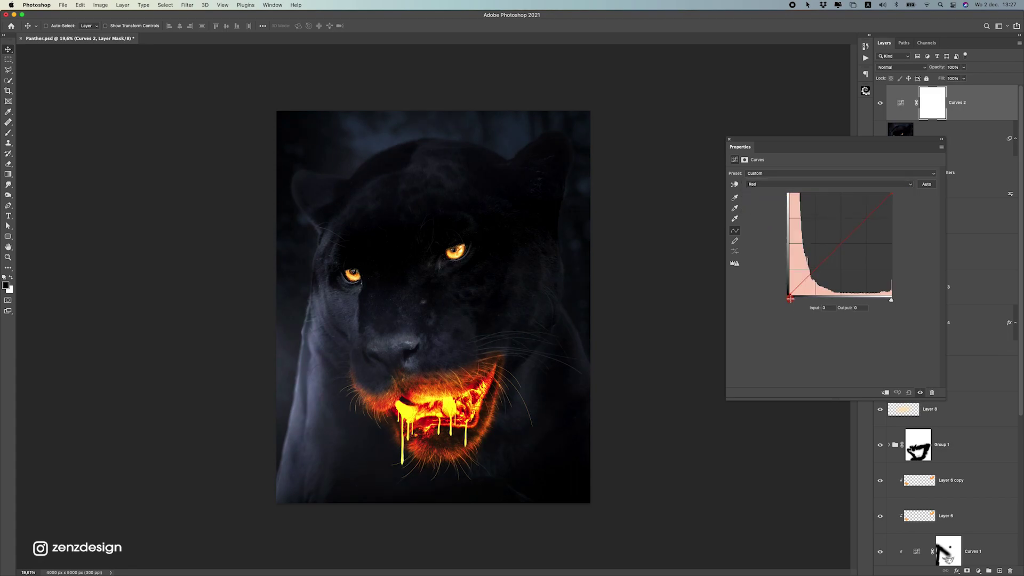
{"action": "left_click_drag", "start_coordinate": [791, 298], "coordinate": [792, 299]}
{"action": "left_click", "coordinate": [768, 184]}
{"action": "left_click", "coordinate": [760, 193]}
{"action": "left_click_drag", "start_coordinate": [791, 295], "coordinate": [793, 298]}
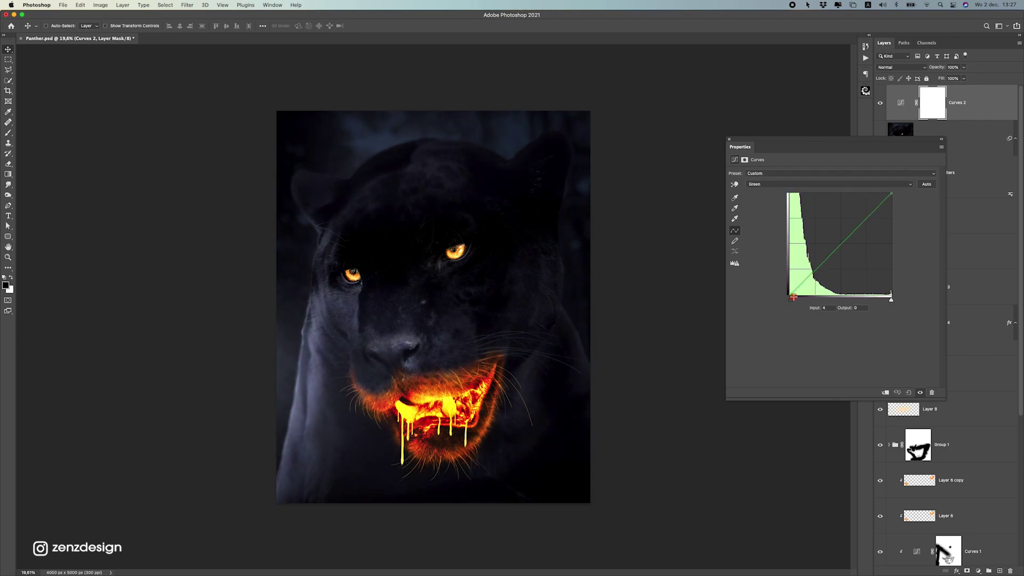
Fine-tune the black point of the blue channel in the Curves adjustment and close its settings.
{"action": "left_click", "coordinate": [766, 186]}
{"action": "left_click", "coordinate": [767, 193]}
{"action": "left_click_drag", "start_coordinate": [792, 293], "coordinate": [782, 301]}
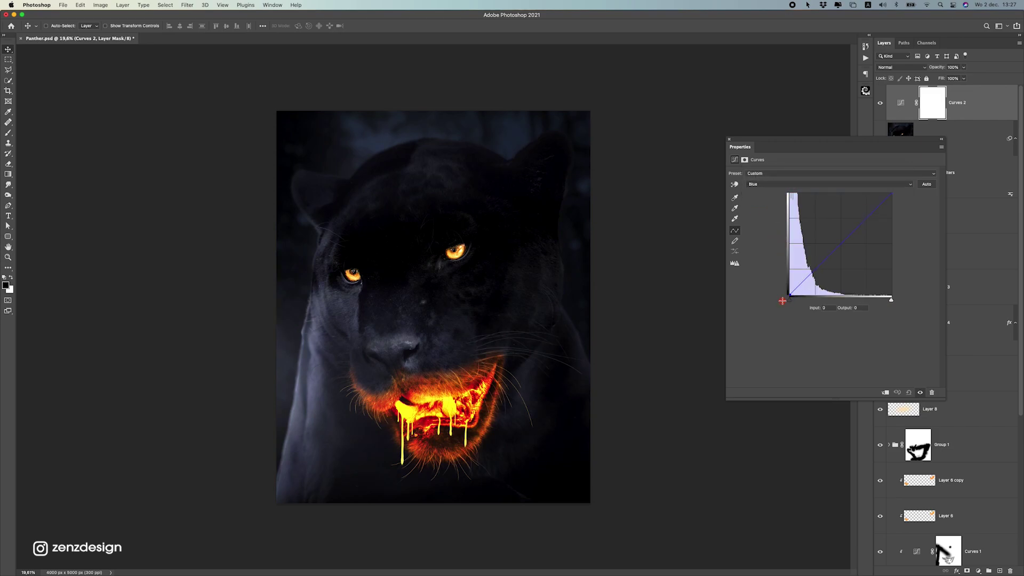
{"action": "left_click", "coordinate": [731, 140]}
Add a Color Balance adjustment layer on top, shifting the midtones slightly toward cyan and to about -4 toward yellow.
{"action": "left_click", "coordinate": [977, 571]}
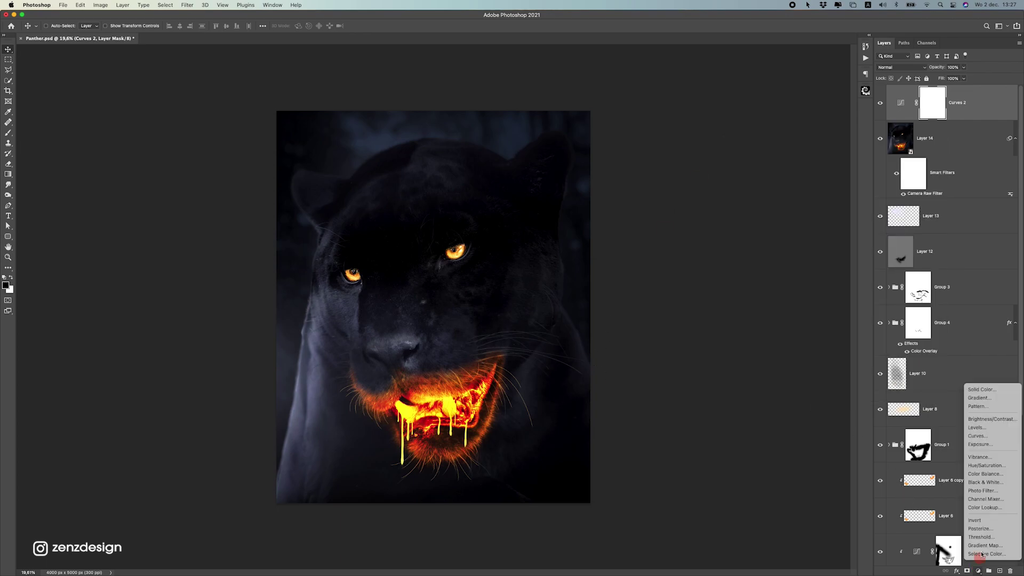
{"action": "left_click", "coordinate": [988, 473]}
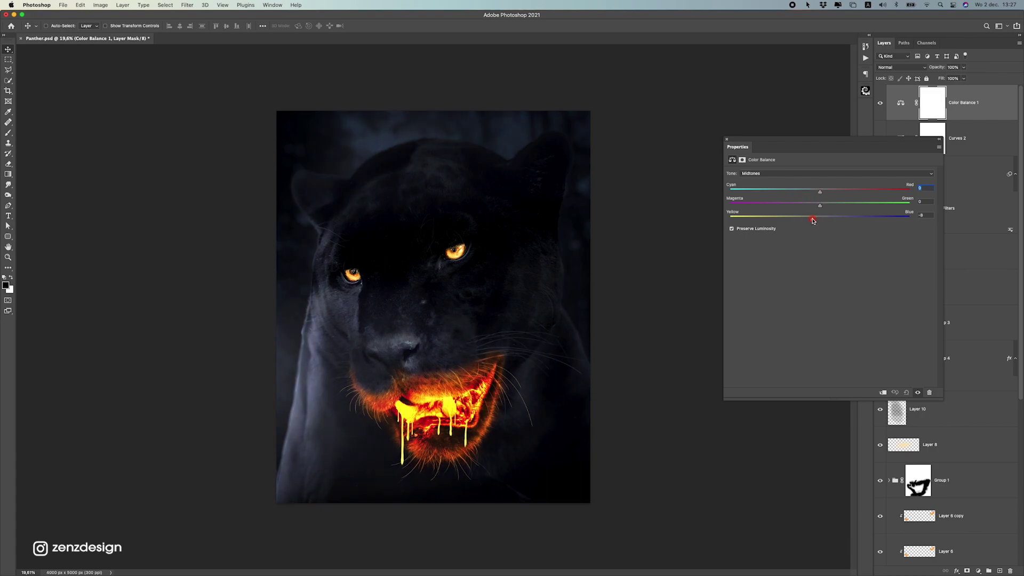
{"action": "mouse_move", "coordinate": [820, 205]}
{"action": "left_mouse_down"}
{"action": "mouse_move", "coordinate": [833, 206]}
{"action": "mouse_move", "coordinate": [810, 203]}
{"action": "left_mouse_up"}
{"action": "scroll", "coordinate": [475, 344], "scroll_direction": "down", "scroll_amount": 10}
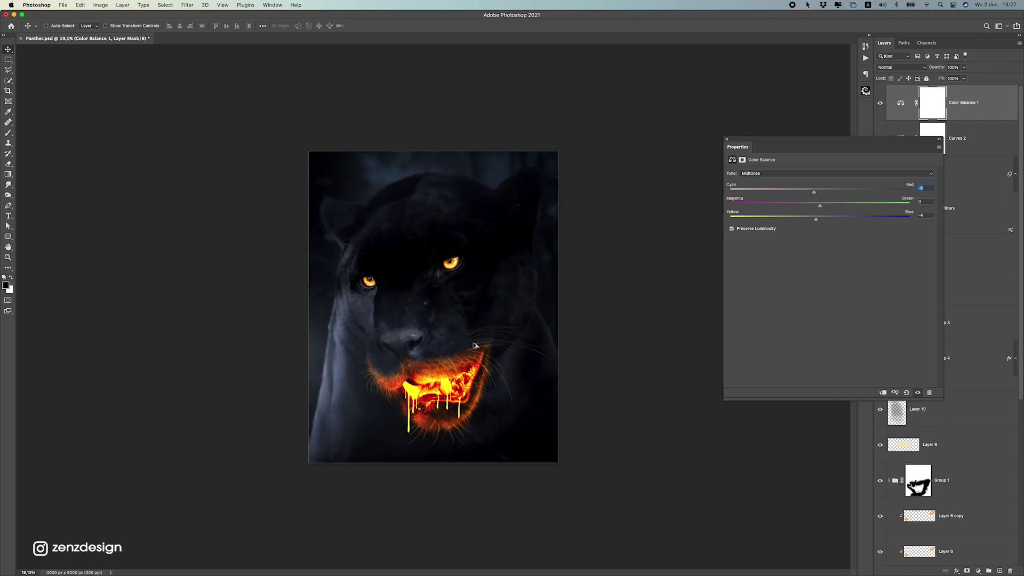
{"action": "scroll", "coordinate": [478, 337], "scroll_direction": "up", "scroll_amount": 10}
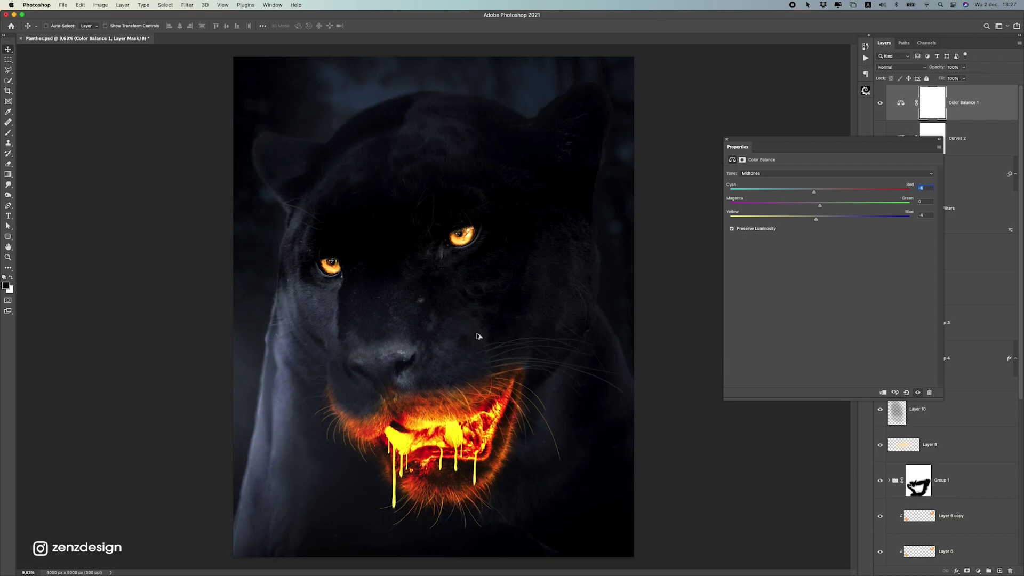
{"action": "left_click", "coordinate": [726, 140]}
{"action": "scroll", "coordinate": [496, 373], "scroll_direction": "down", "scroll_amount": 10}
{"action": "scroll", "coordinate": [497, 372], "scroll_direction": "up", "scroll_amount": 9}
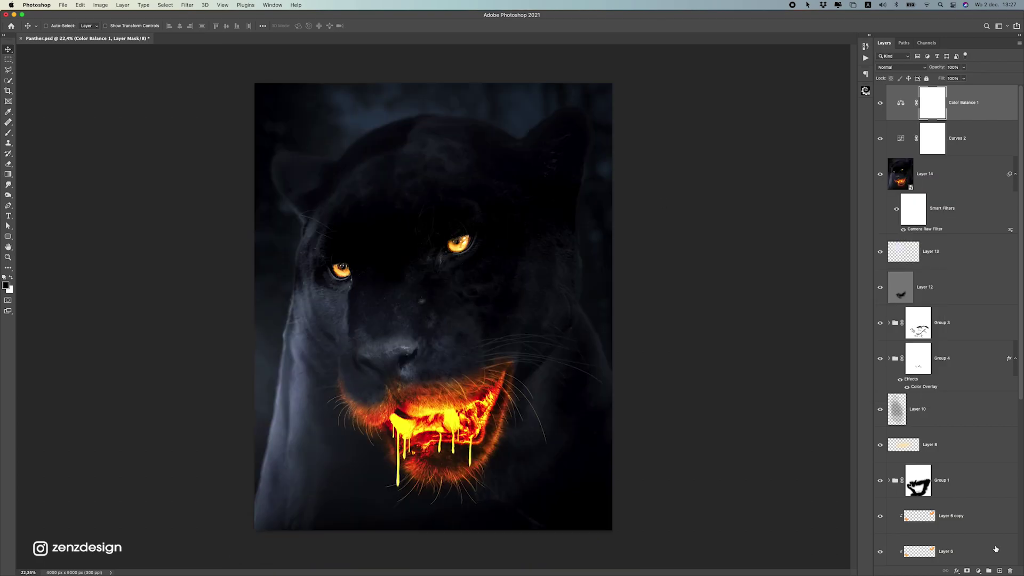
Add a Color Lookup adjustment layer on top, load a preset 3D LUT, and set the layer's opacity to 26%.
{"action": "left_click", "coordinate": [979, 571]}
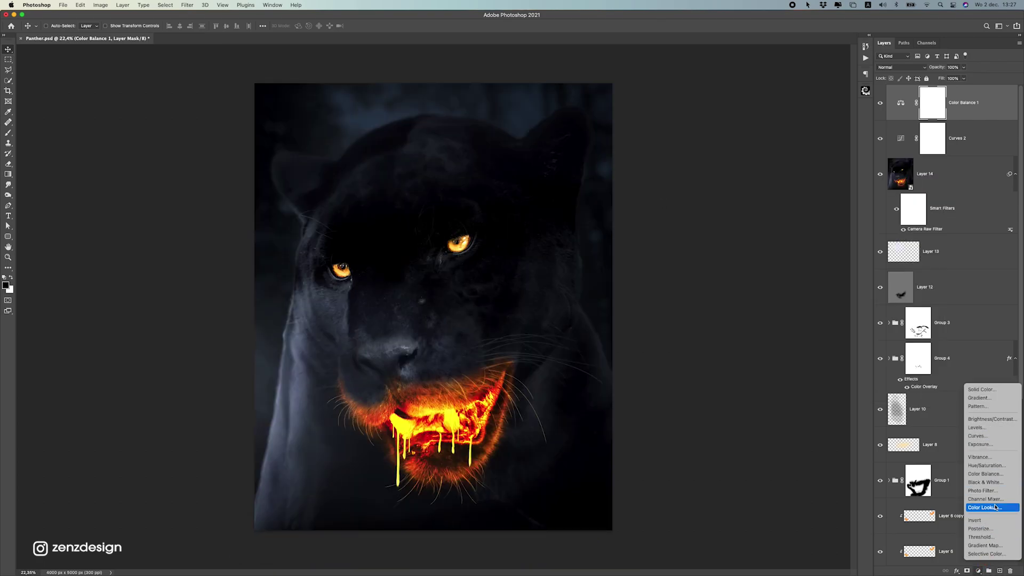
{"action": "left_click", "coordinate": [995, 508]}
{"action": "left_click", "coordinate": [798, 177]}
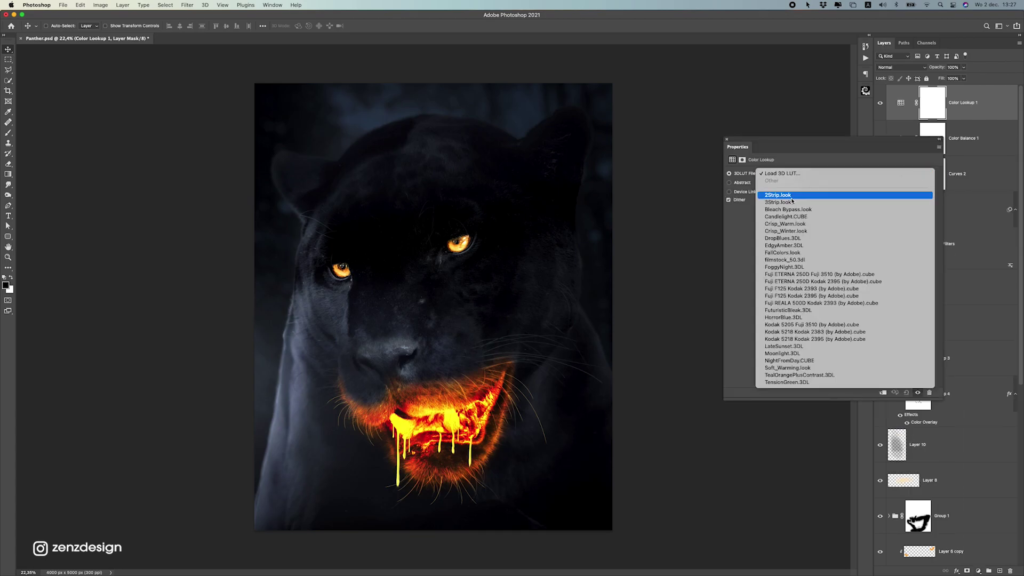
{"action": "key", "text": "Return"}
{"action": "left_click", "coordinate": [727, 140]}
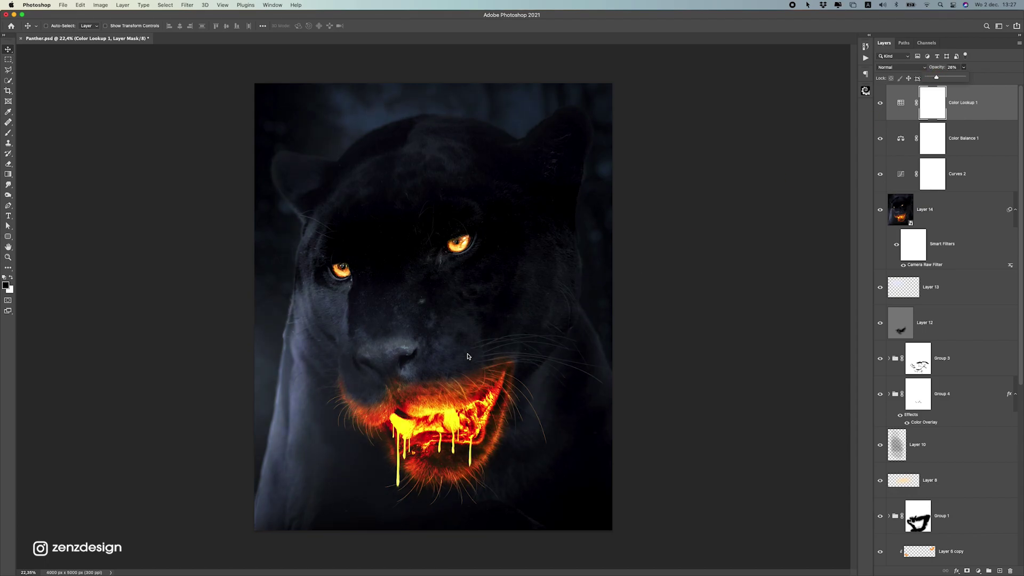
Set the workspace background around the canvas to black and view the whole graded composite against it.
{"action": "scroll", "coordinate": [468, 356], "scroll_direction": "down", "scroll_amount": 5}
{"action": "scroll", "coordinate": [494, 336], "scroll_direction": "up", "scroll_amount": 5}
{"action": "right_click", "coordinate": [652, 243]}
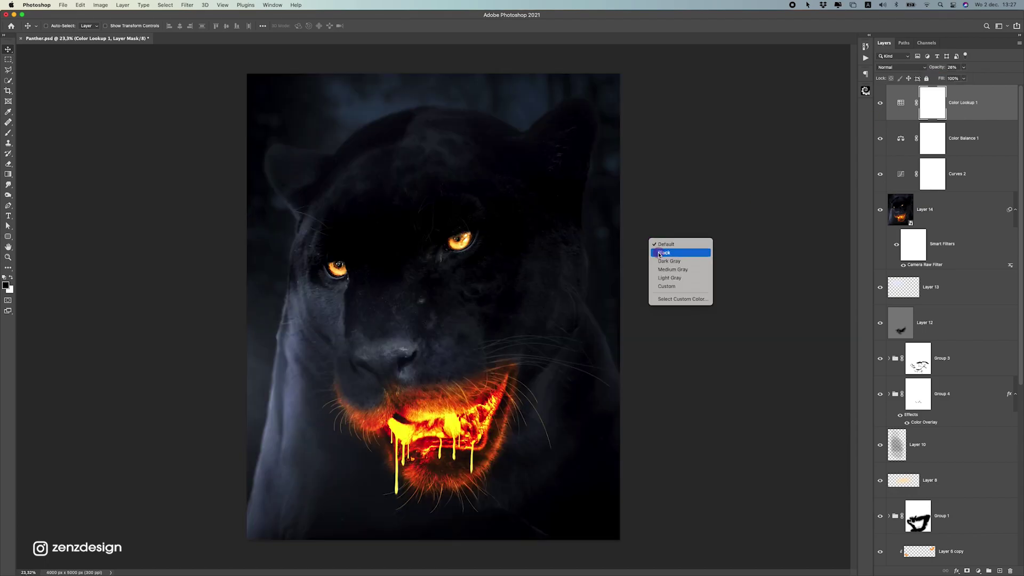
{"action": "left_click", "coordinate": [664, 253]}
{"action": "scroll", "coordinate": [647, 359], "scroll_direction": "down", "scroll_amount": 3}
{"action": "scroll", "coordinate": [648, 361], "scroll_direction": "up", "scroll_amount": 3}
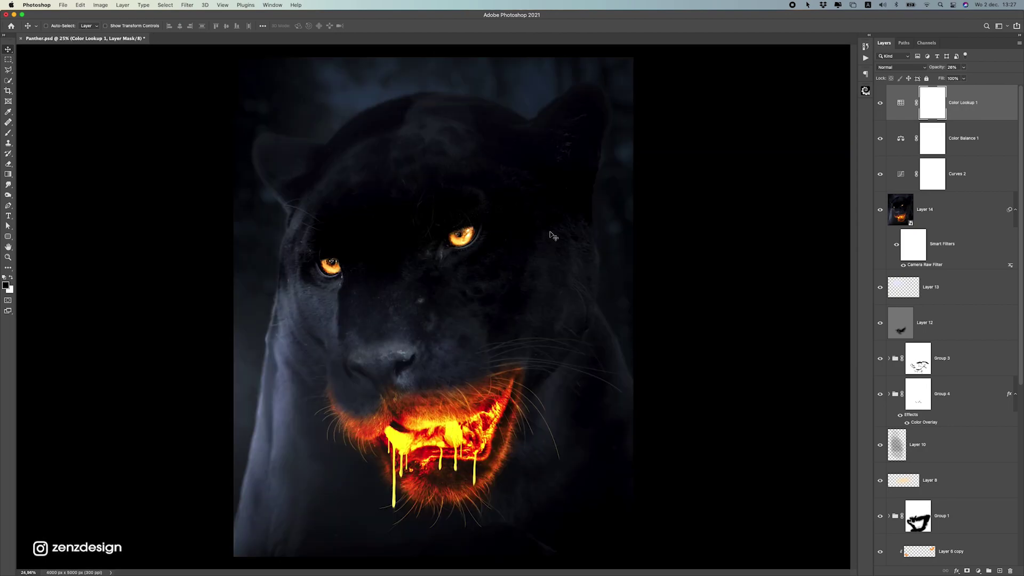